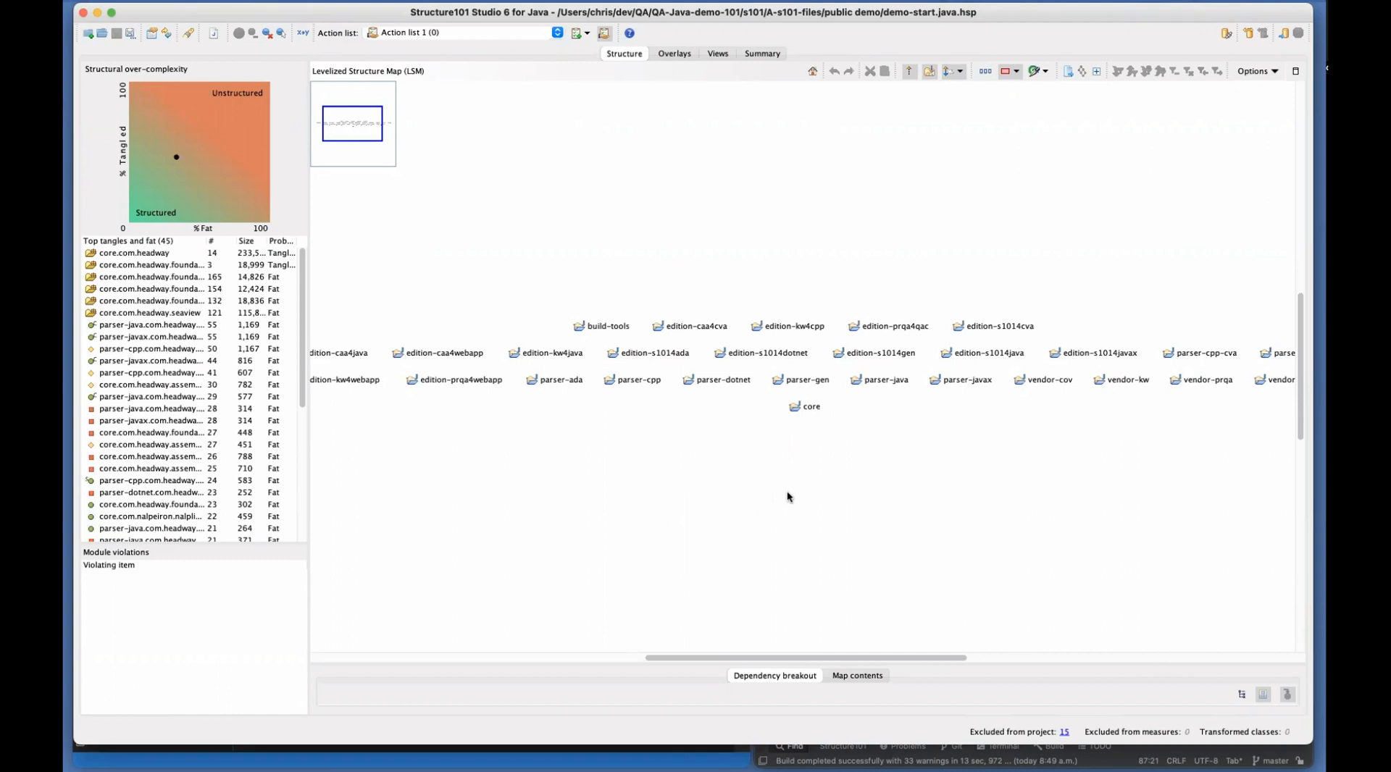
Expand core down to com.headway in the structure map and examine the util package's dependencies with and without tangle grouping
left_click(805, 405)
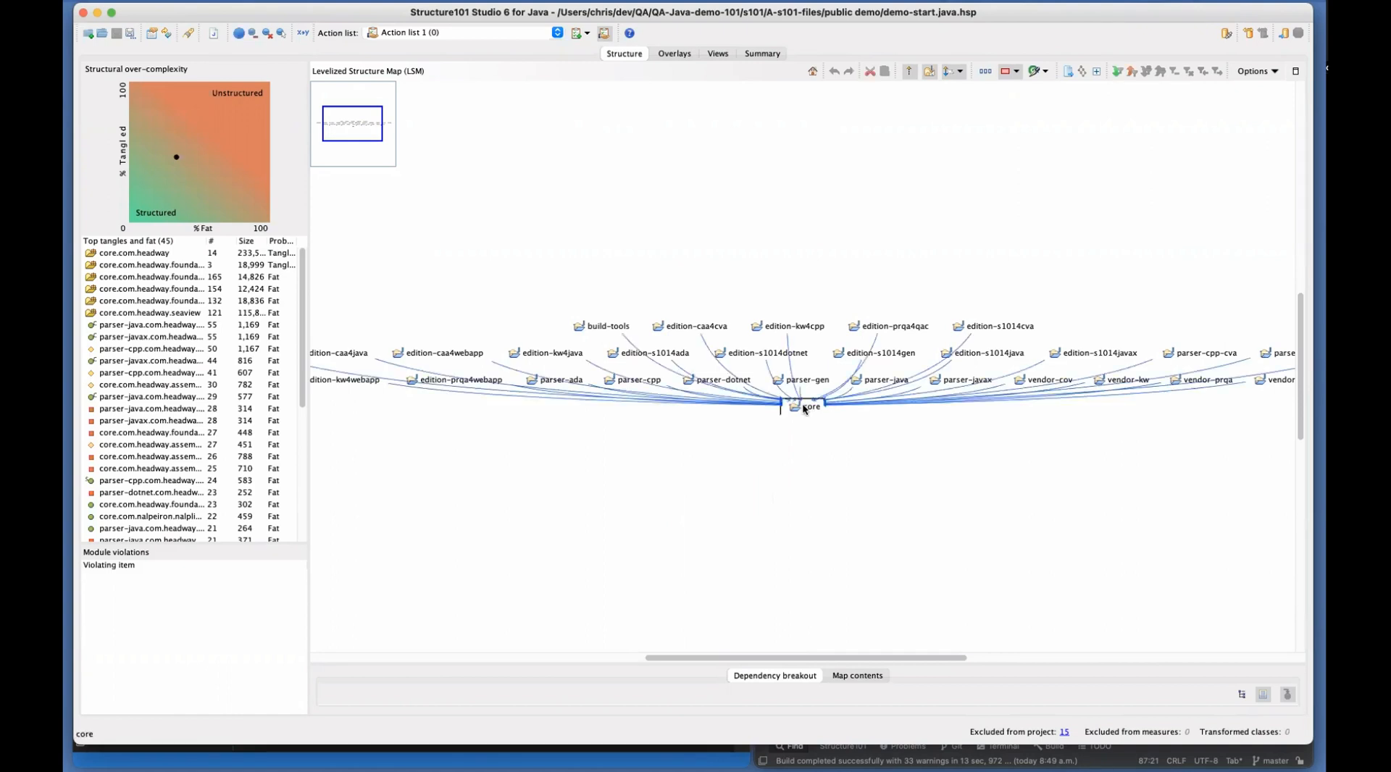
double_click(807, 359)
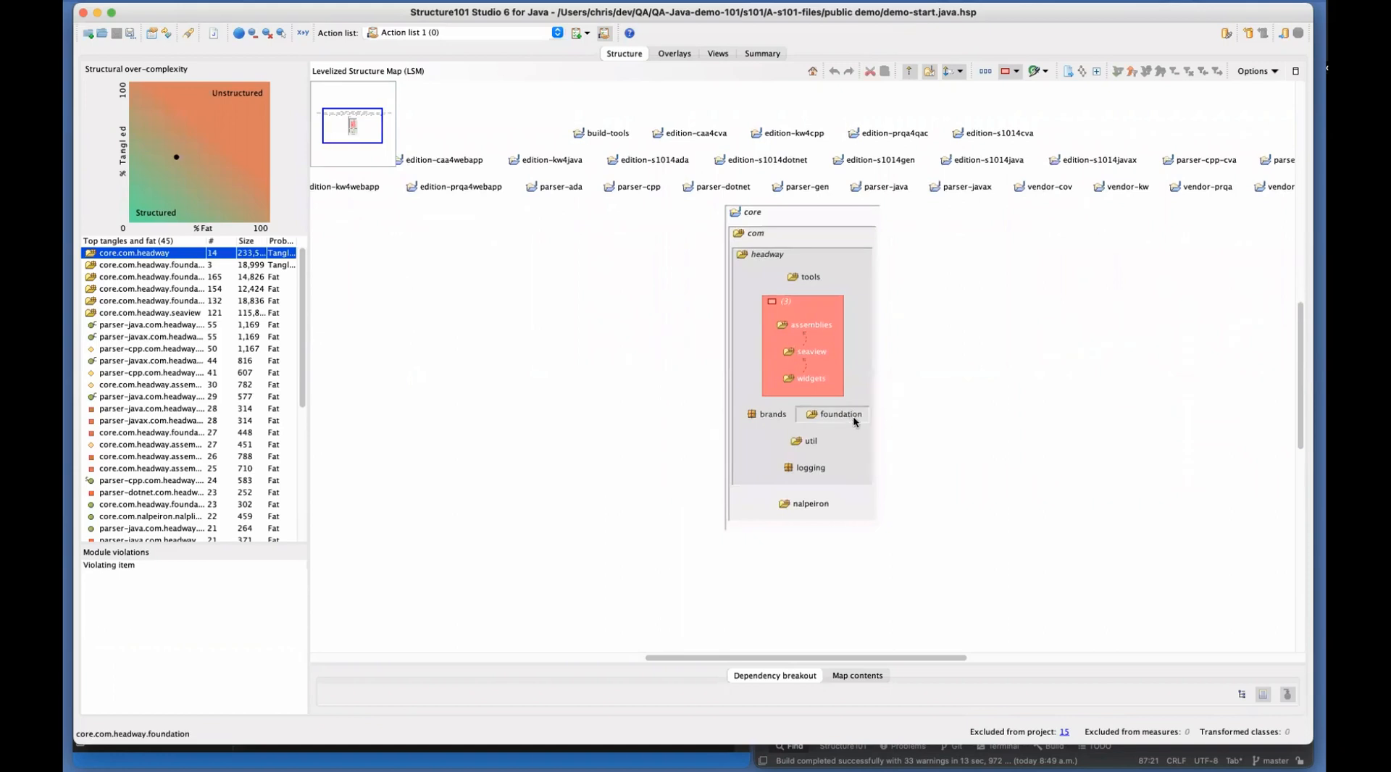
left_click(854, 414)
left_click(796, 444)
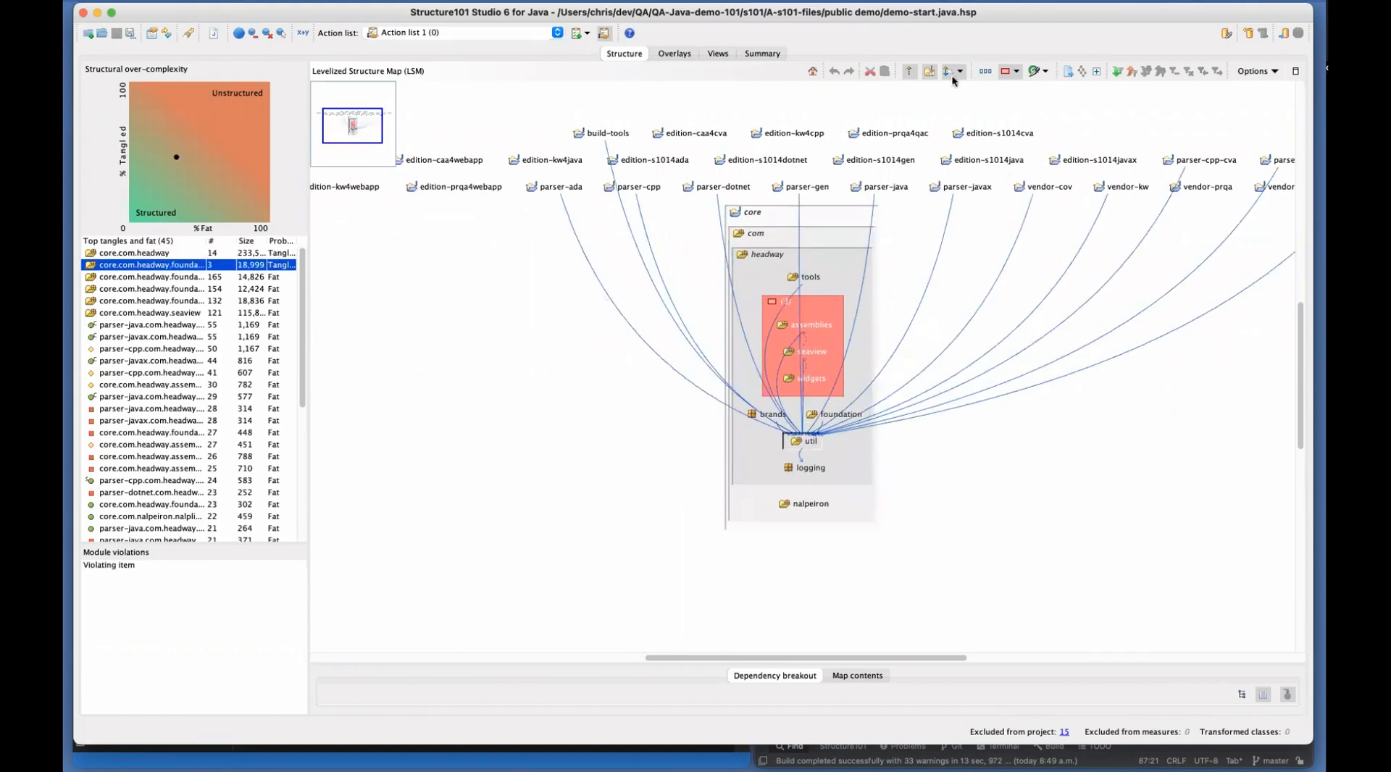
left_click(1005, 71)
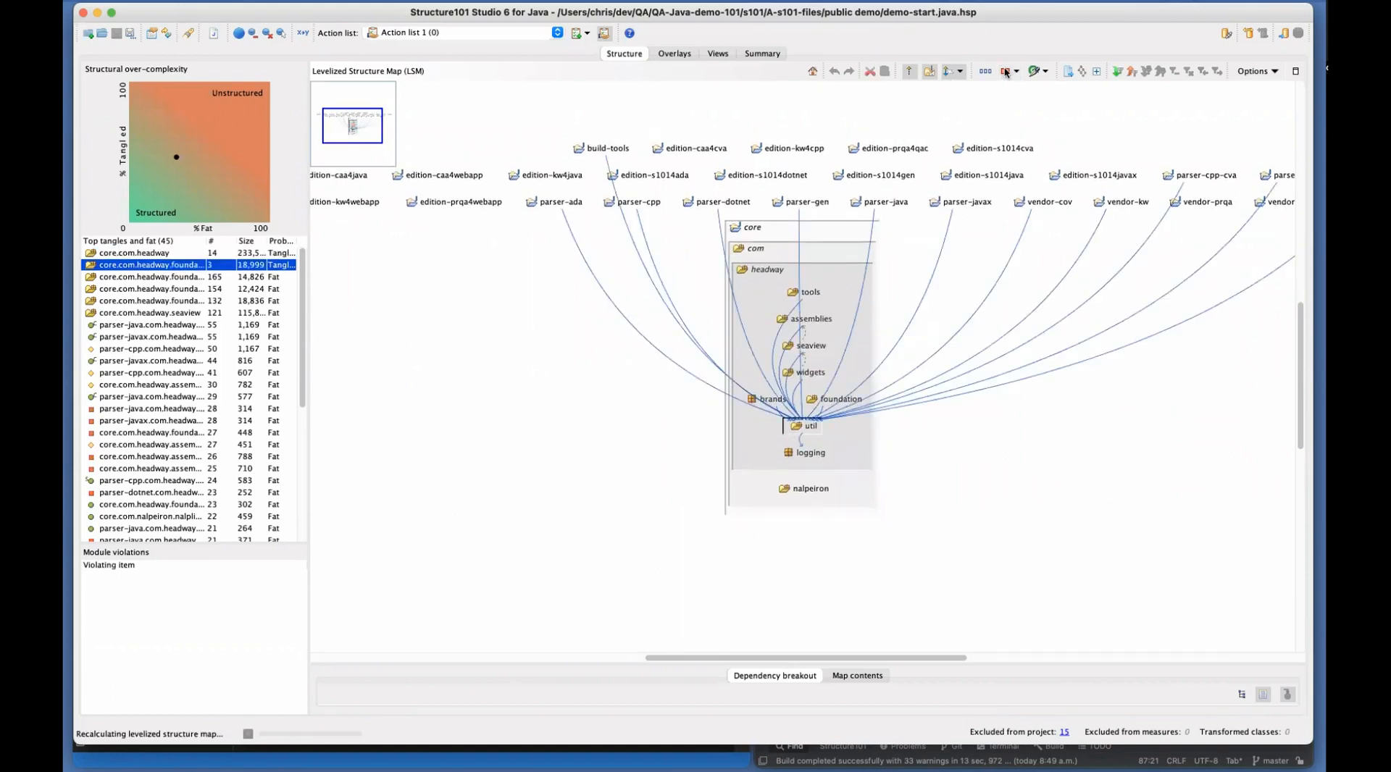
left_click(1004, 71)
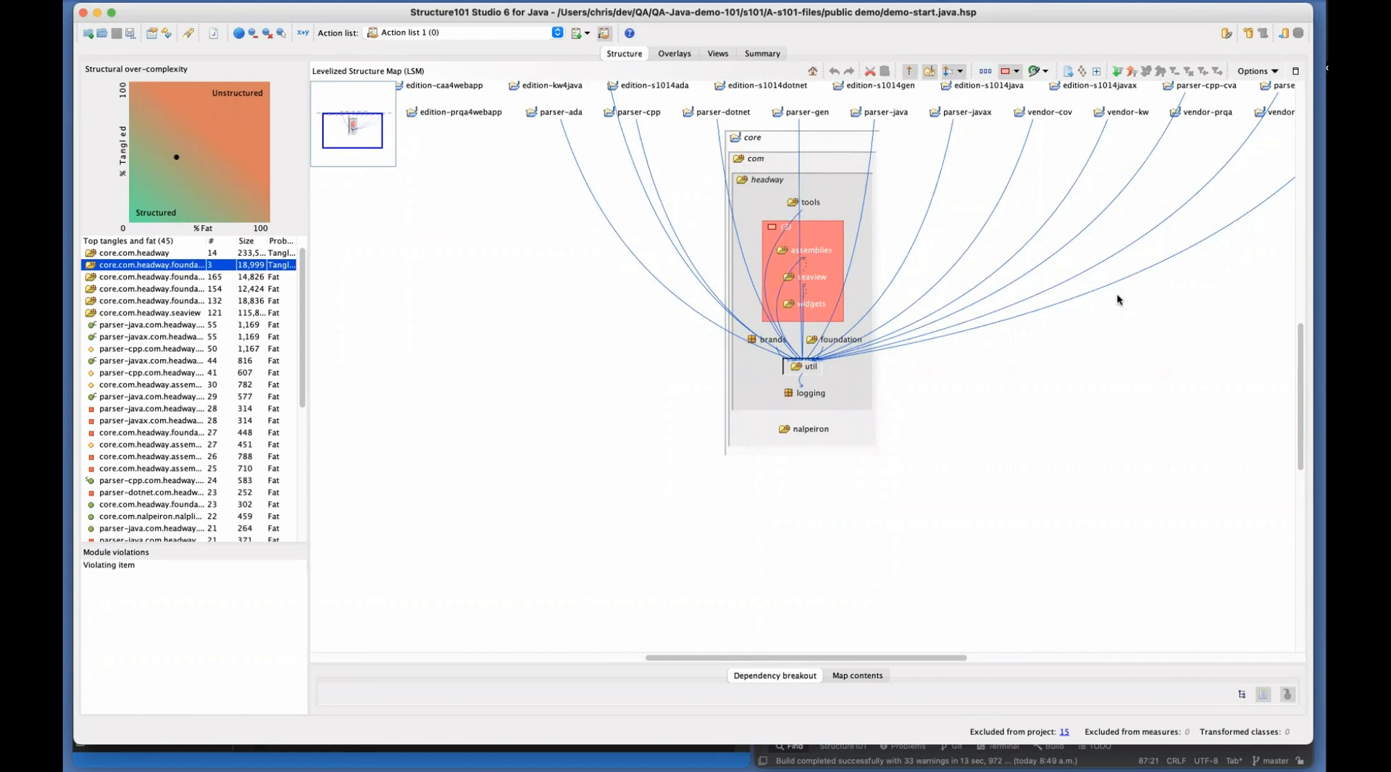
Look over the Structure Spec and Architecture Diagrams overlays of the project
left_click(677, 54)
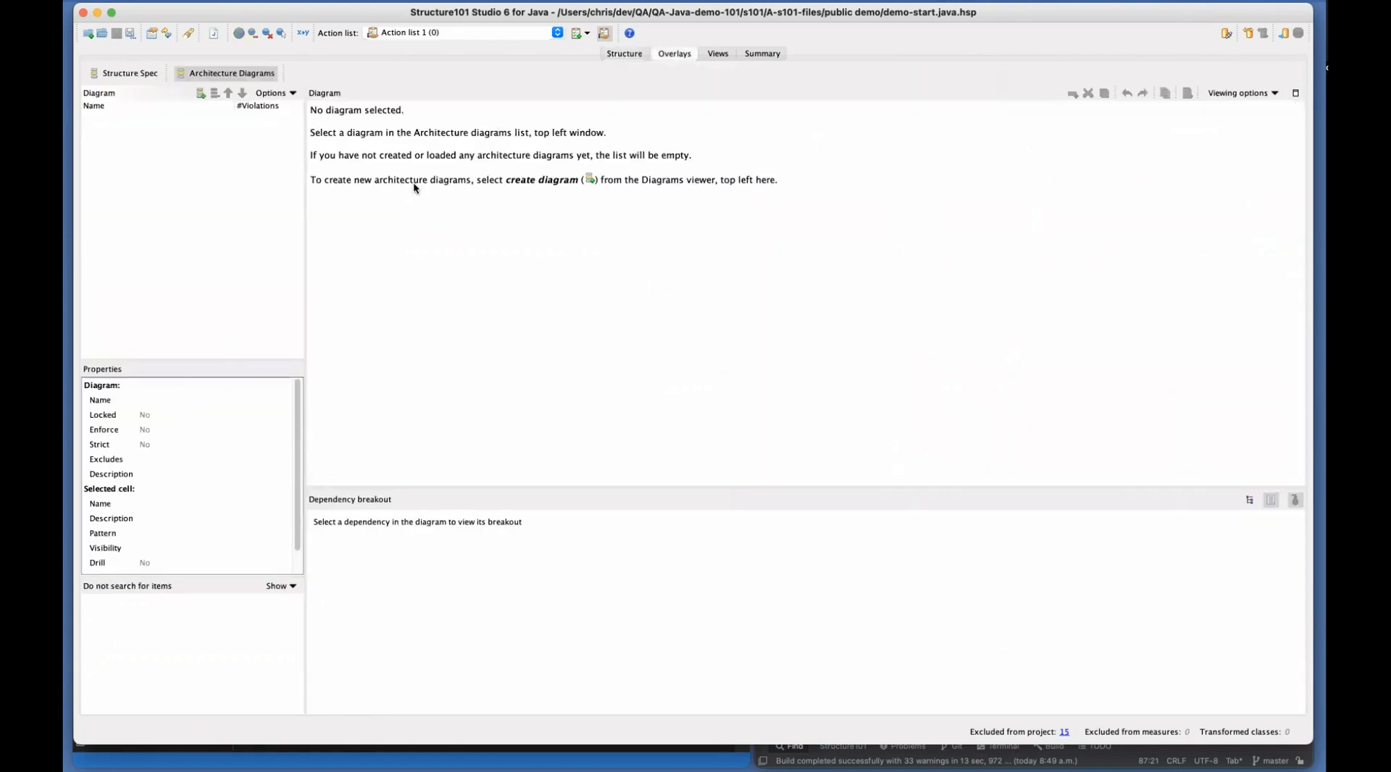
left_click(121, 75)
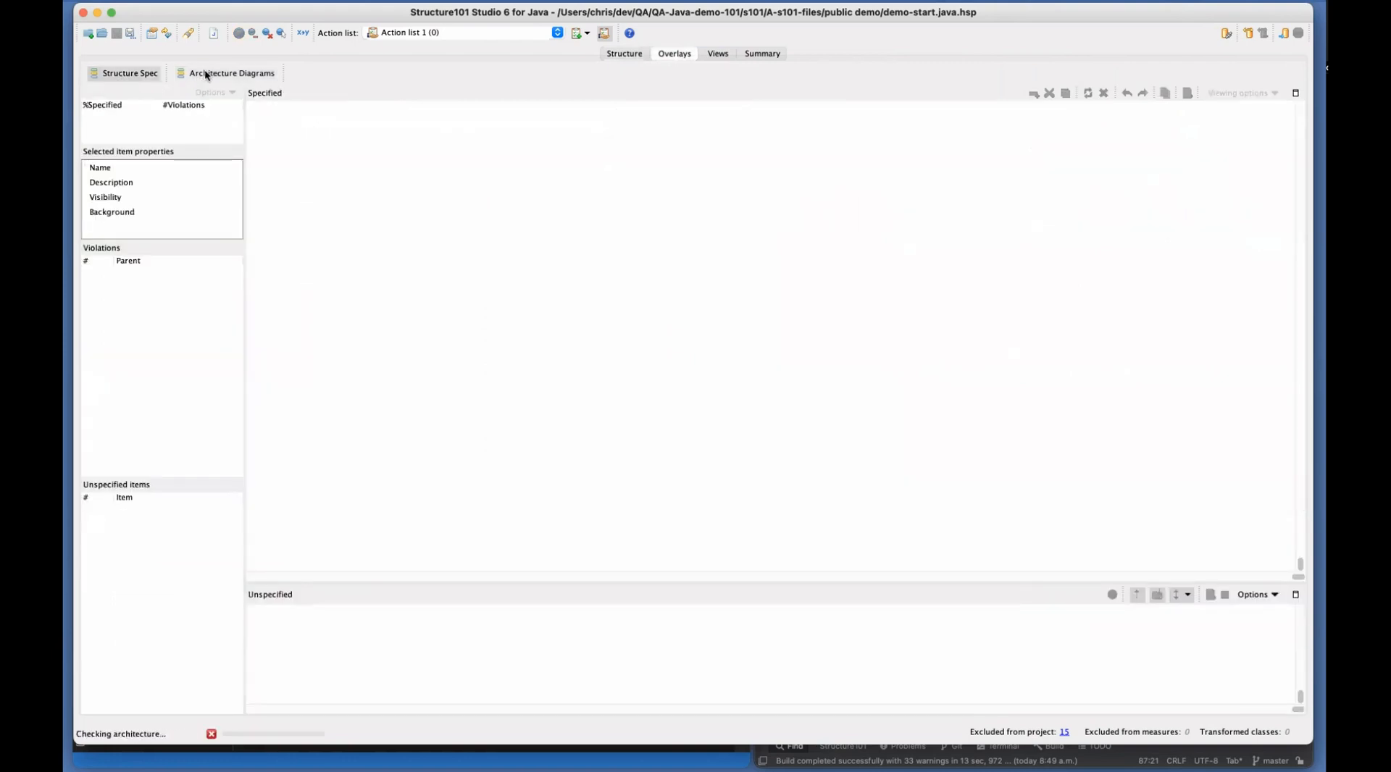
left_click(208, 73)
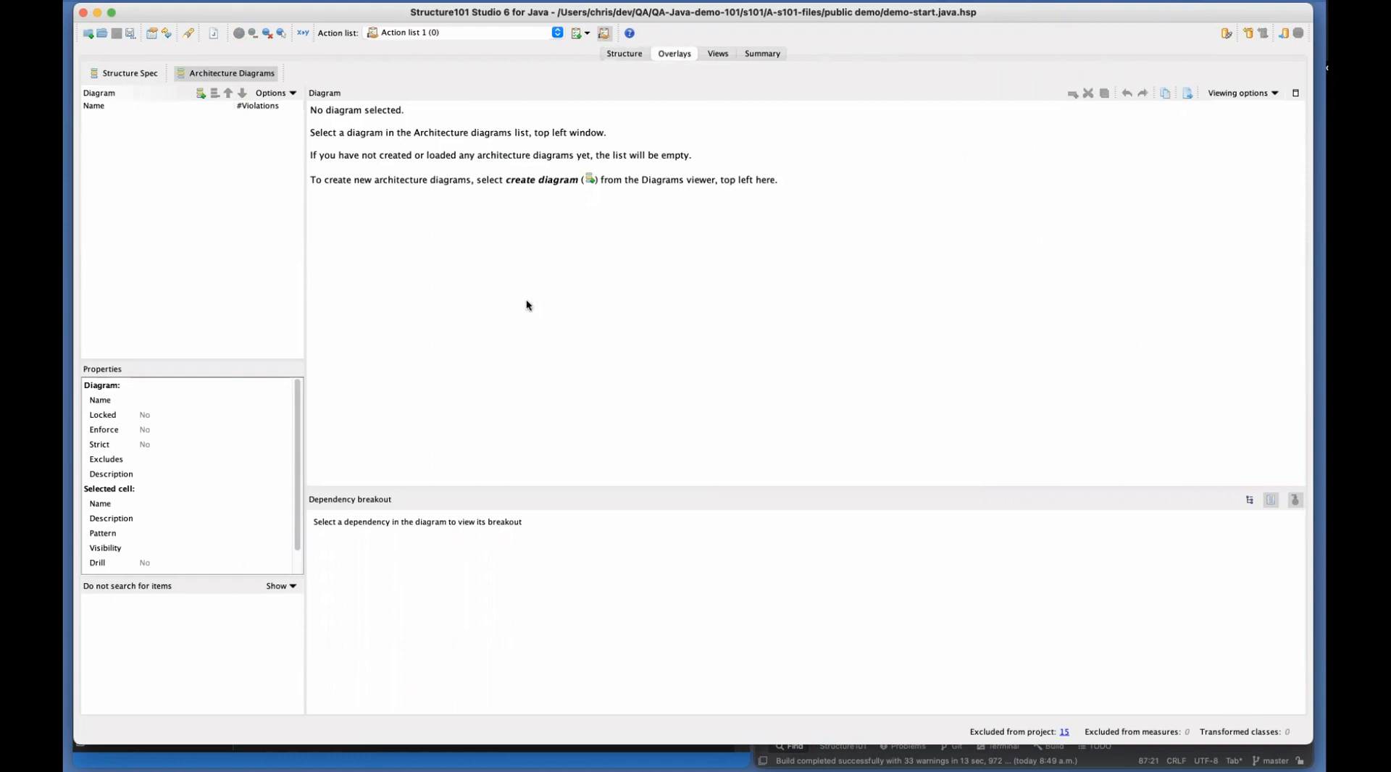
Open the Complexity view, drill into root, sort its modules by size and over-complexity, and select core.com.headway.foundation in the report
left_click(715, 53)
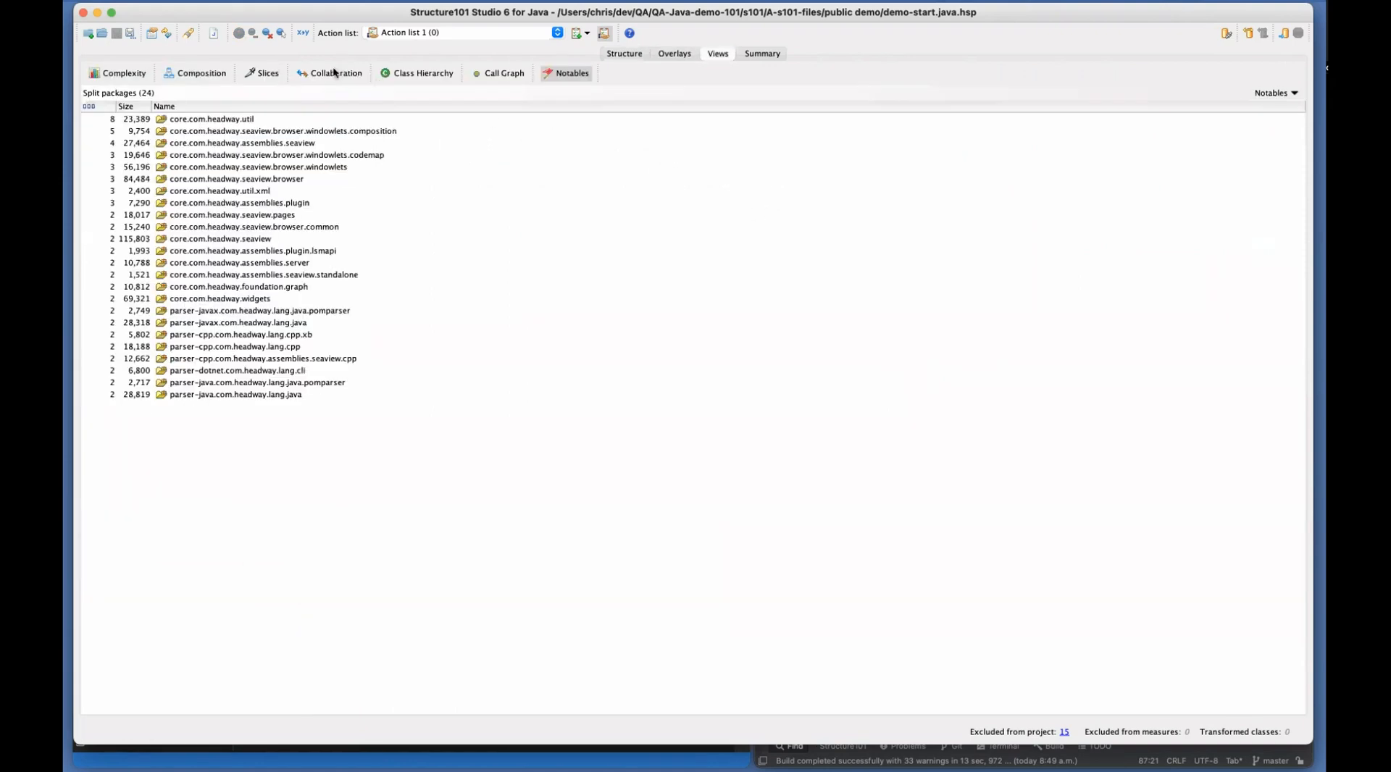
left_click(103, 73)
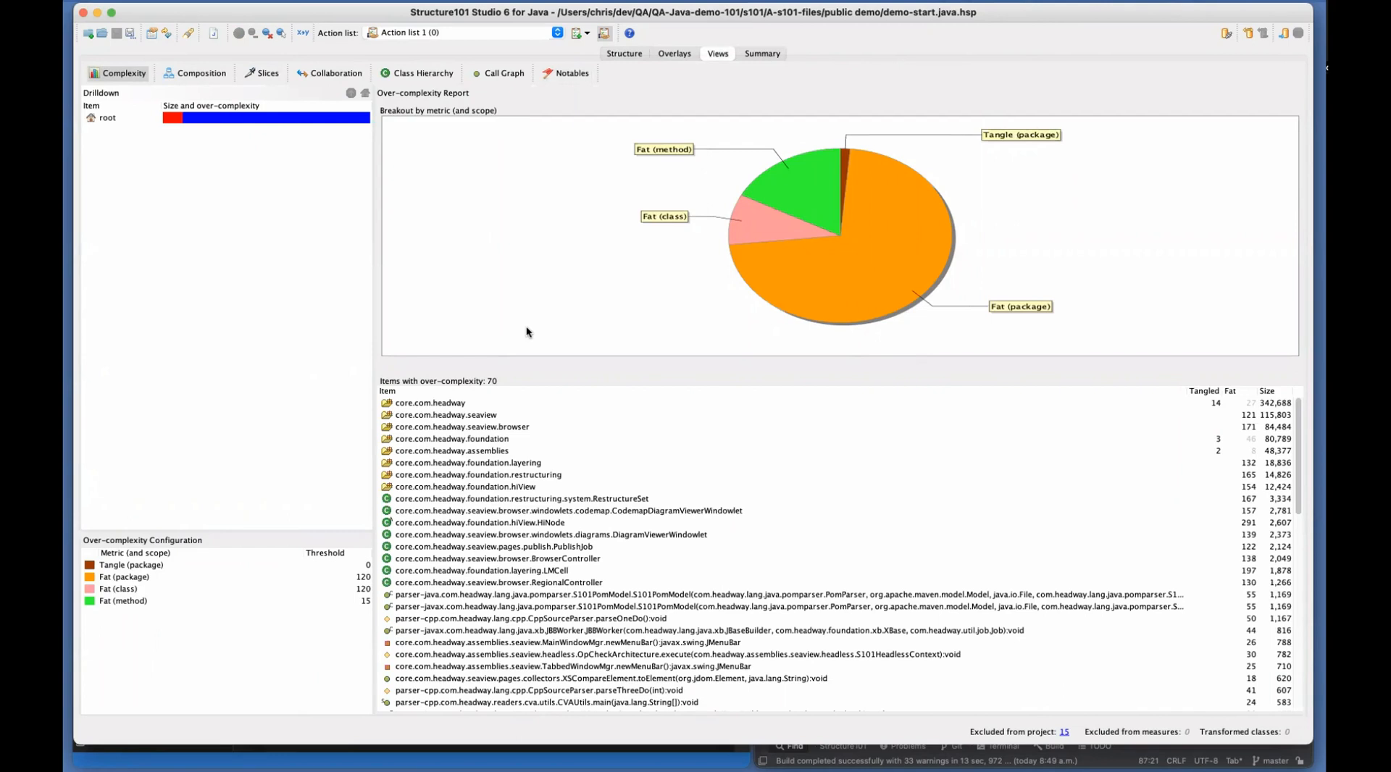
double_click(210, 117)
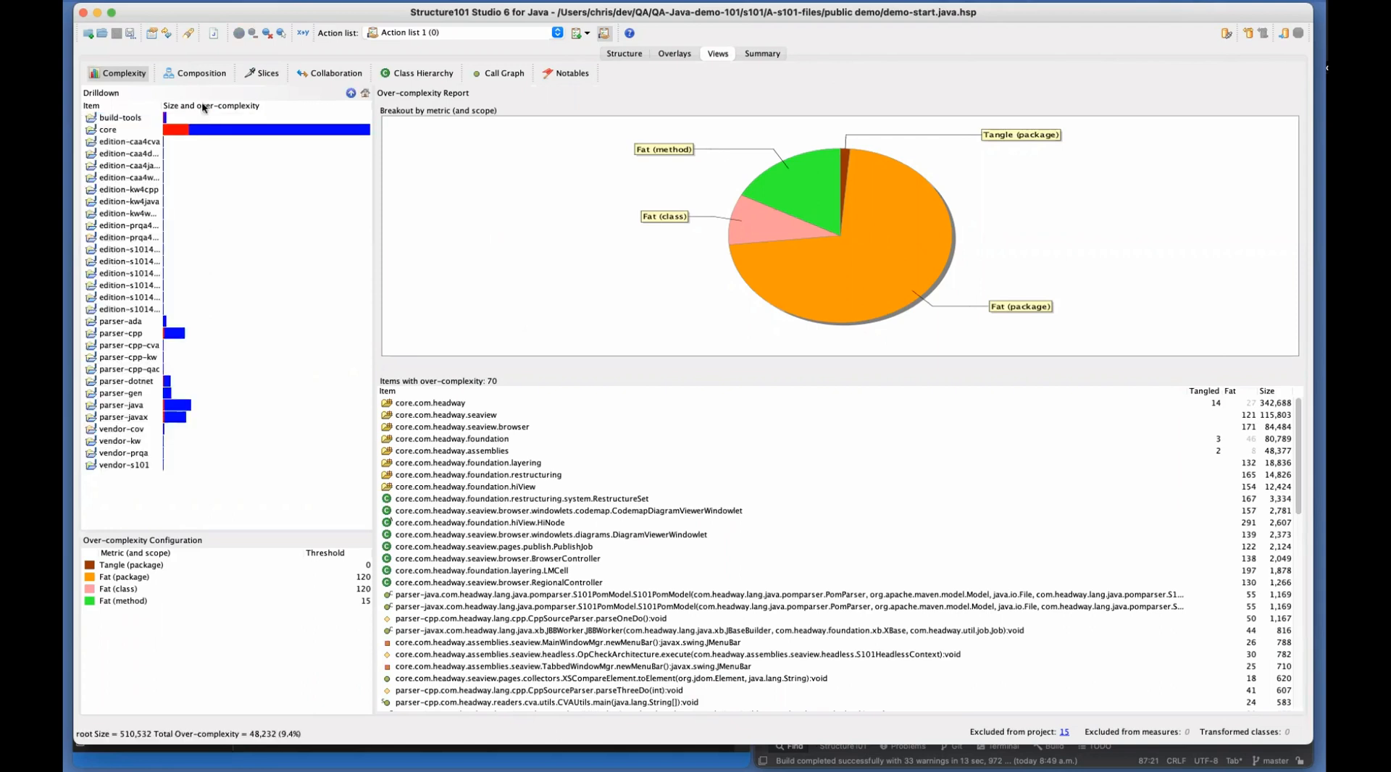
left_click(203, 107)
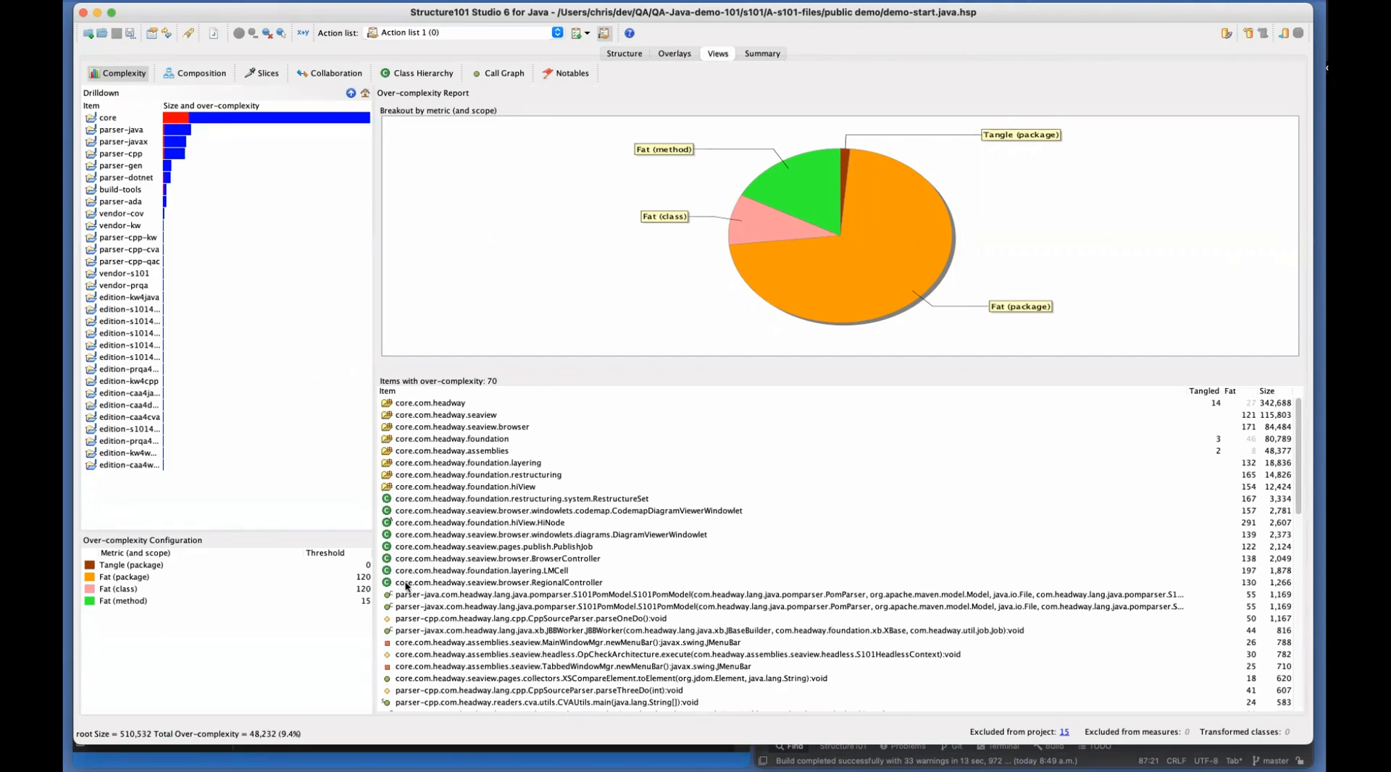
left_click(525, 438)
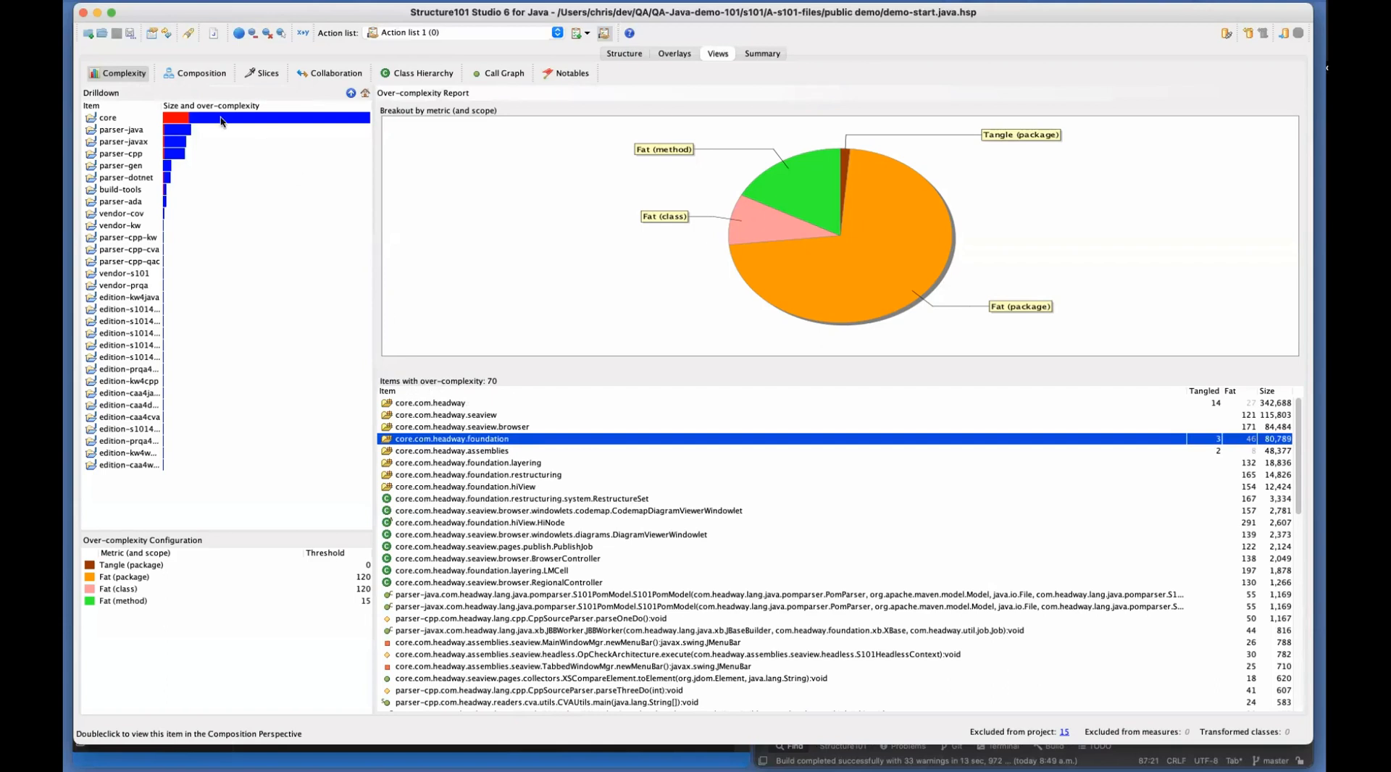
Drill the over-complexity report down to core.com.headway.seaview and list its fat methods and fat classes
left_click(221, 120)
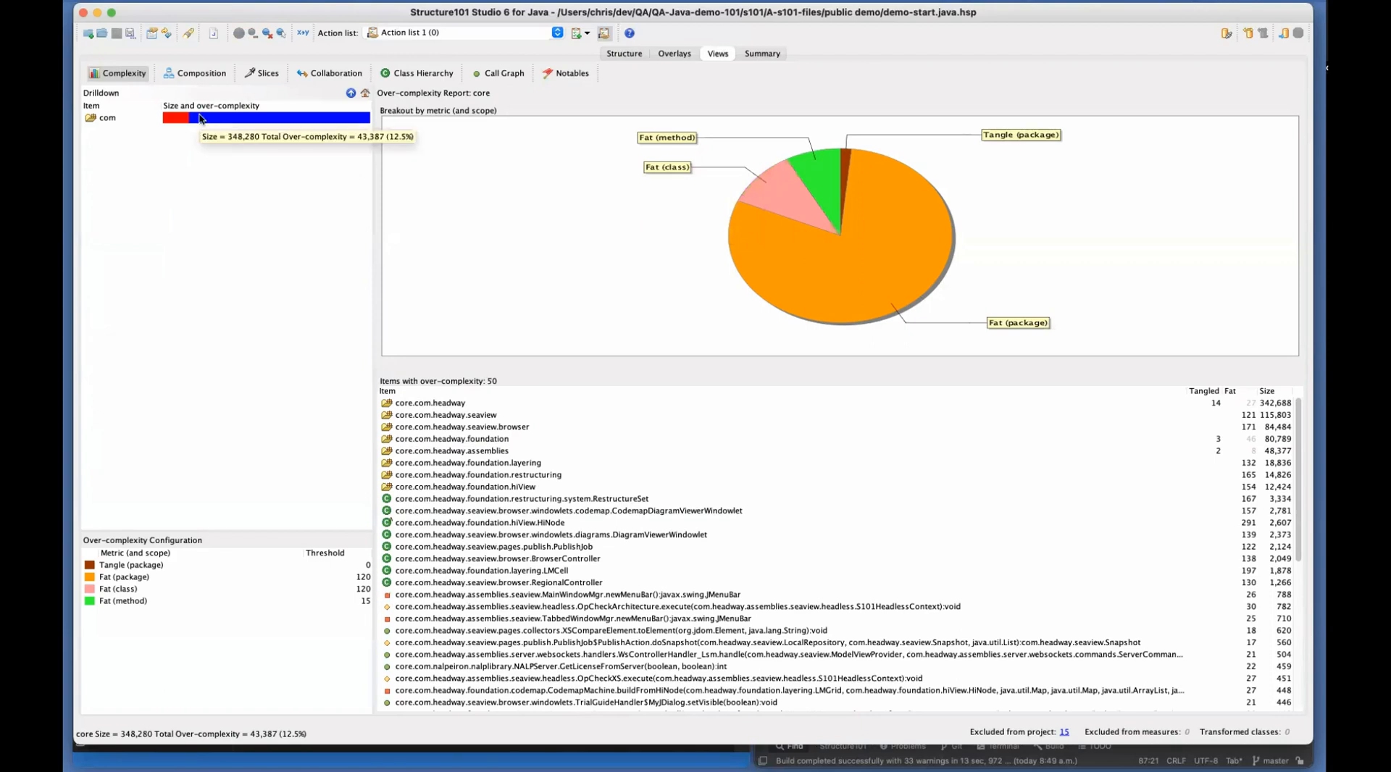
left_click(201, 120)
left_click(202, 119)
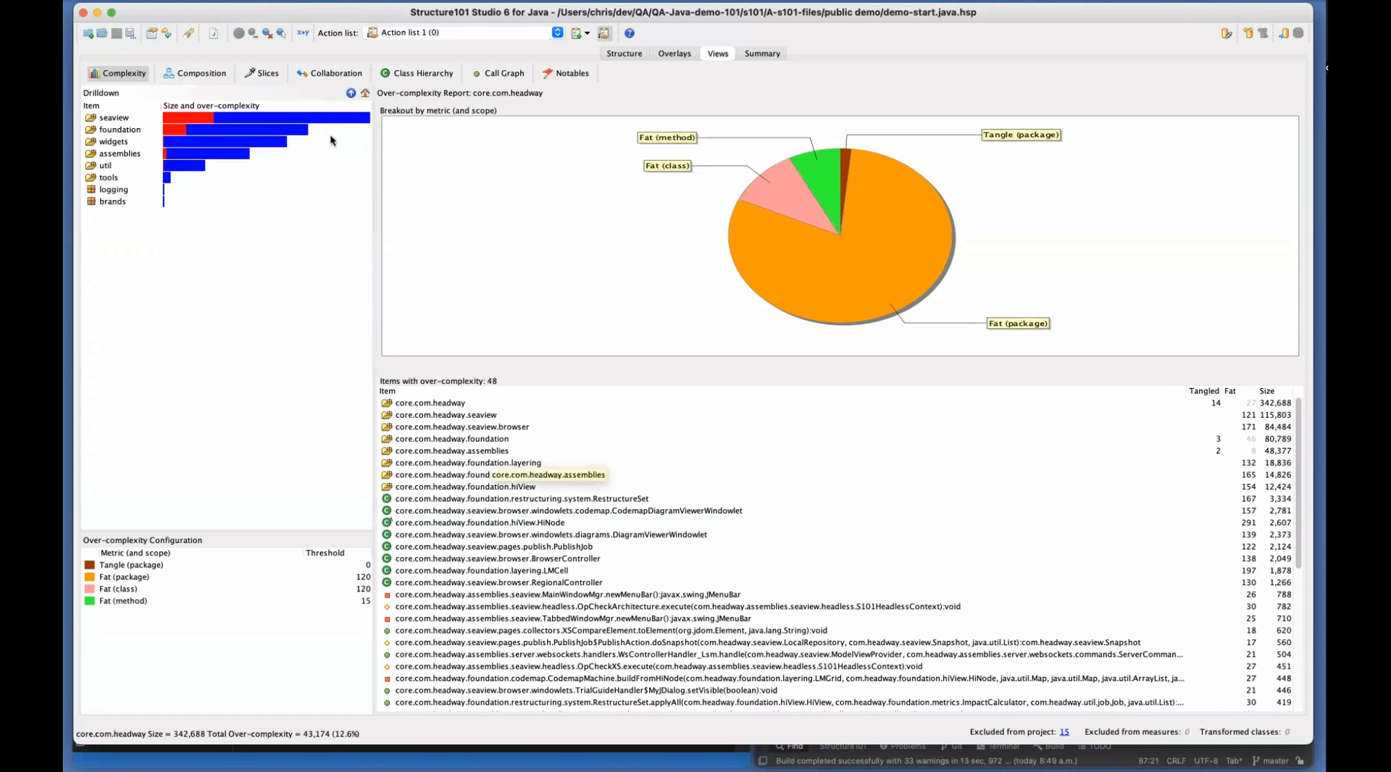
left_click(253, 121)
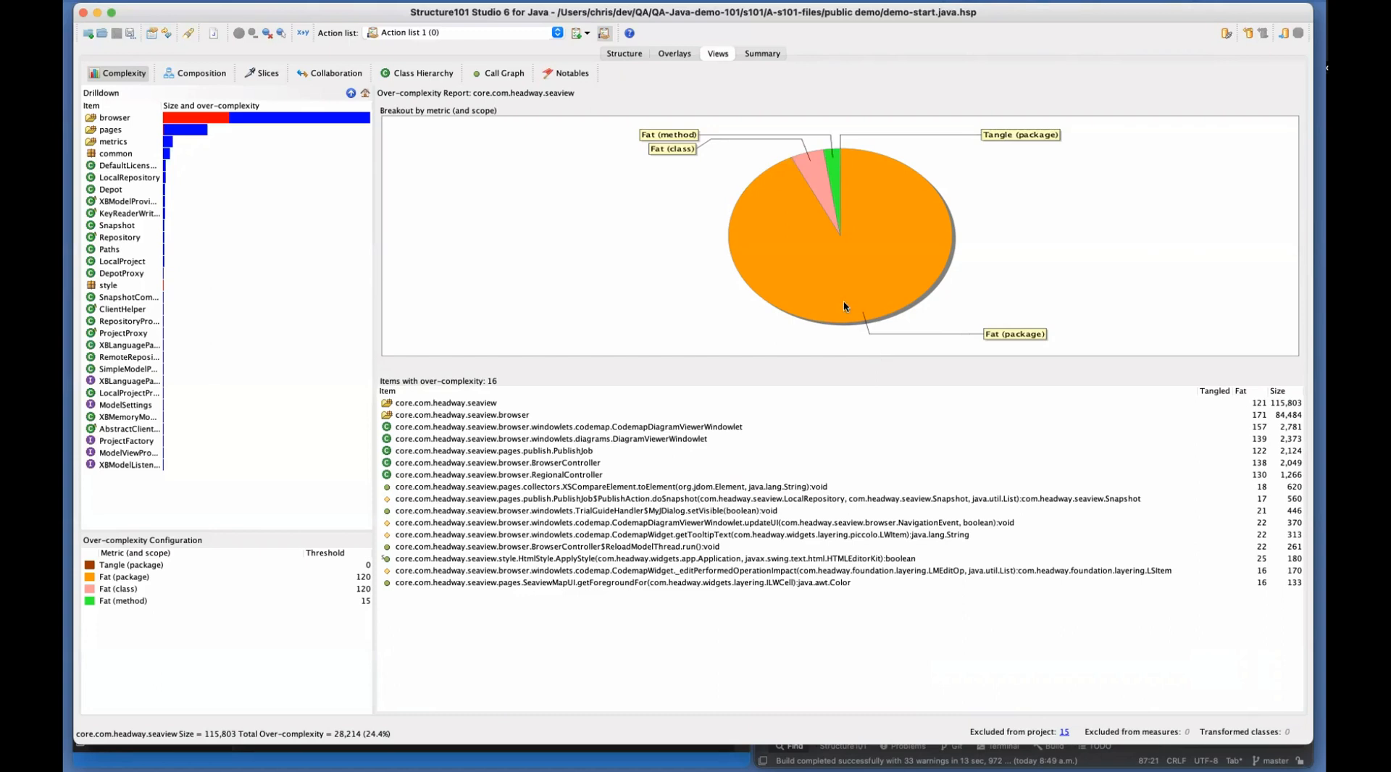
left_click(835, 173)
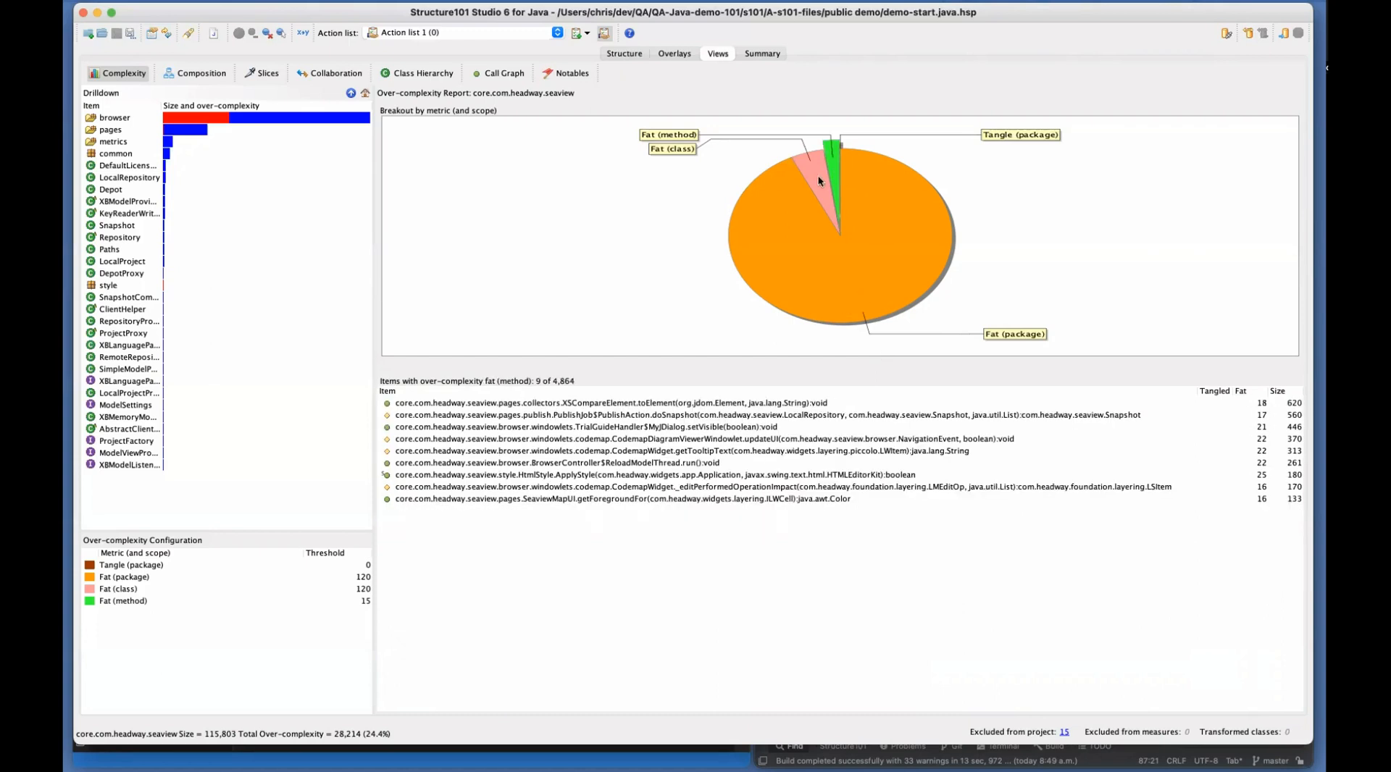
left_click(819, 181)
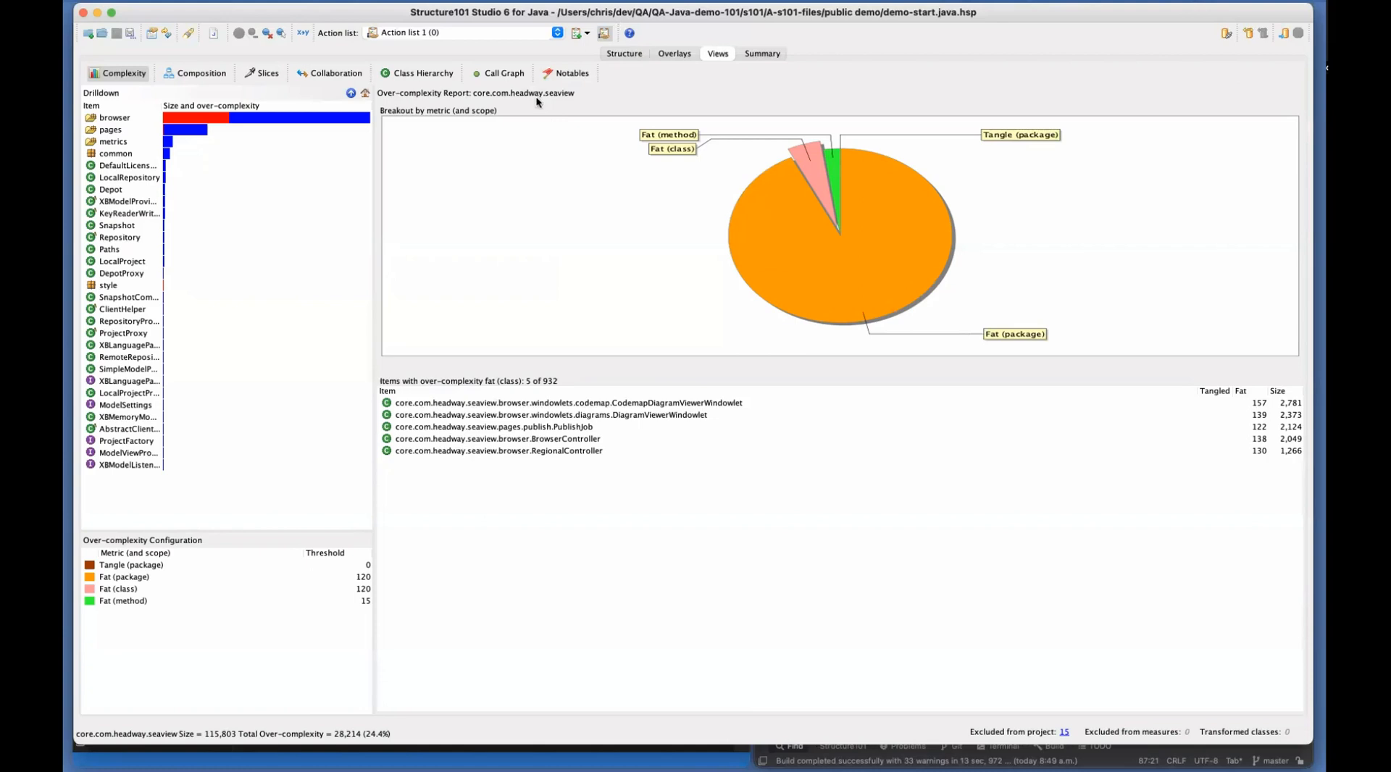
Show the Composition view's root dependency graph with more height, and view it maximized before restoring the pane layout
left_click(200, 72)
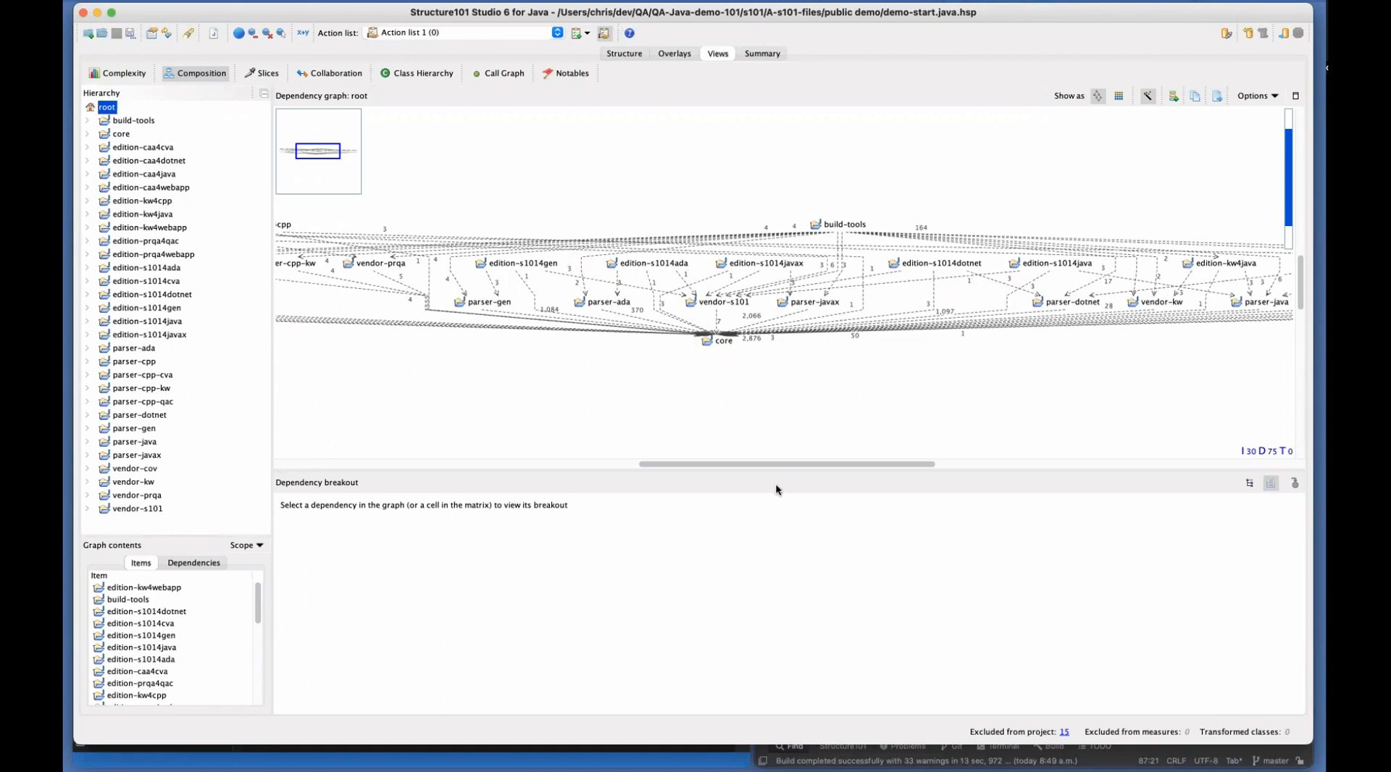
left_click_drag(780, 463, 698, 654)
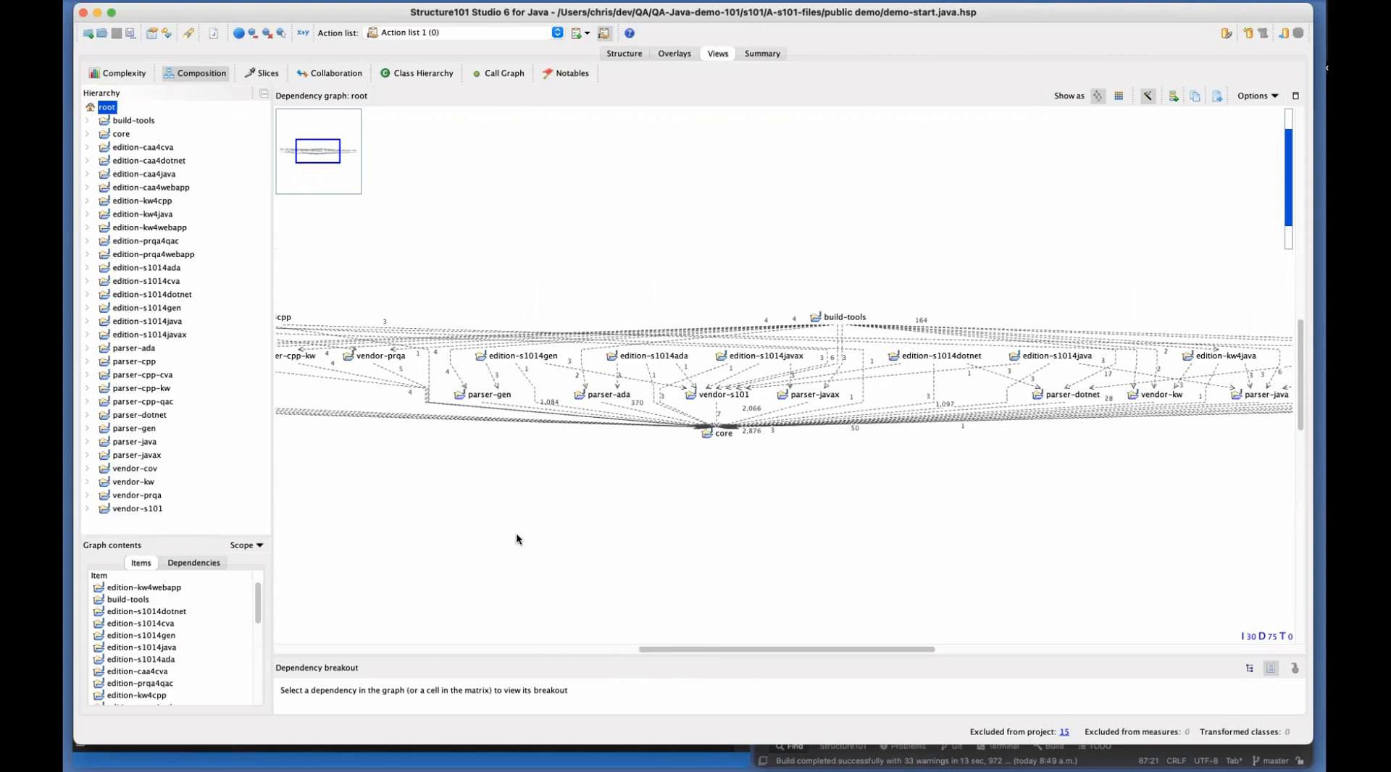
mouse_move(568, 656)
left_mouse_down()
mouse_move(570, 639)
mouse_move(572, 684)
mouse_move(576, 655)
left_mouse_up()
double_click(687, 98)
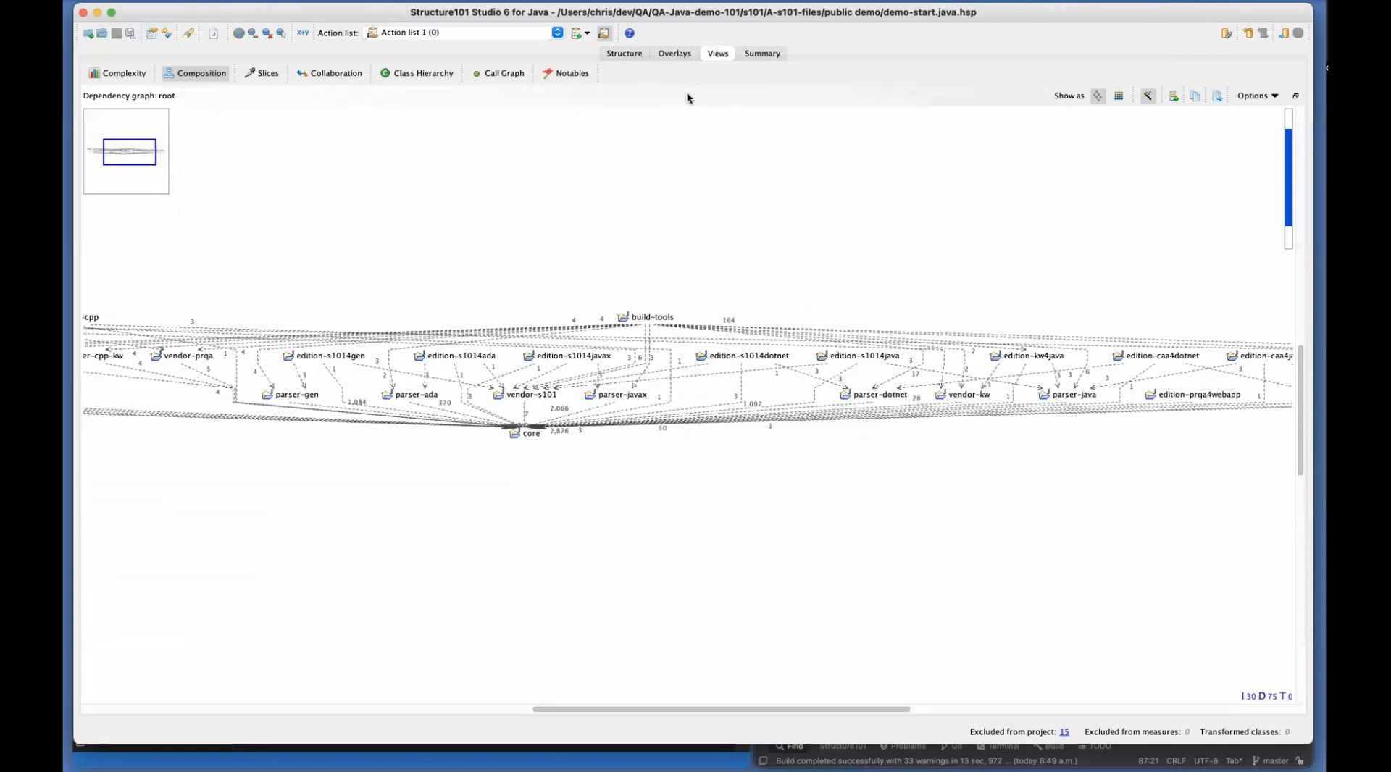
double_click(558, 104)
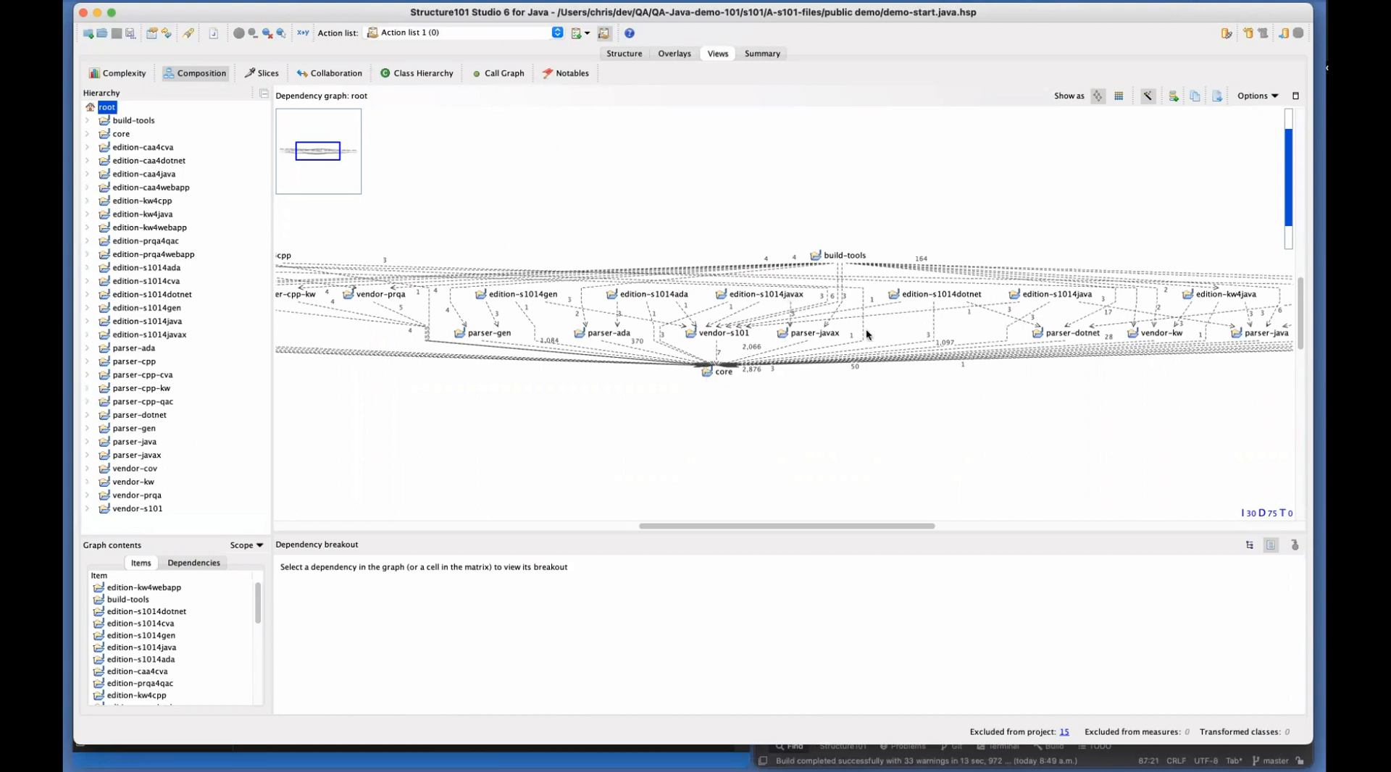
Examine the breakouts of edition-s1014cva's dependency on vendor-s101 and edition-s1014dotnet's dependency on core, and clear the selection
left_click(826, 300)
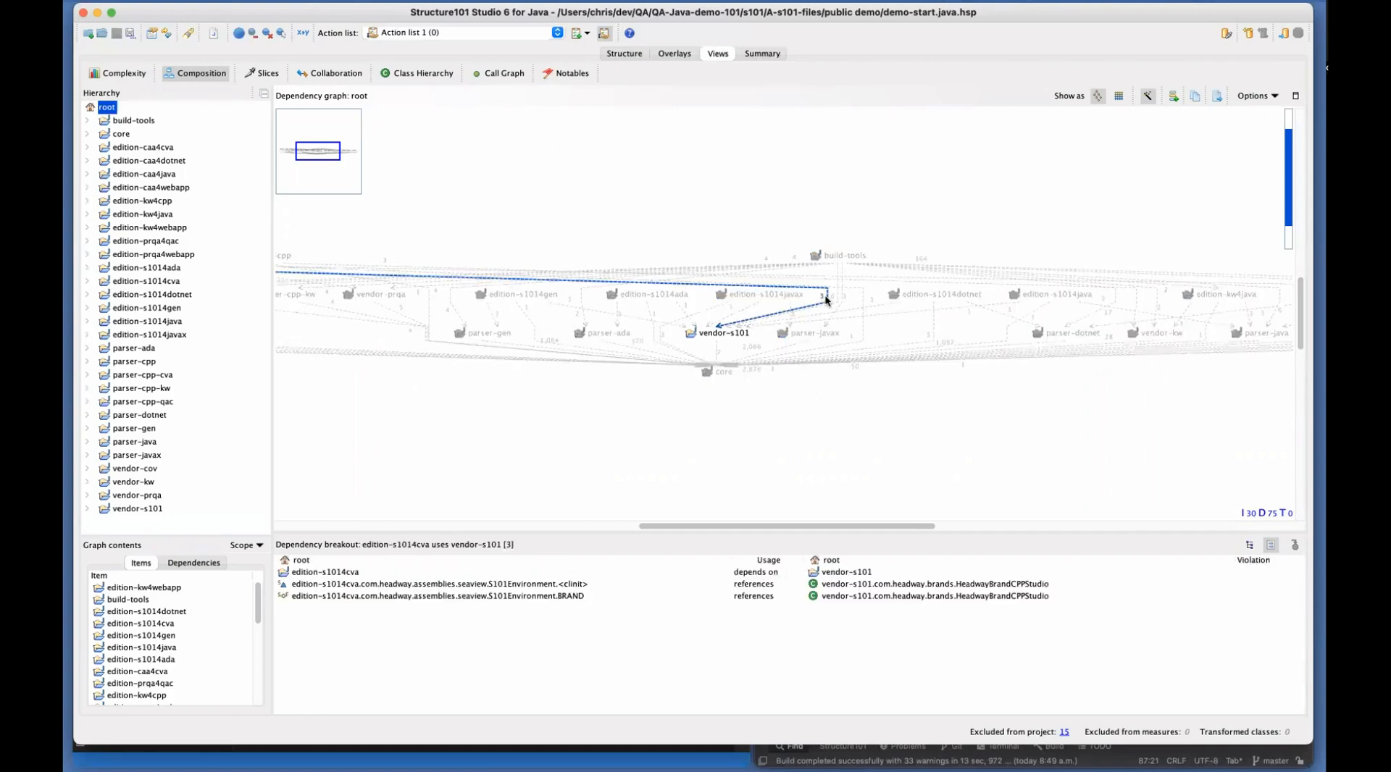
left_click(933, 327)
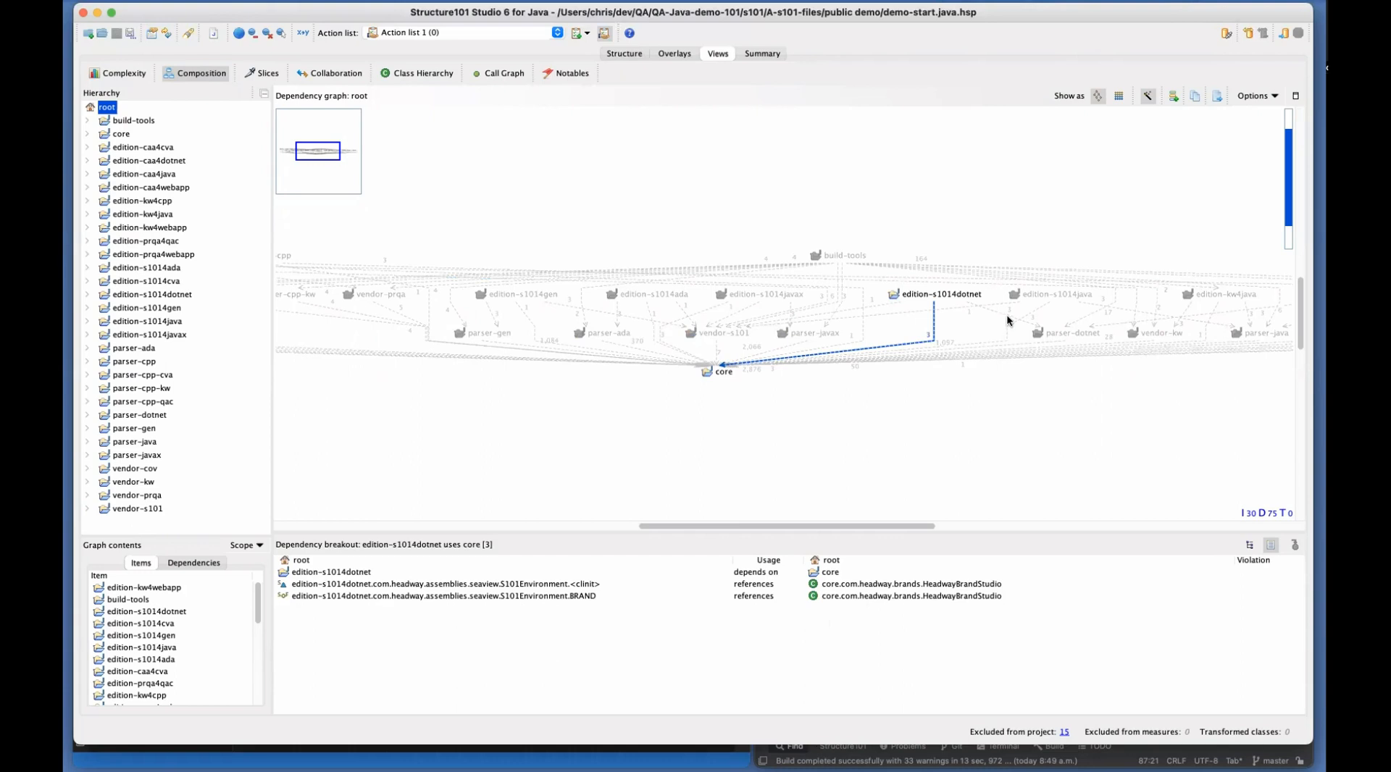
left_click(914, 428)
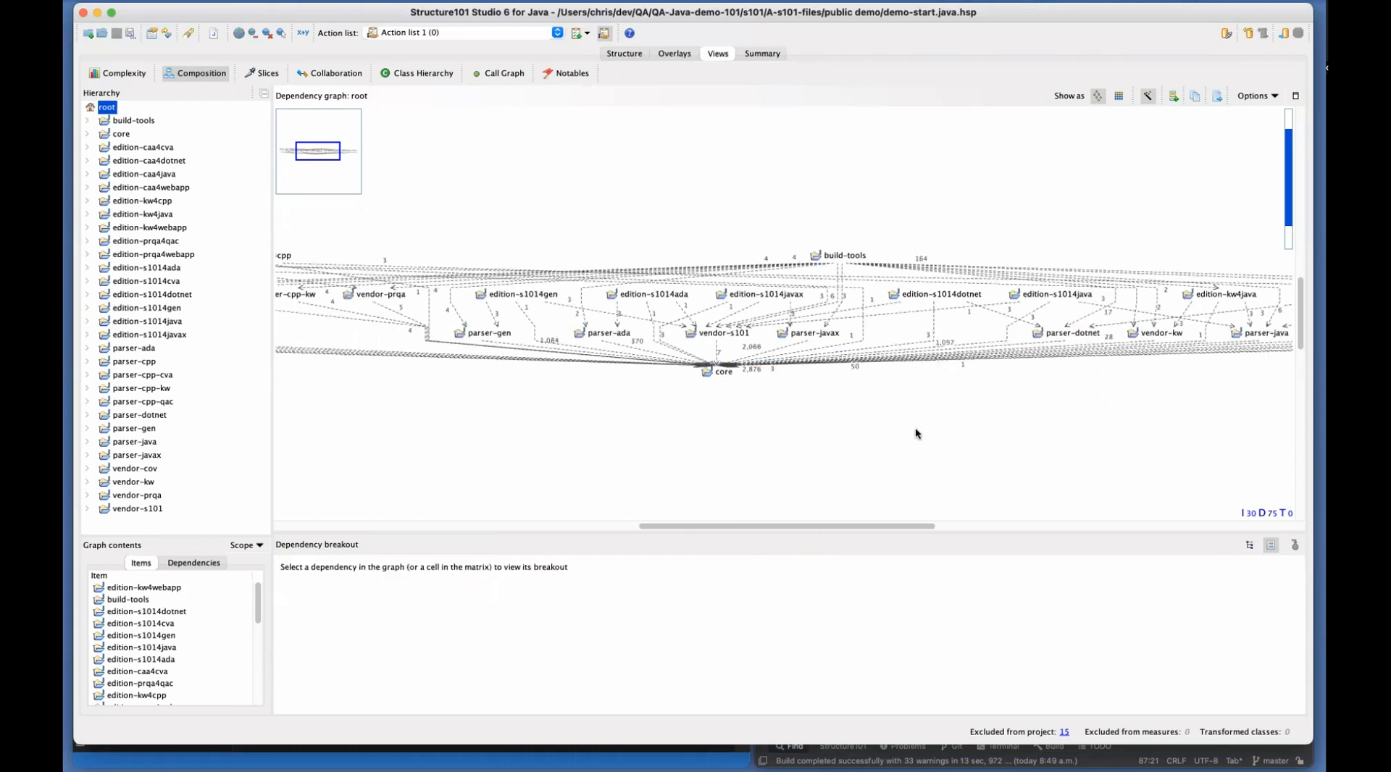
Drill down the dependency graph from core through com into the headway package
double_click(726, 371)
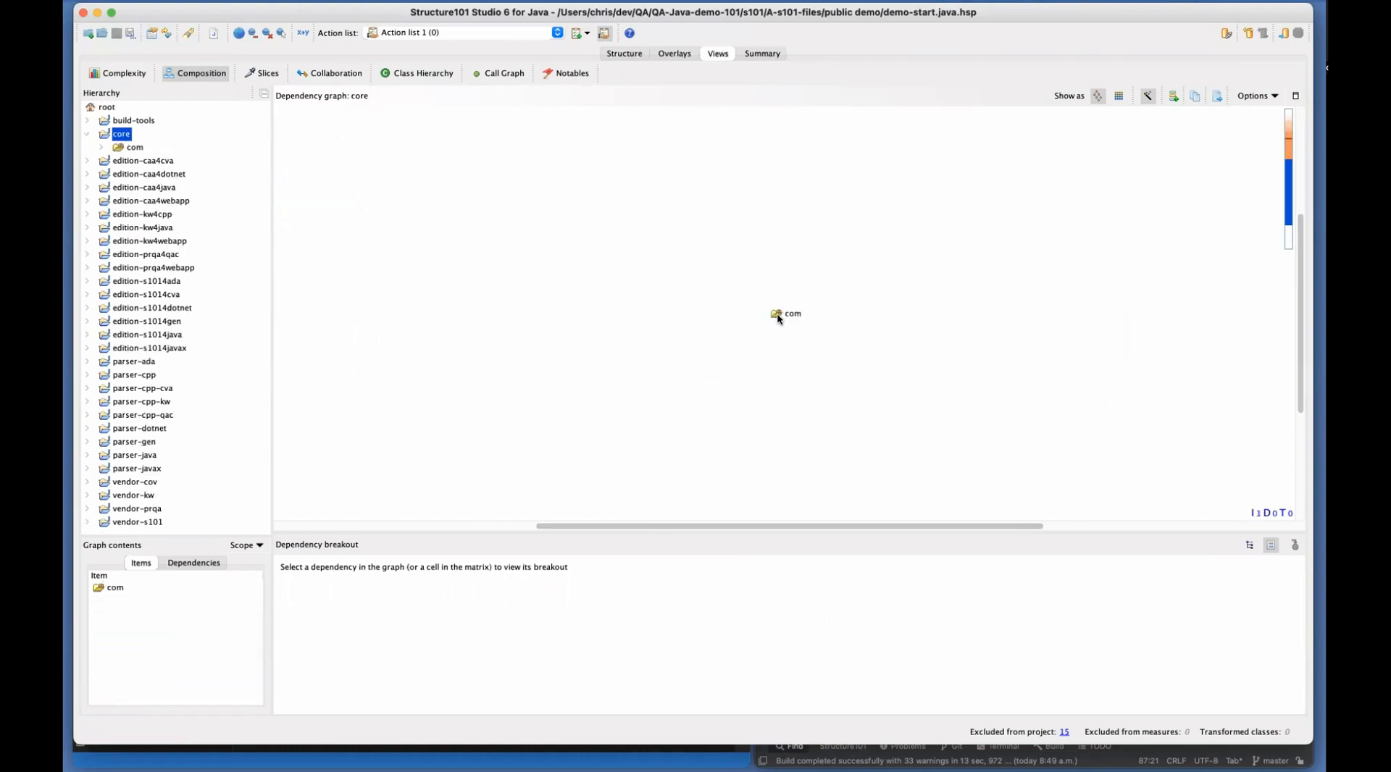
double_click(776, 313)
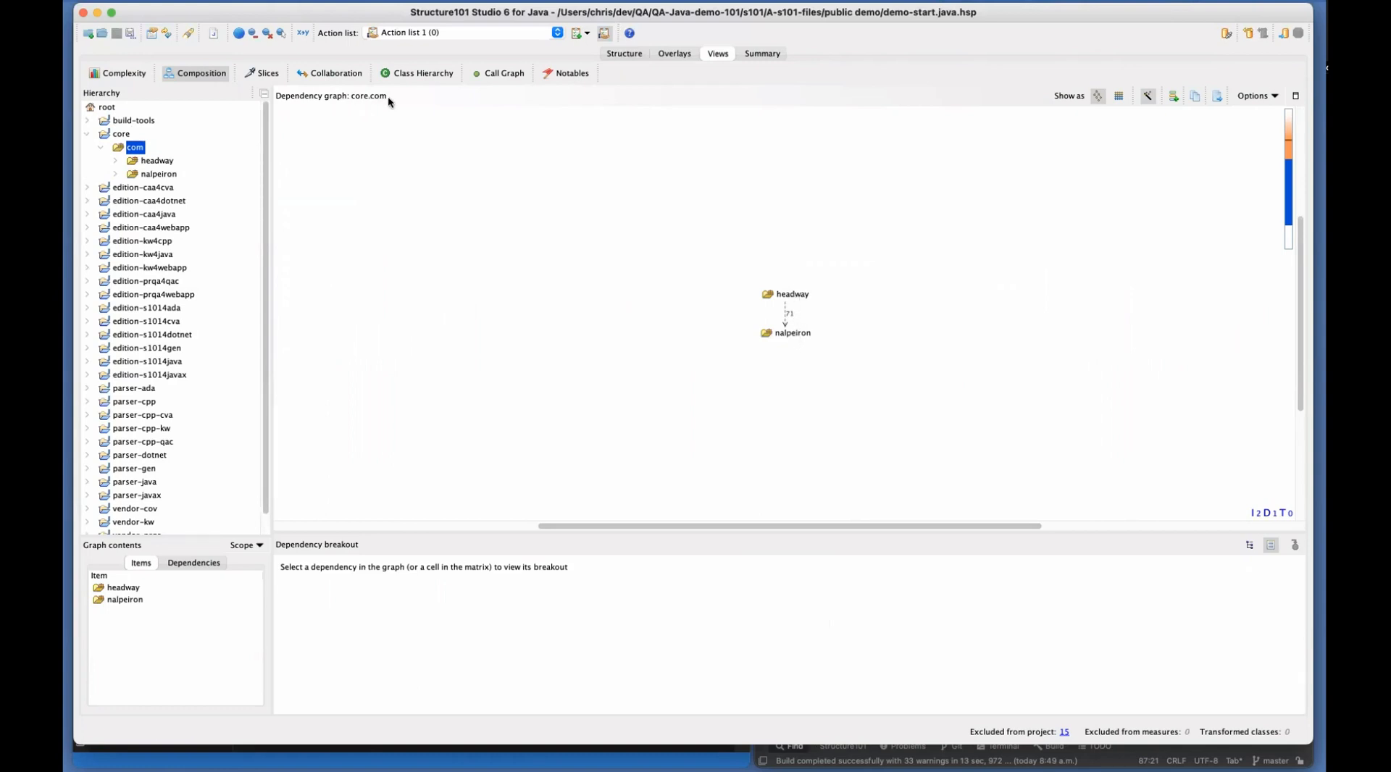
left_click(770, 296)
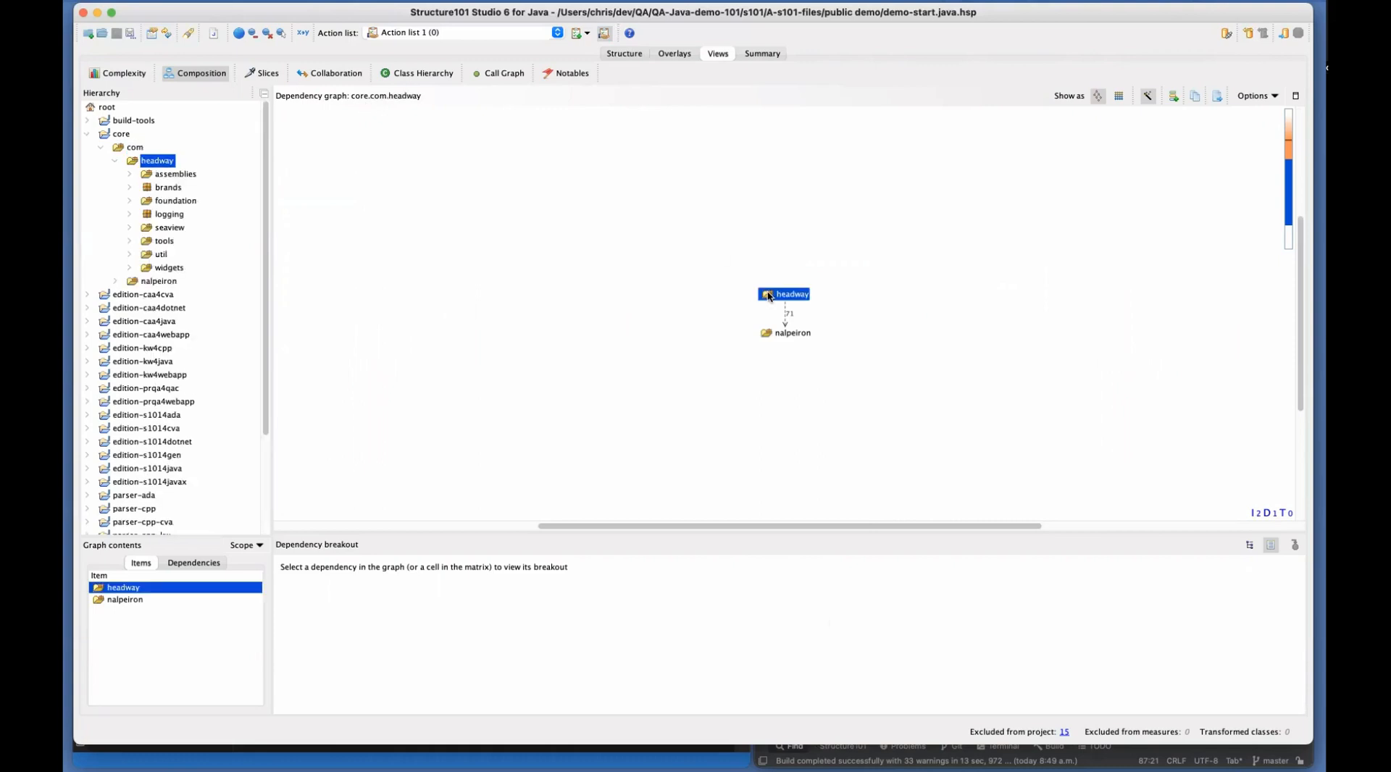
double_click(769, 296)
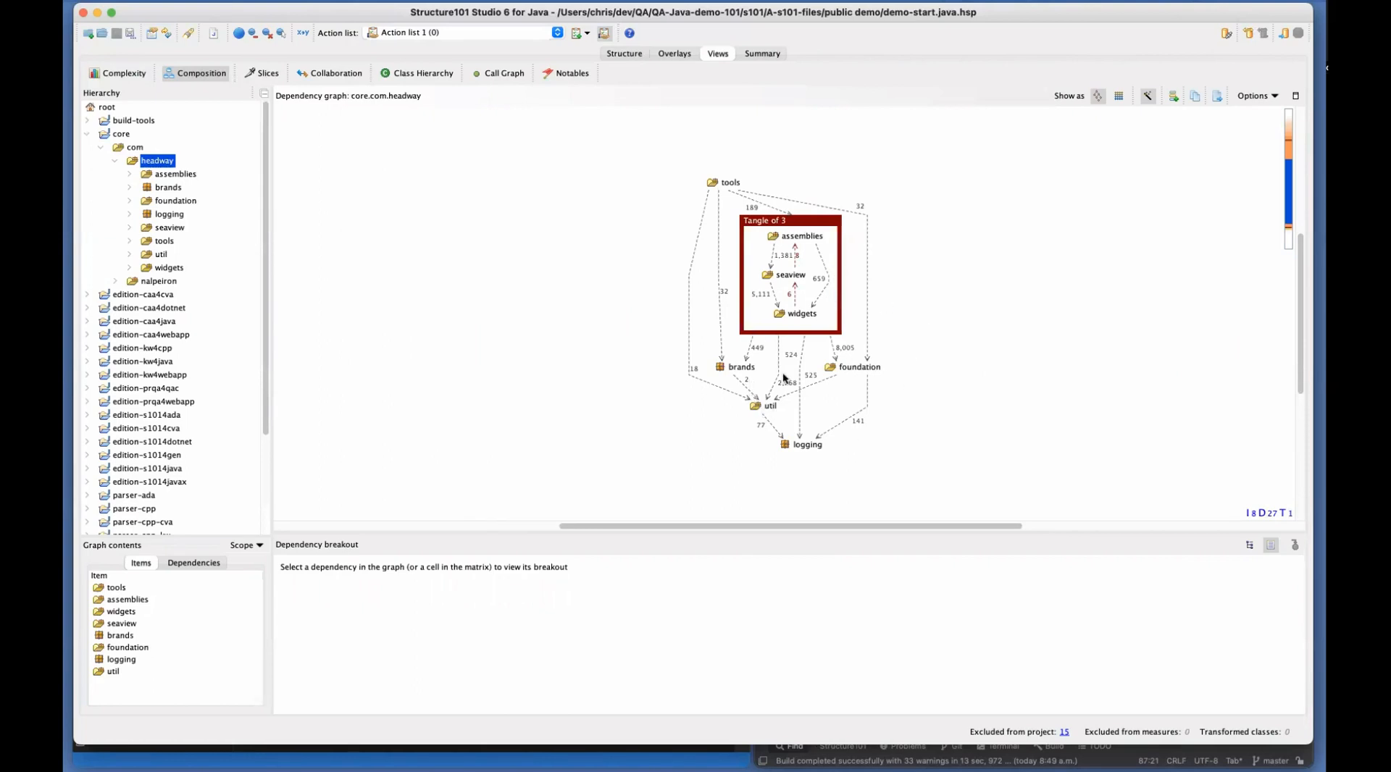
Compare the headway dependency graph with and without tangle partitioning, leaving the partitioning on
left_click(1147, 98)
left_click(1146, 99)
left_click(1143, 97)
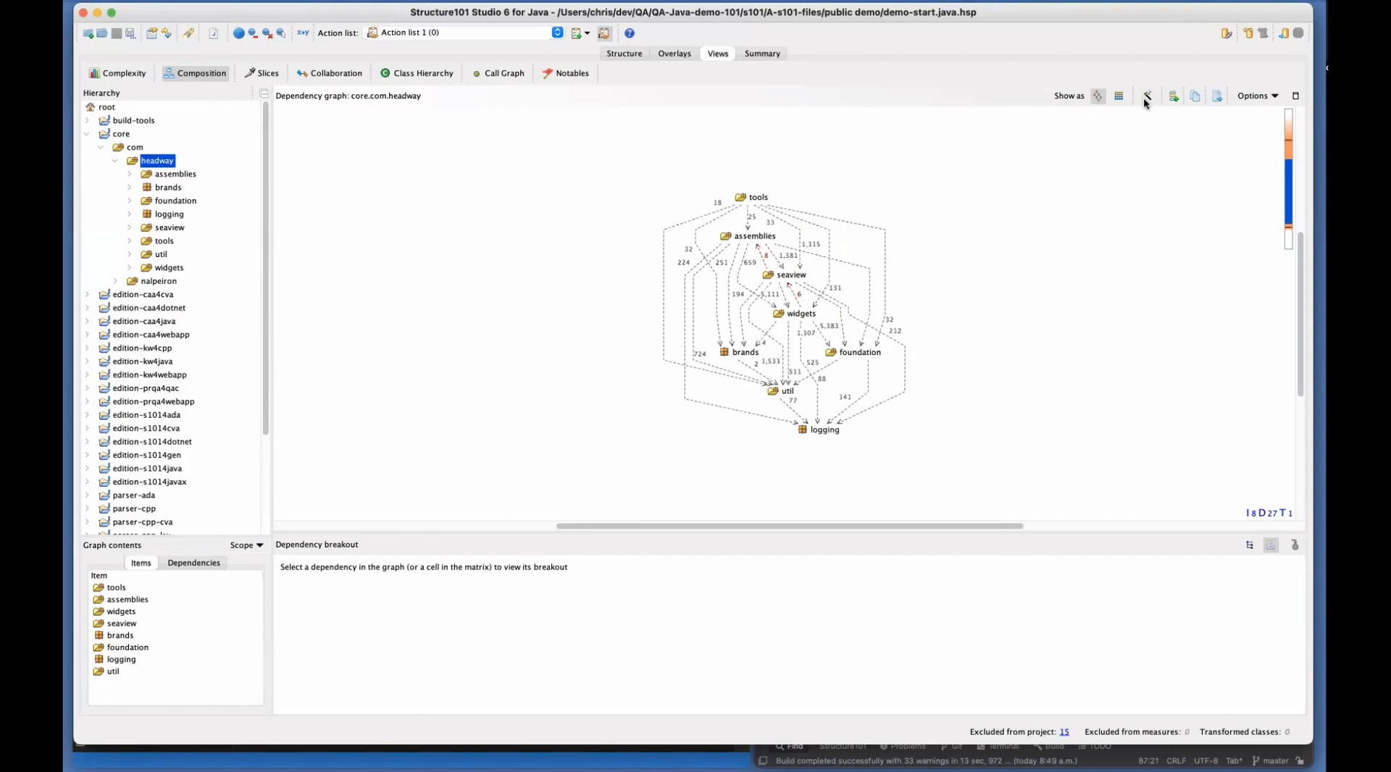
left_click(1143, 97)
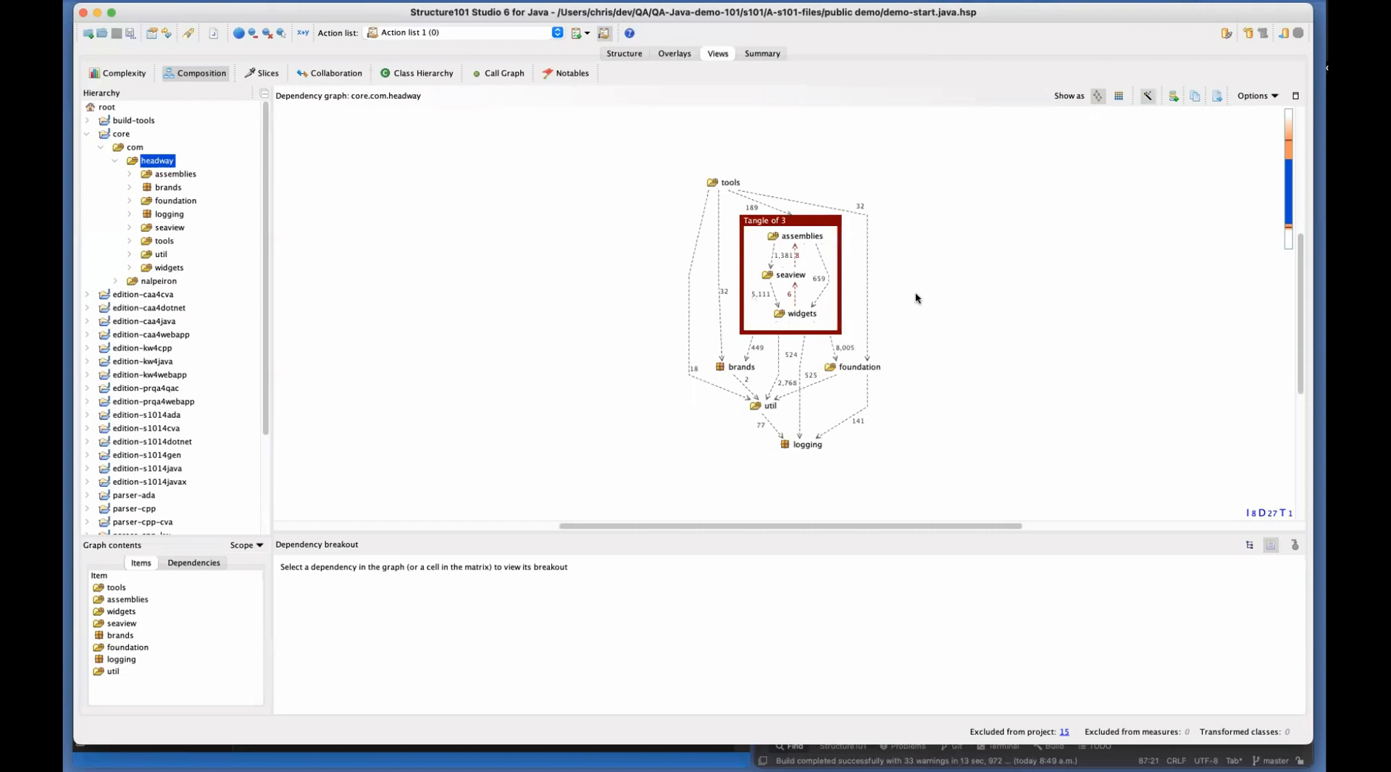
Highlight the tools package's dependencies in the headway graph and drill into the foundation package
left_click(728, 181)
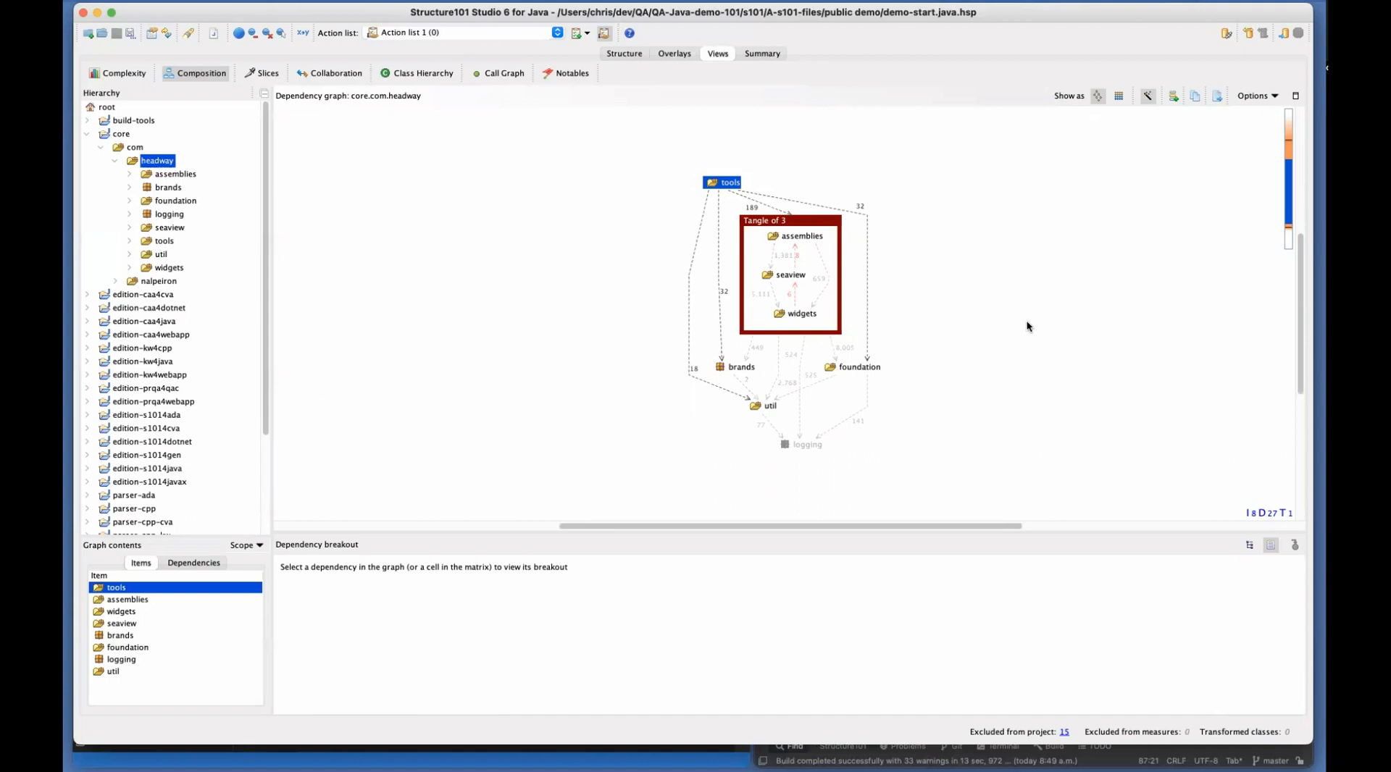
left_click(856, 368)
double_click(856, 367)
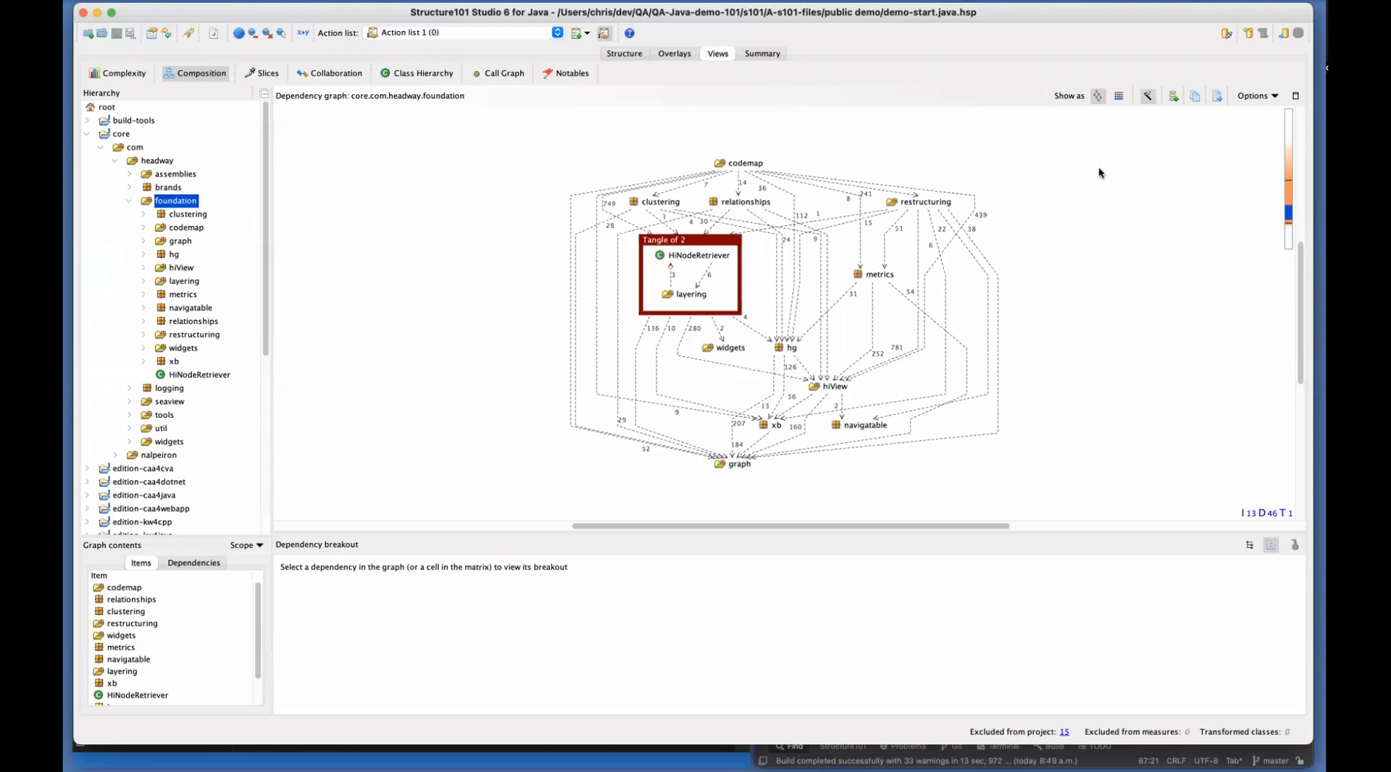
Display foundation's dependencies as a matrix and break out codemap's use of metrics
left_click(1118, 97)
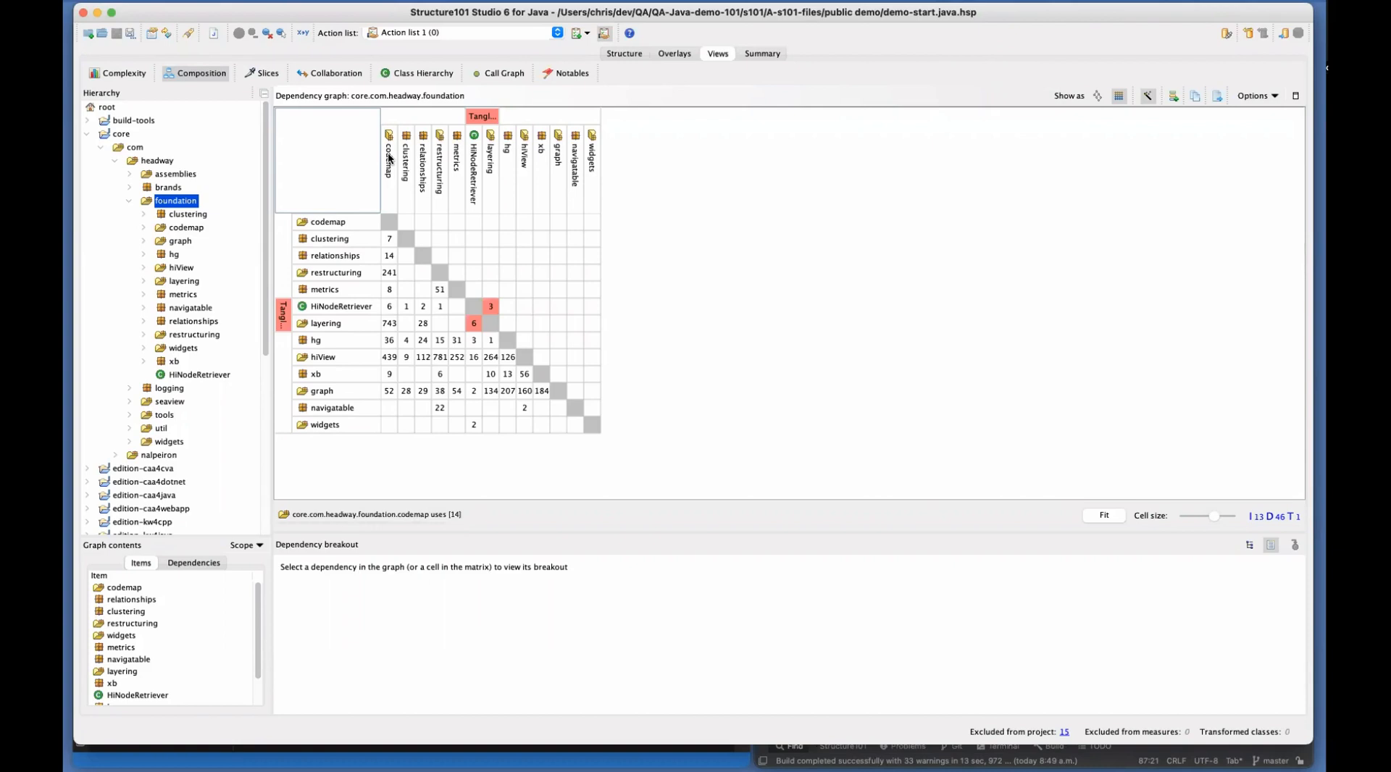
left_click(389, 291)
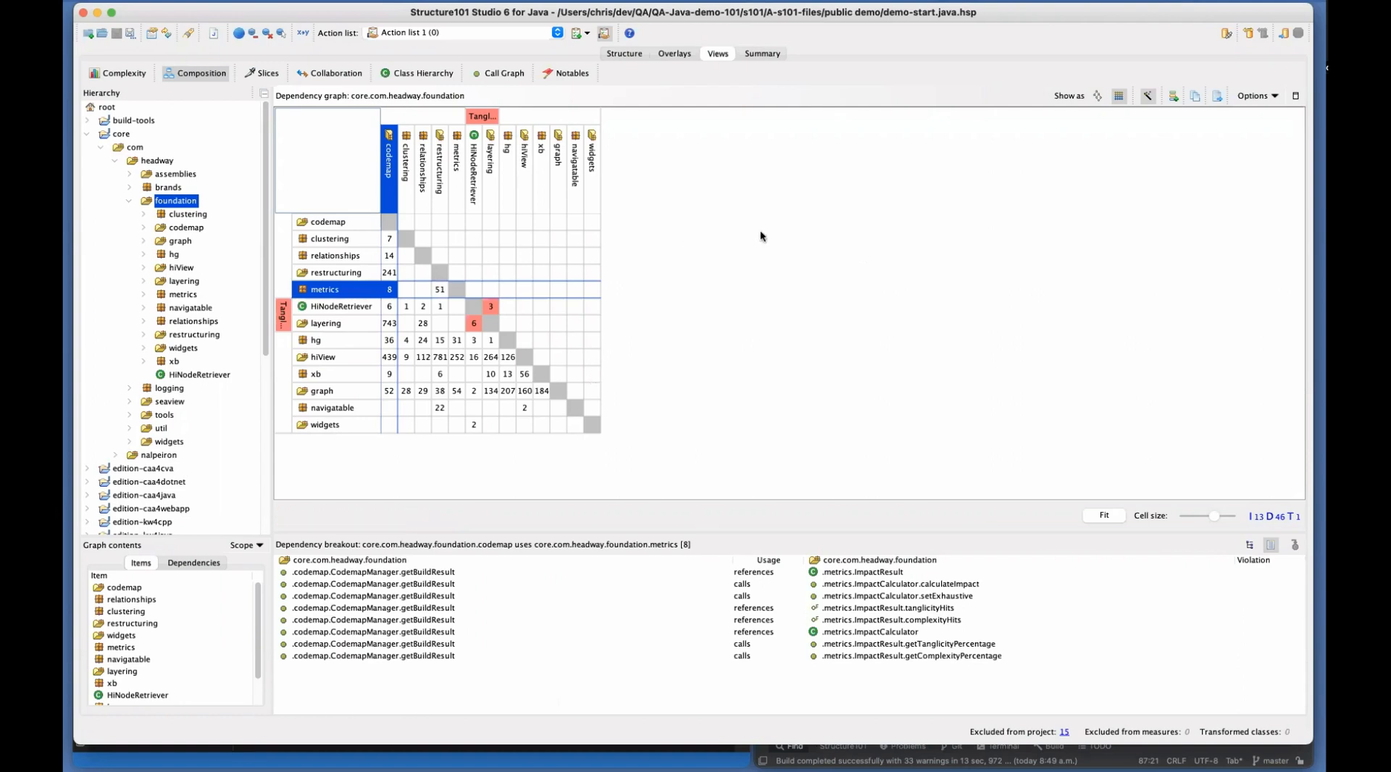
Show foundation's dependencies as a graph again and drill down through clustering into the TanglesAndClustersInfo class
left_click(1098, 96)
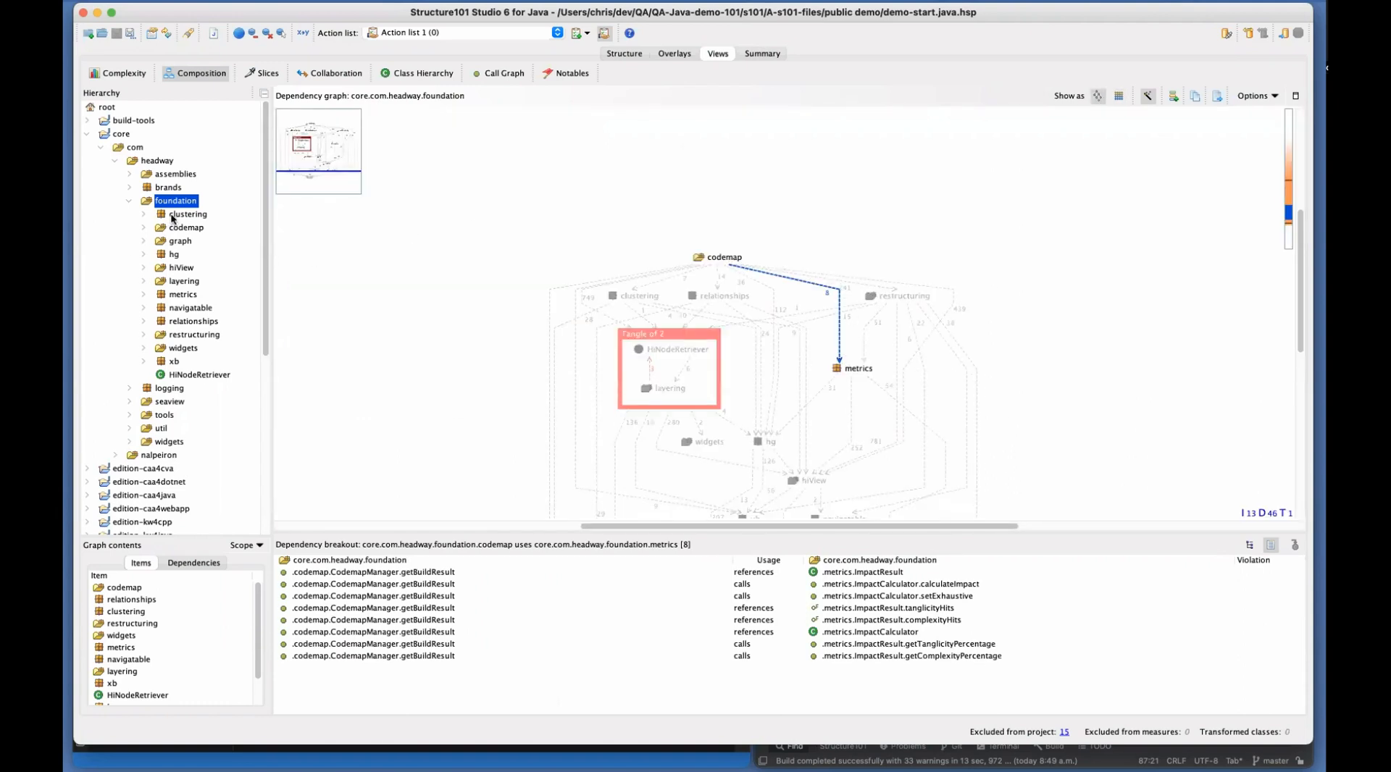
double_click(174, 216)
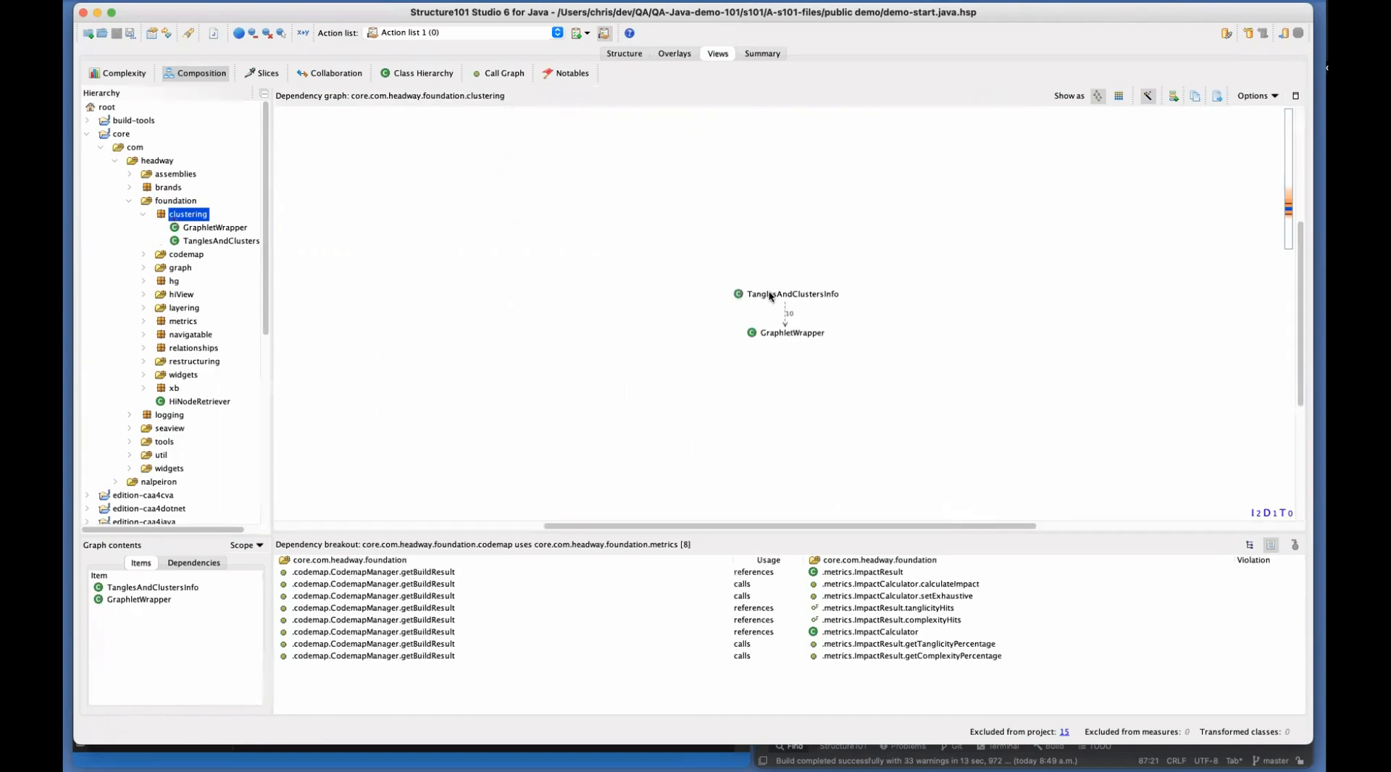
double_click(770, 295)
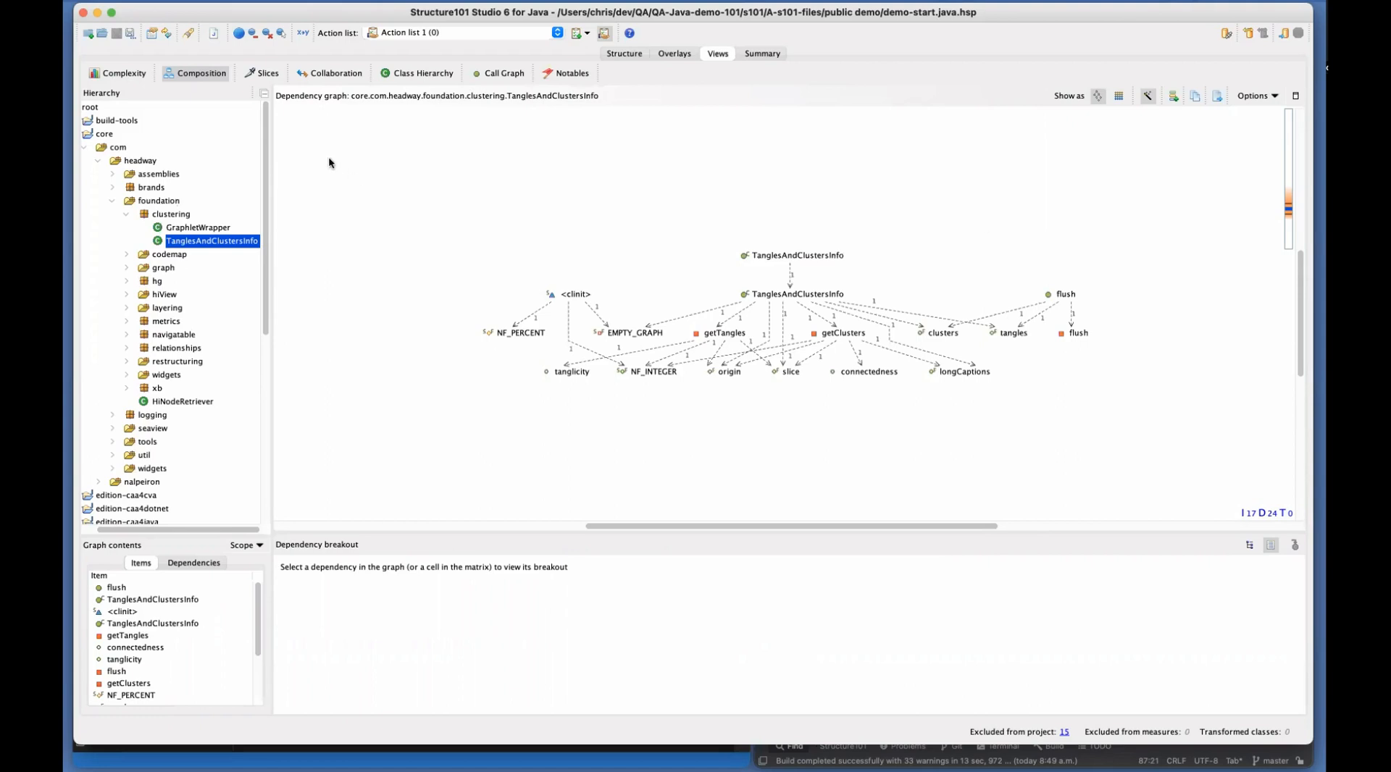
Inspect the slice tangles at design levels 1, 2 and 3, and turn off grouping by parent package in the graph
left_click(257, 72)
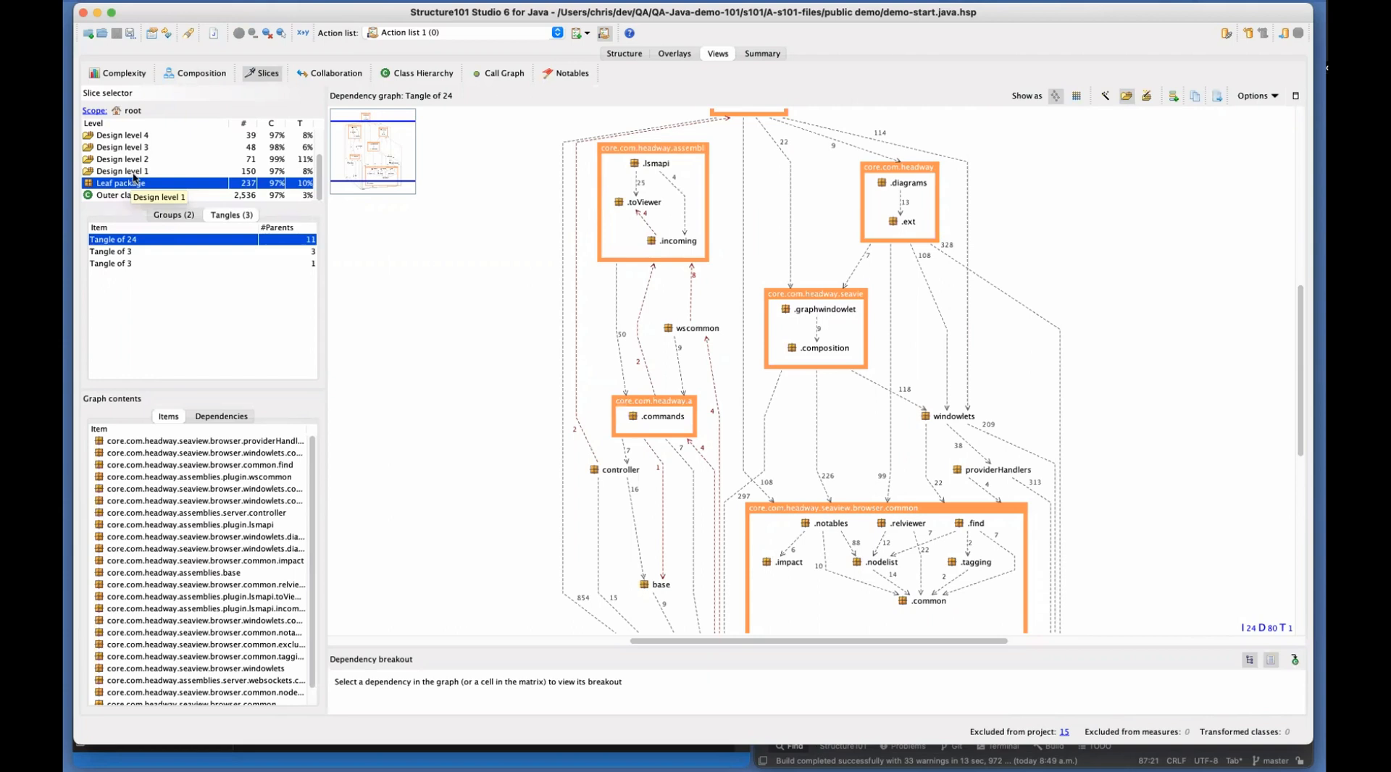
left_click(134, 174)
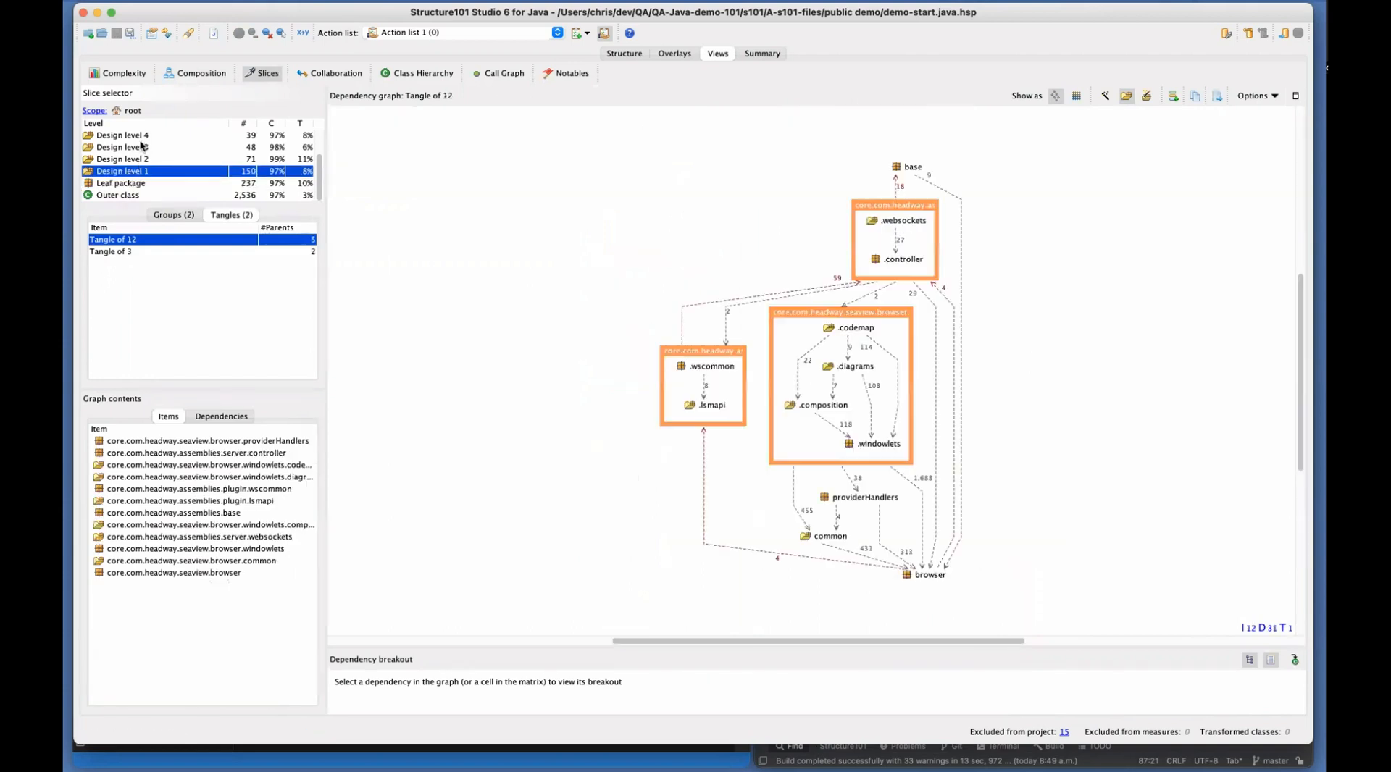
left_click(143, 158)
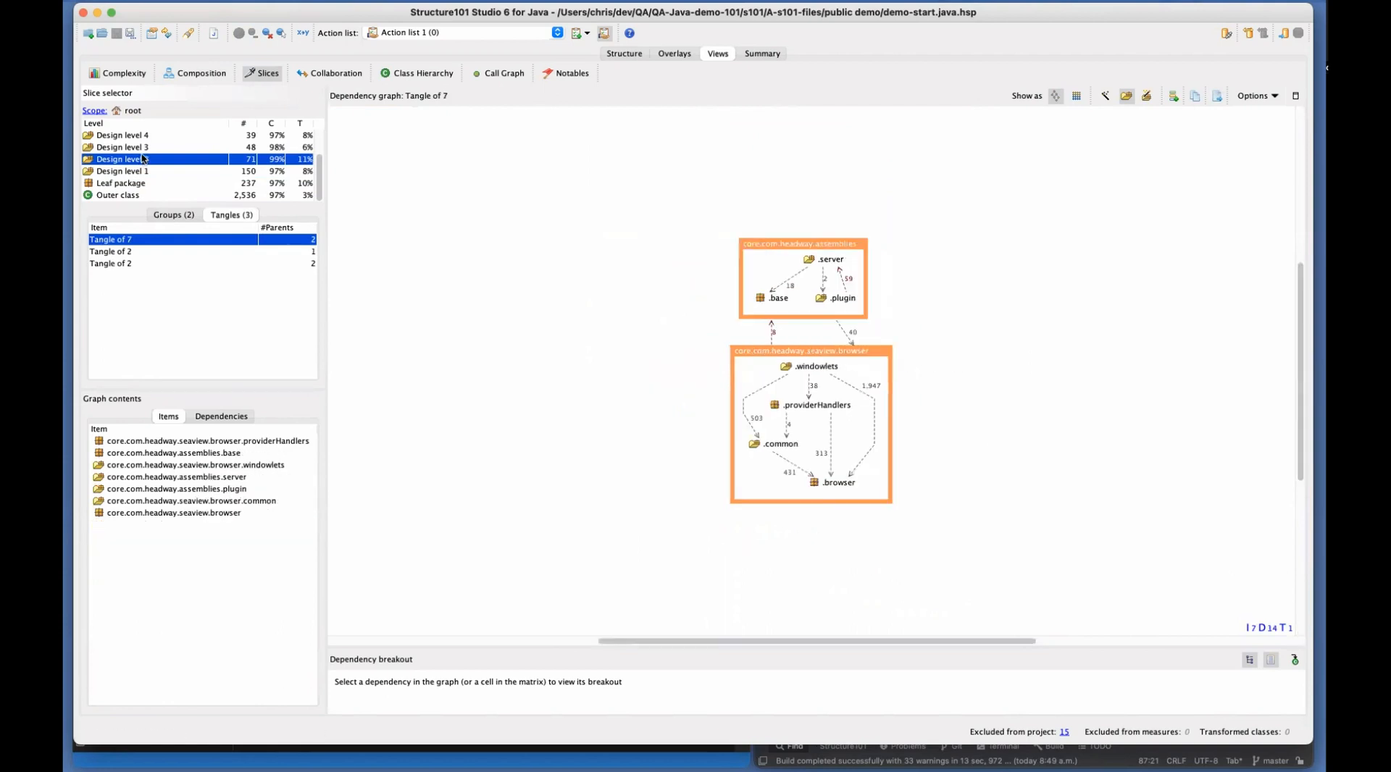
left_click(143, 147)
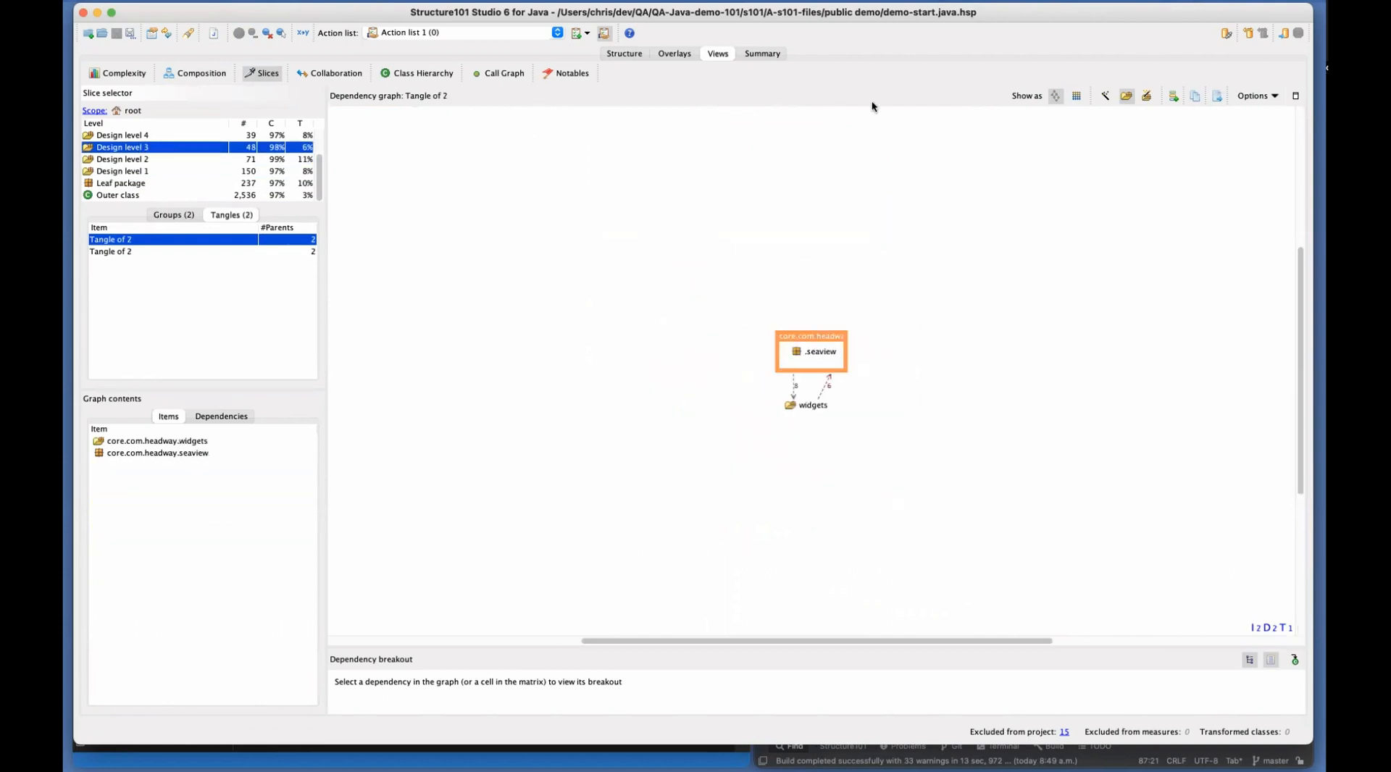
left_click(1127, 97)
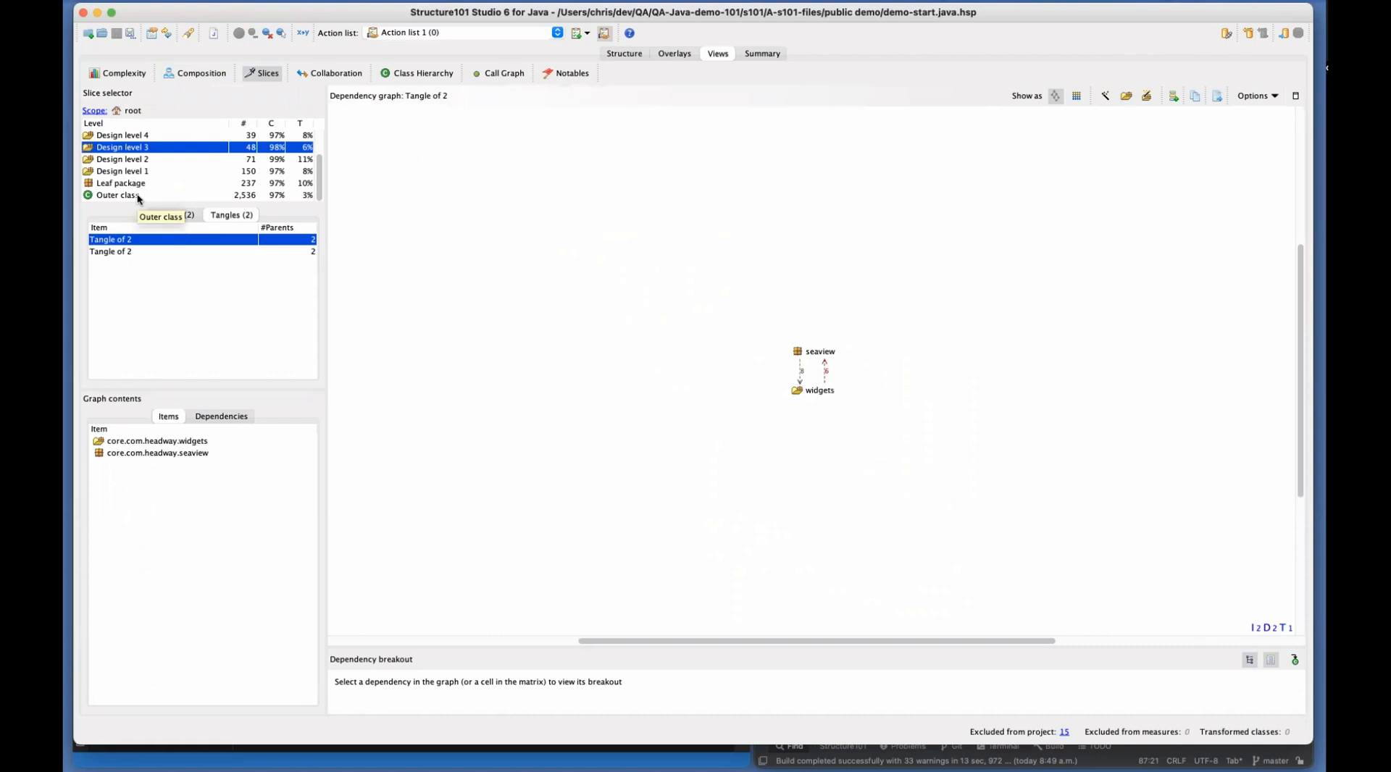
Slice the project by outer class and examine the Tangle of 26 and Tangle of 23 graphs and the tangle list
left_click(138, 195)
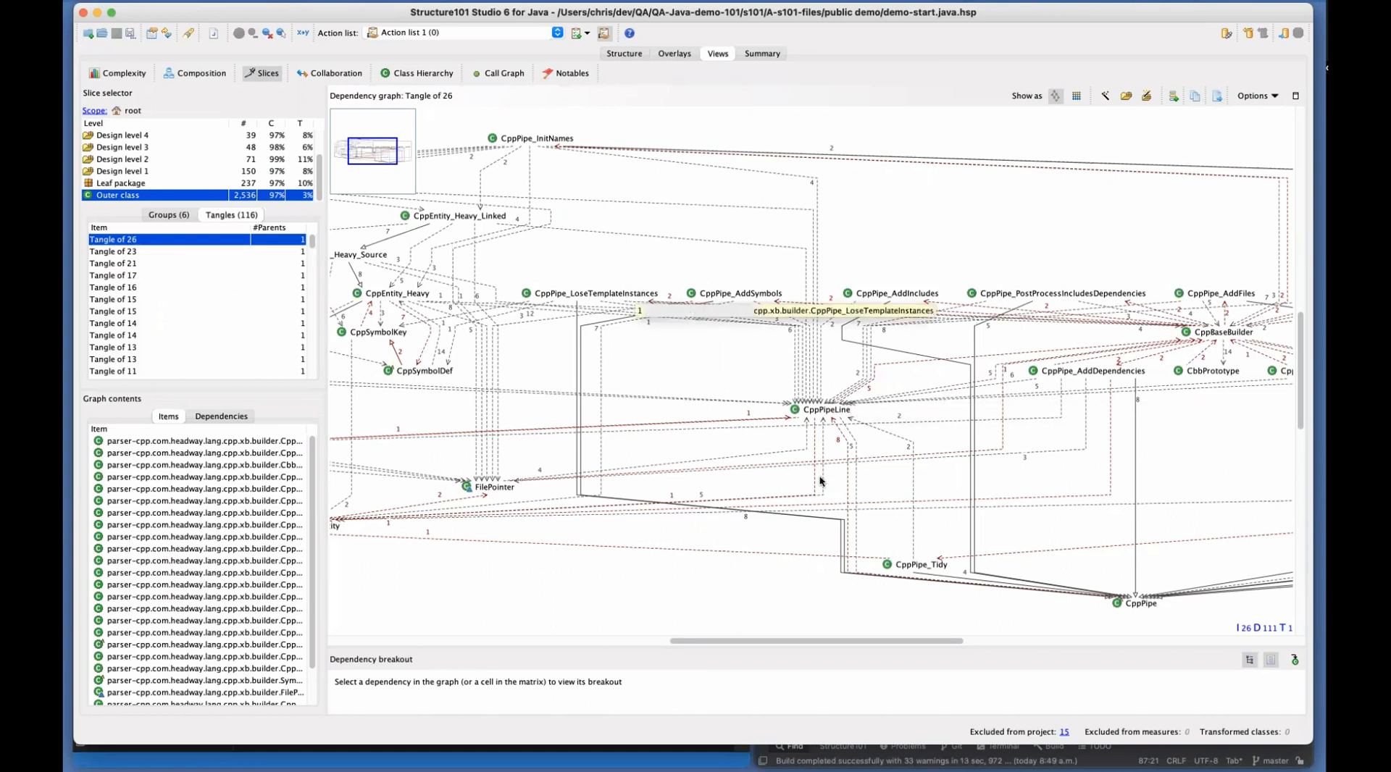
left_click(146, 251)
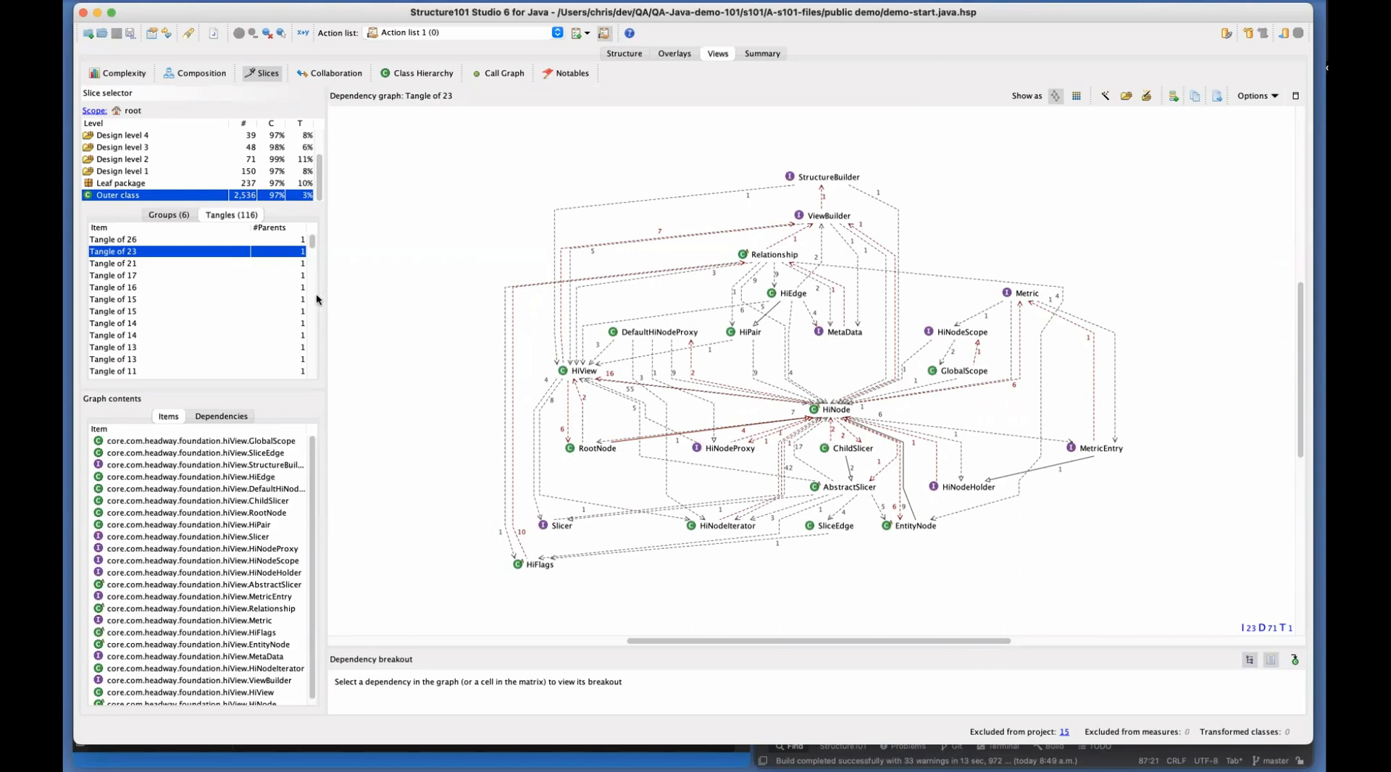
scroll(280, 302, "down", 15)
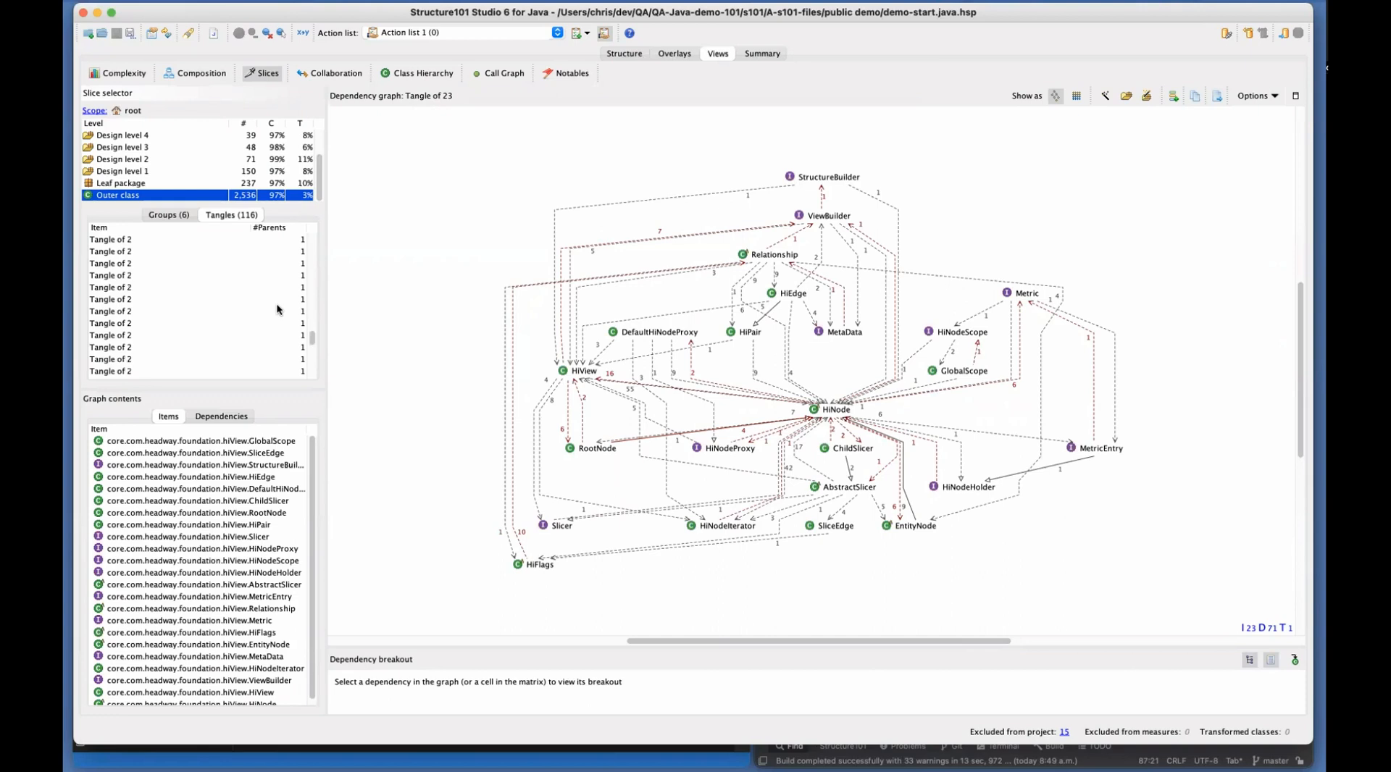
scroll(279, 310, "up", 15)
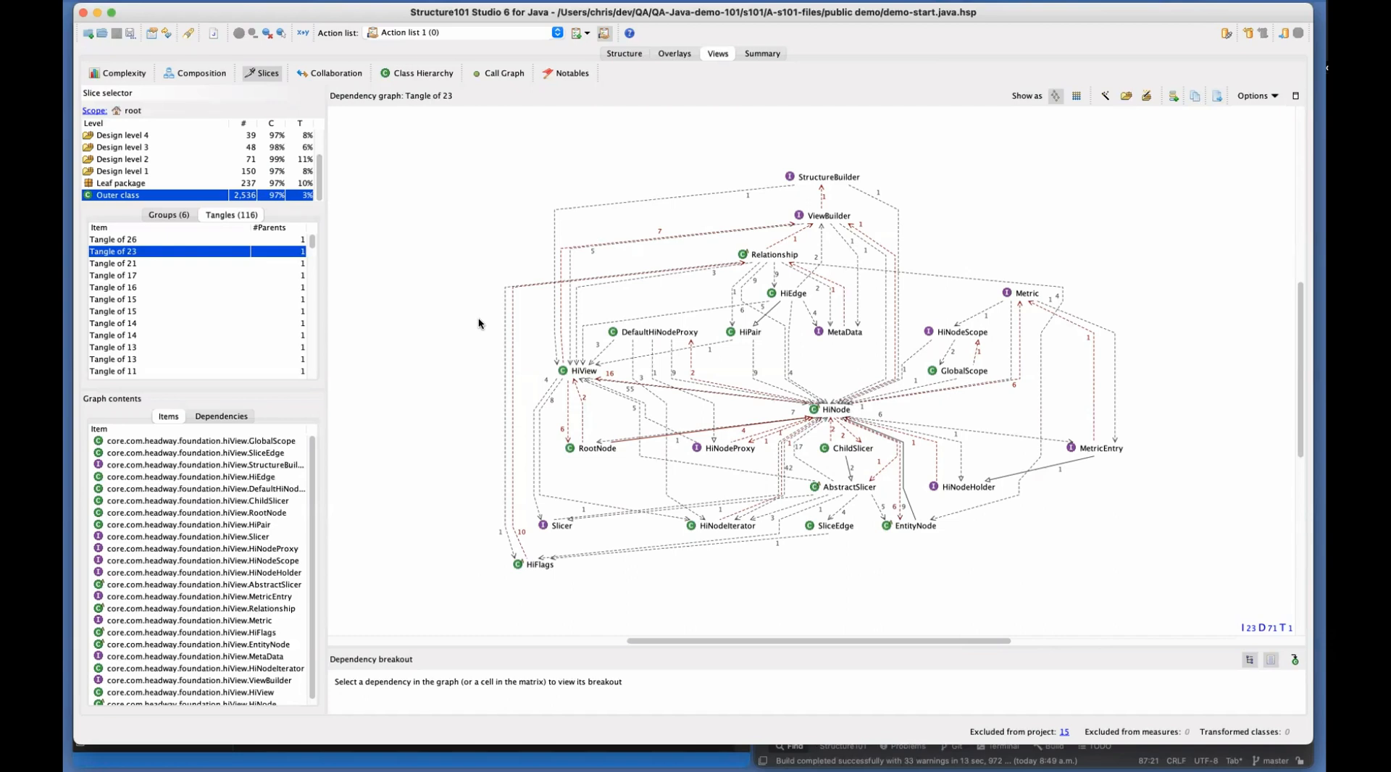
left_click(136, 240)
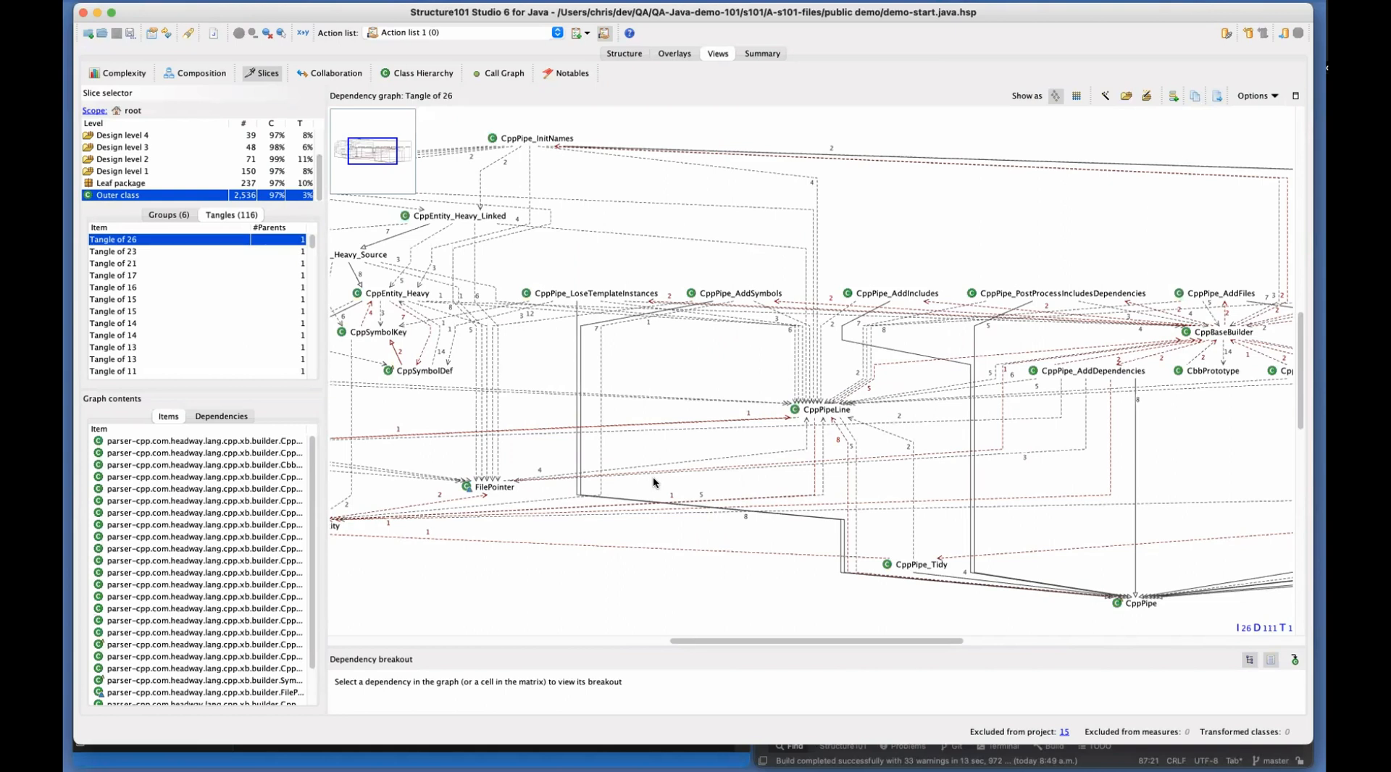
Compare the two outer-class tangles of 15 and tag the items of the one in core's seaview.browser package
left_click(136, 315)
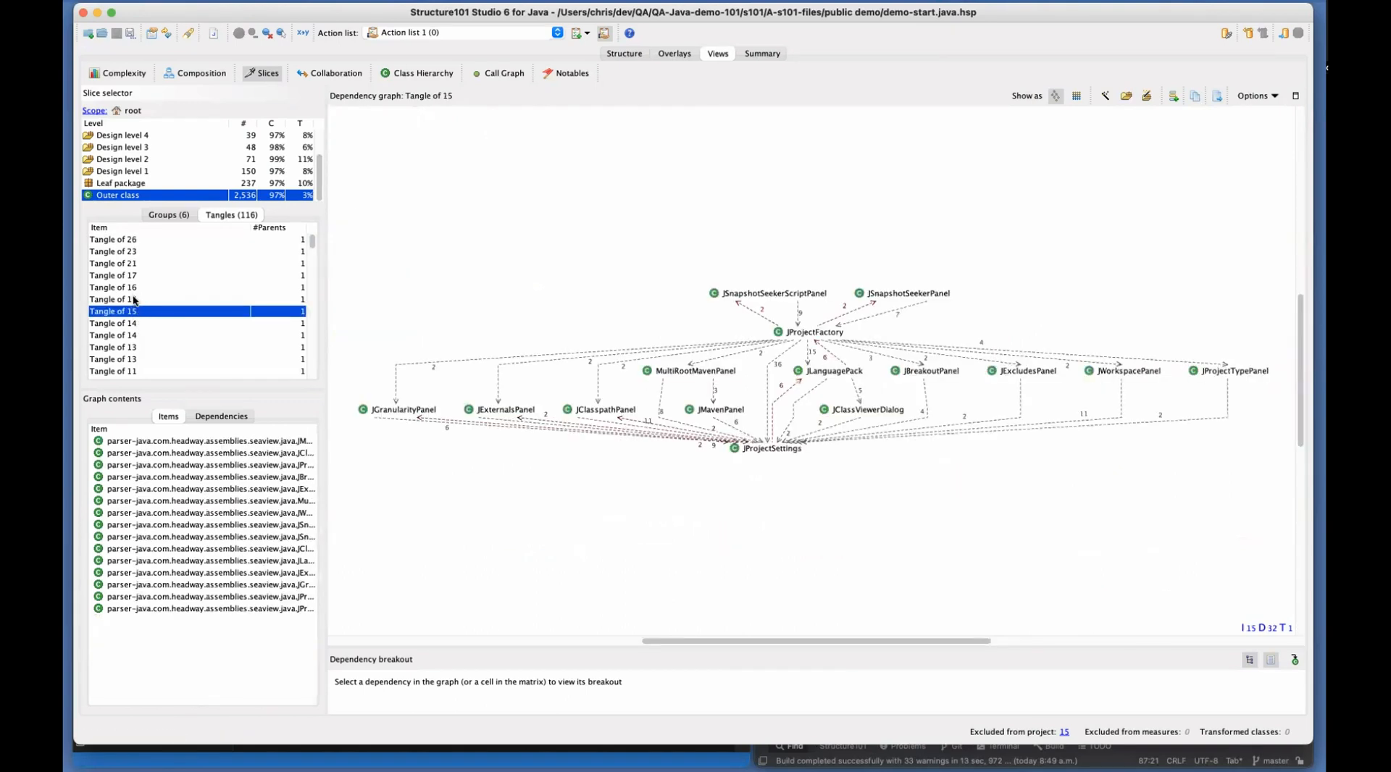
left_click(134, 299)
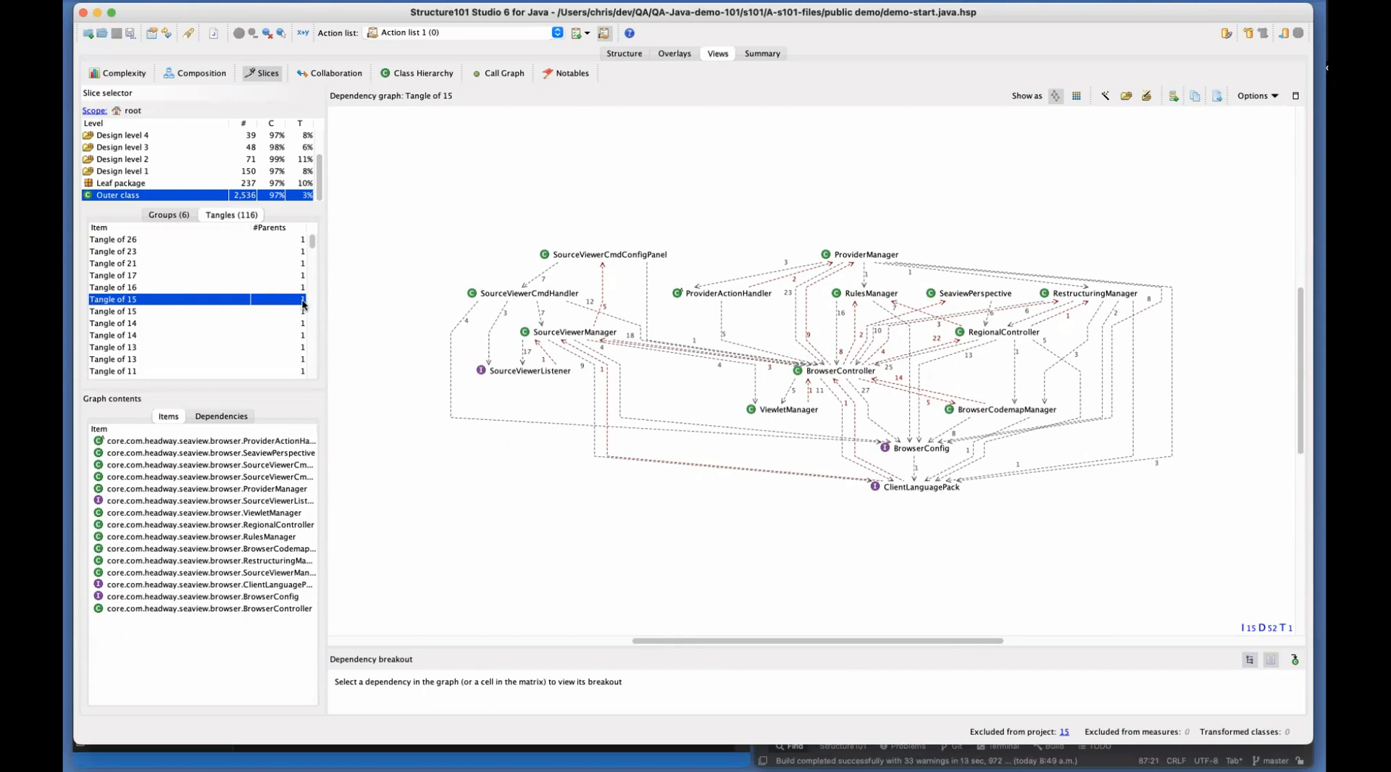
right_click(128, 305)
mouse_move(174, 312)
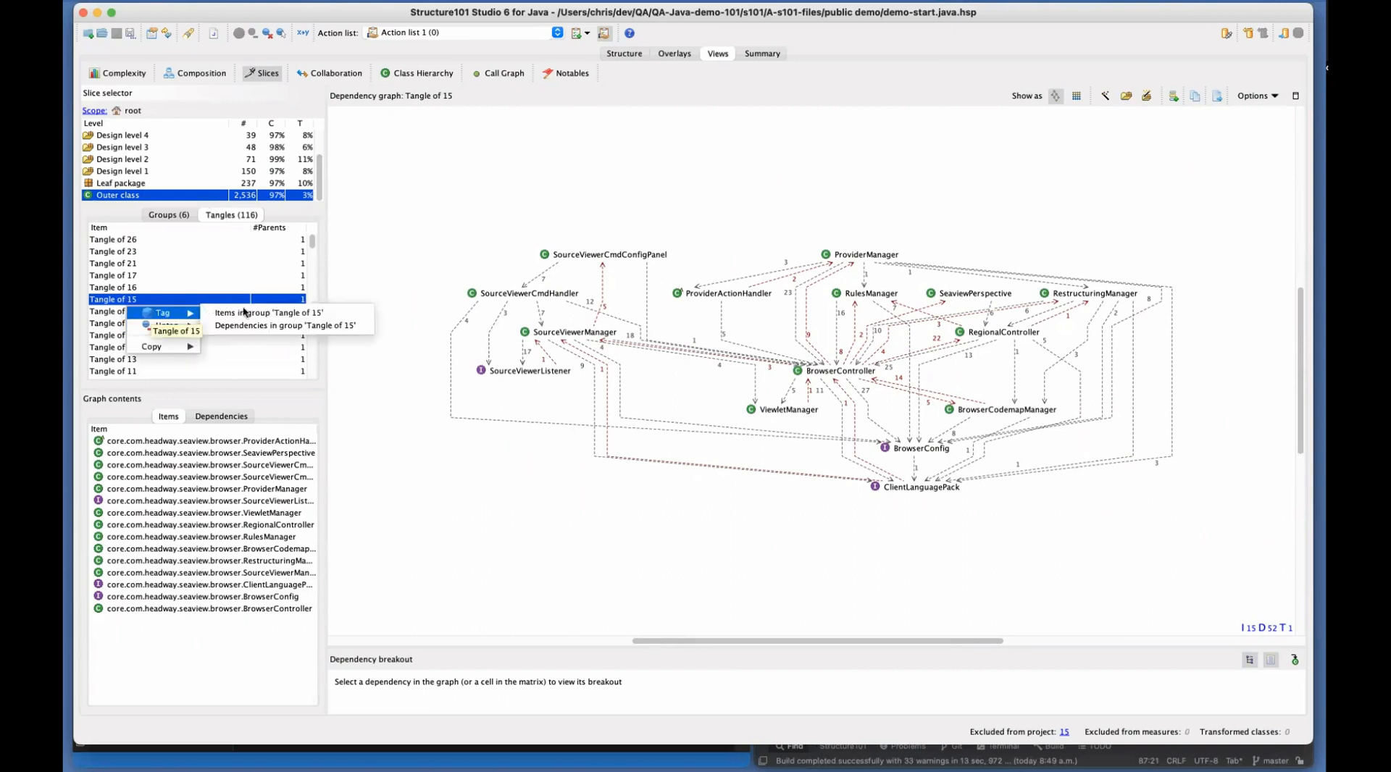
left_click(249, 314)
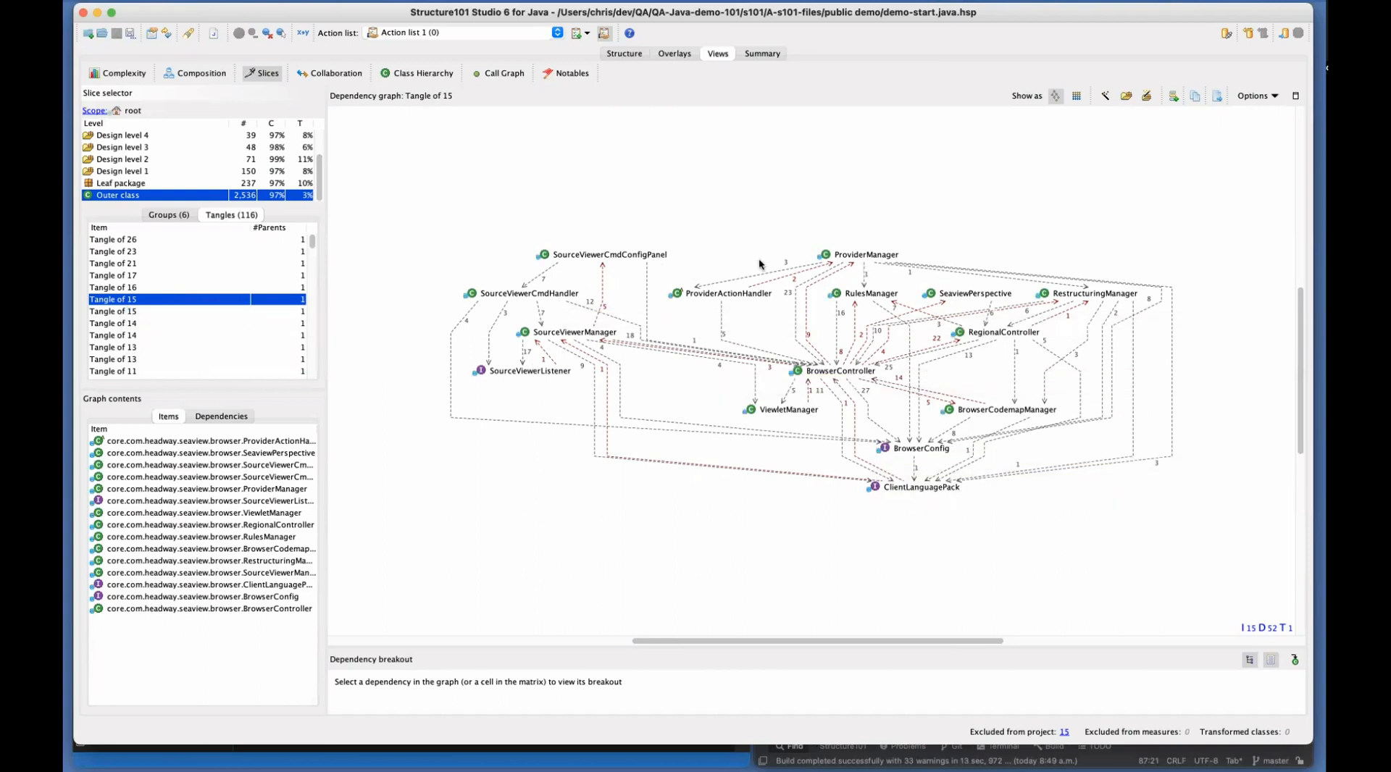
Return to the levelized structure map and clear the util package selection
left_click(619, 55)
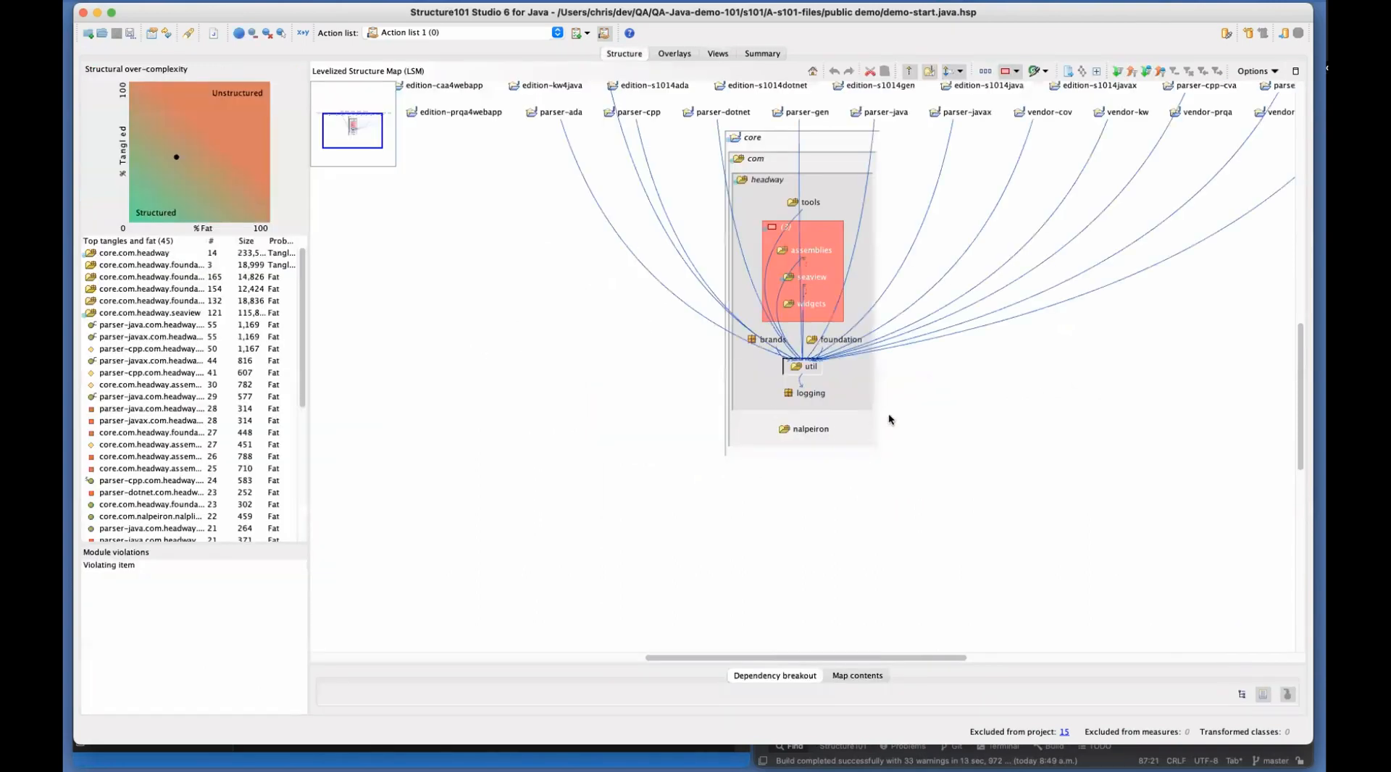
left_click(962, 407)
left_click(807, 279)
left_click(1073, 123)
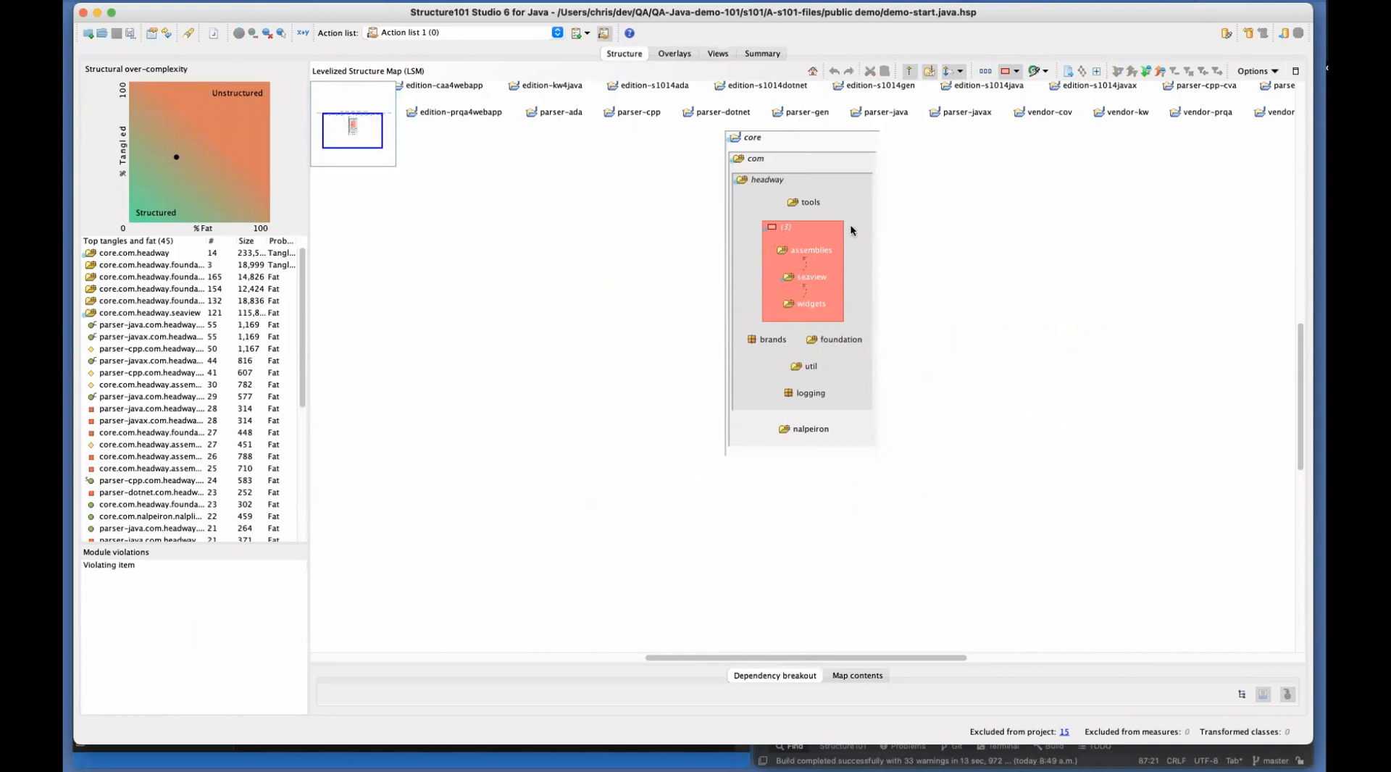
Expand the seaview package and its browser package with tangle highlighting off, and turn the highlighting back on
left_click(1006, 71)
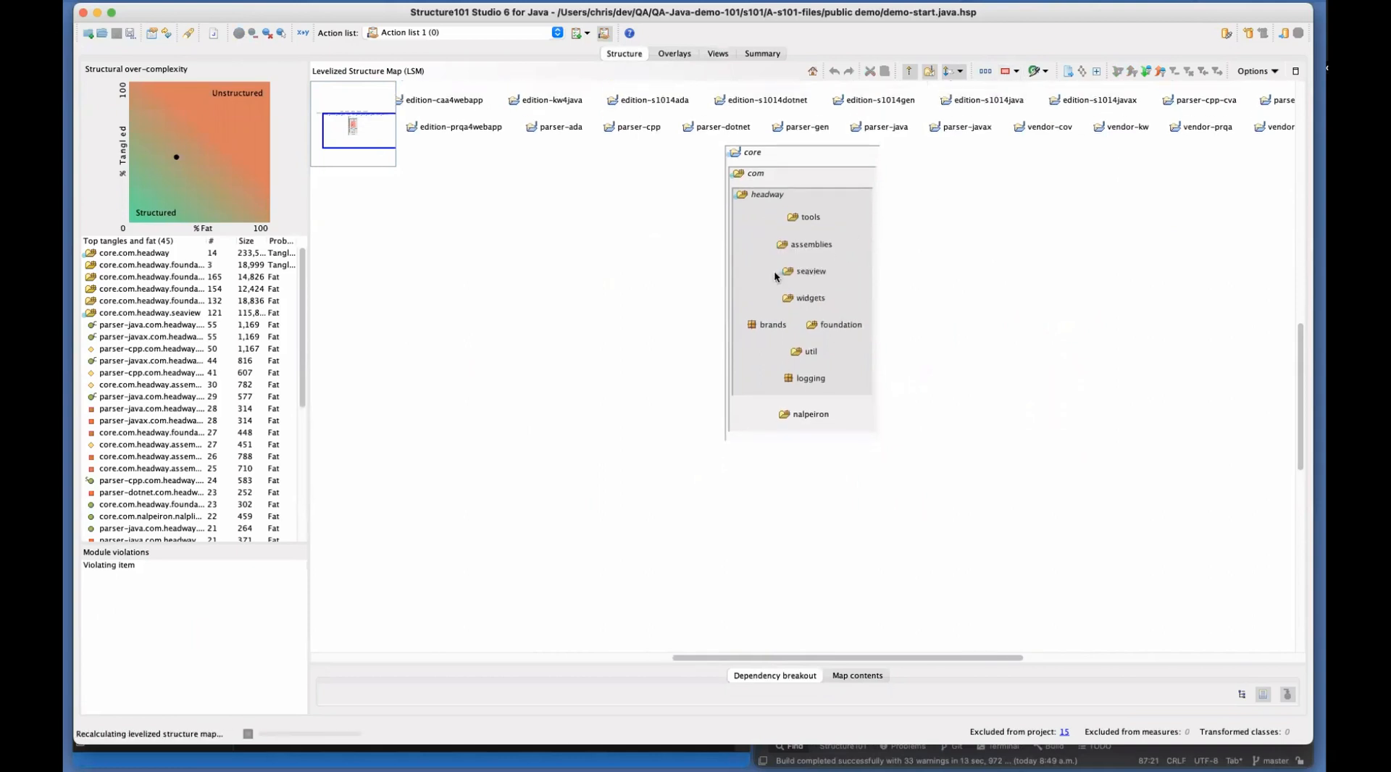
left_click(799, 271)
double_click(800, 271)
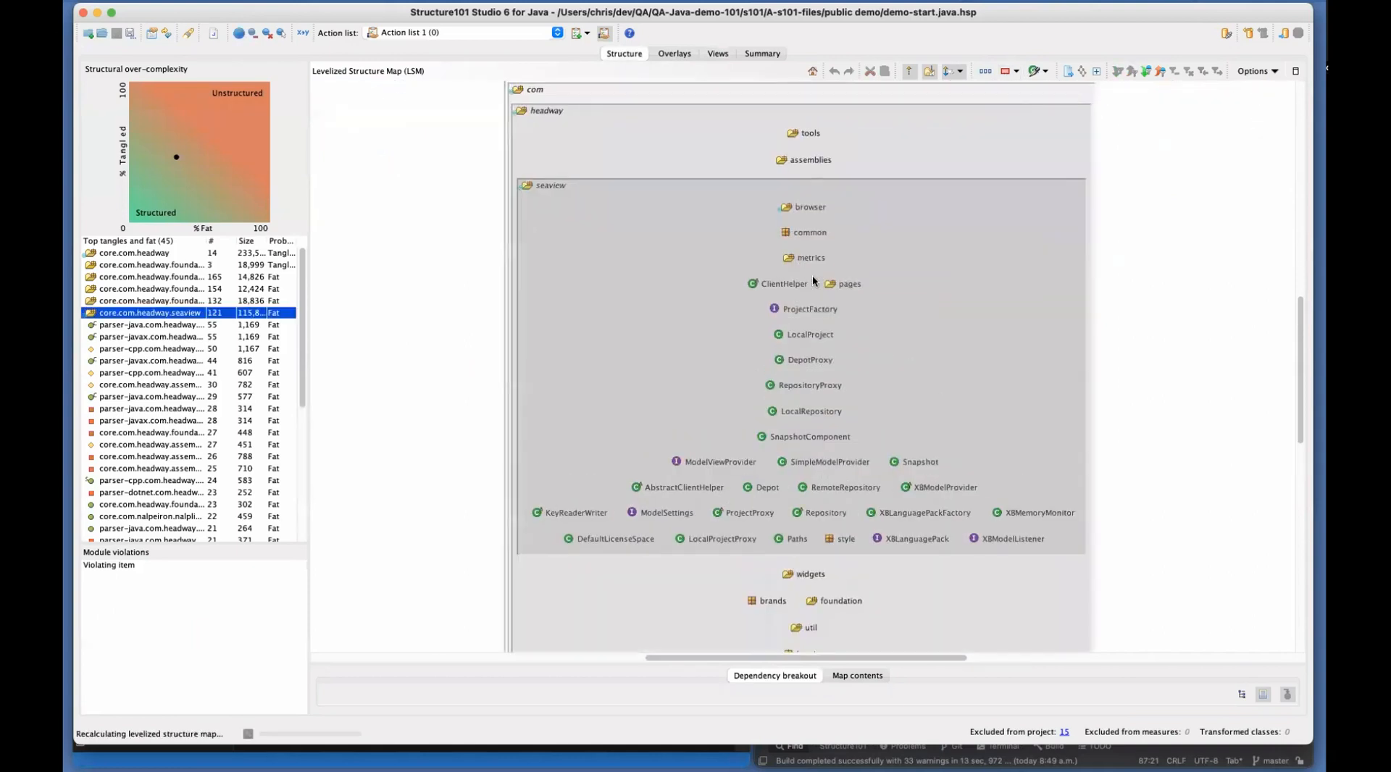
left_click(816, 205)
double_click(816, 206)
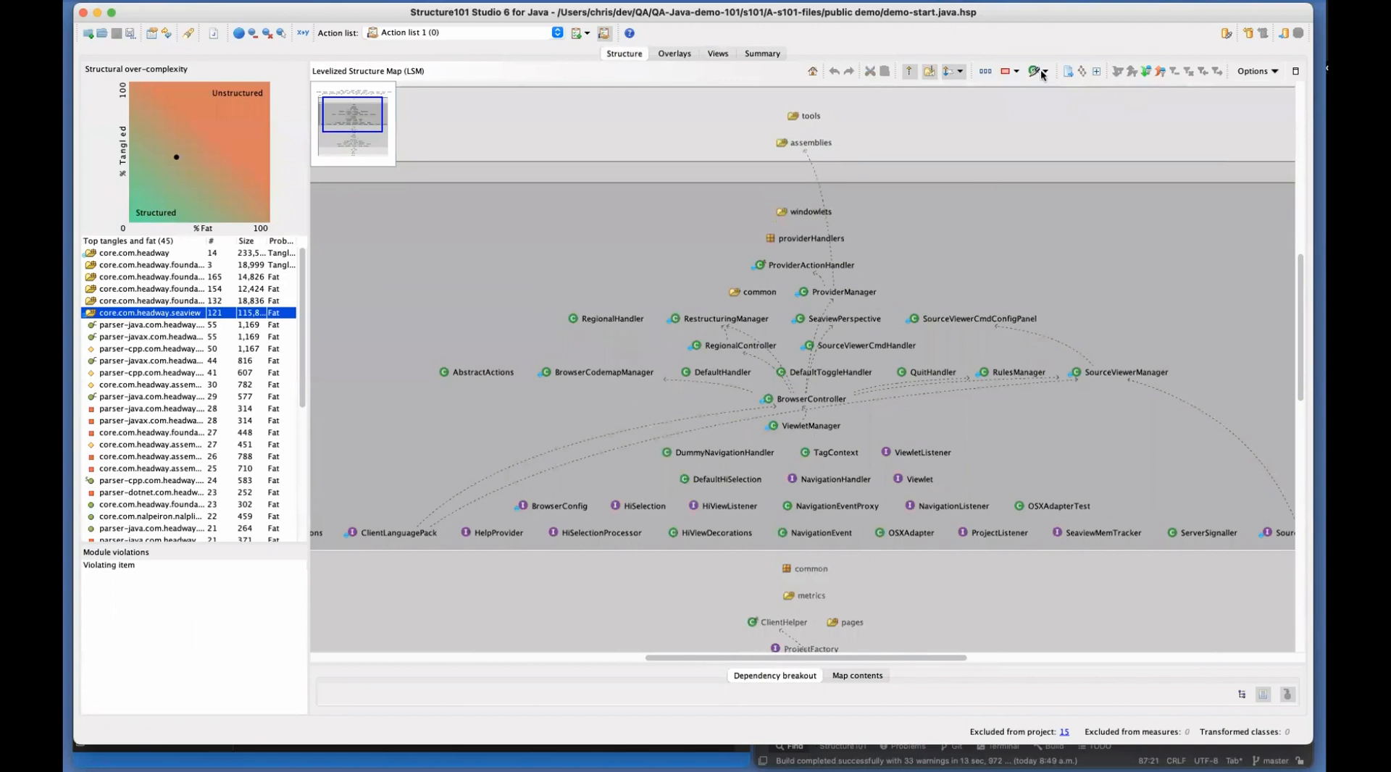
left_click(1004, 71)
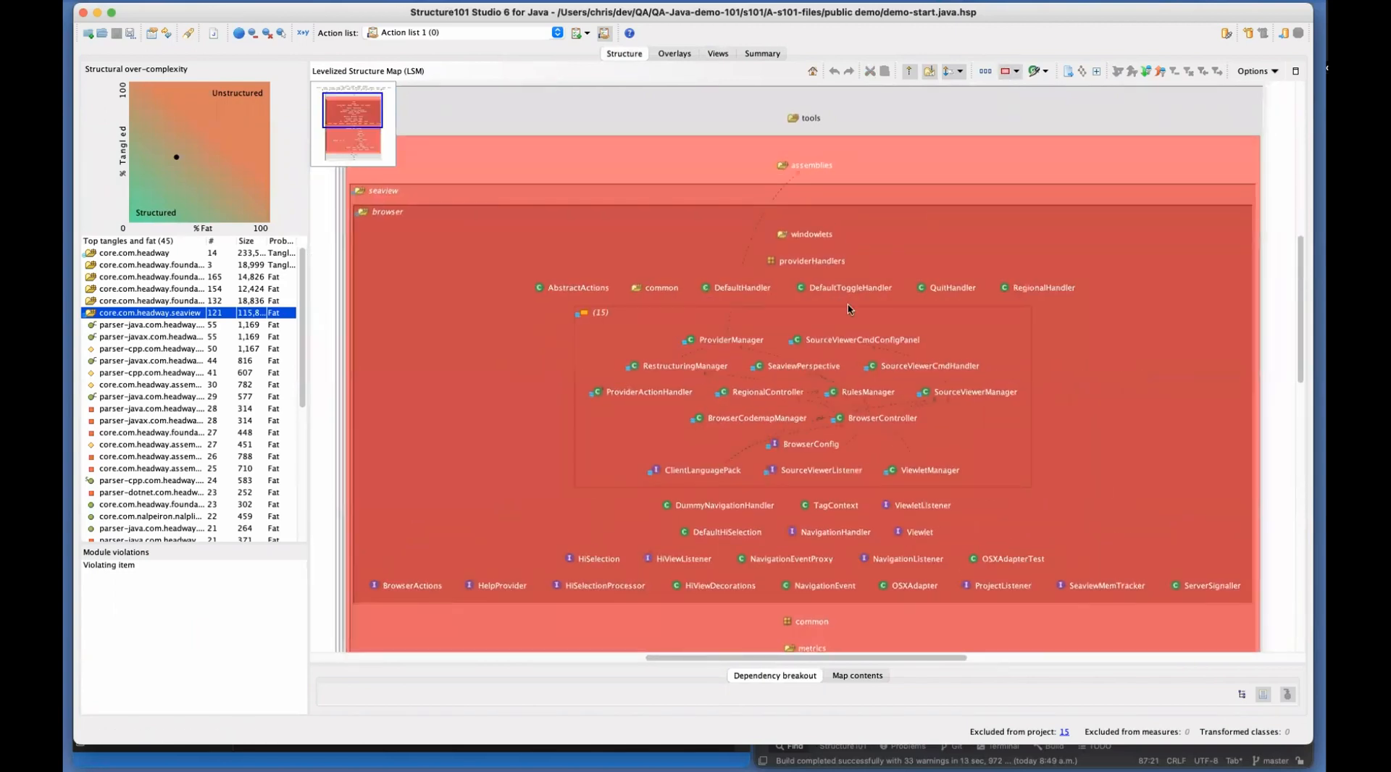
Examine the dependencies of the tagged 15-class tangle inside the browser package
left_click(828, 320)
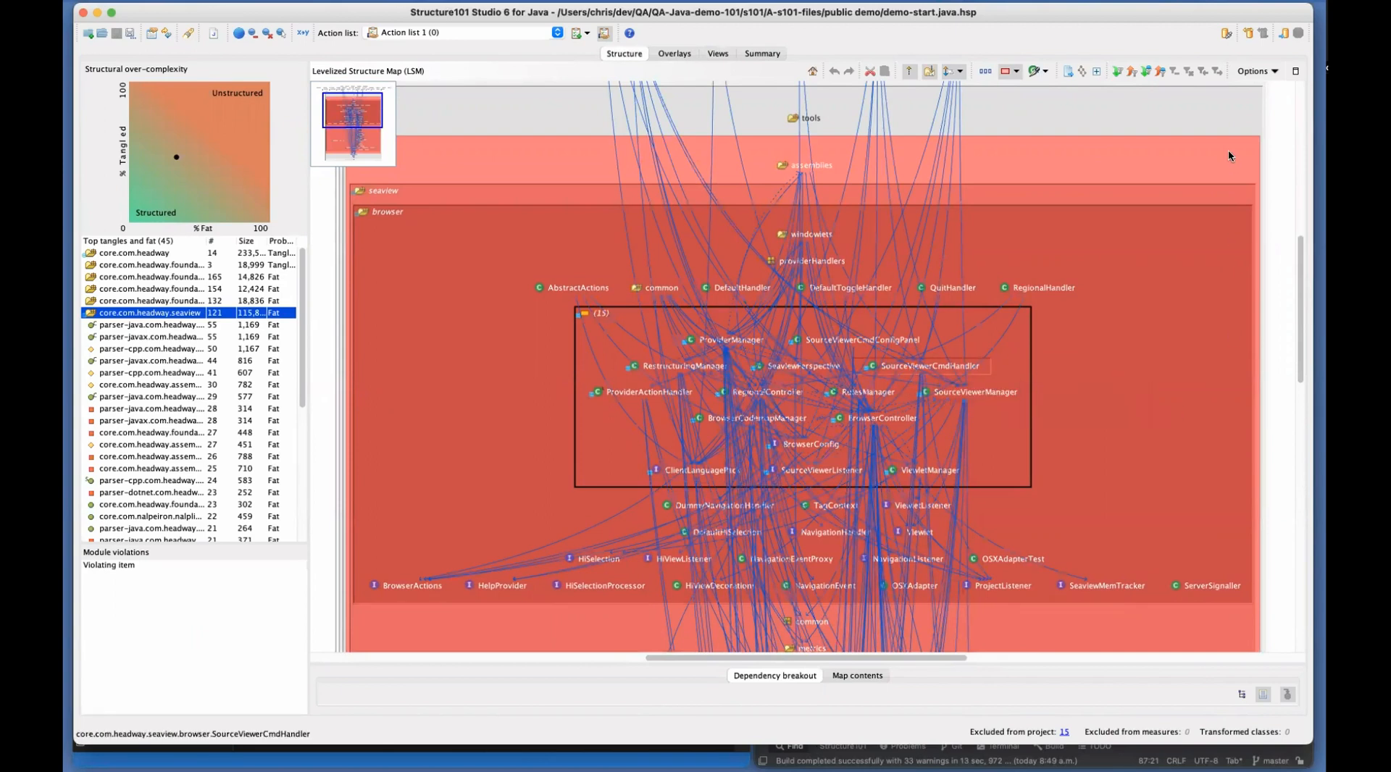
left_click(1134, 264)
left_click(585, 444)
scroll(591, 450, "down", 5)
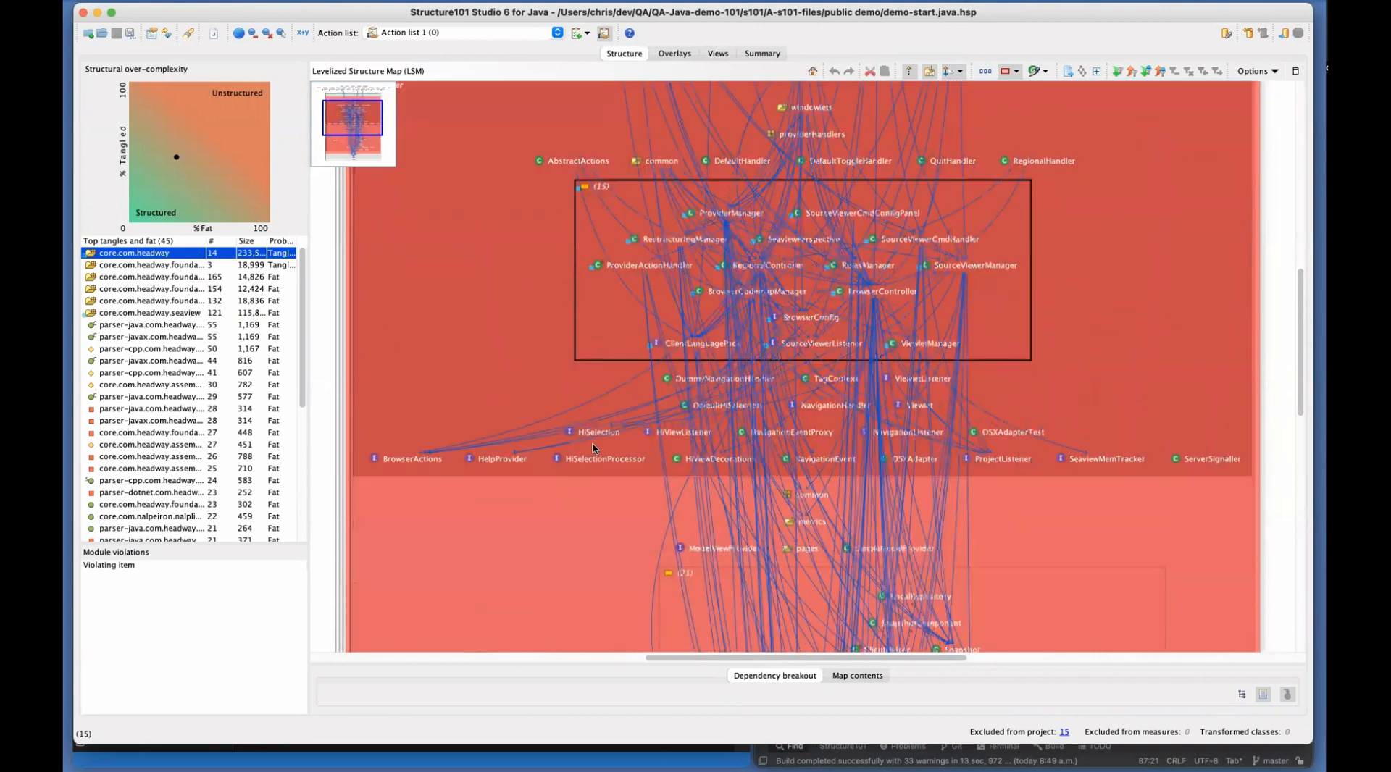
scroll(593, 448, "up", 3)
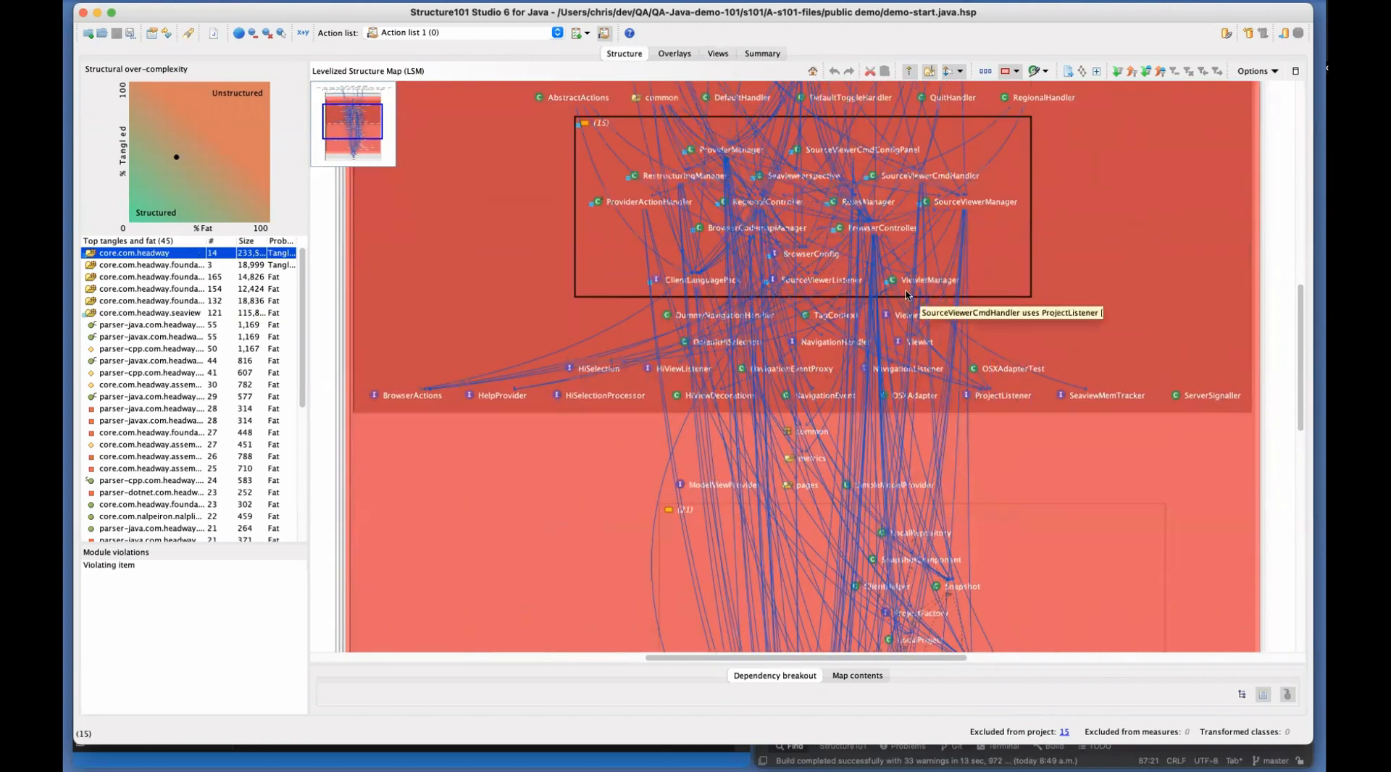
Move the ViewletManager and SourceViewerListener classes from the browser tangle into seaview's metrics package
left_click(906, 284)
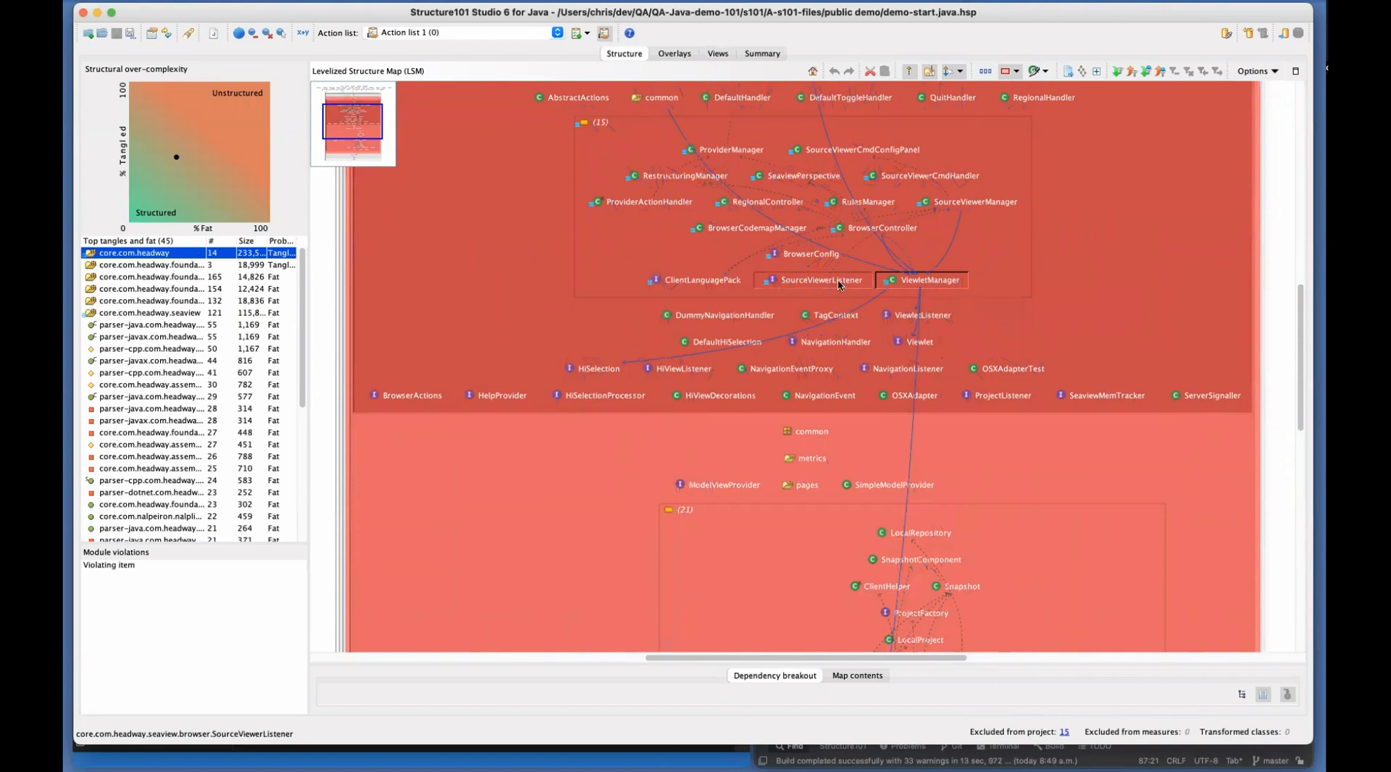
left_click(839, 285, "shift")
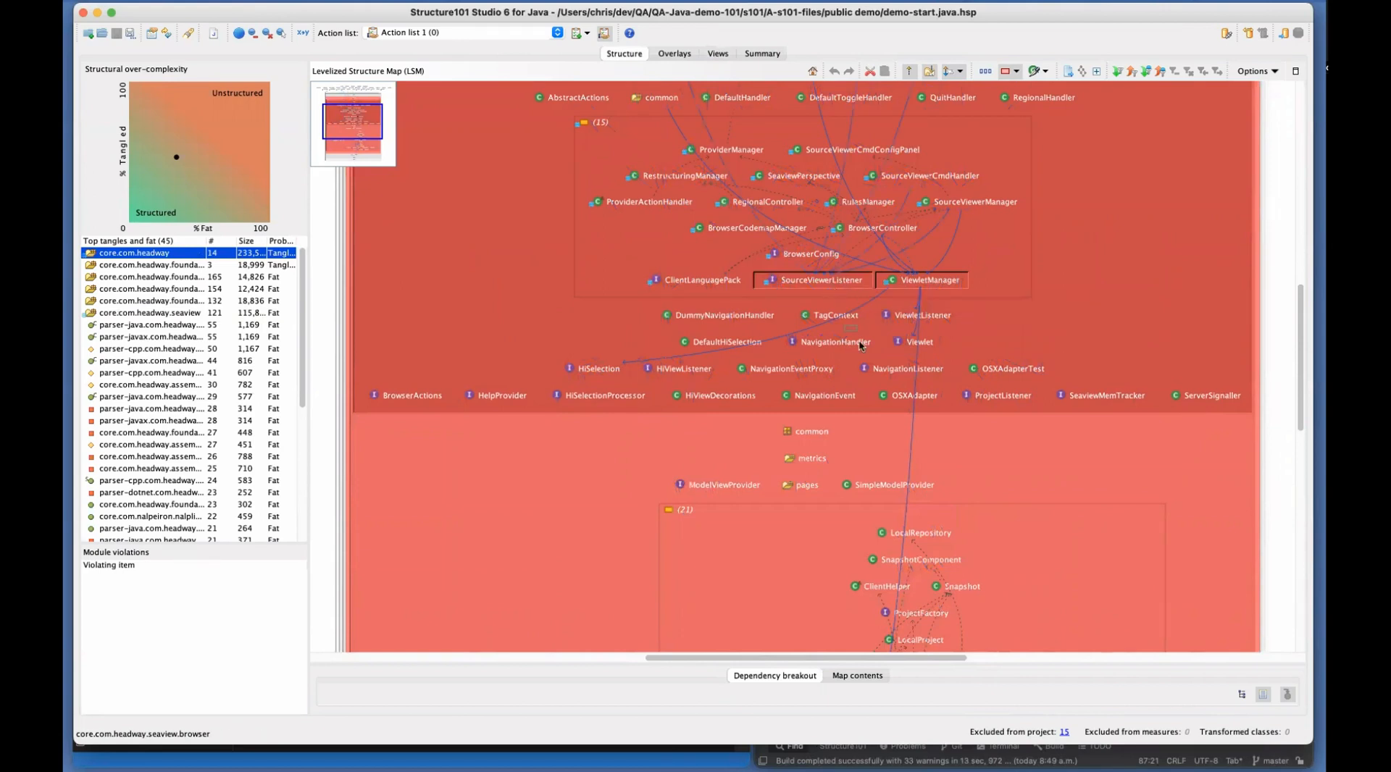
left_click_drag(850, 435, 820, 461)
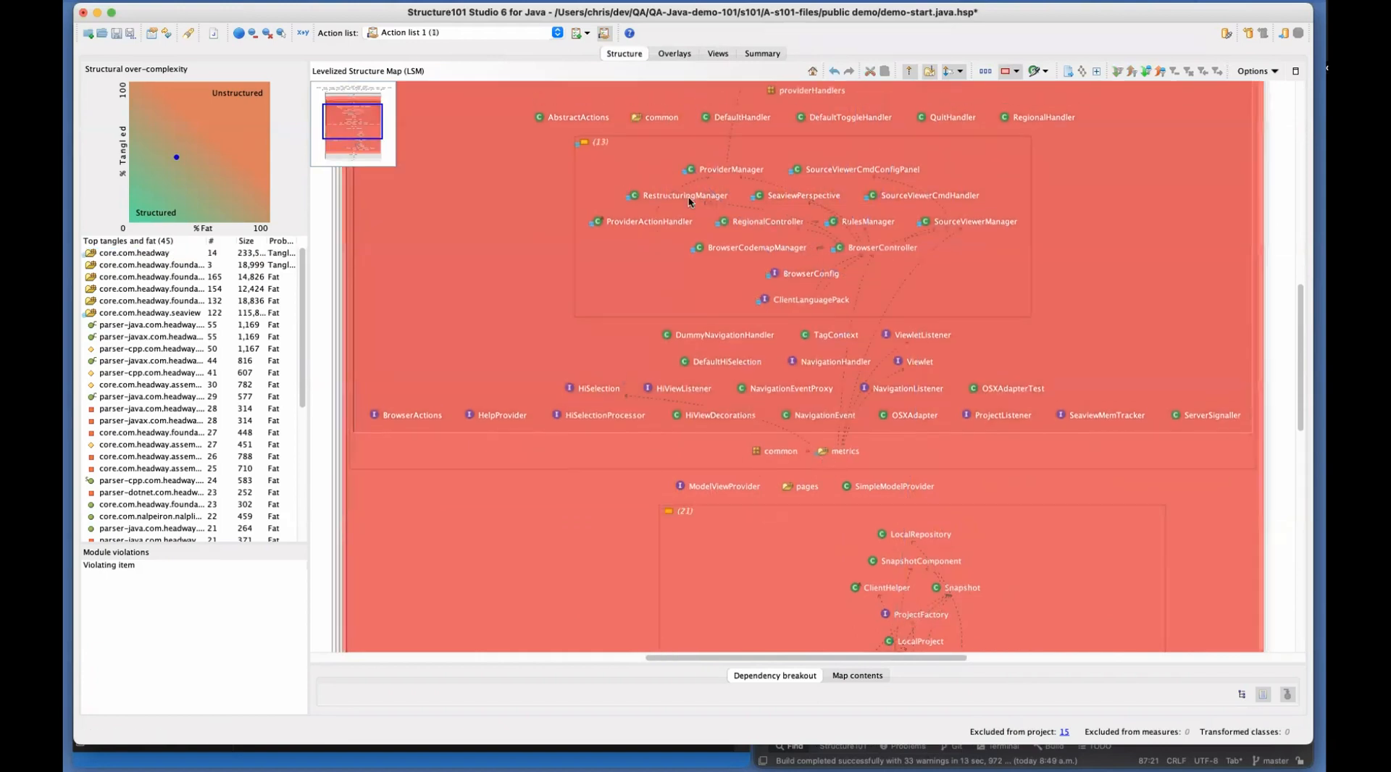
Move the RestructuringManager, ProviderActionHandler and RegionalController classes from the browser tangle into seaview's pages package
left_click(688, 197)
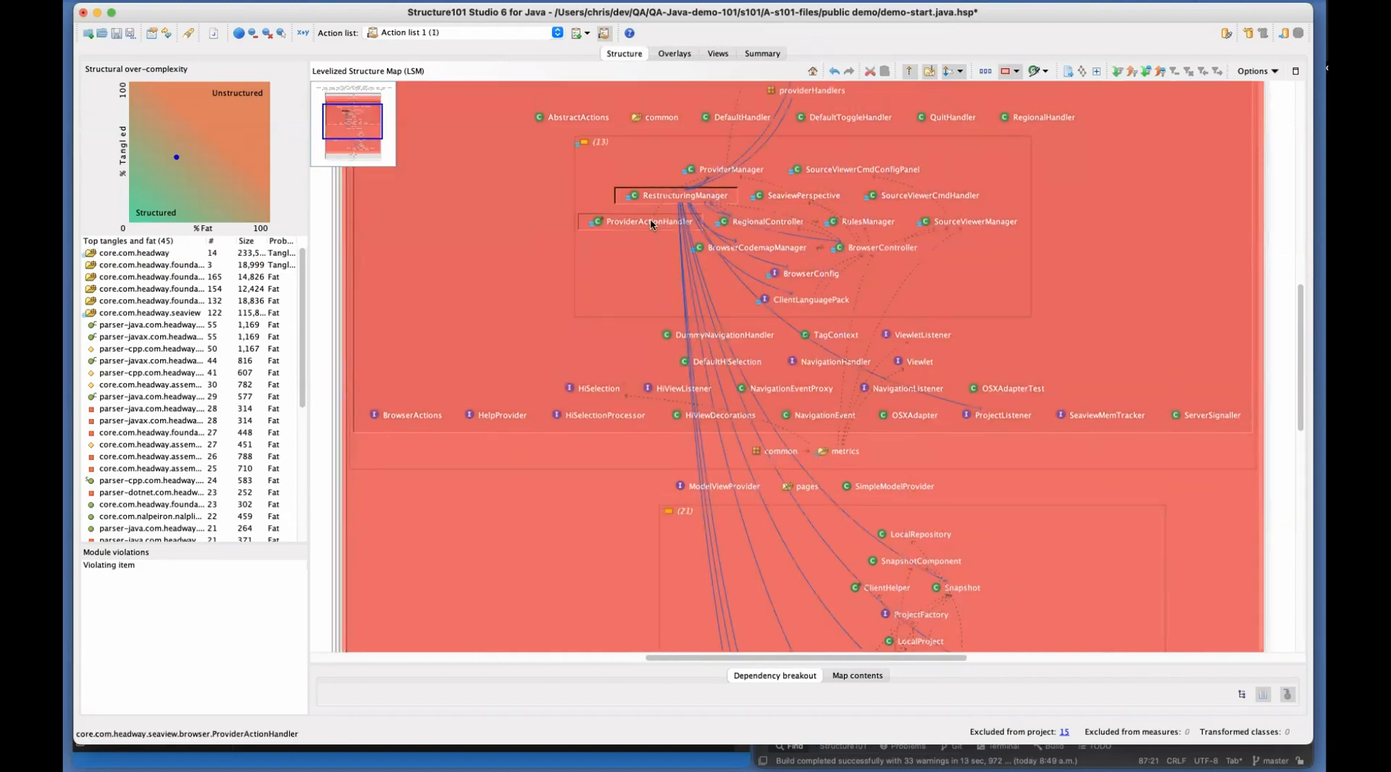
left_click(649, 220, "shift")
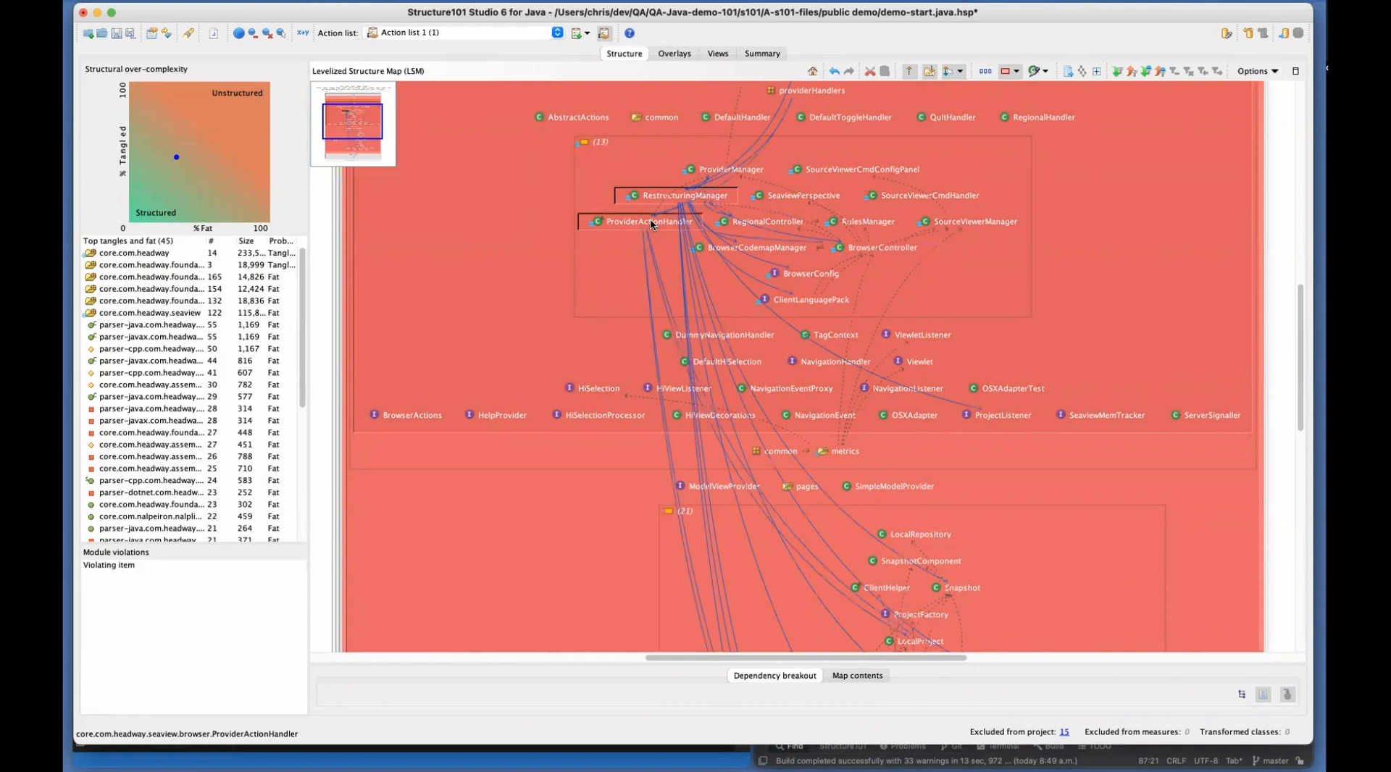
left_click(724, 225, "shift")
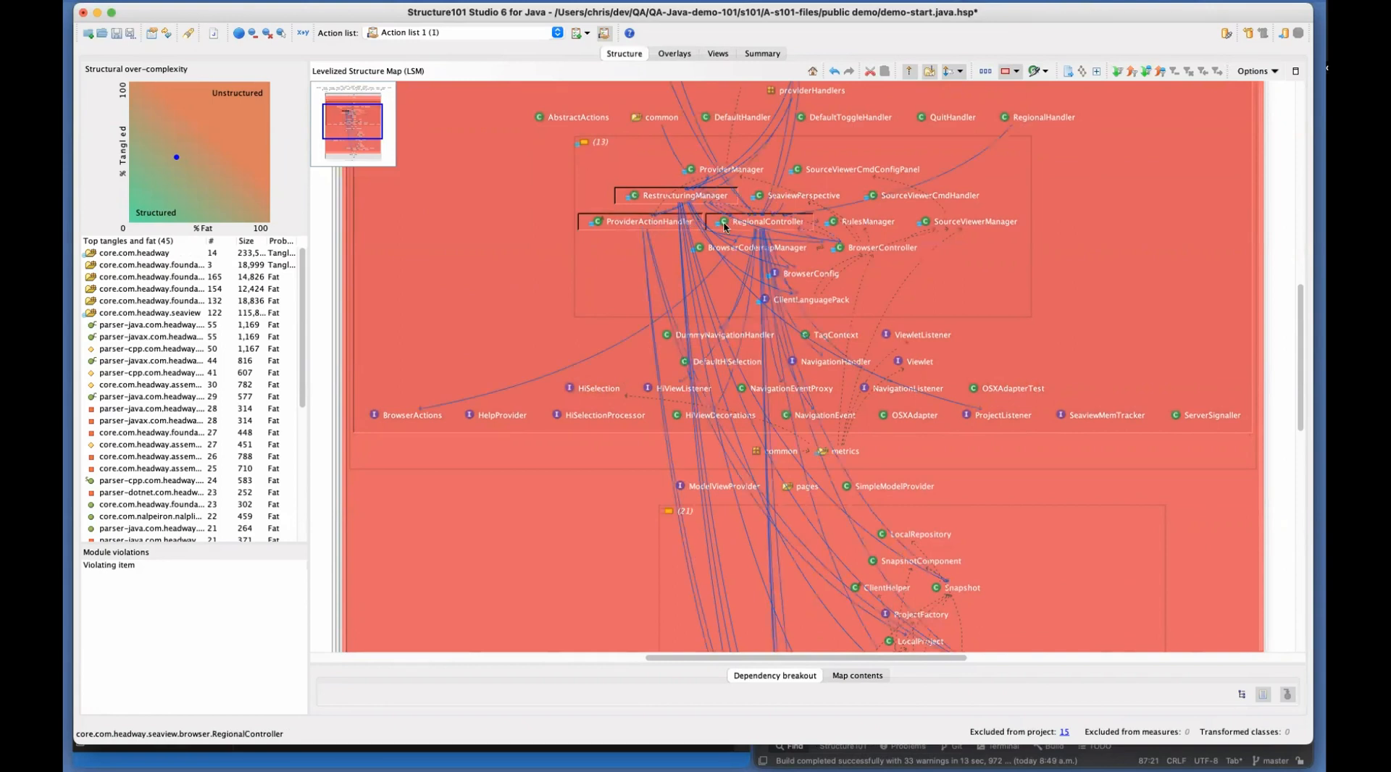
left_click_drag(800, 485, 801, 486)
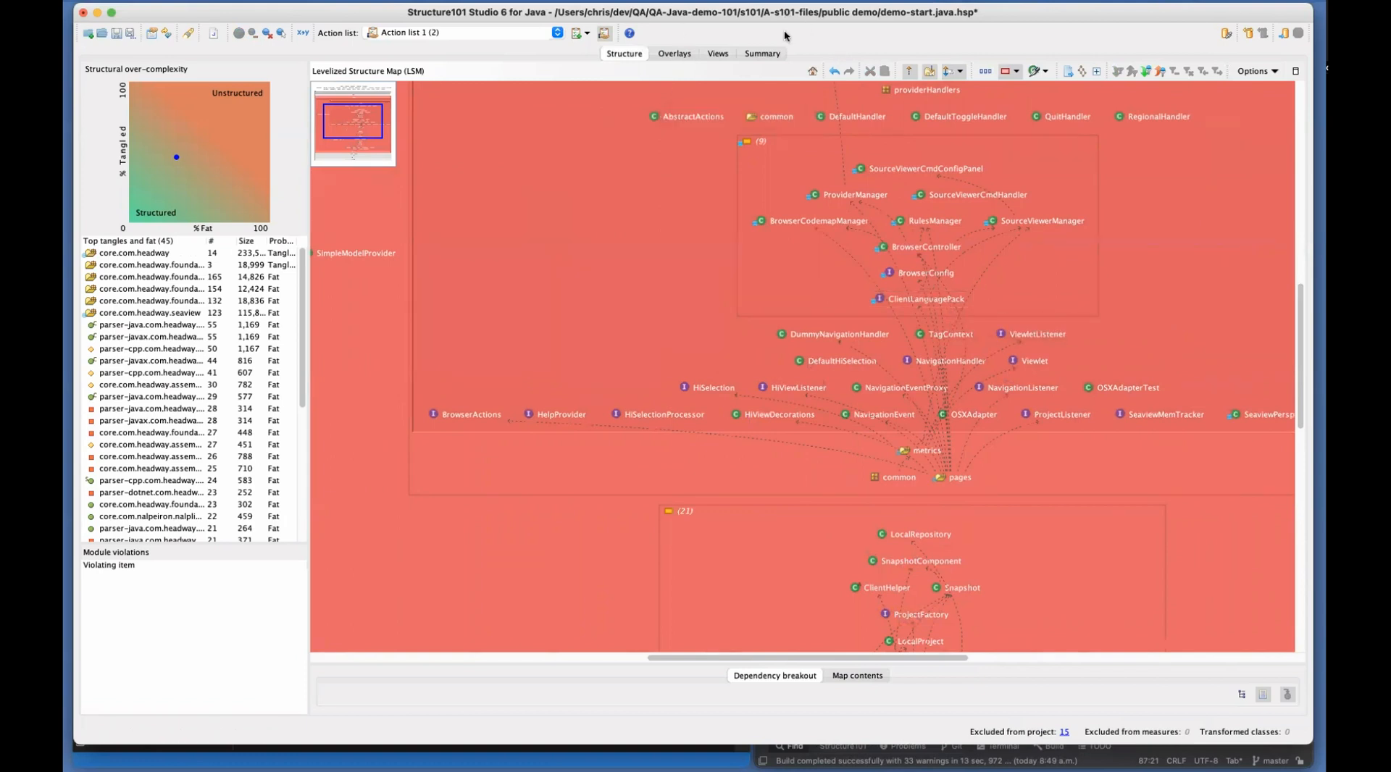
Display the outer-class tangle of 15 that spans three parents in the slices view, grouped by package
left_click(713, 54)
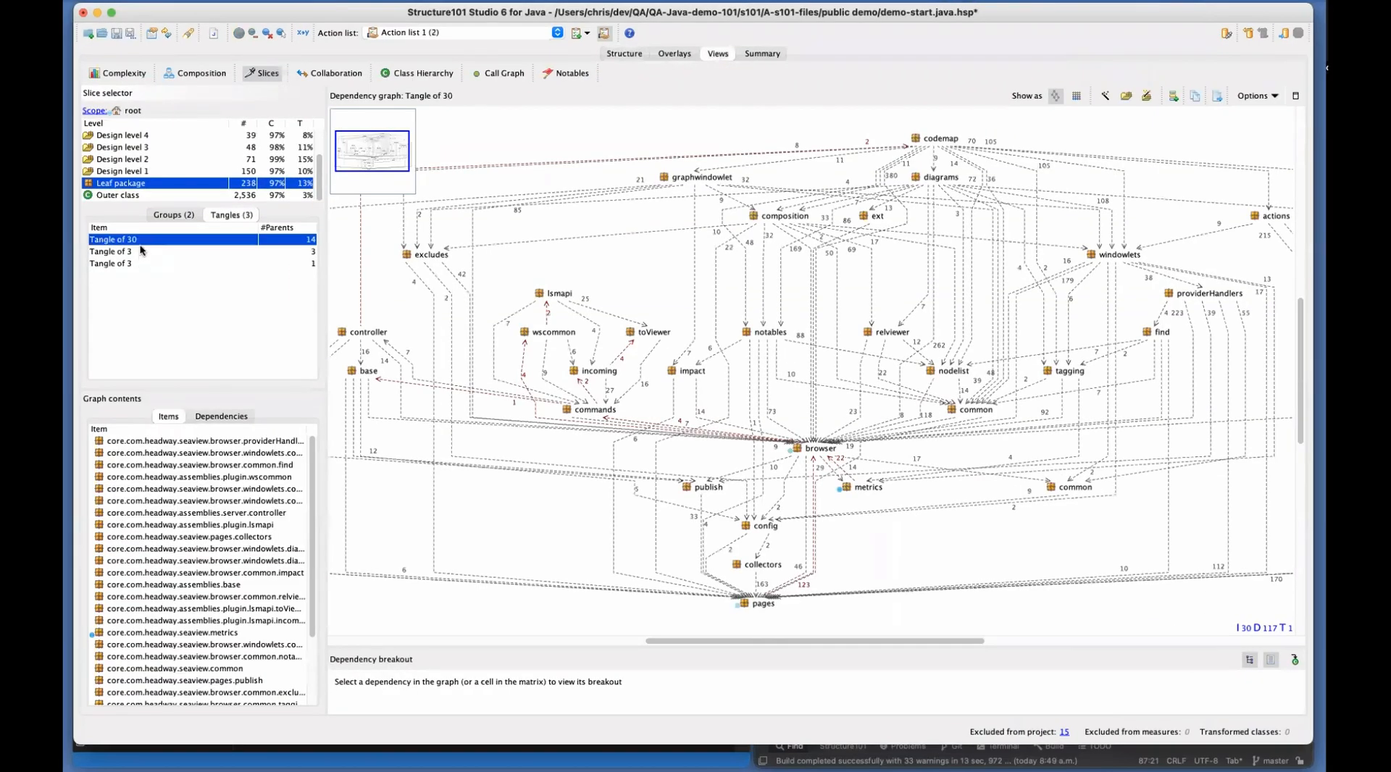
left_click(64, 205)
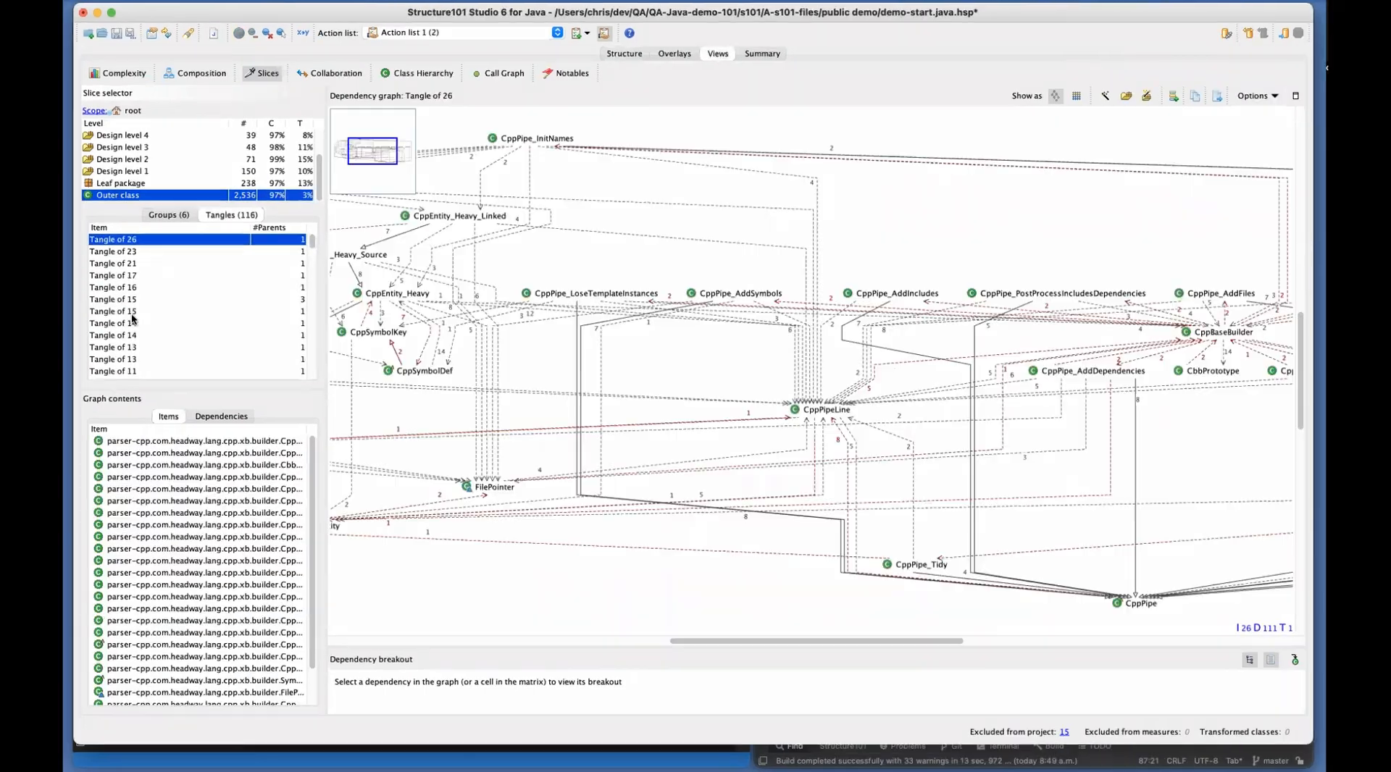
left_click(132, 314)
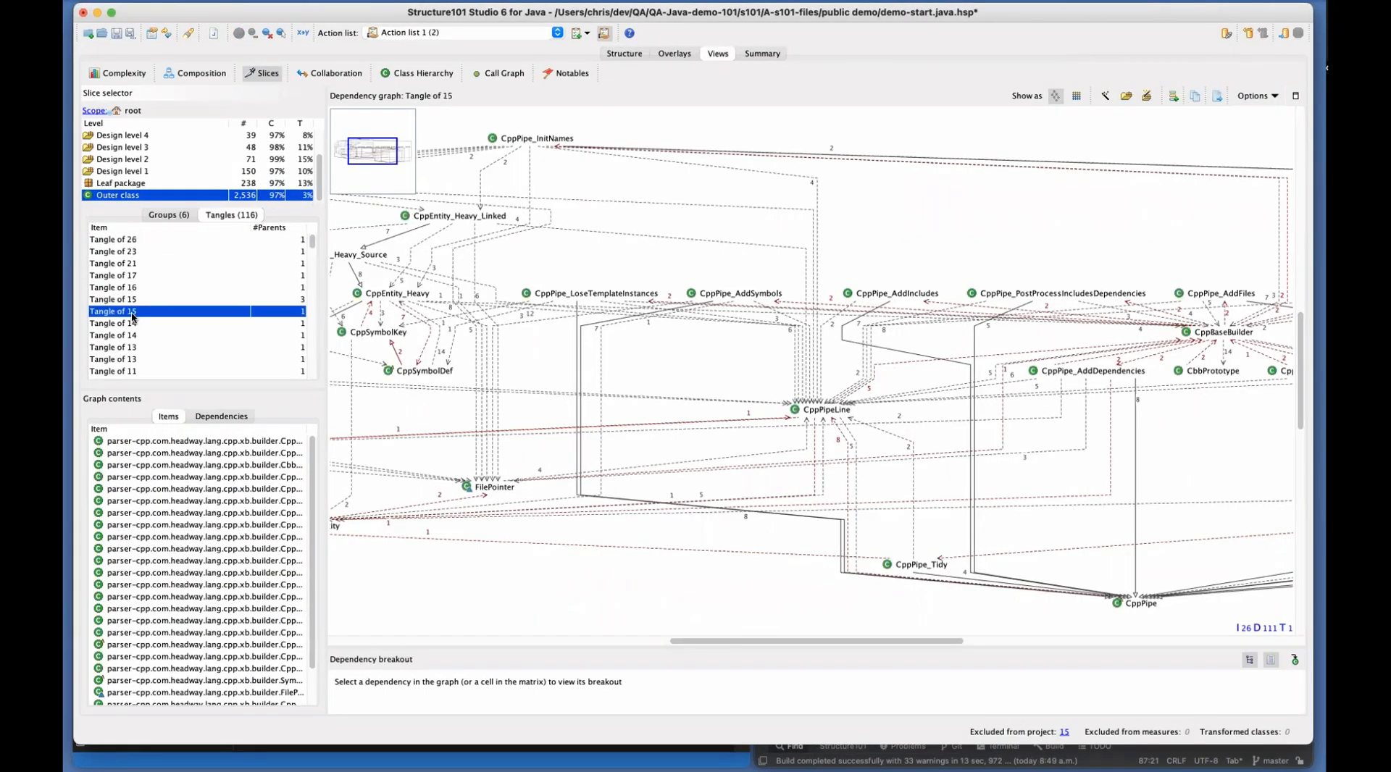
left_click(133, 301)
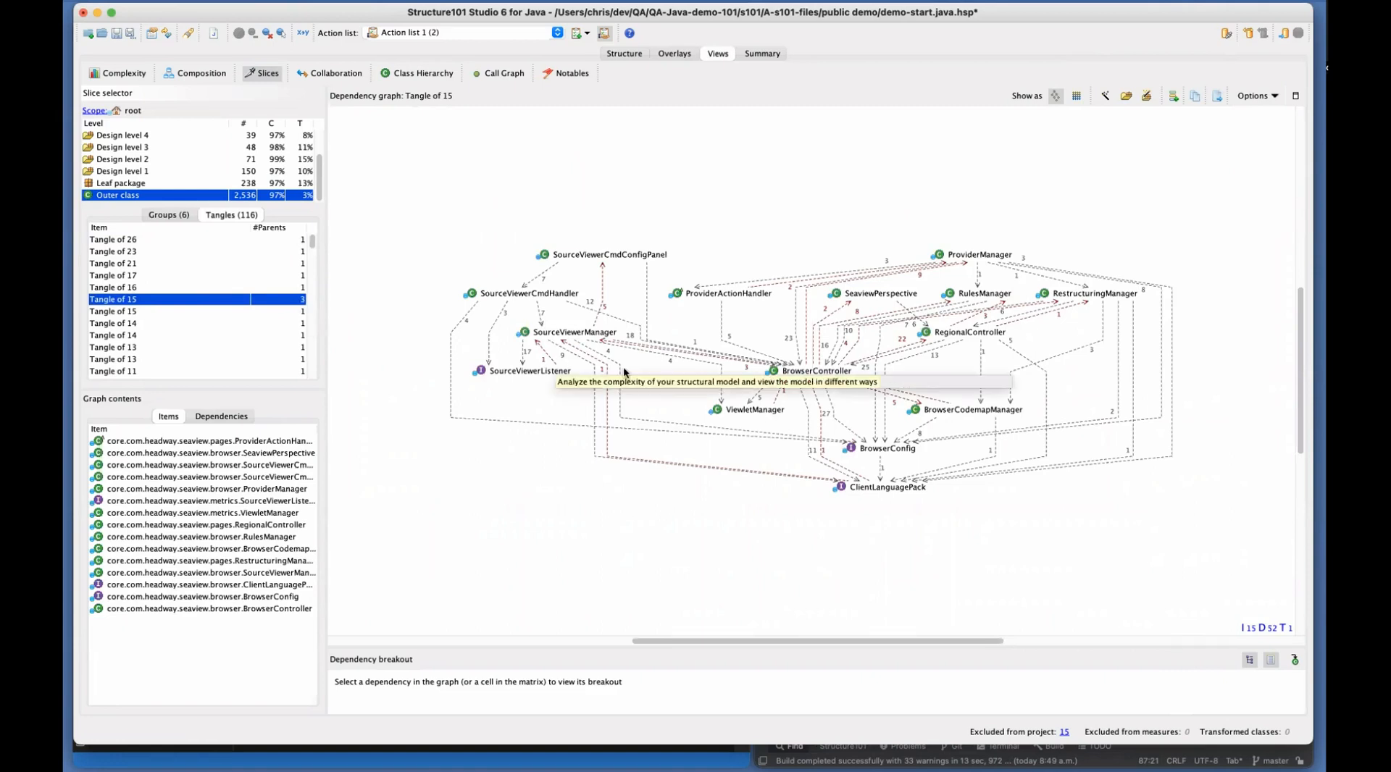
left_click(1127, 97)
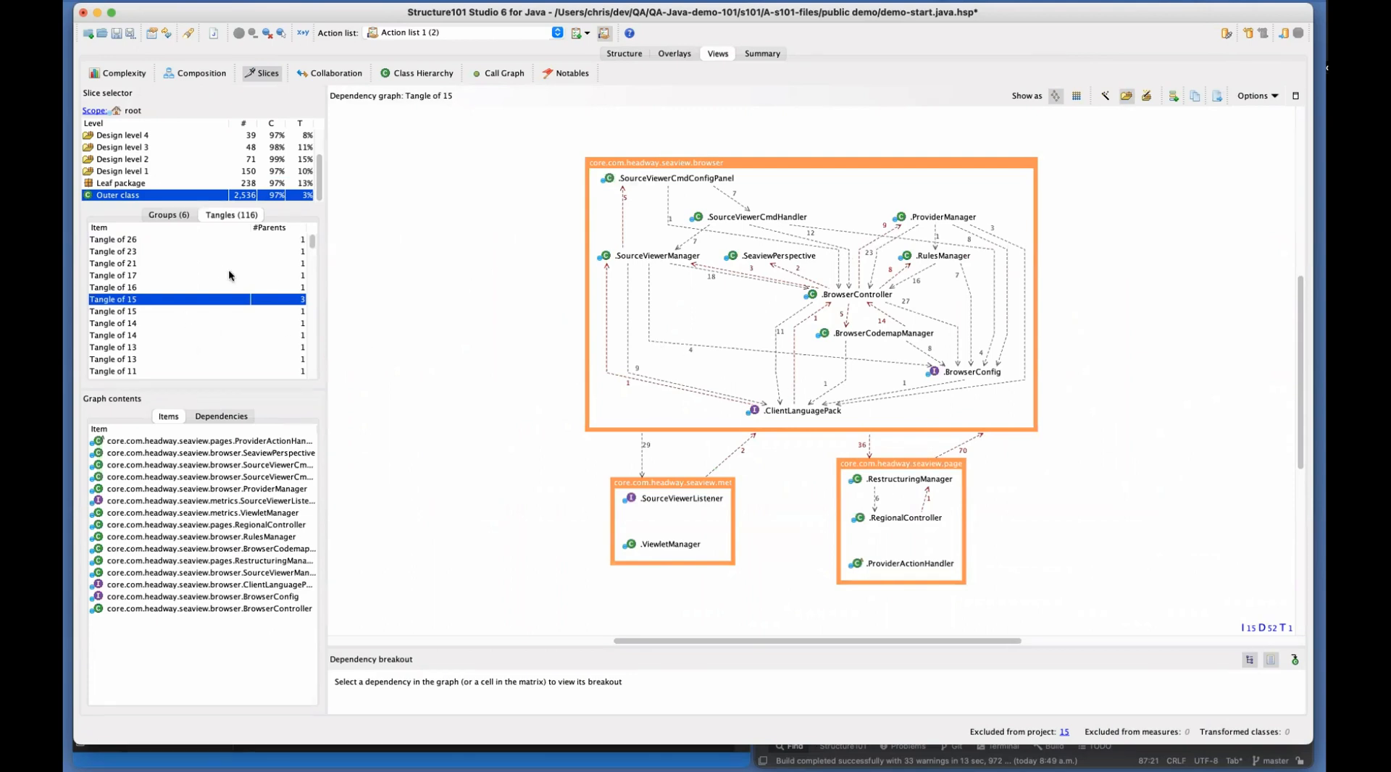
Show the main group of outer classes as a dependency matrix fitted to the view
left_click(160, 214)
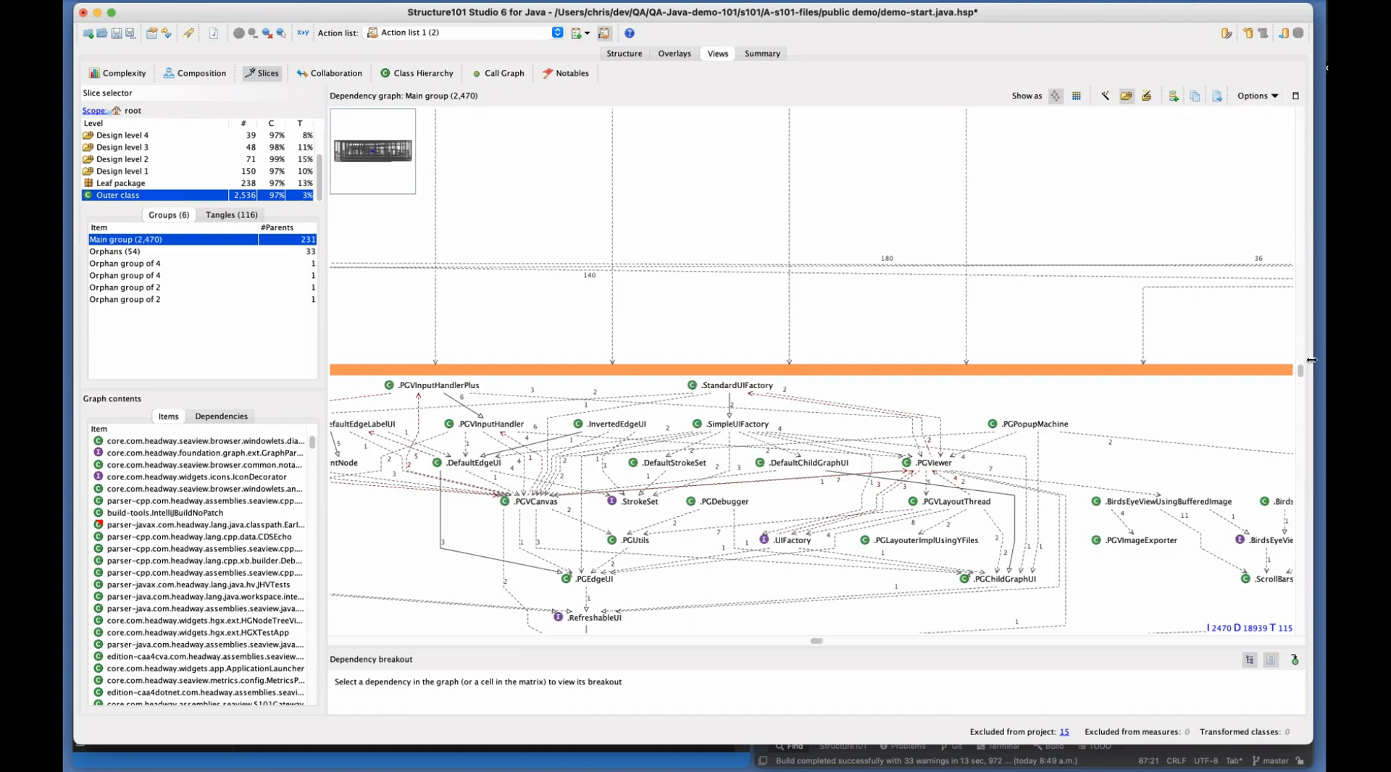
left_click_drag(1299, 373, 1297, 336)
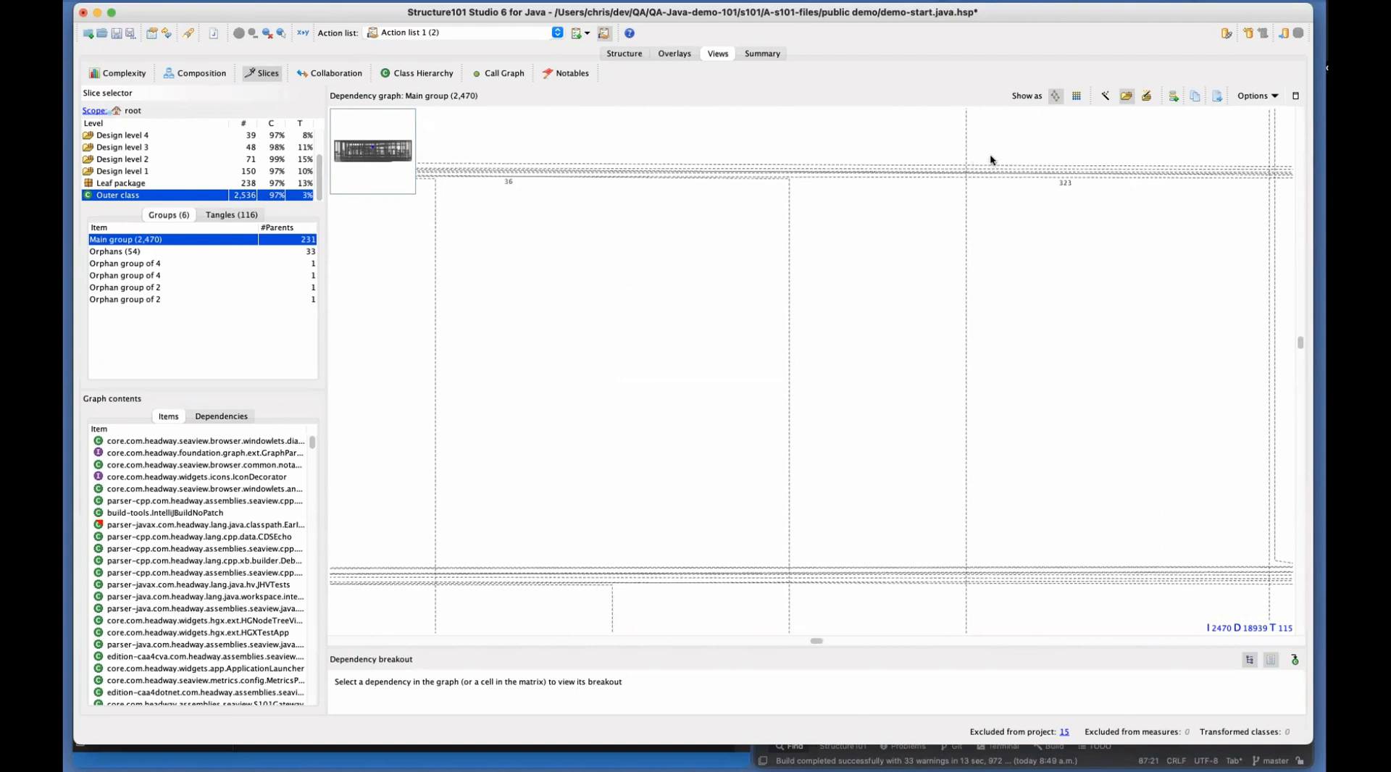
left_click(1076, 96)
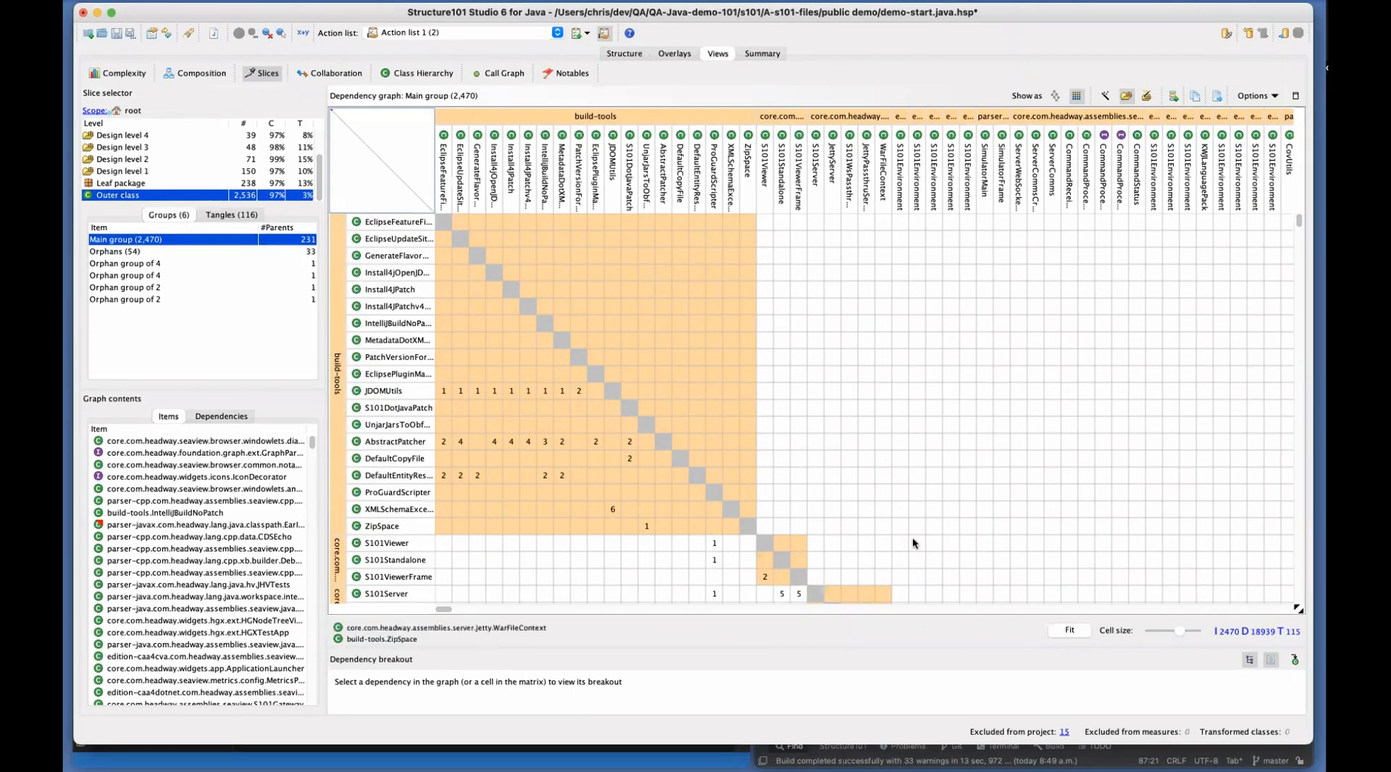
left_click(1062, 630)
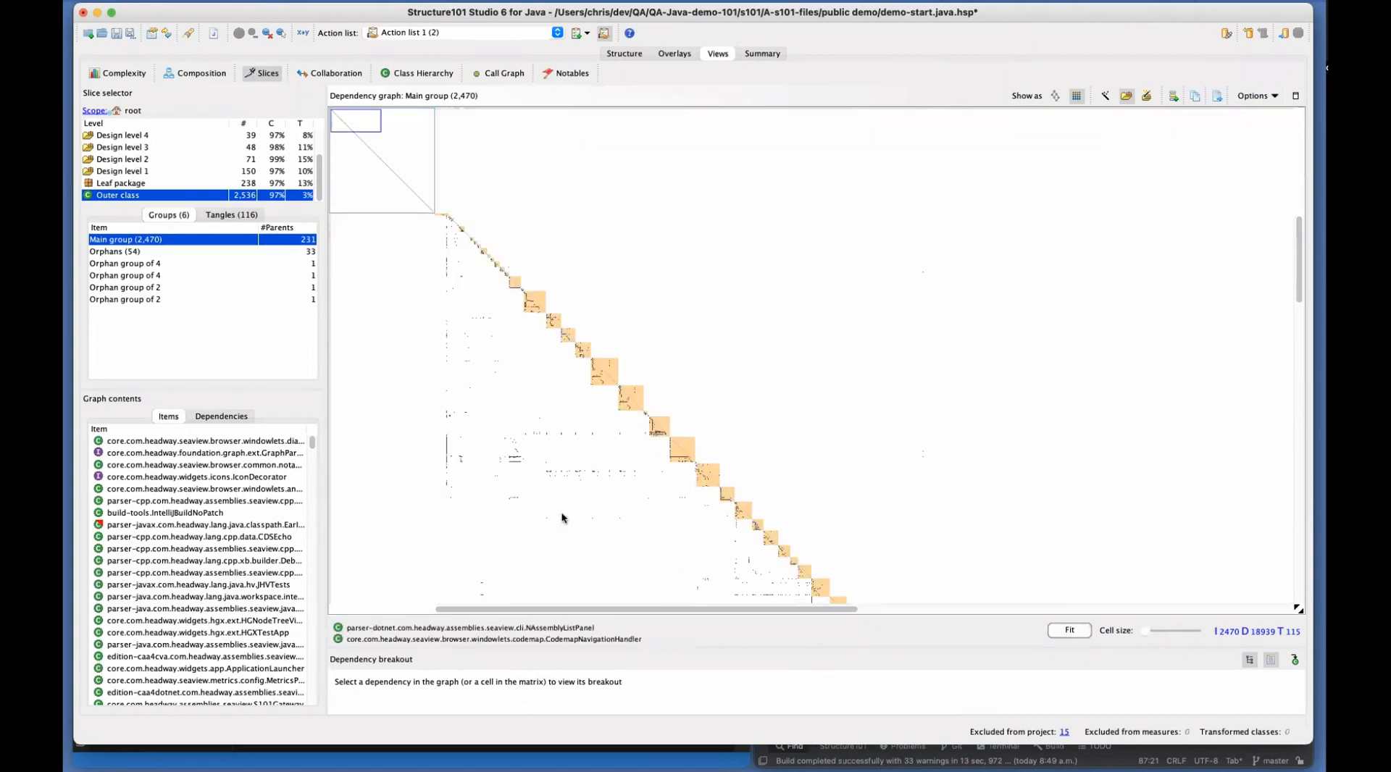
scroll(566, 519, "down", 3)
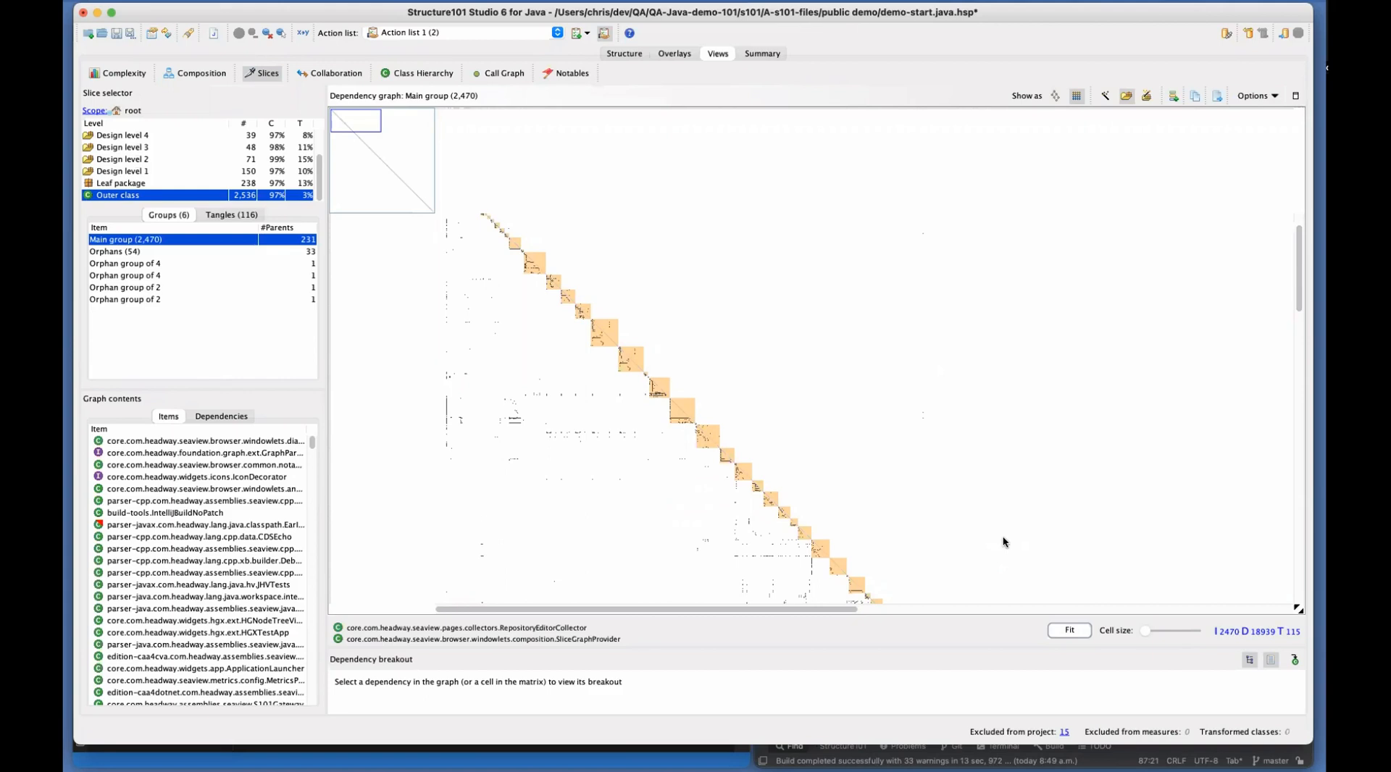
Review the orphan classes as a graph with package grouping turned off, and display the first orphan group of 4
left_click(112, 252)
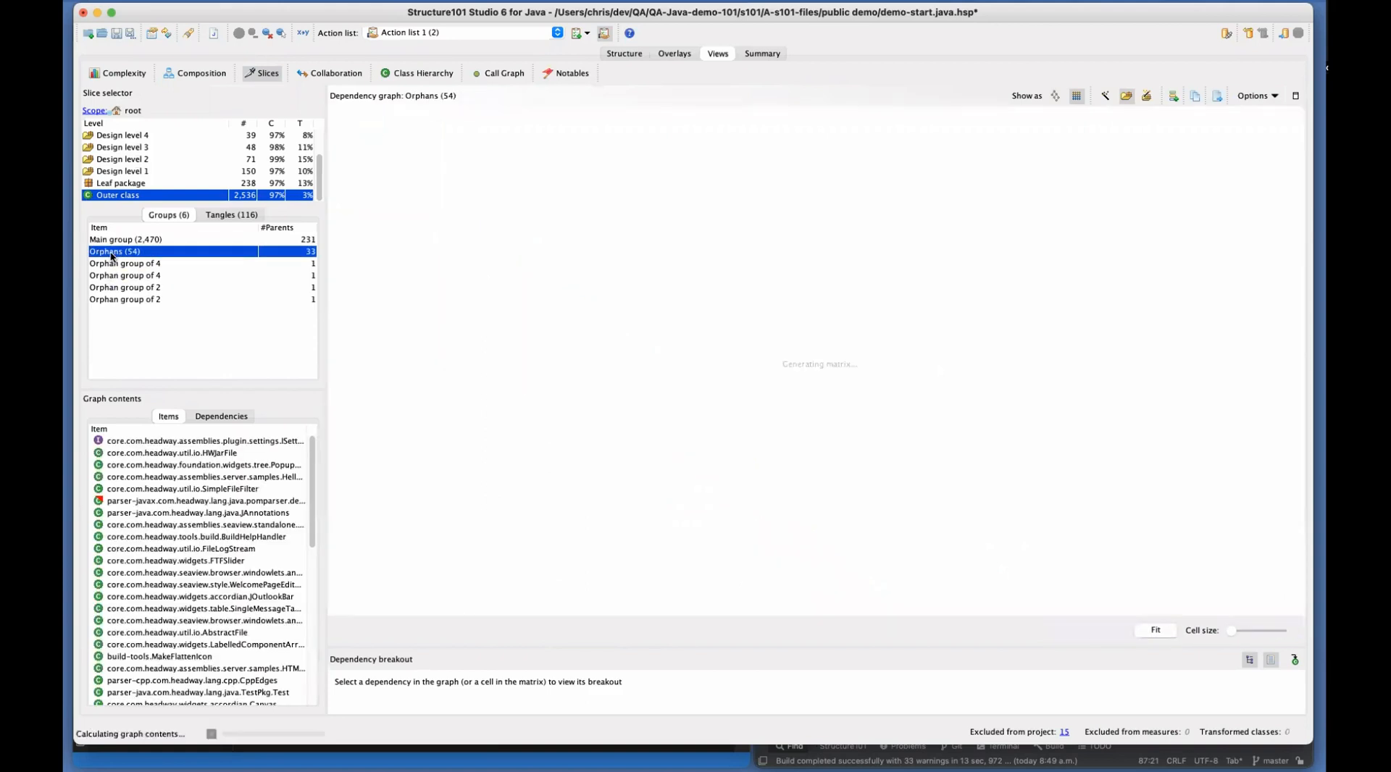
left_click(1054, 96)
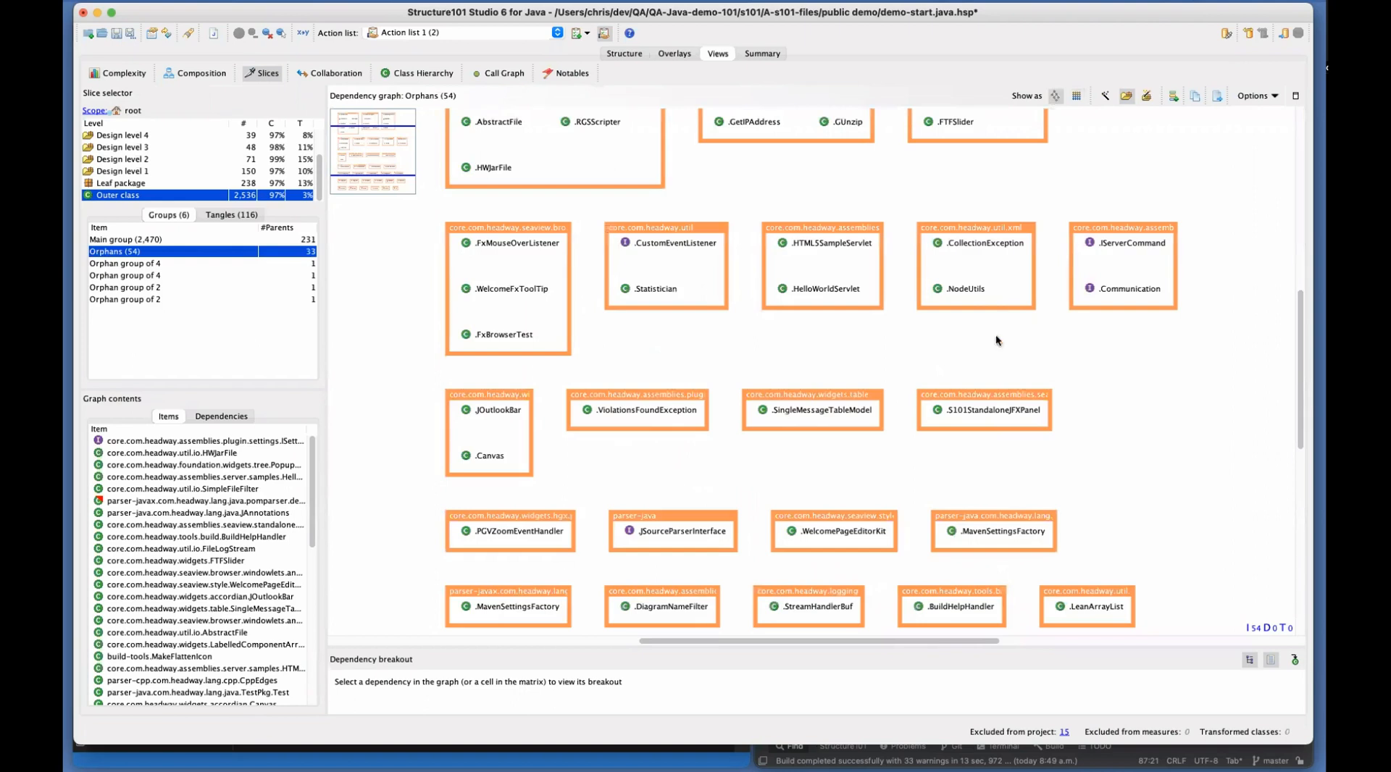
scroll(1006, 402, "up", 4)
scroll(1006, 401, "up", 1)
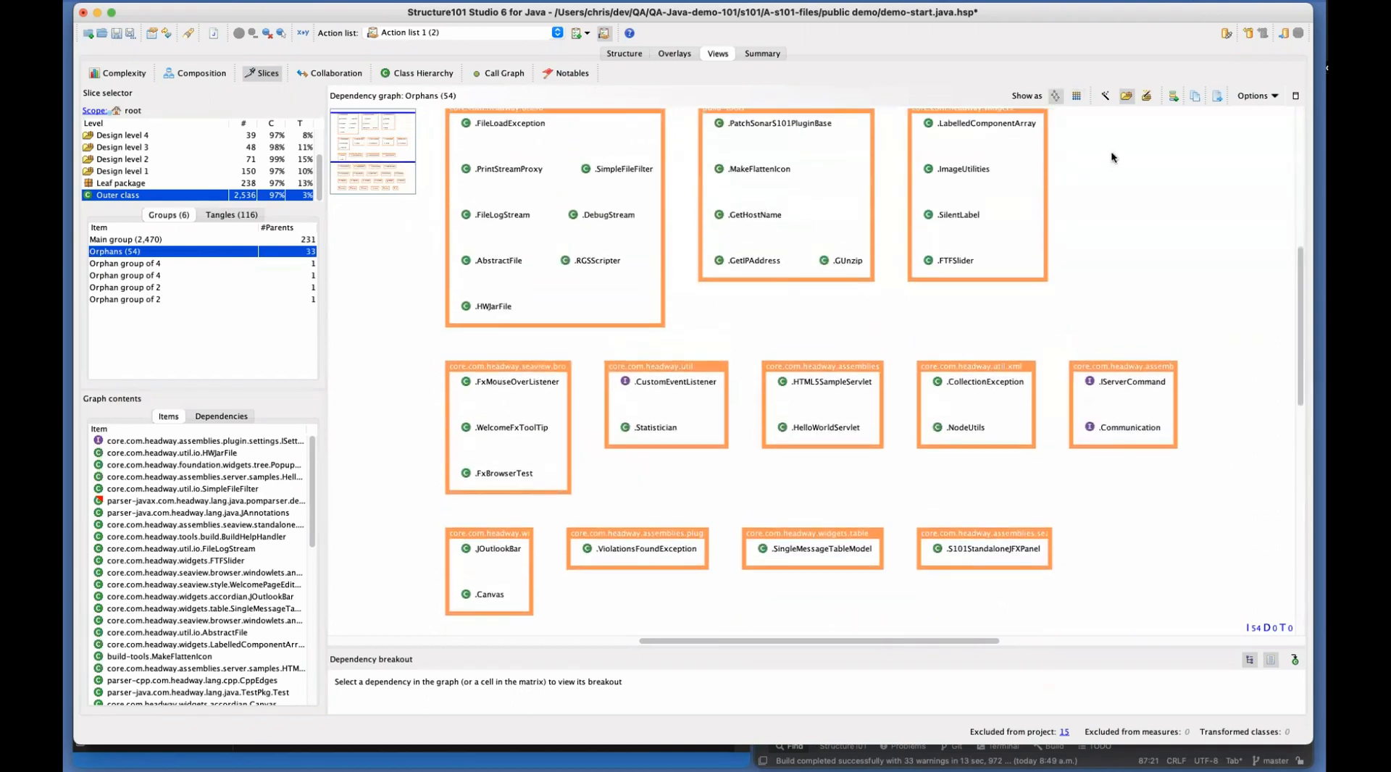
scroll(839, 272, "down", 5)
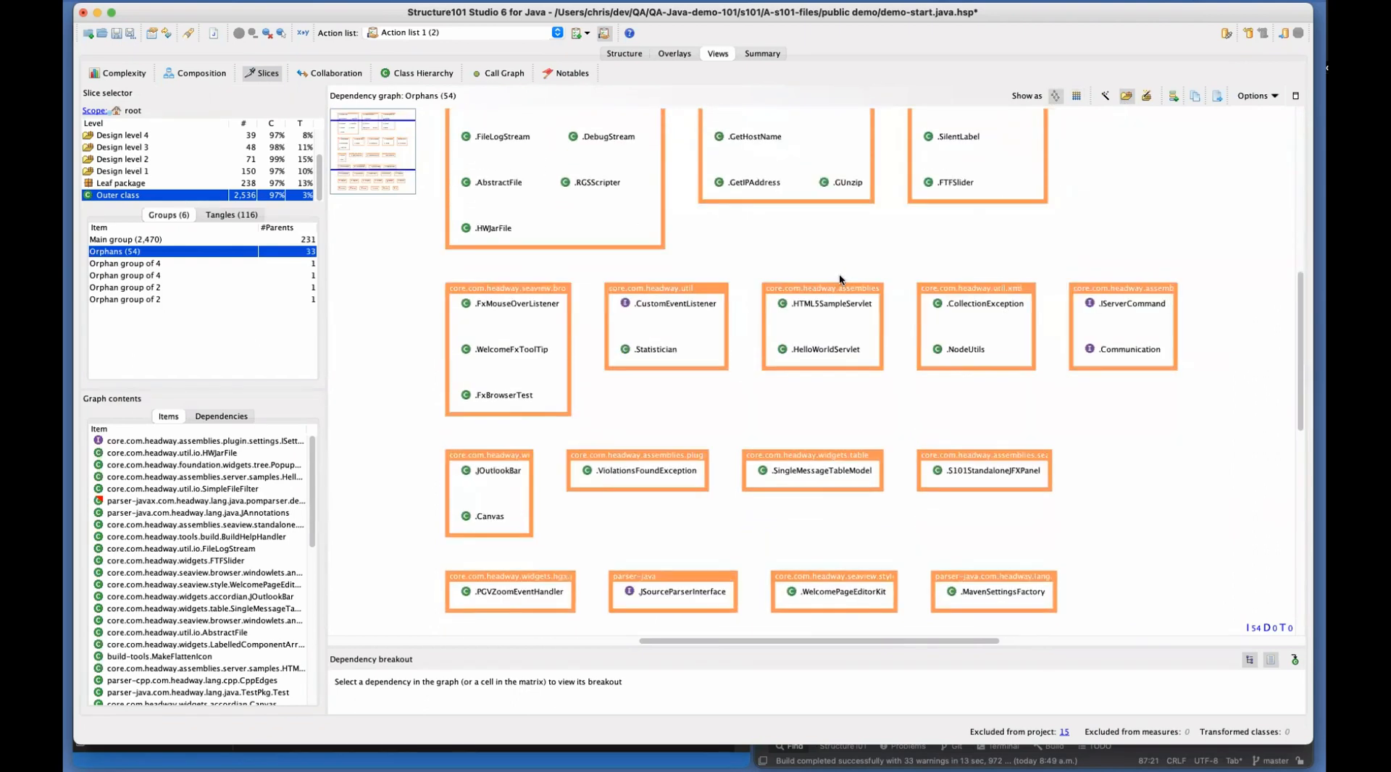
left_click(1124, 96)
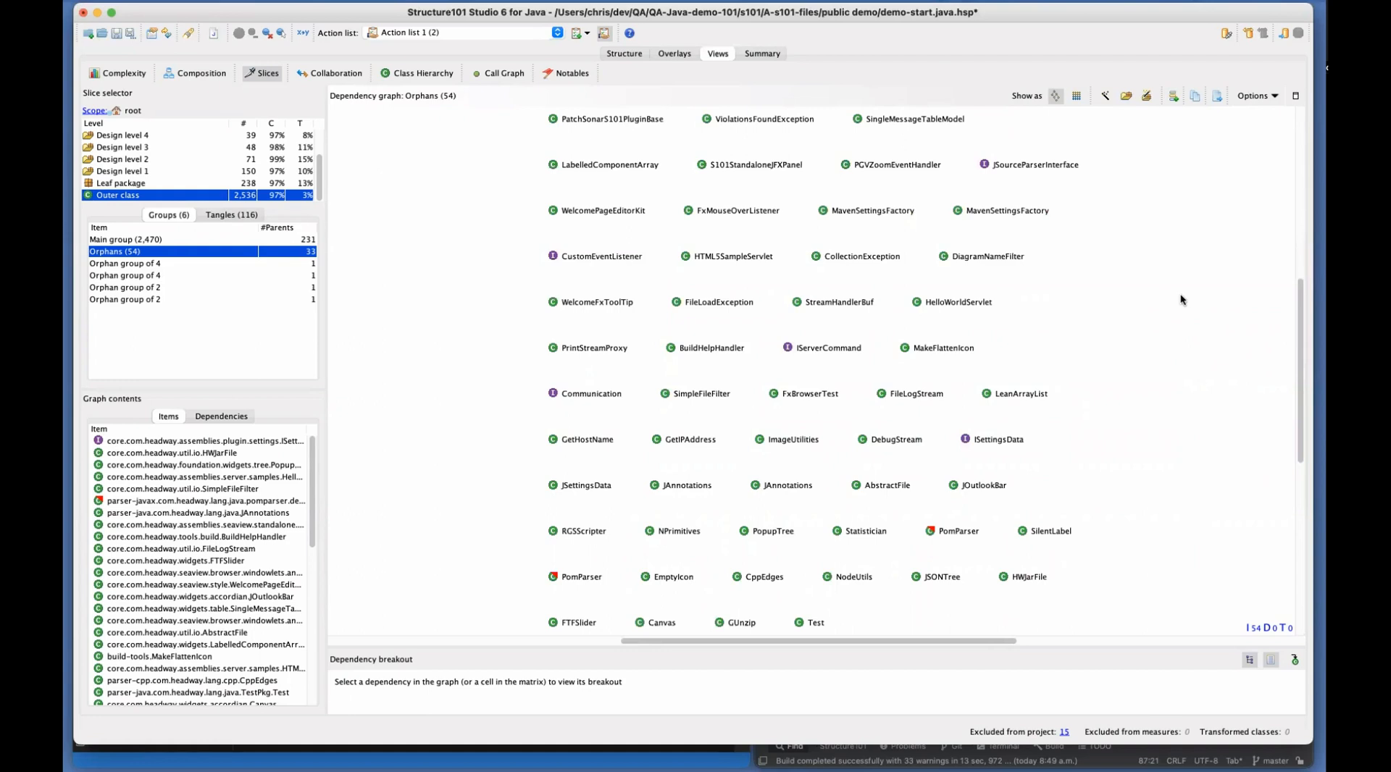
left_click(150, 265)
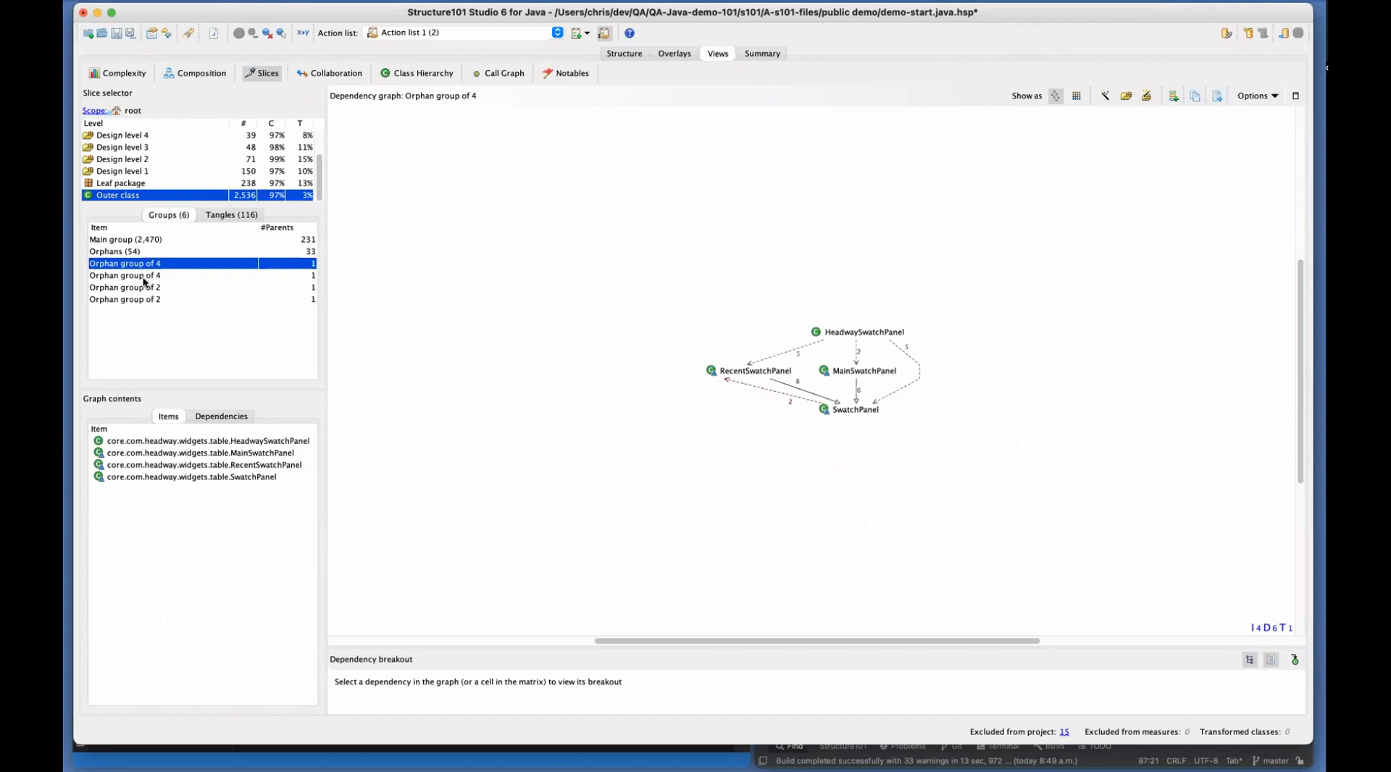
Check in the collaboration view which modules core uses
left_click(336, 76)
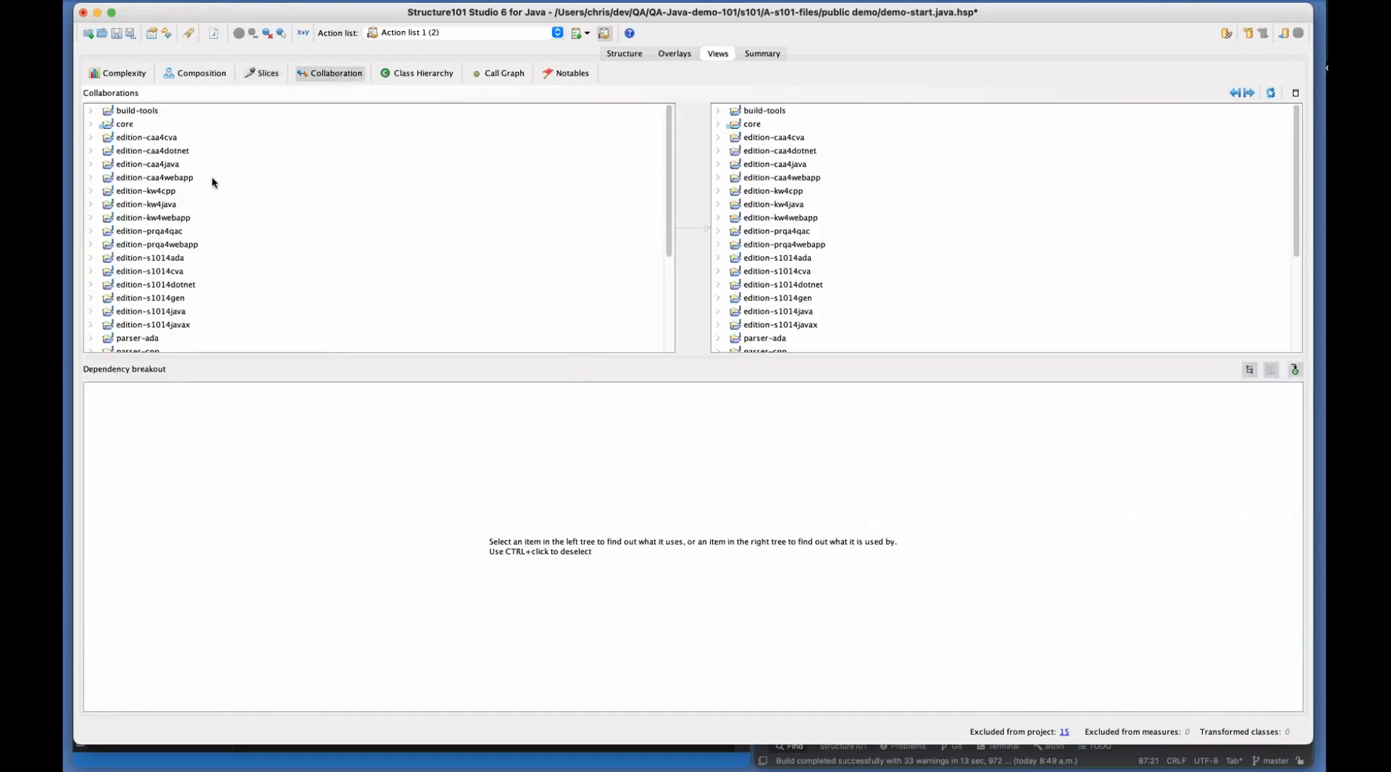
left_click(122, 125)
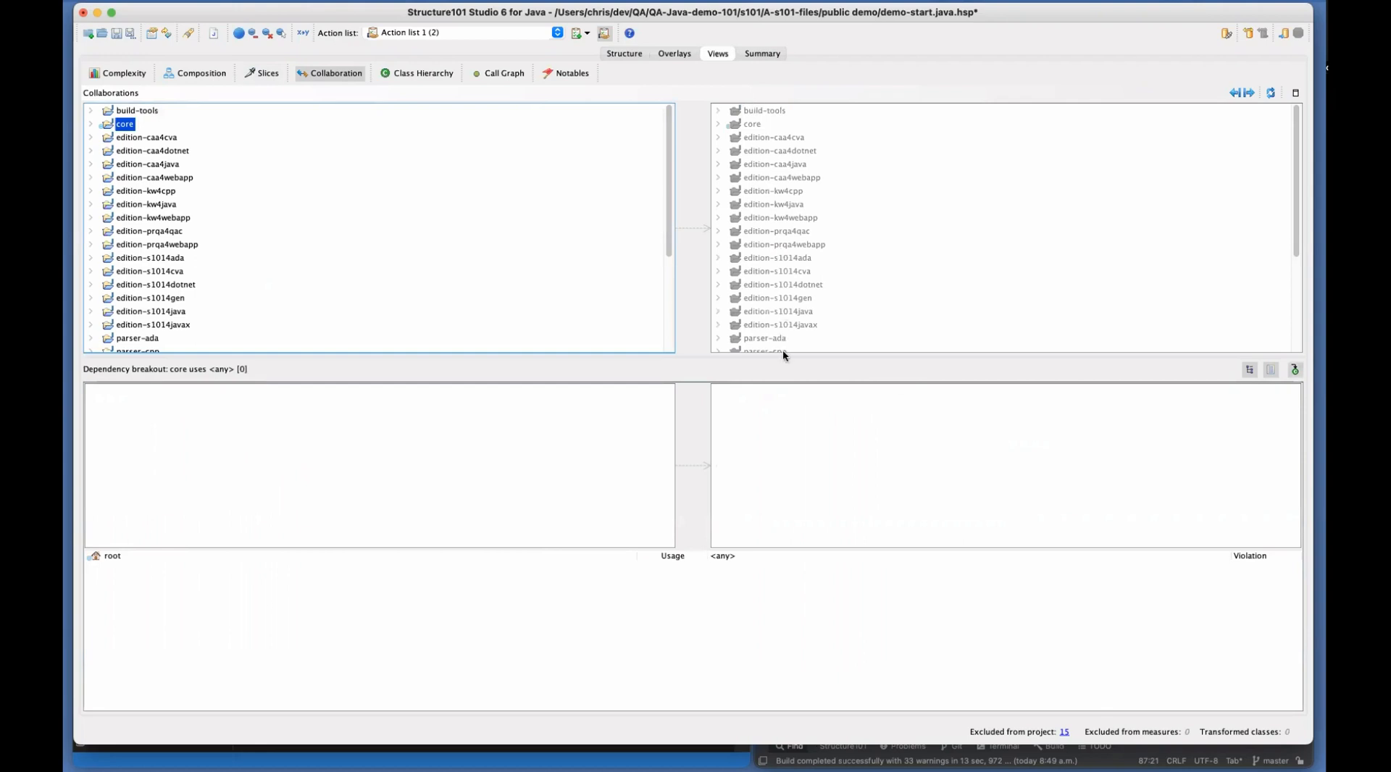
scroll(793, 215, "down", 5)
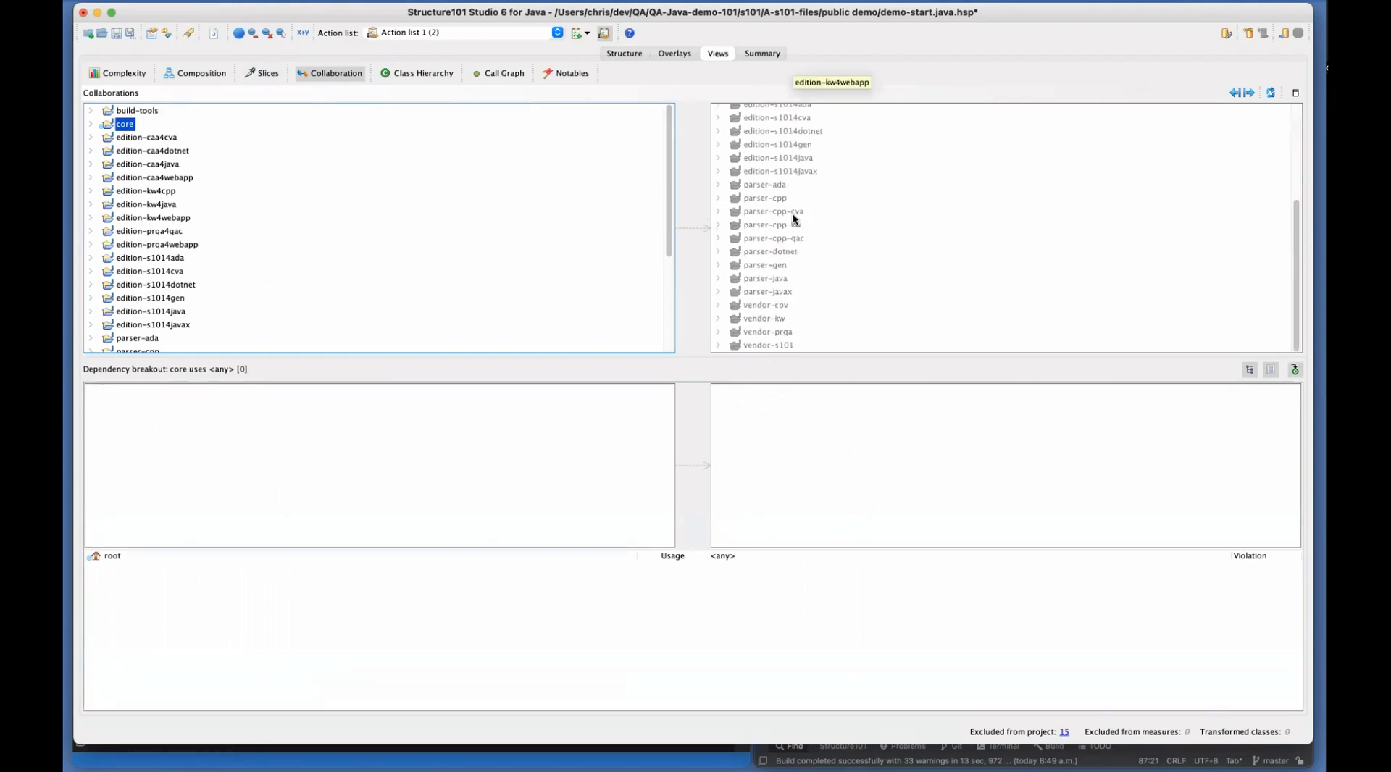
scroll(793, 217, "up", 5)
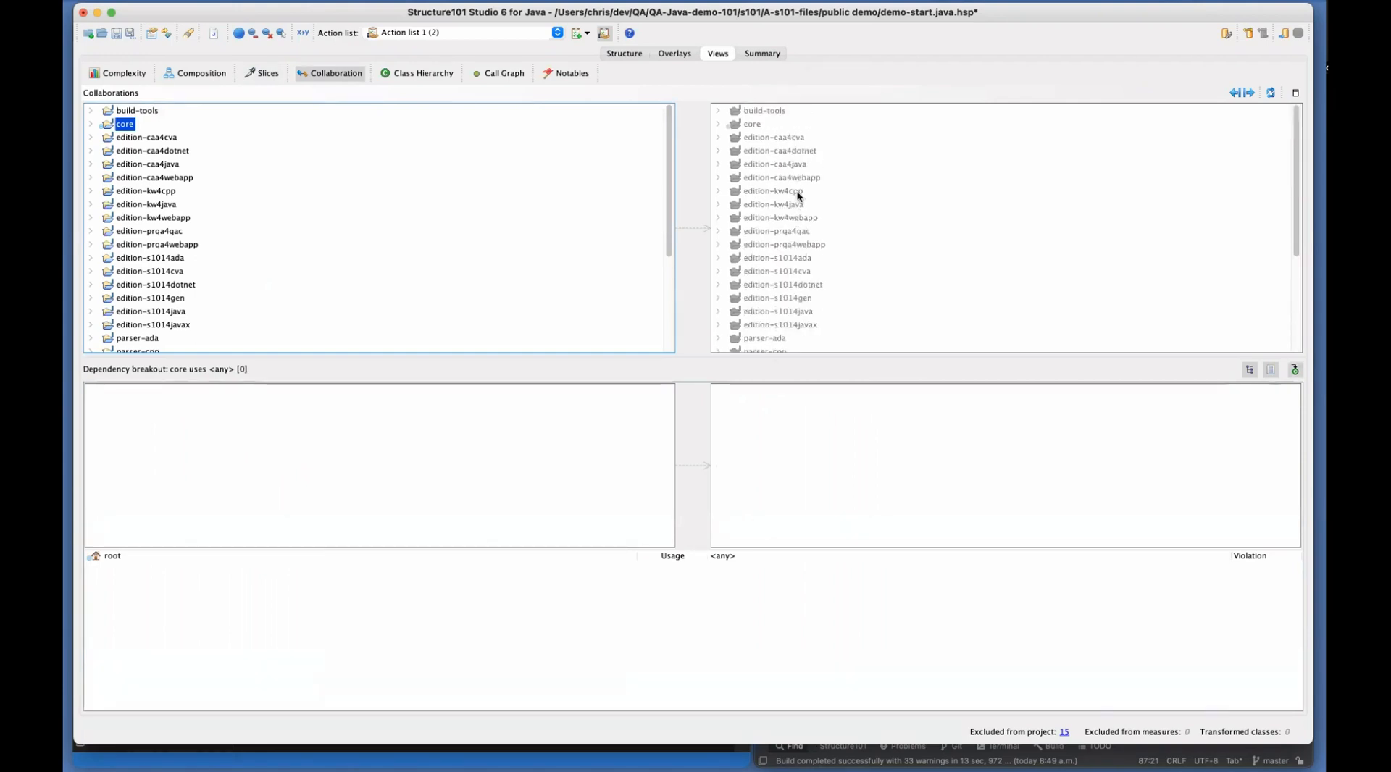
scroll(769, 241, "down", 5)
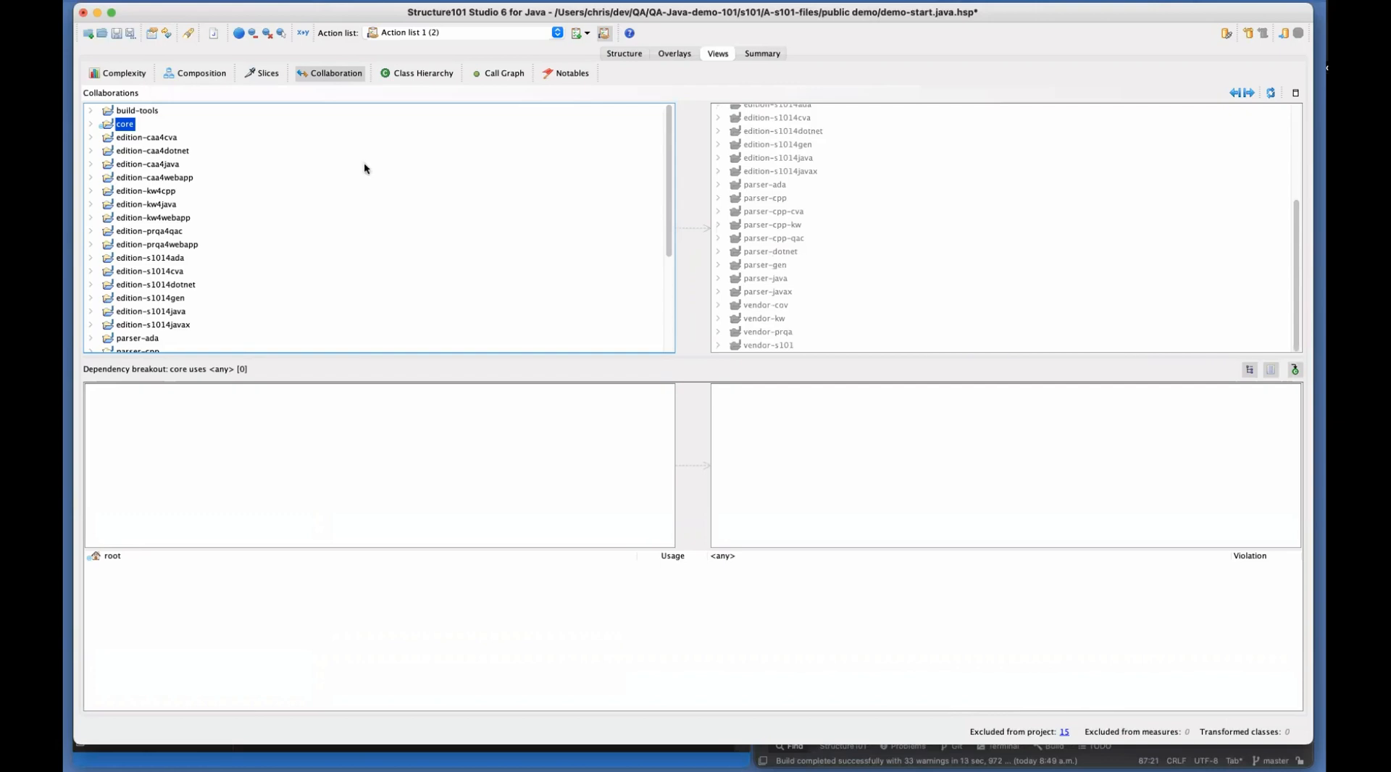
Check which modules build-tools uses in the collaboration view
left_click(128, 111)
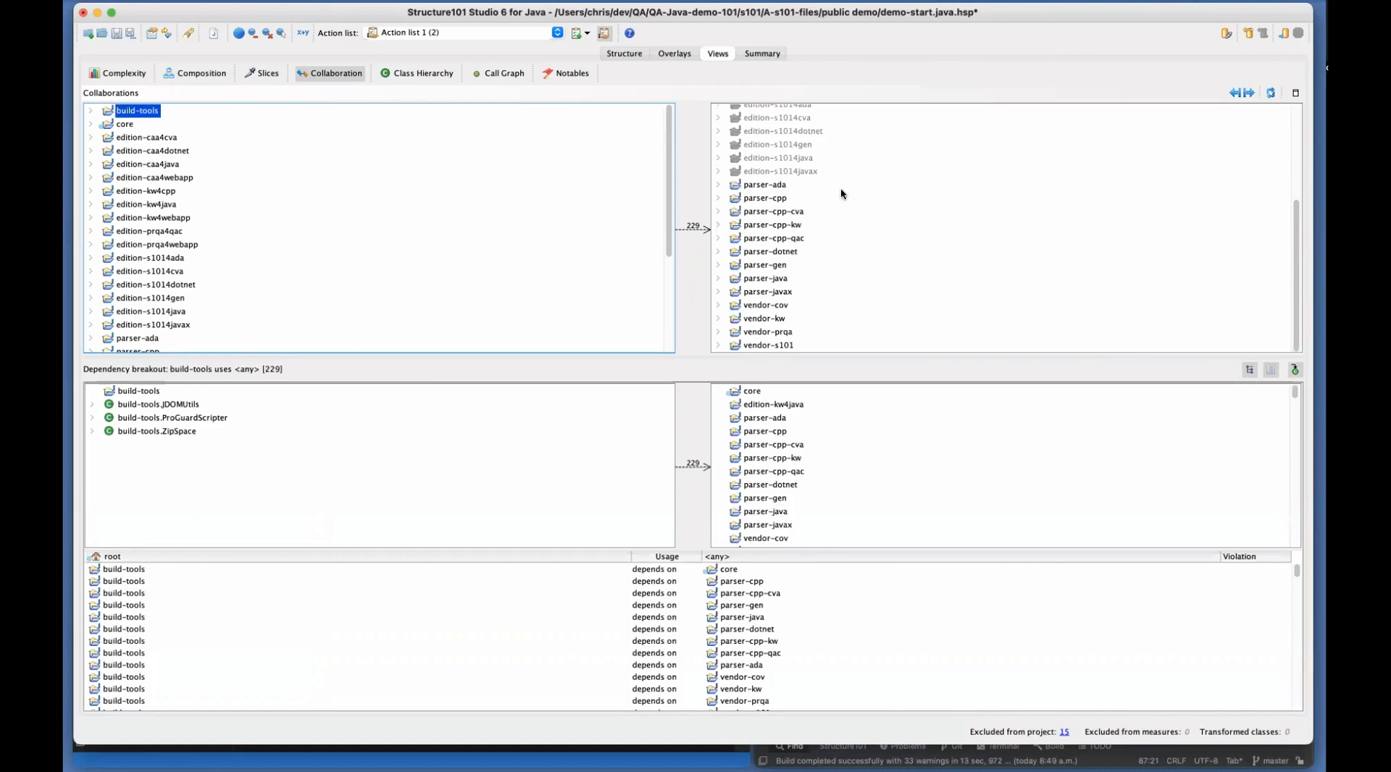
scroll(840, 193, "up", 5)
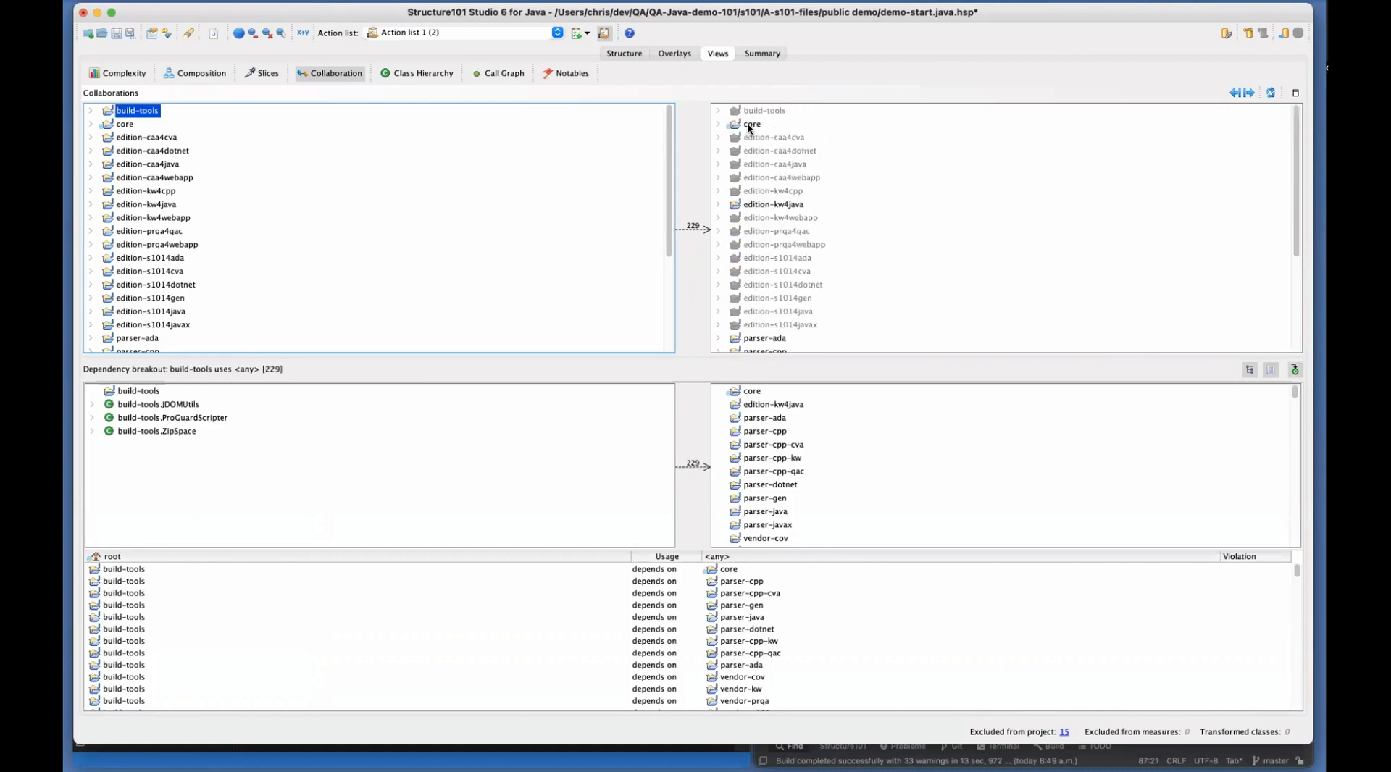
scroll(898, 241, "down", 3)
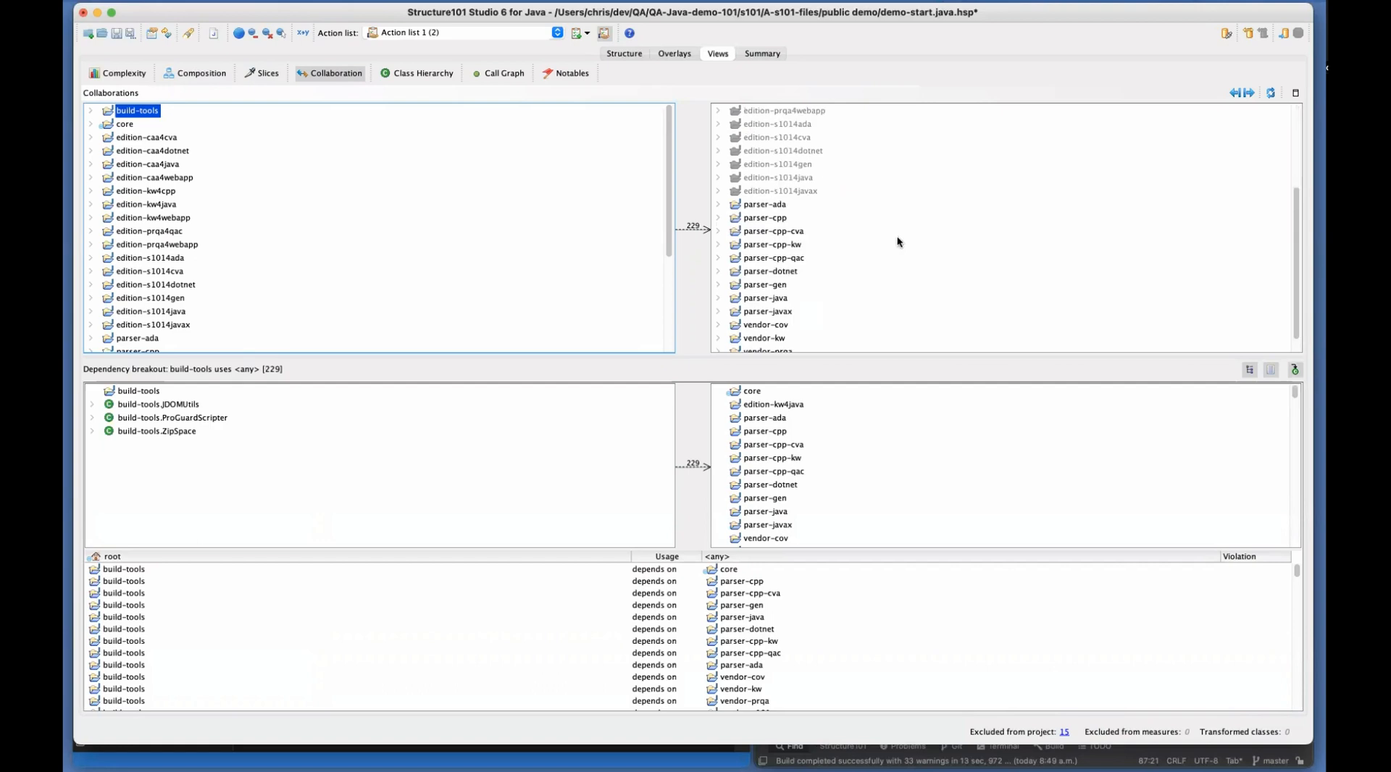
scroll(897, 241, "down", 1)
scroll(897, 241, "up", 5)
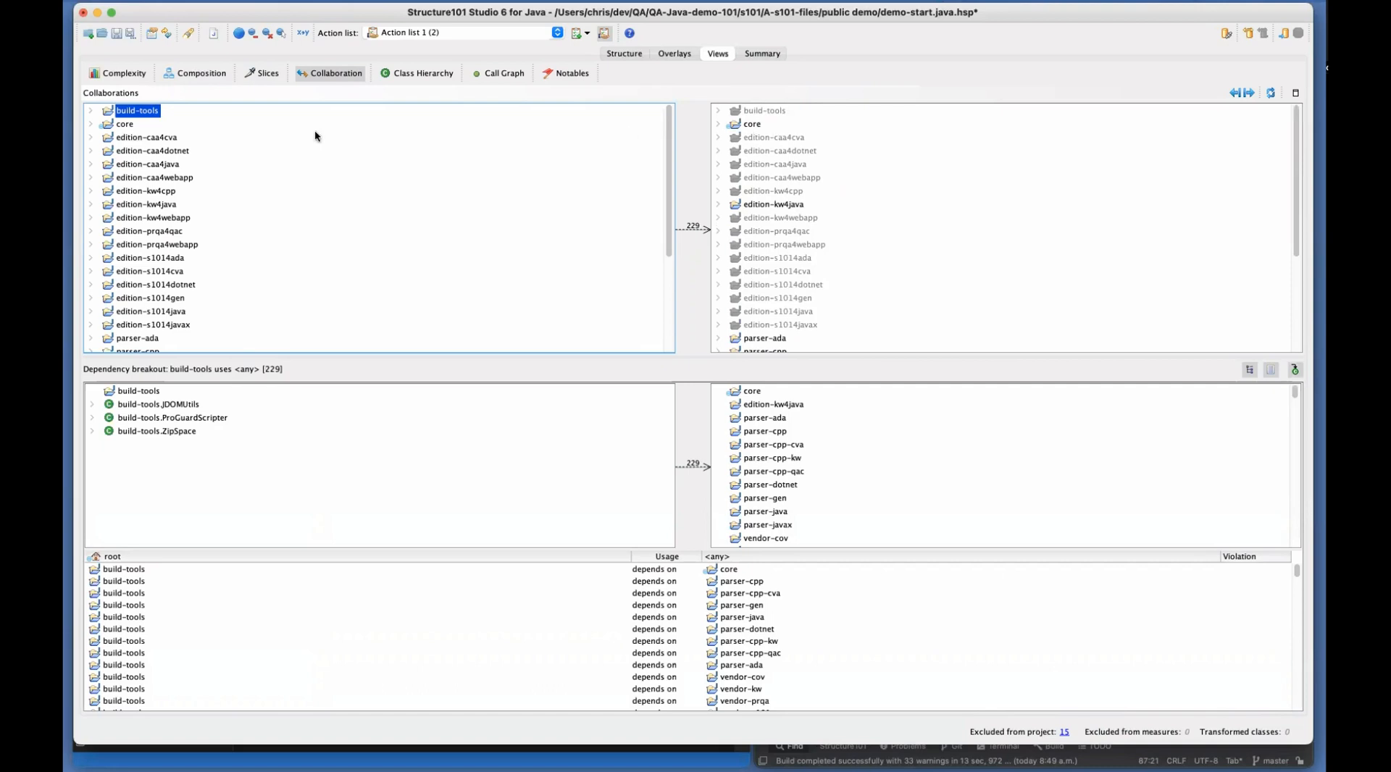
Expand core's com.headway brands and foundation packages on the used side and break out build-tools' dependencies on hiView
left_click(717, 124)
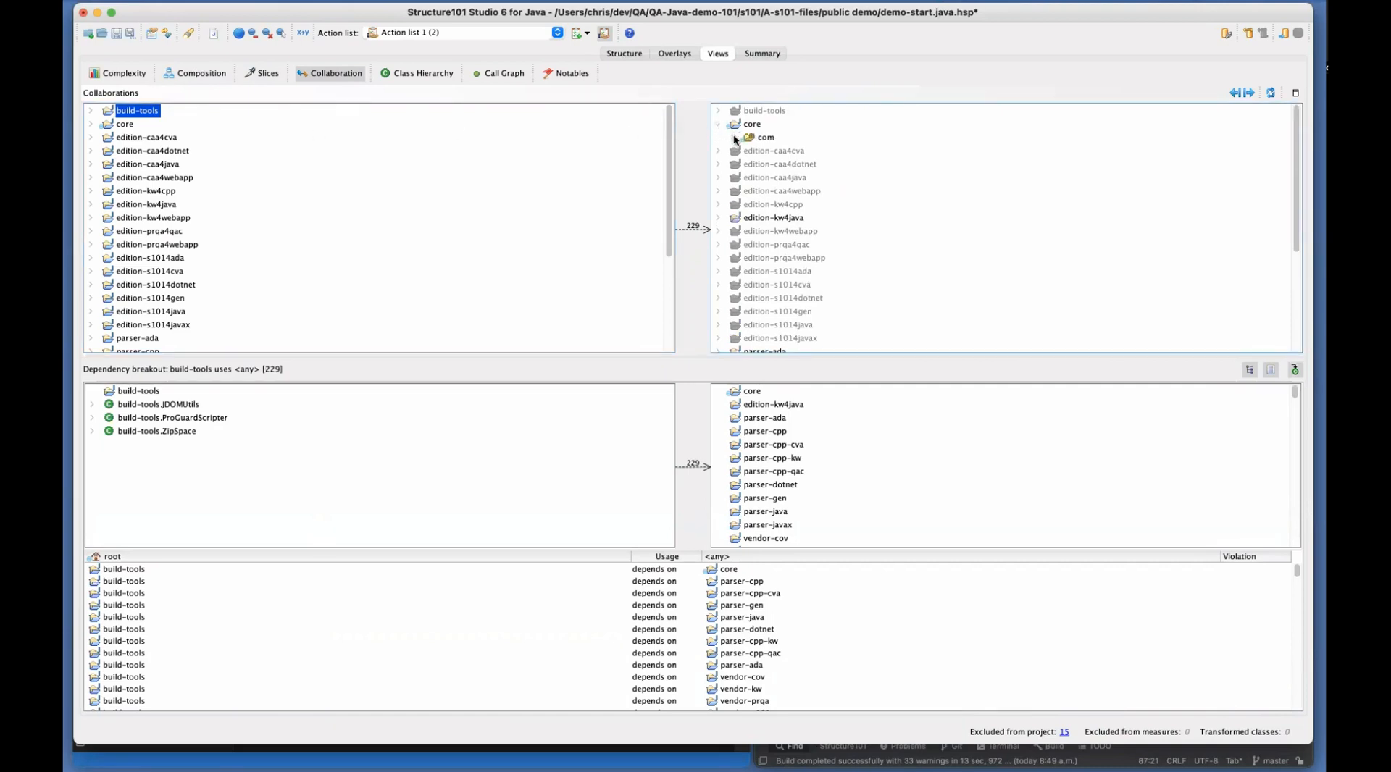
left_click(731, 137)
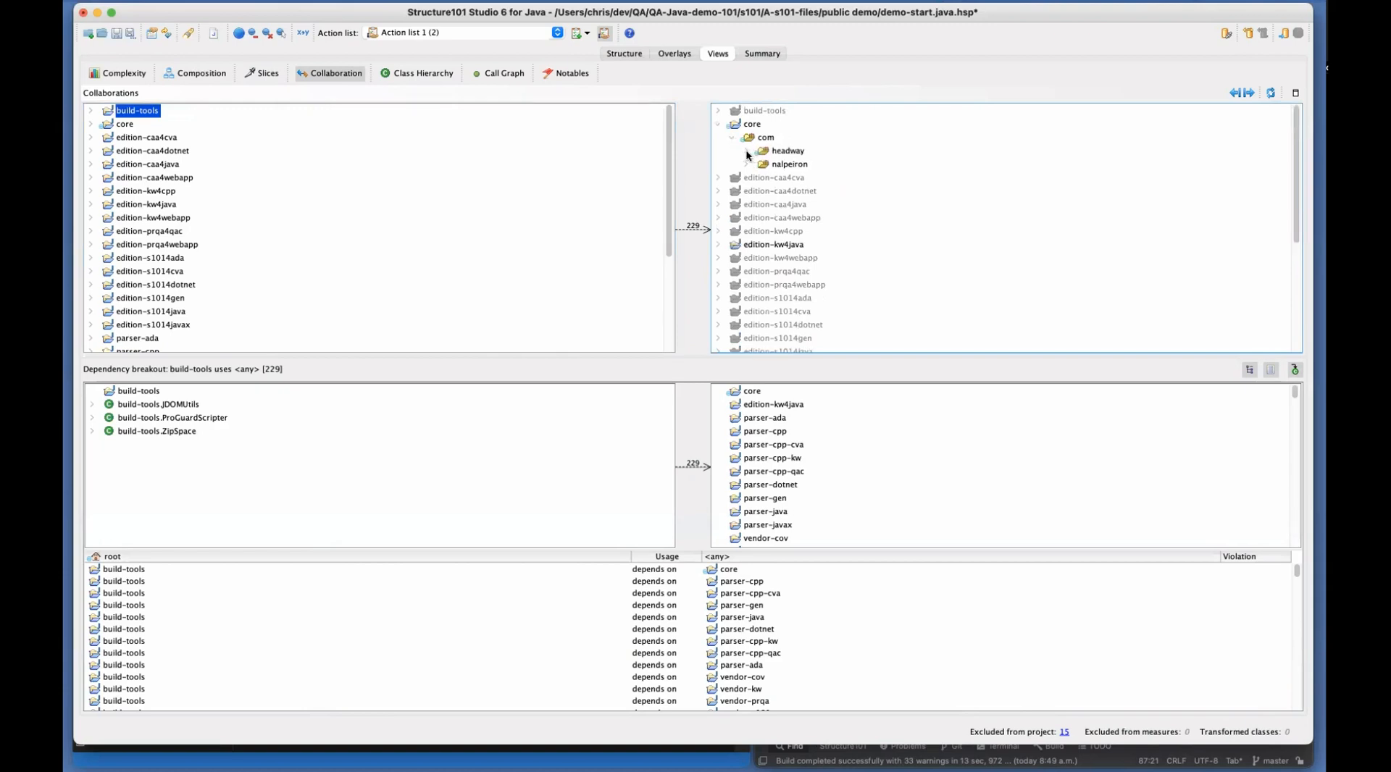
left_click(746, 150)
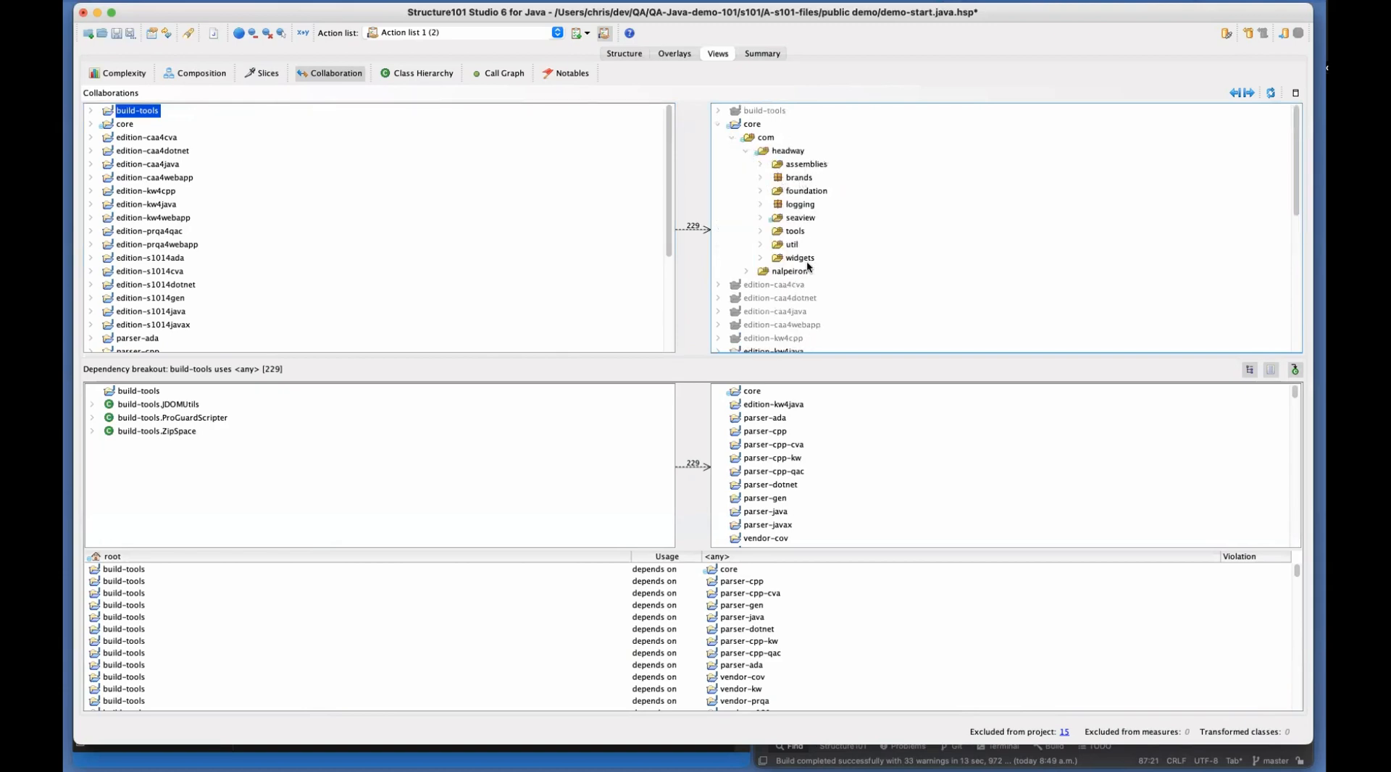
left_click(760, 177)
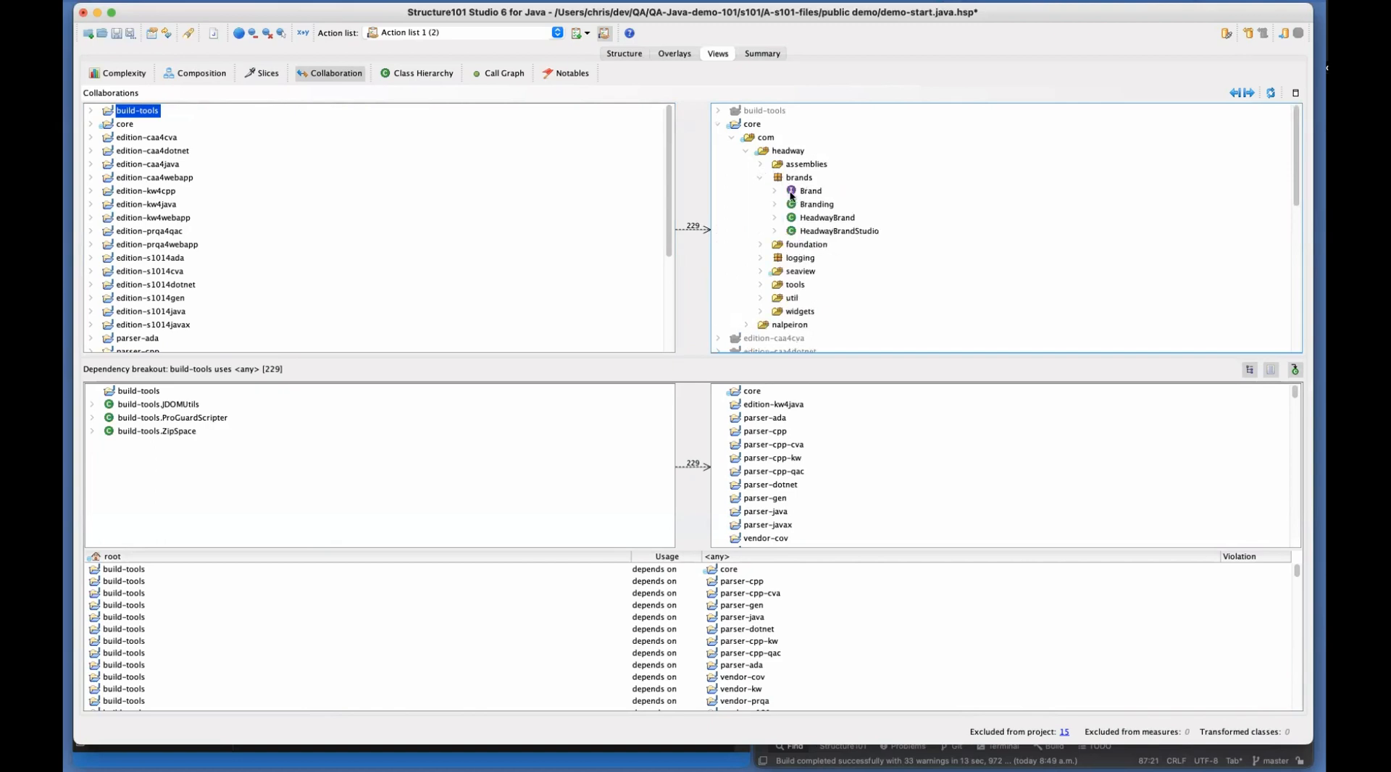
left_click(760, 244)
scroll(874, 273, "down", 2)
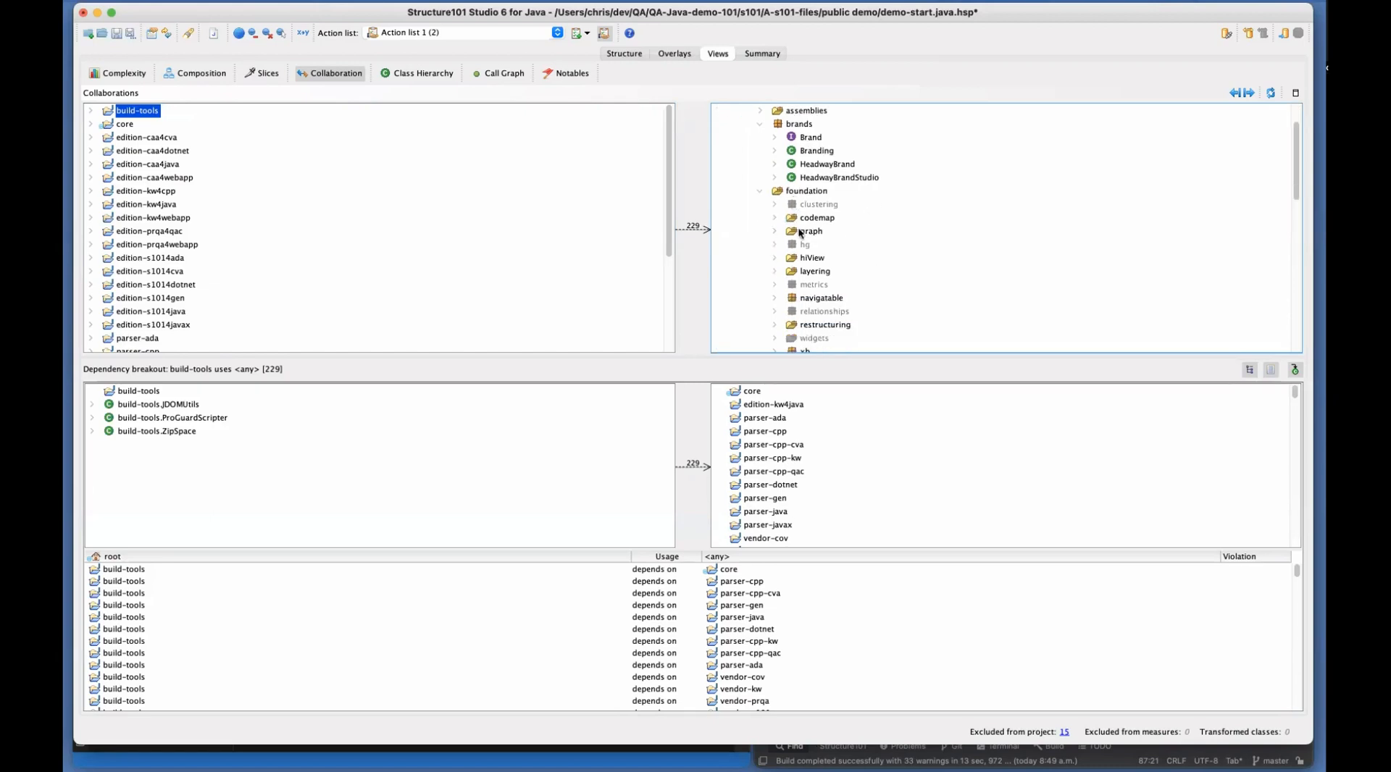
scroll(810, 319, "down", 2)
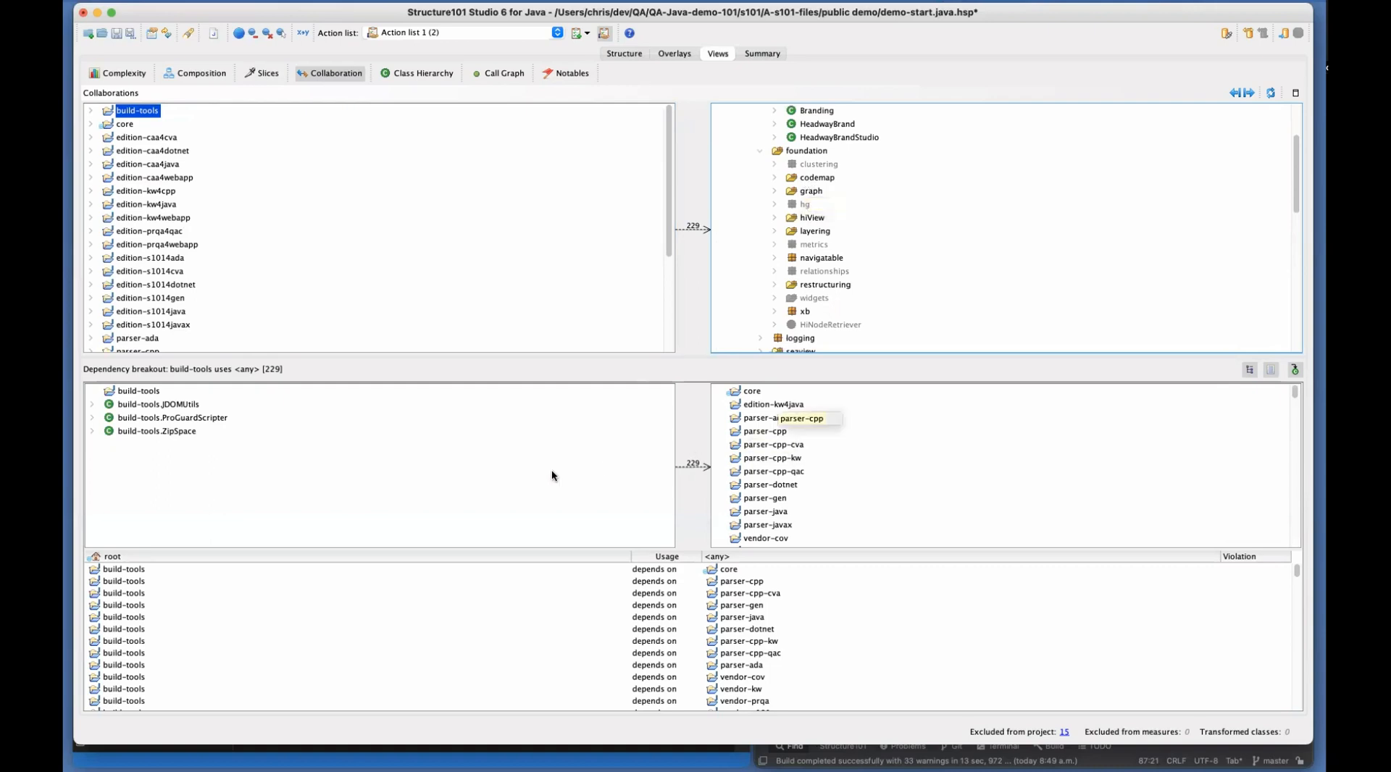
left_click(813, 218)
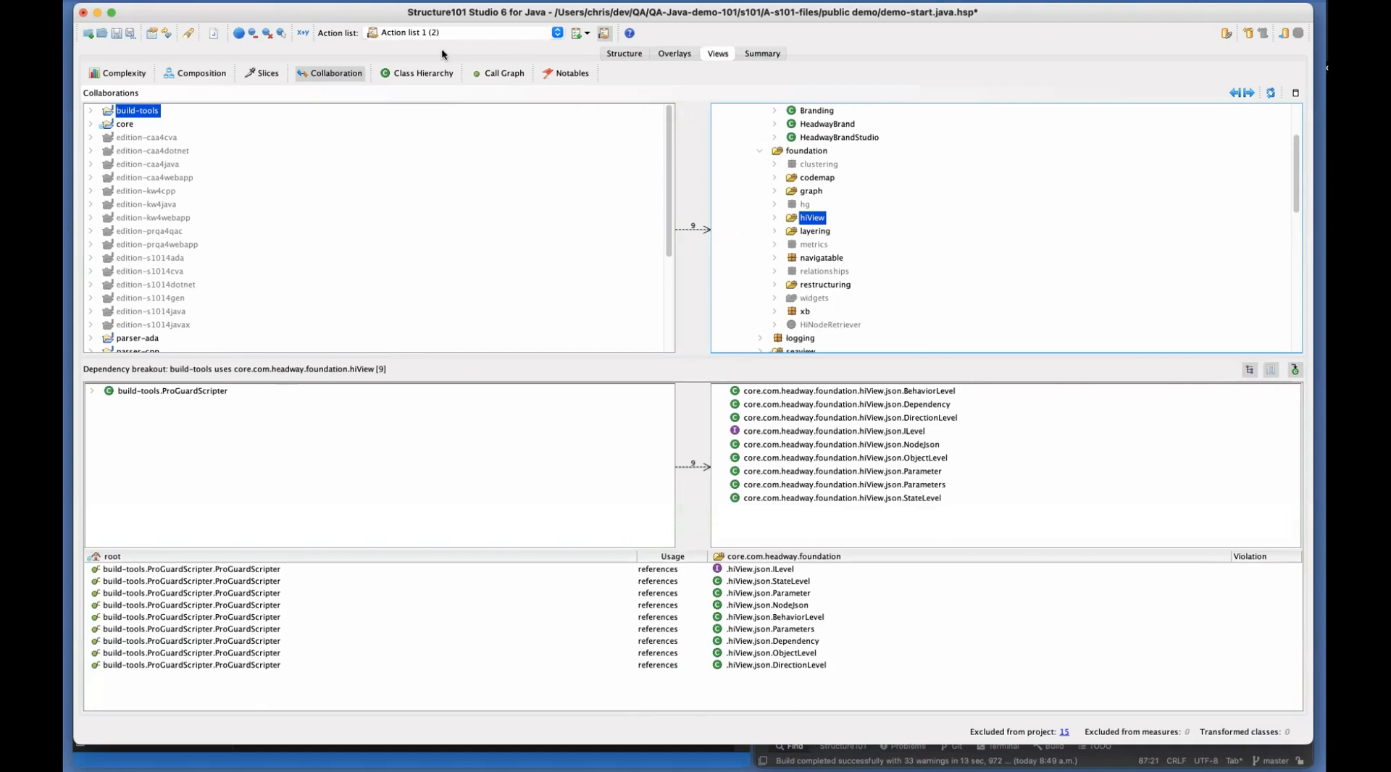
List the project's notable classes by class depth in the notables view
left_click(420, 73)
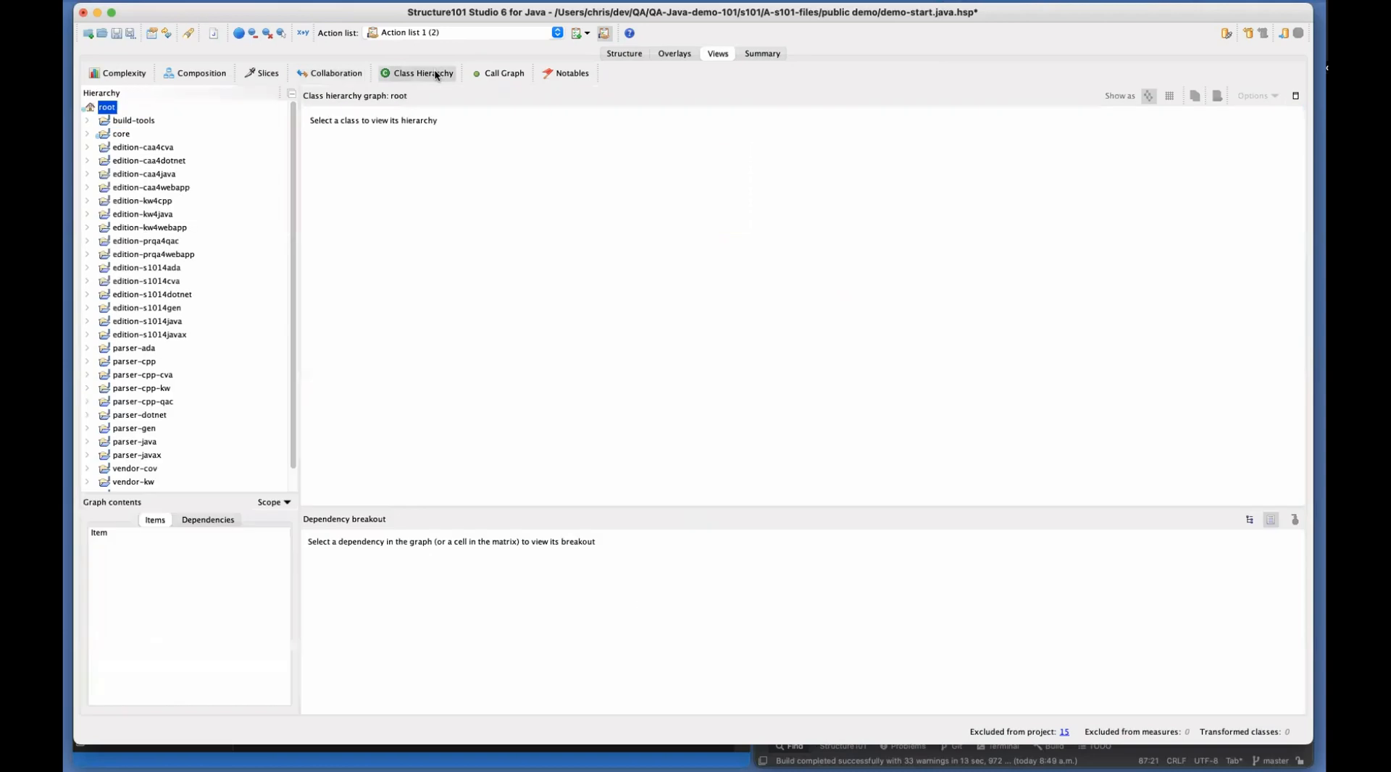
left_click(568, 75)
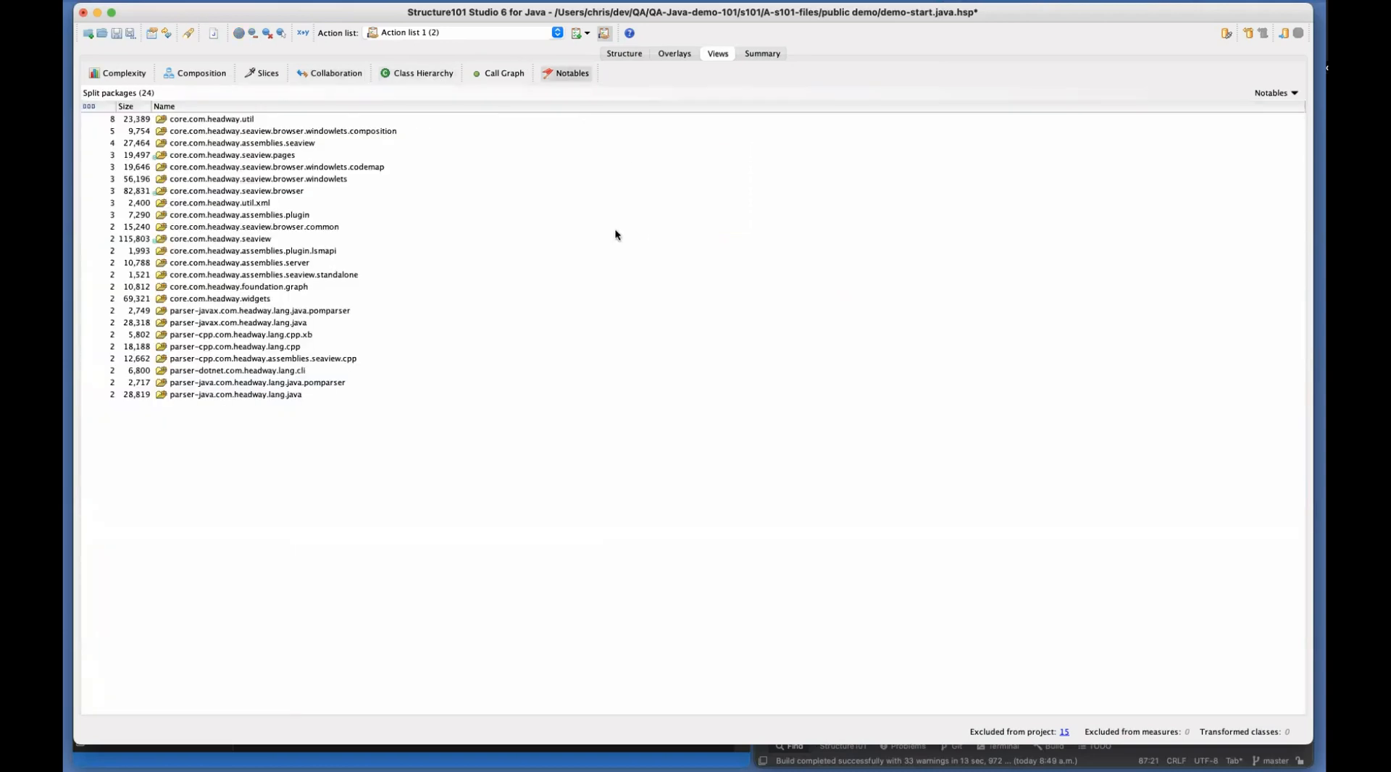
left_click(1260, 95)
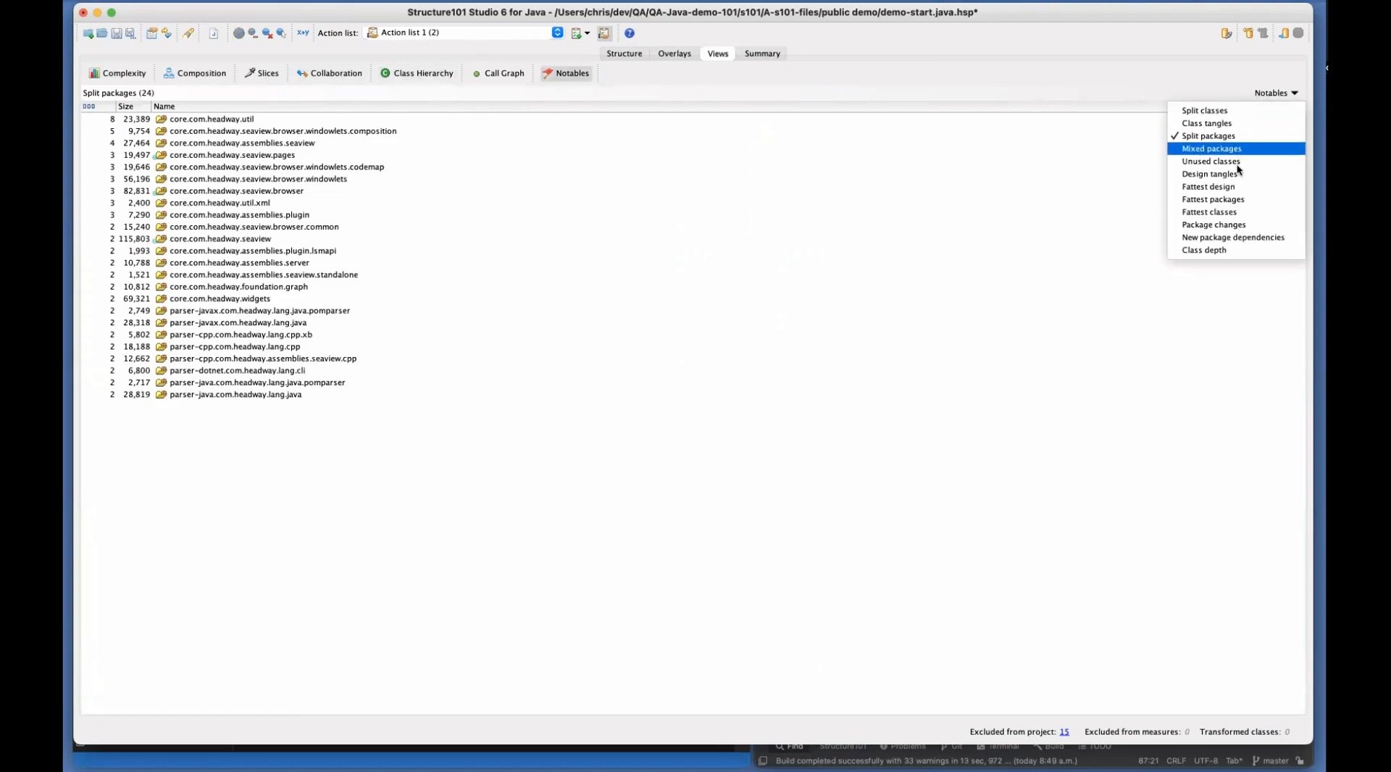
left_click(1236, 250)
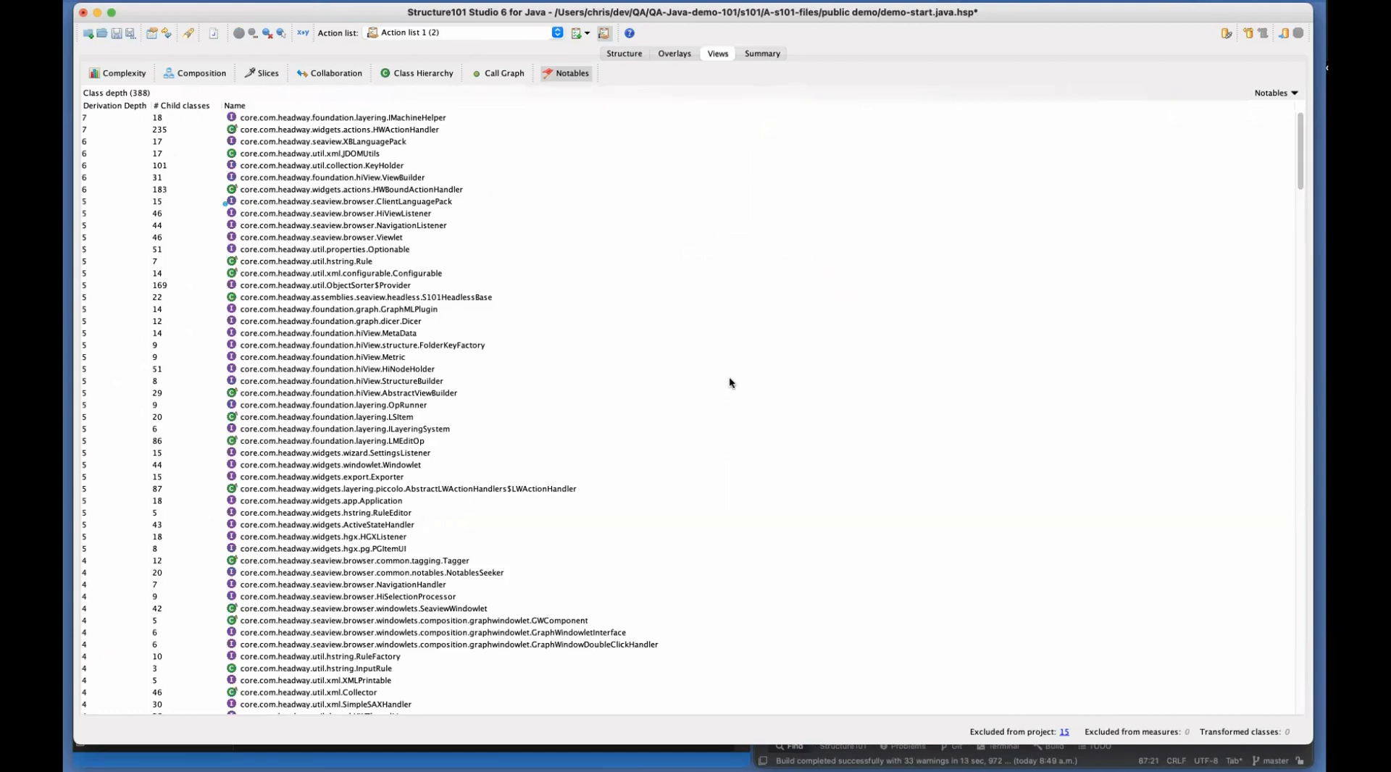
left_click(163, 119)
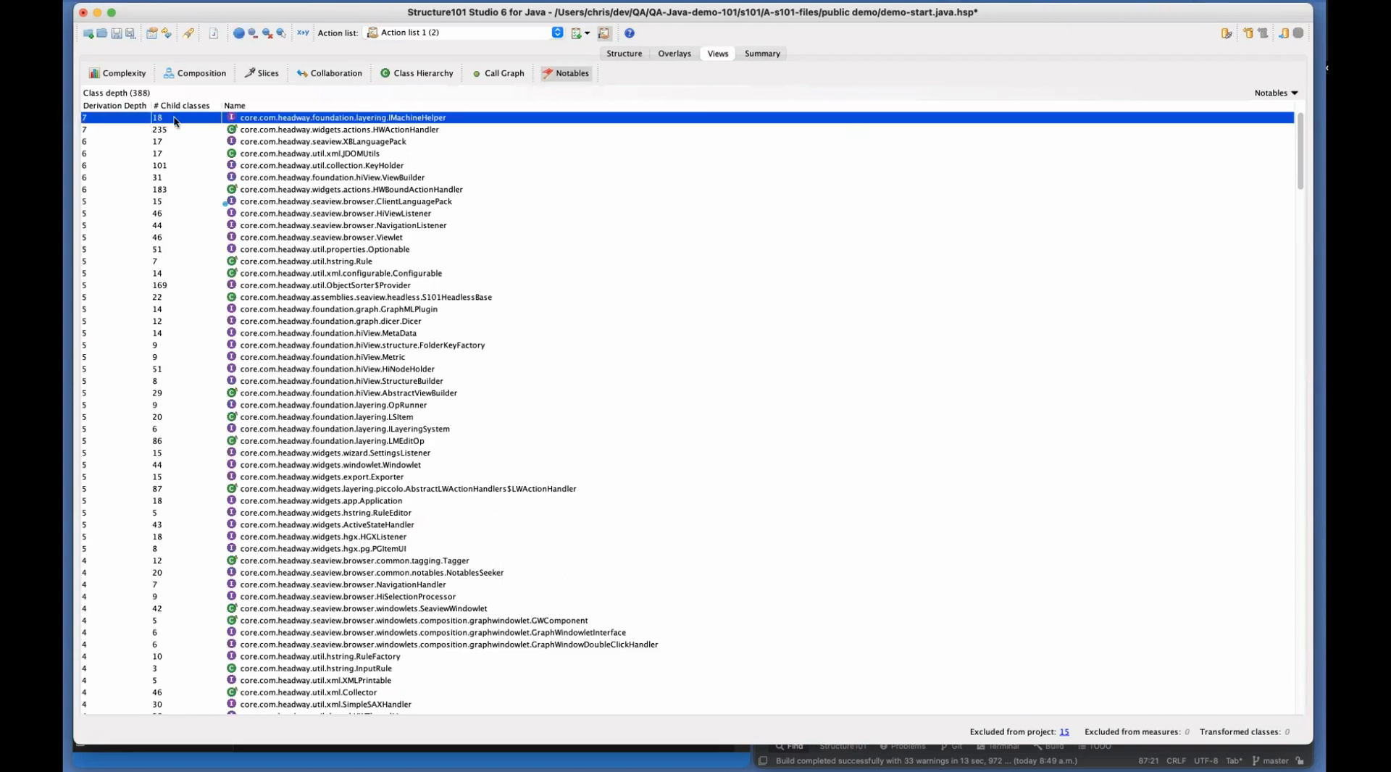
right_click(175, 120)
mouse_move(214, 167)
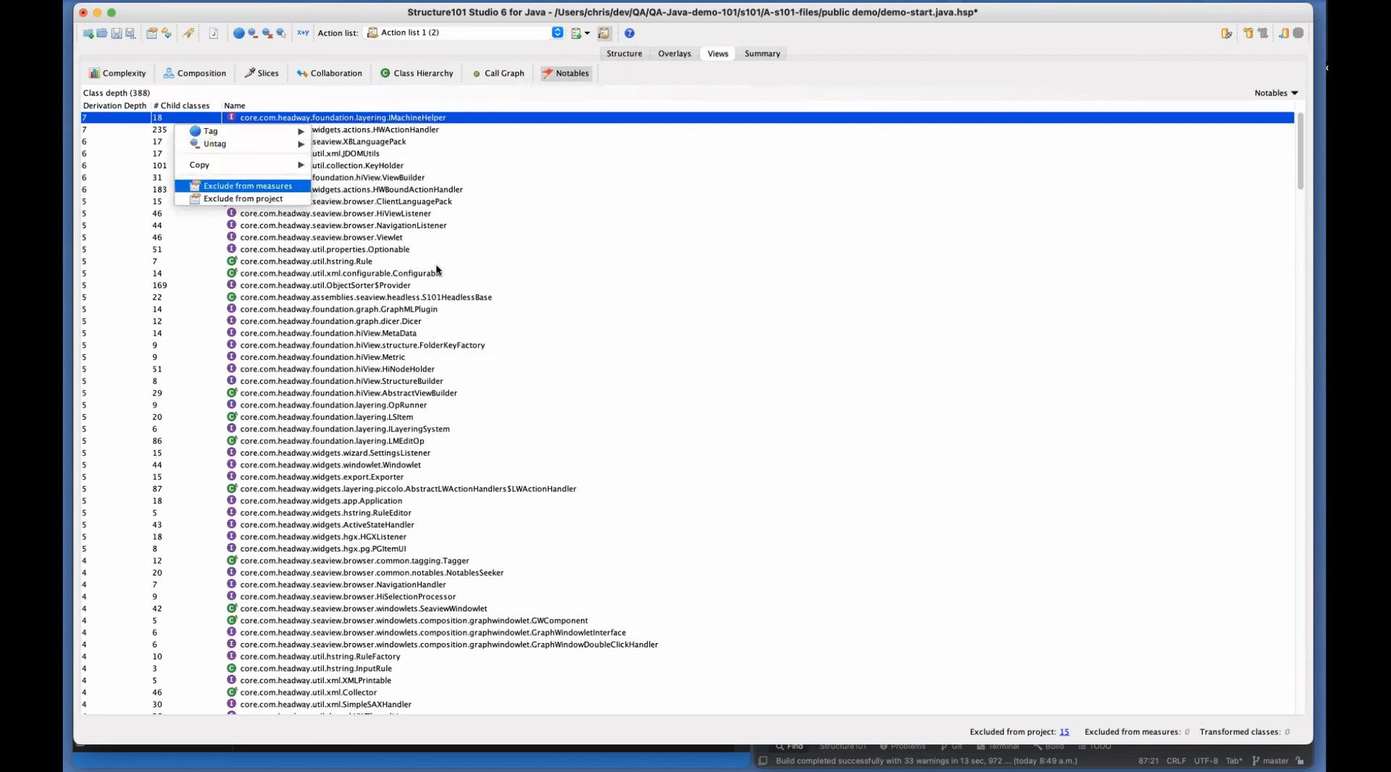
left_click(411, 238)
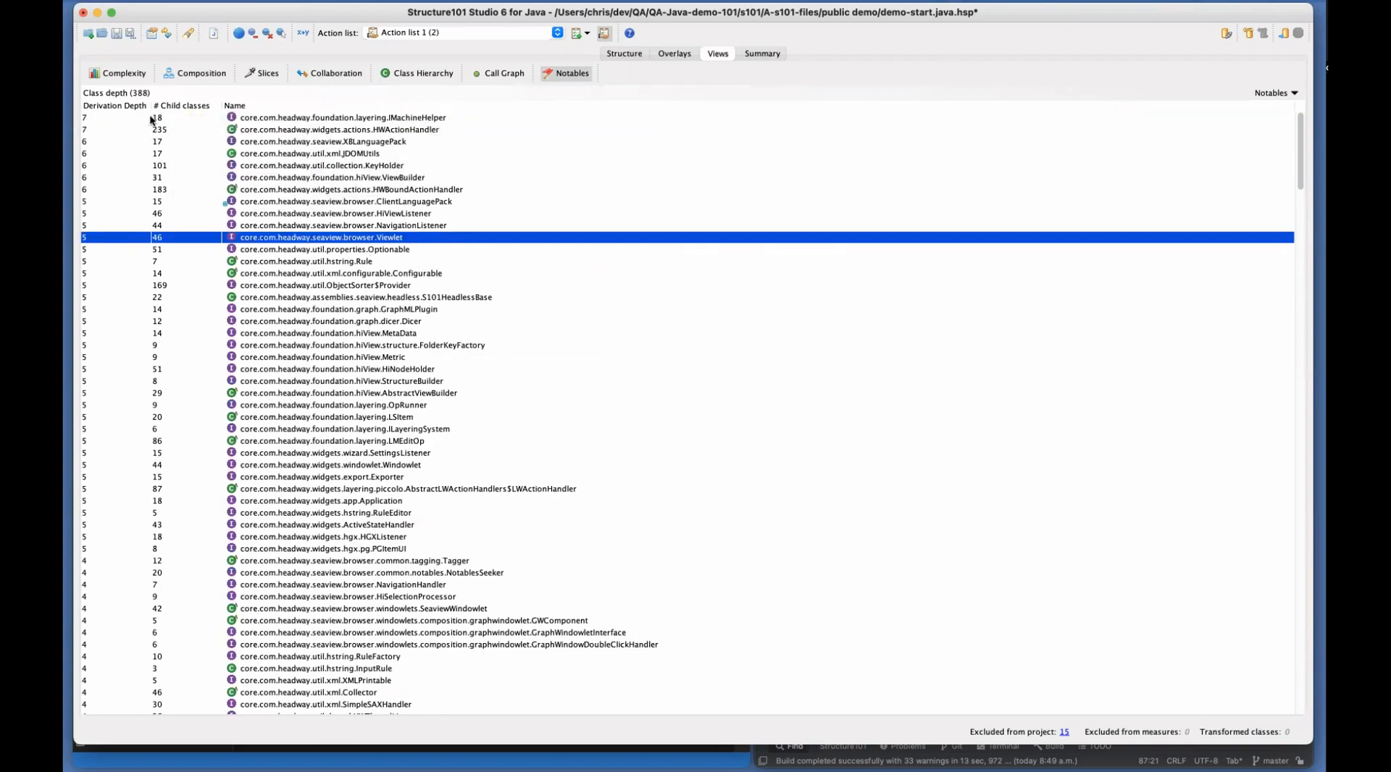
double_click(154, 119)
right_click(154, 121)
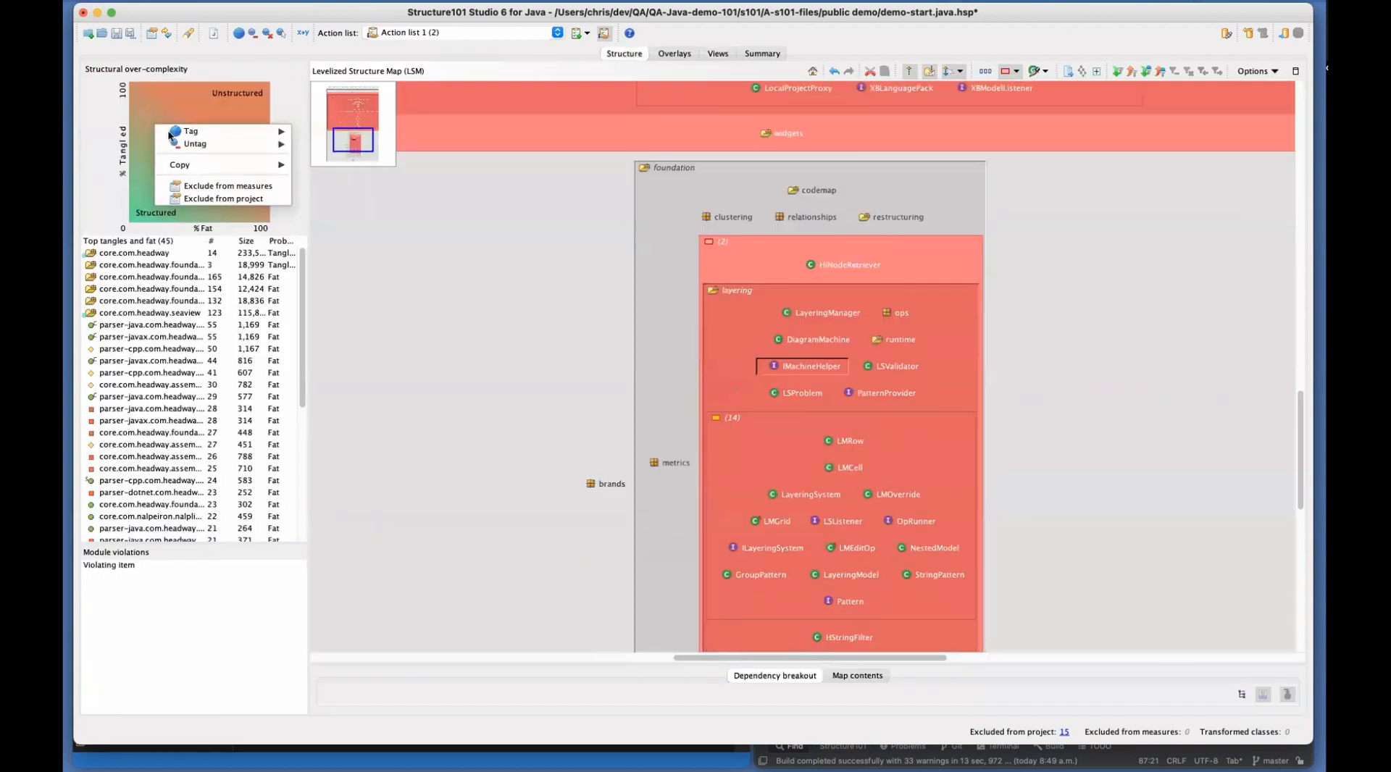
left_click(727, 51)
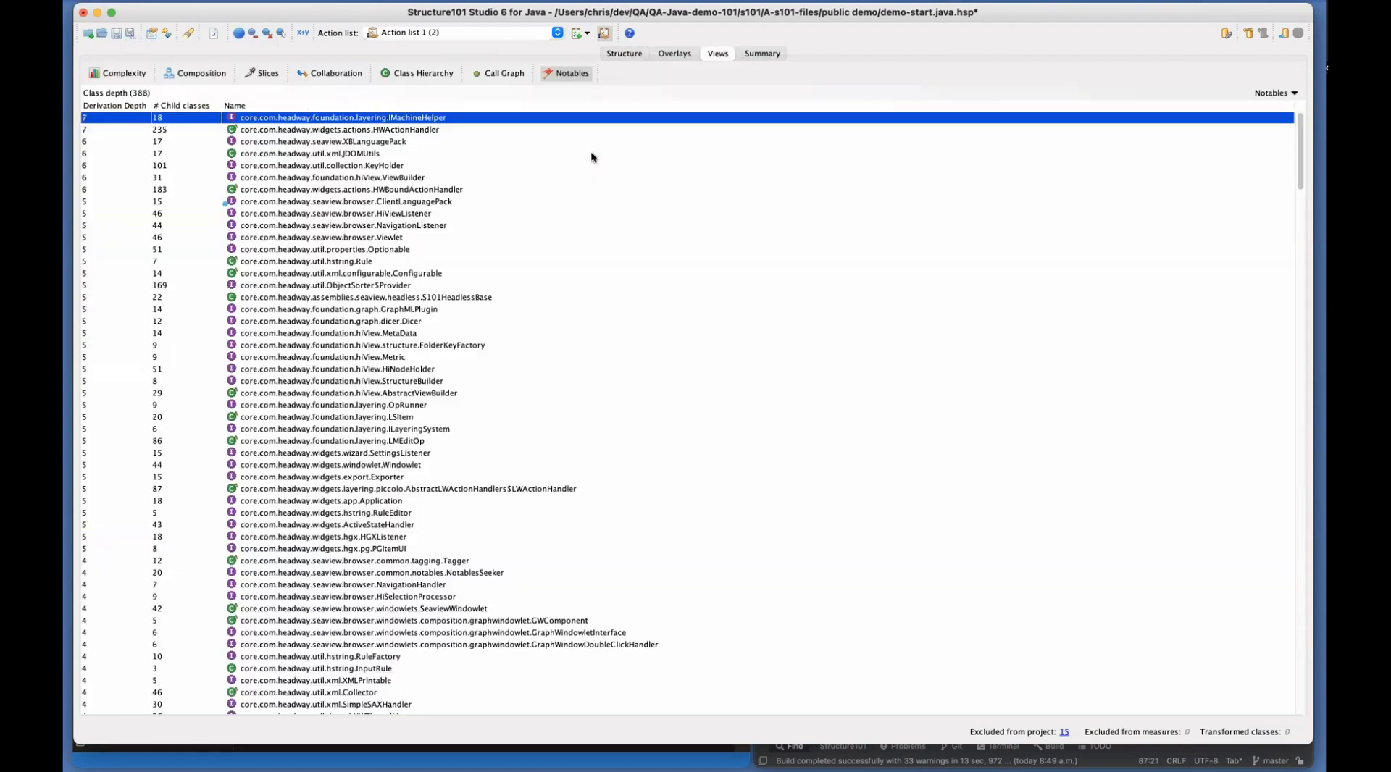
Go from the class depth list to the class hierarchy of IMachineHelper
right_click(282, 120)
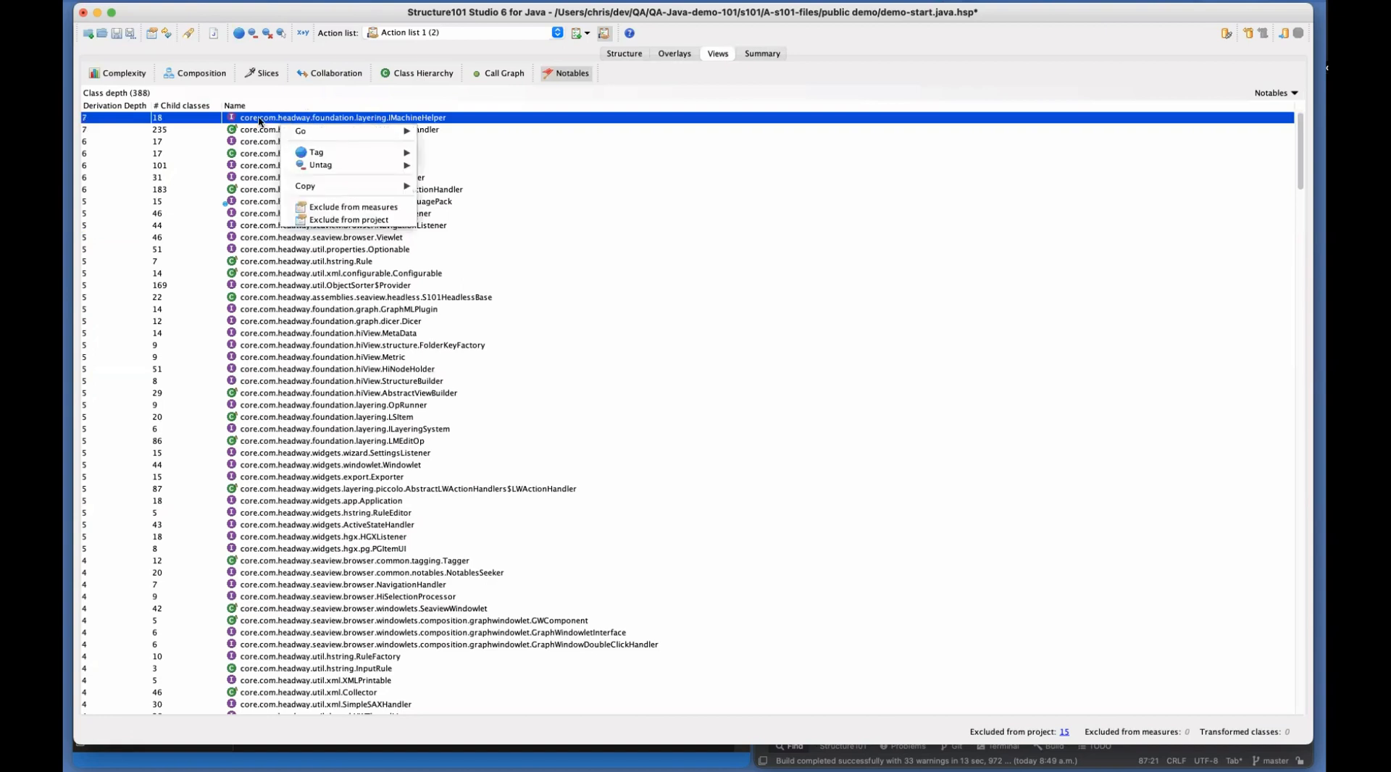
mouse_move(348, 131)
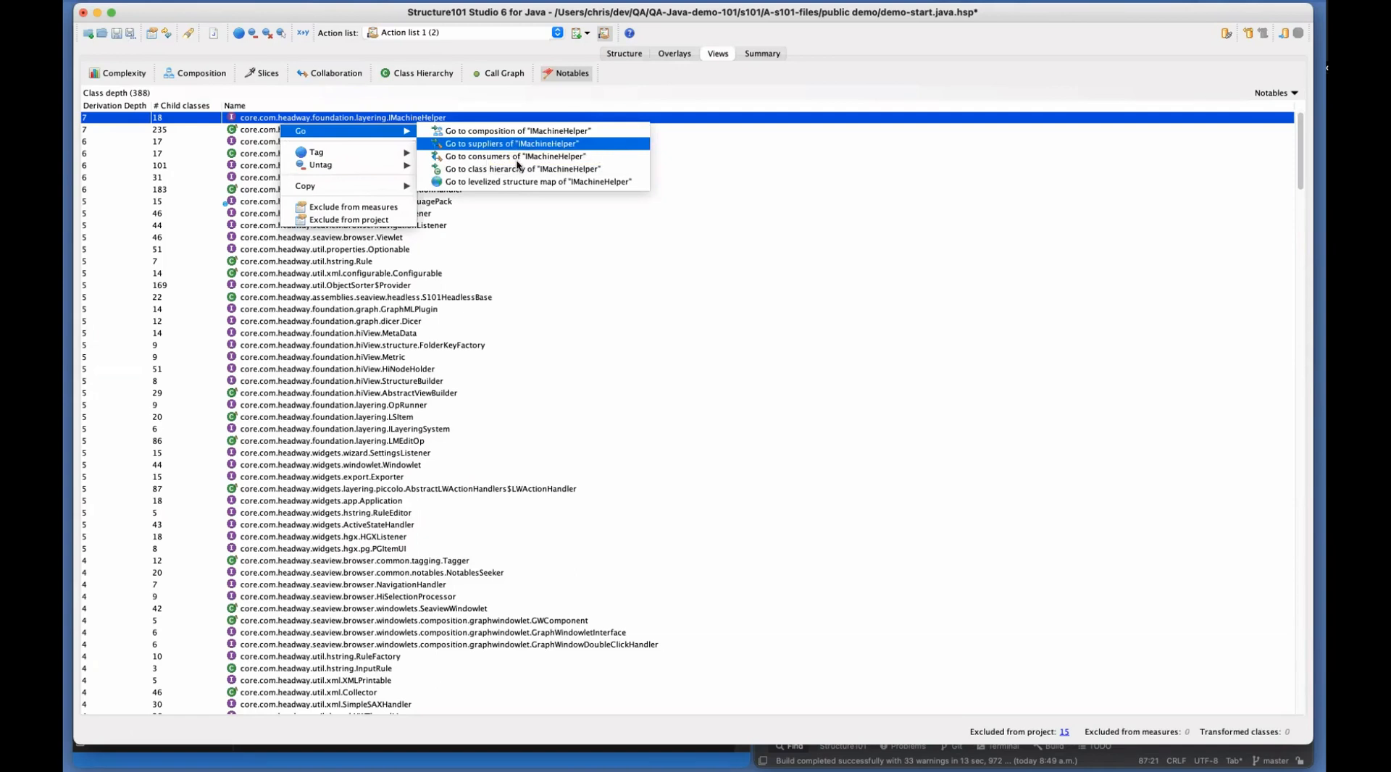
left_click(523, 169)
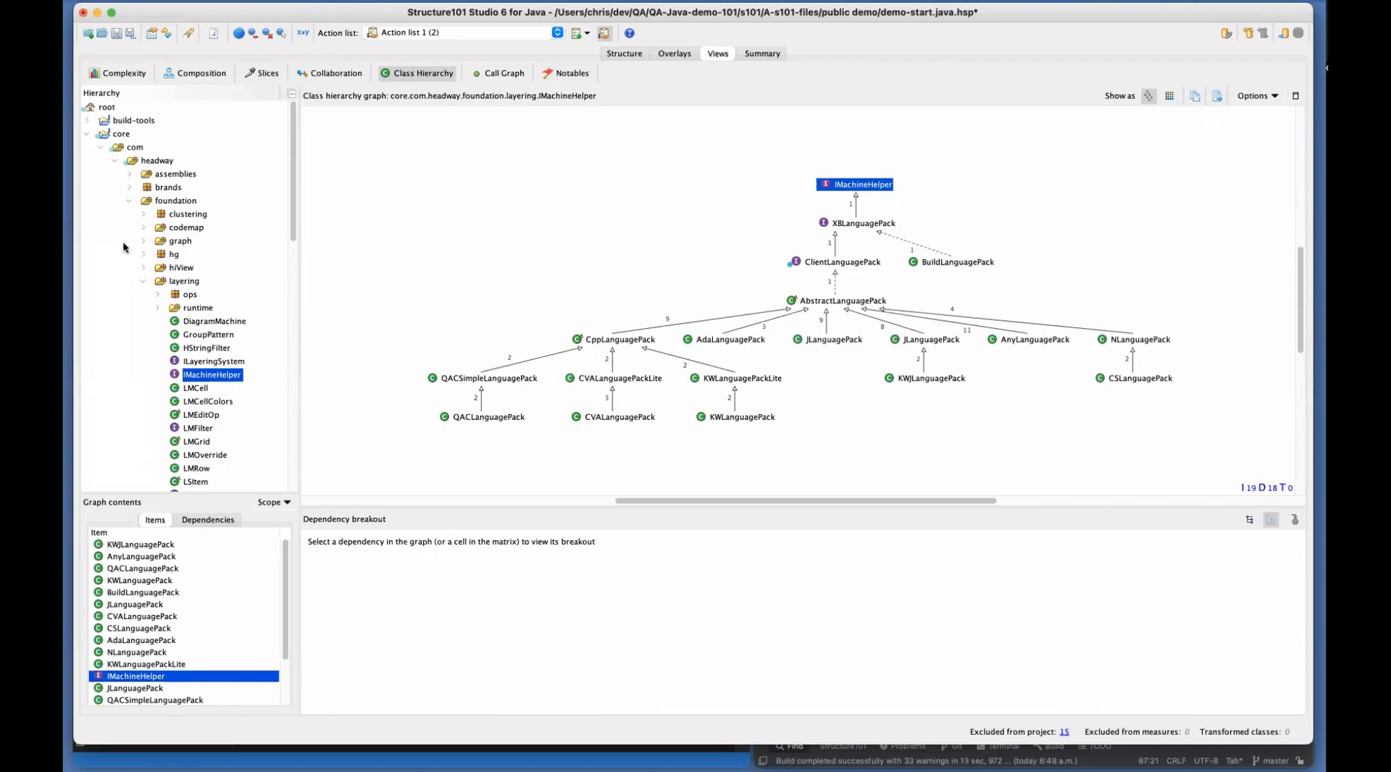
Show the class hierarchies of hiView's ChildSlicer and AbstractViewBuilder, and narrow the graph to the NVBCodemap subclass under NVBDirectory
left_click(145, 269)
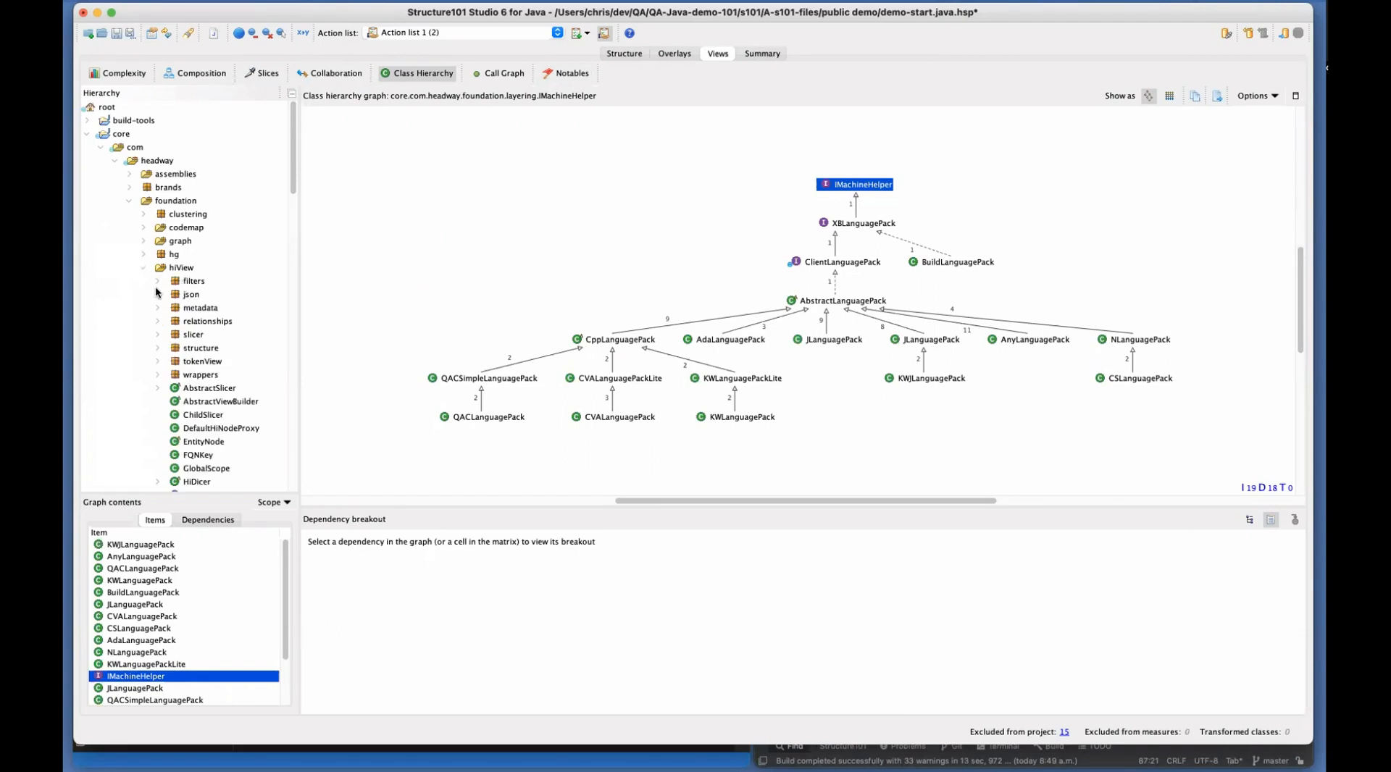
left_click(193, 417)
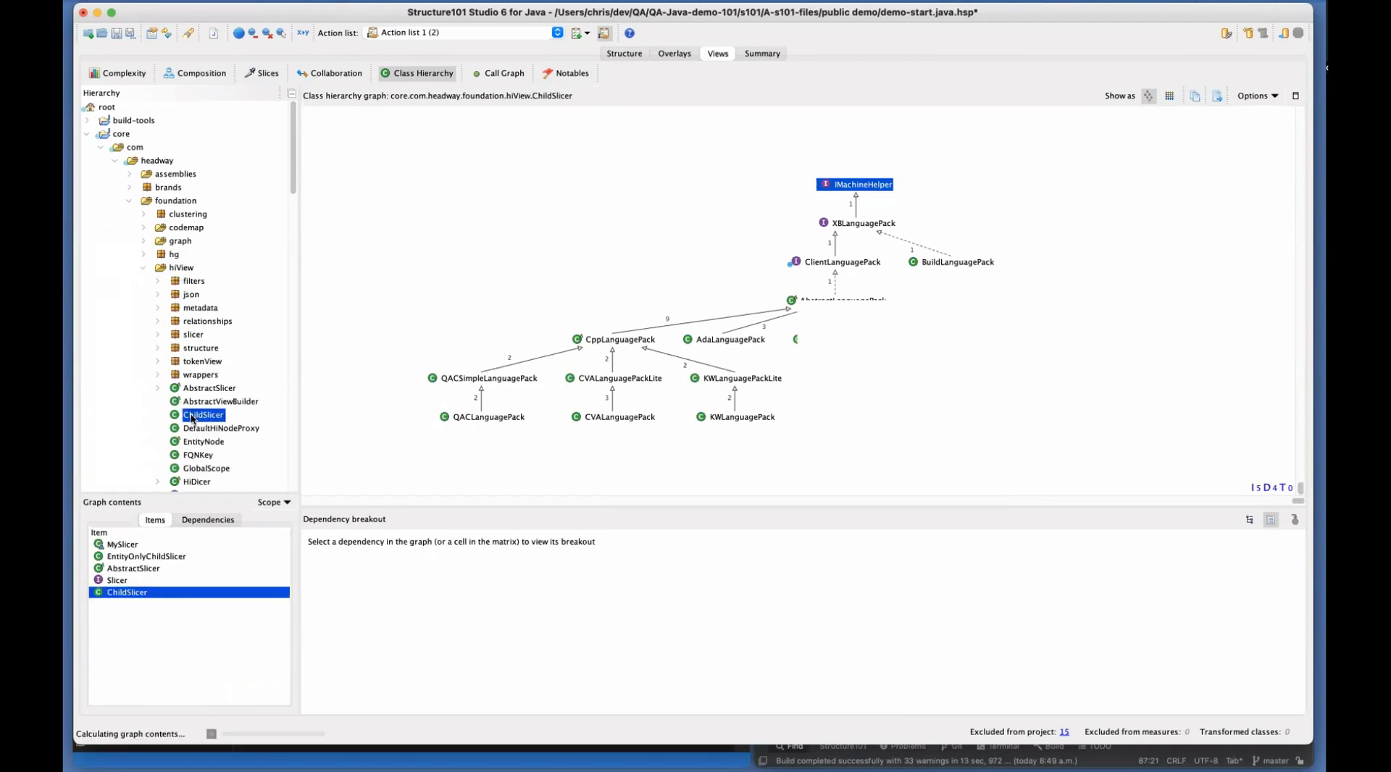
left_click(201, 402)
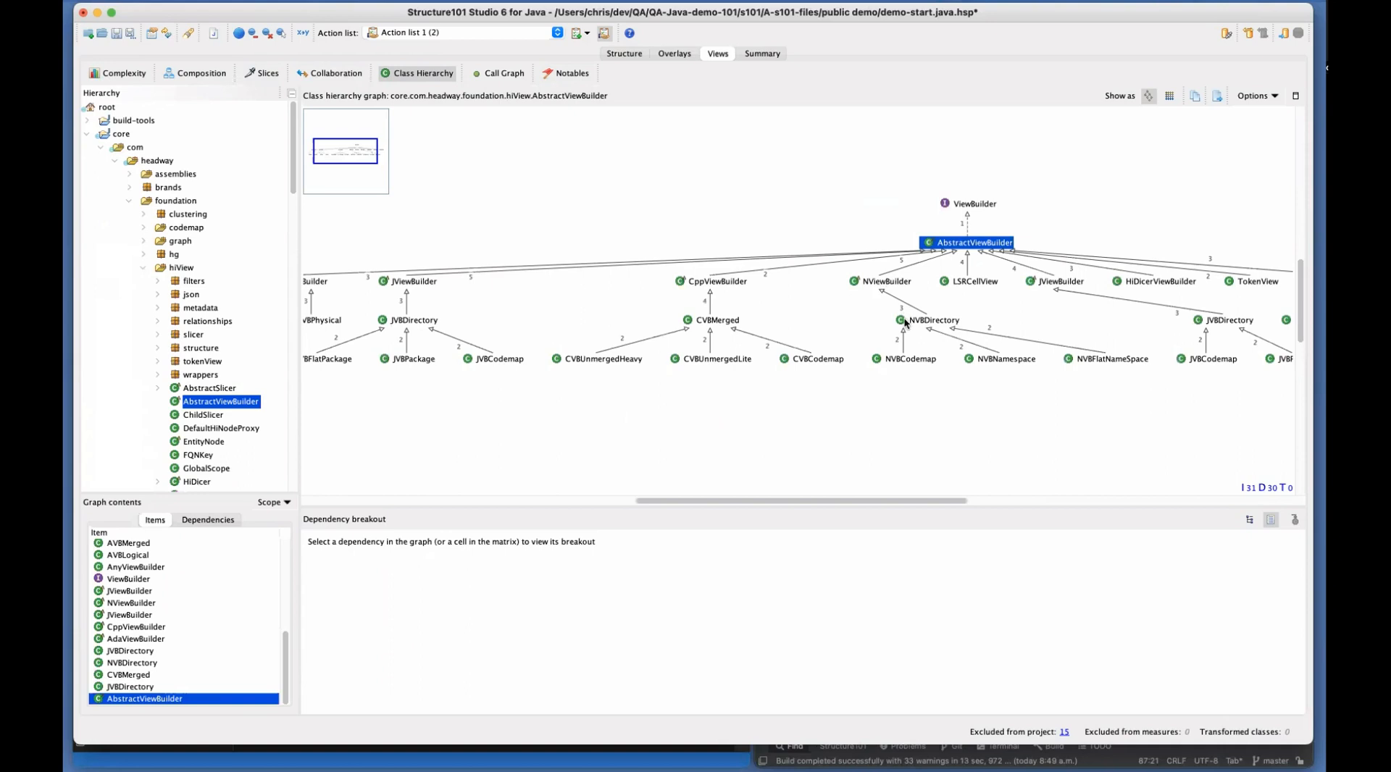
double_click(900, 360)
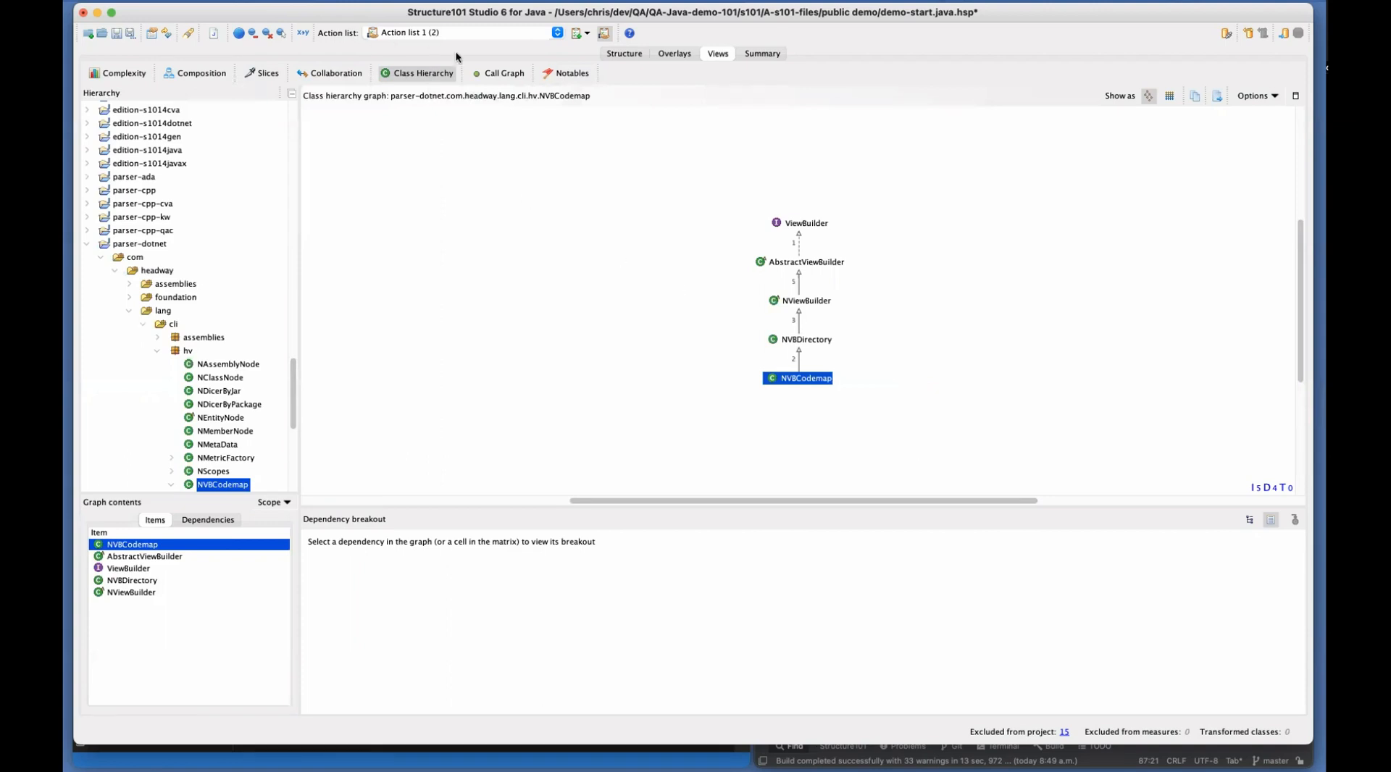
Display the call graphs of the Branding constructor and the getBrand method from the Branding class in core's com.headway.brands package
left_click(512, 75)
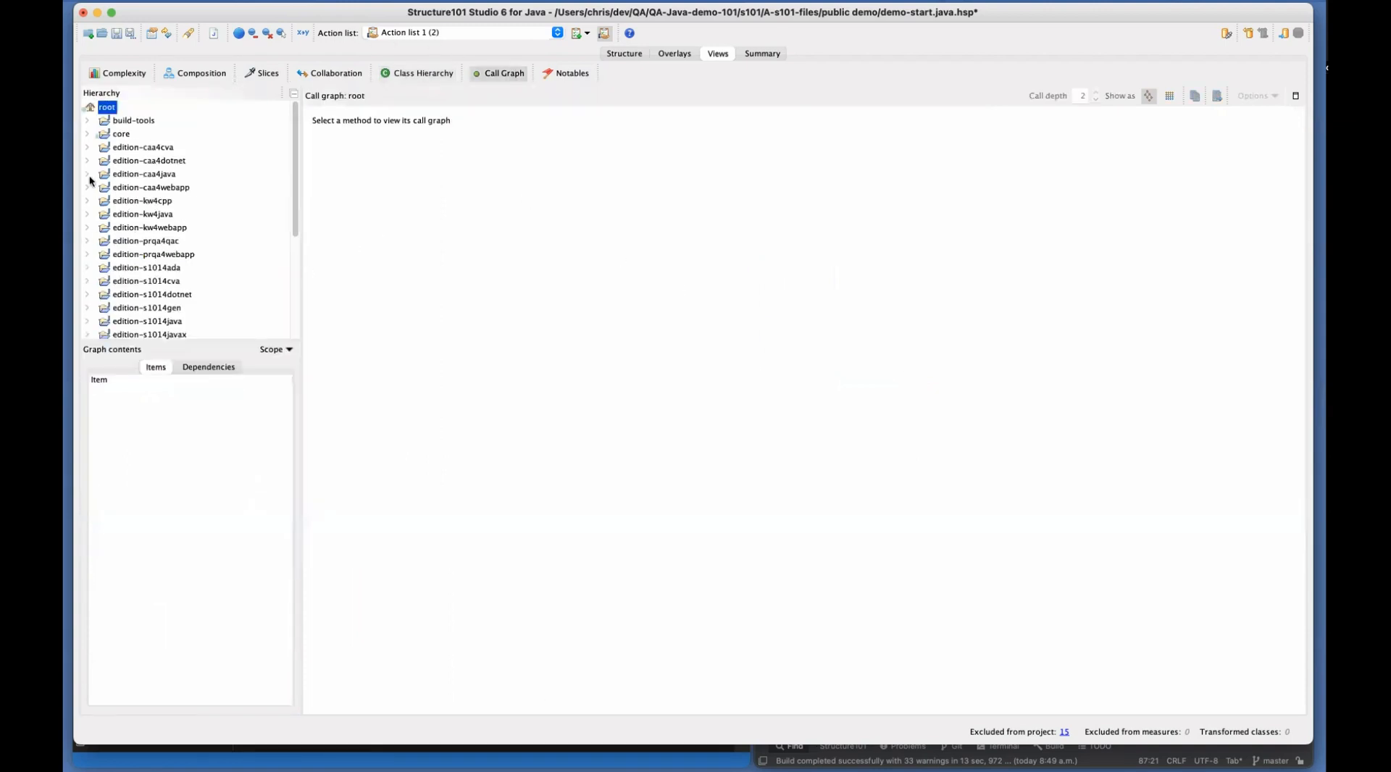
left_click(86, 134)
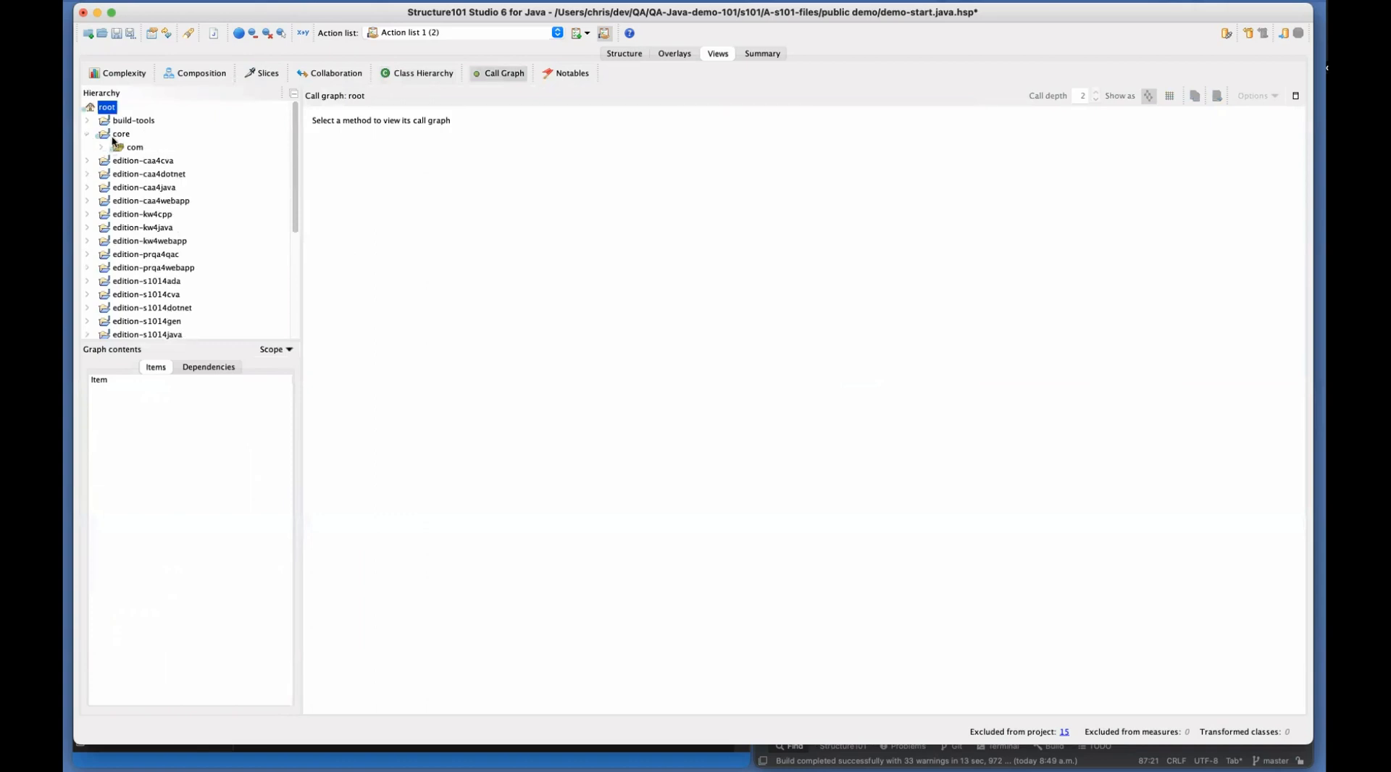
left_click(101, 148)
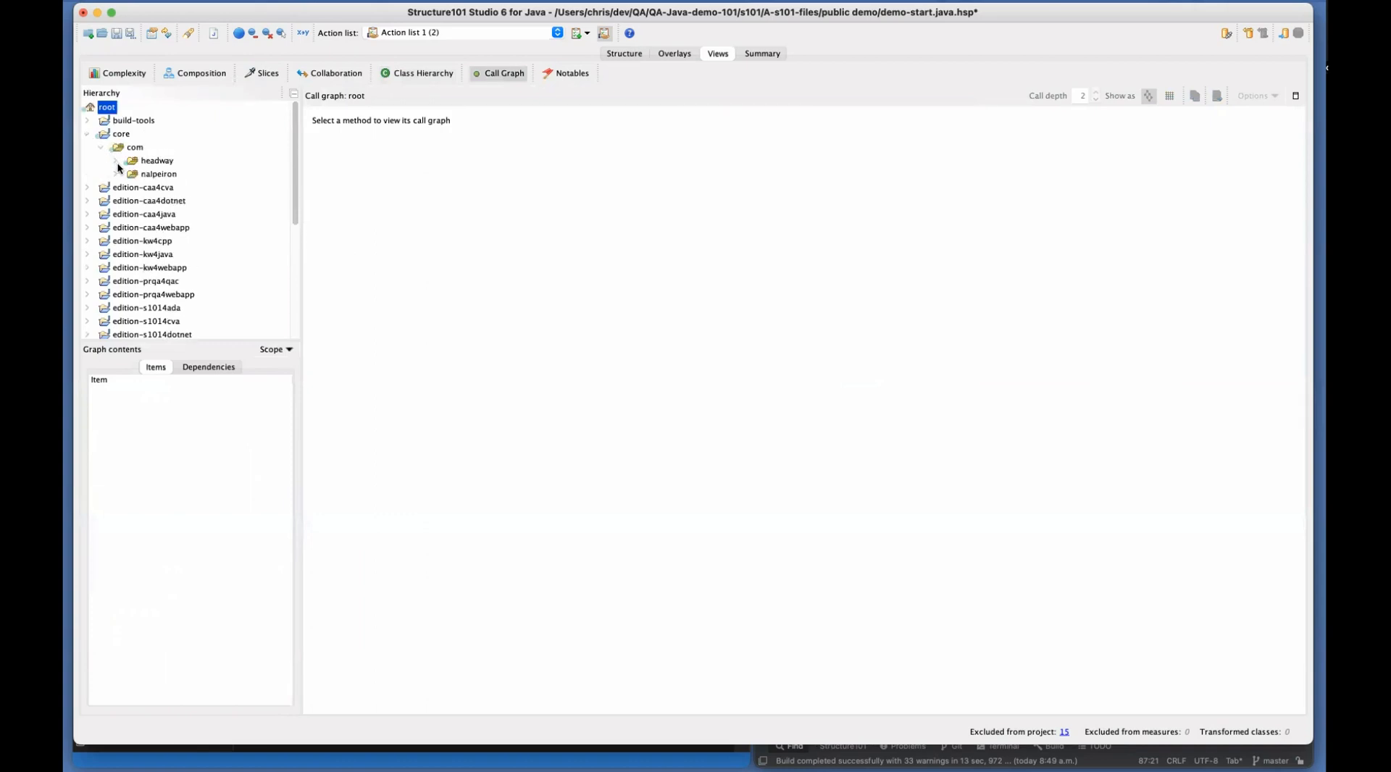
left_click(115, 160)
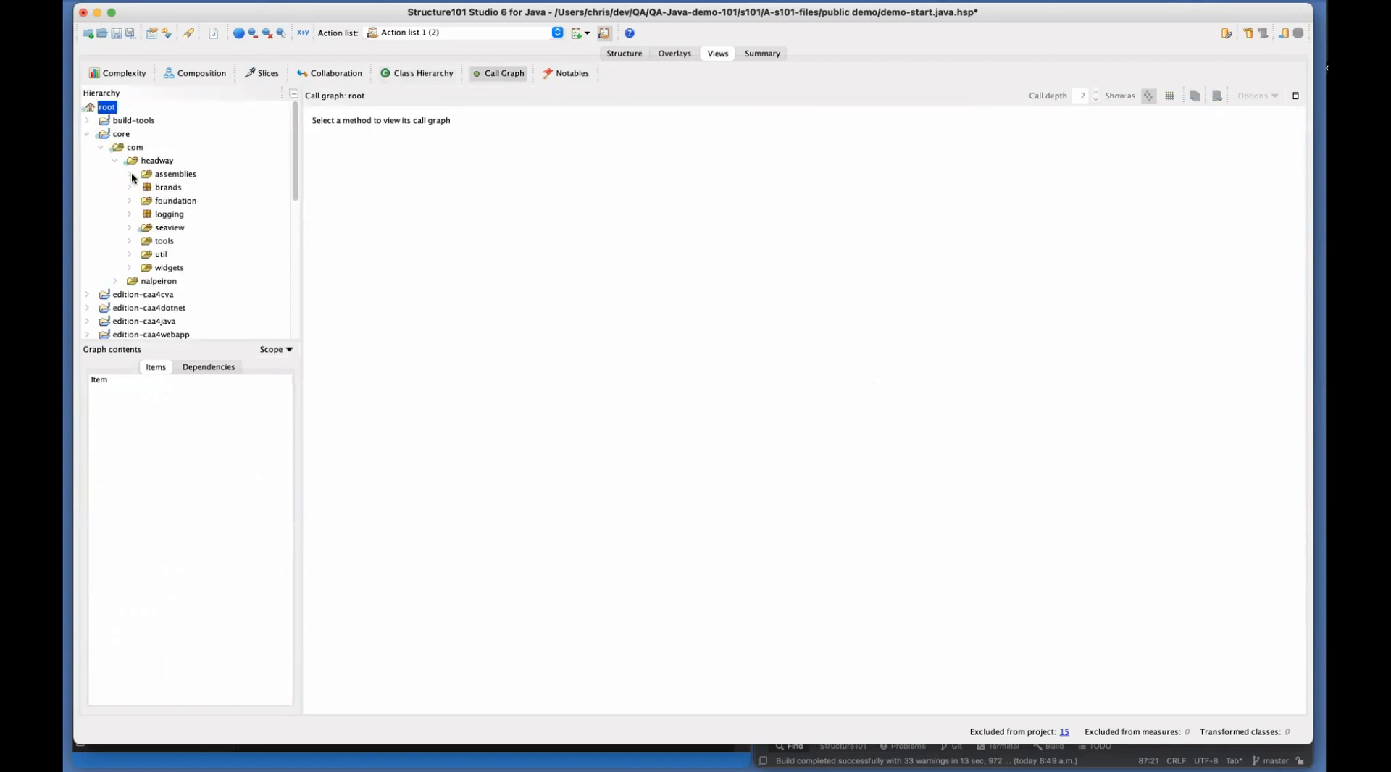
left_click(129, 187)
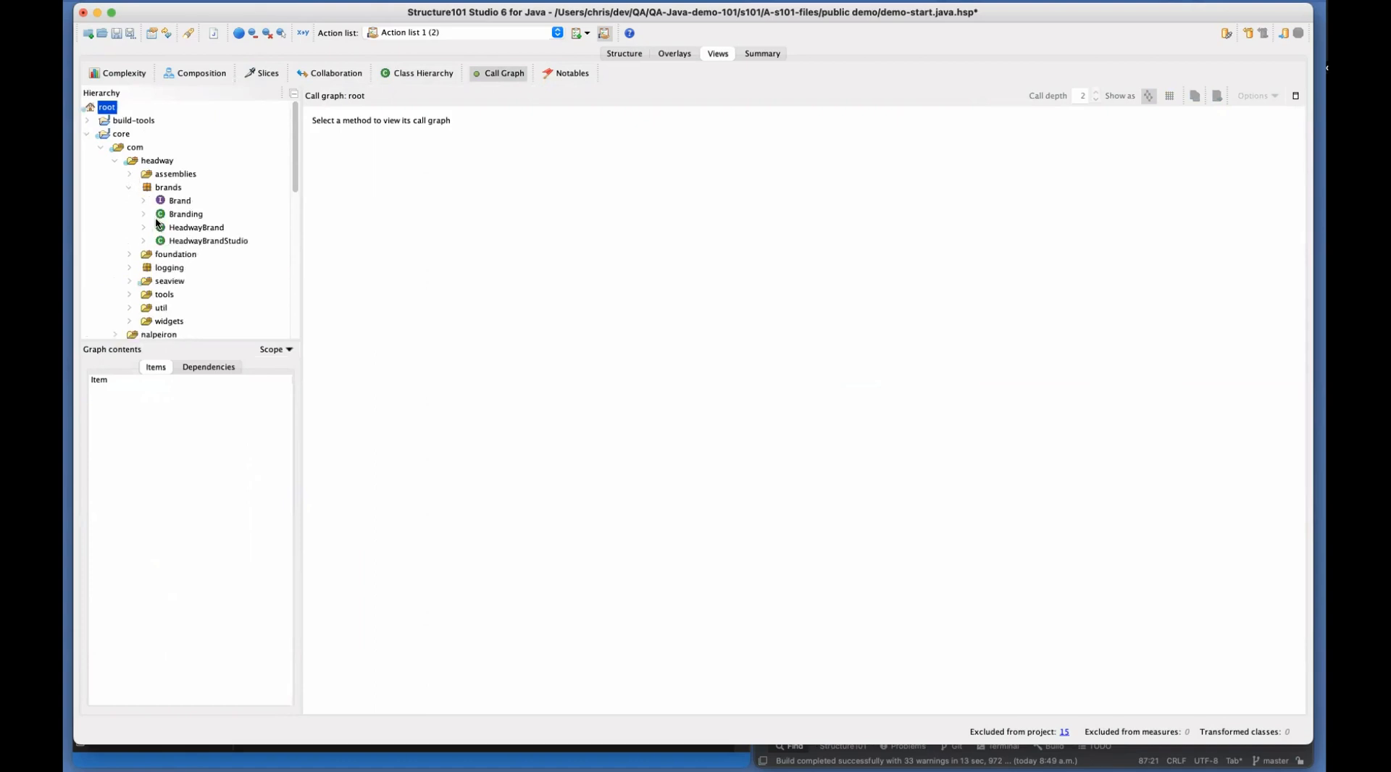
left_click(144, 214)
left_click(190, 243)
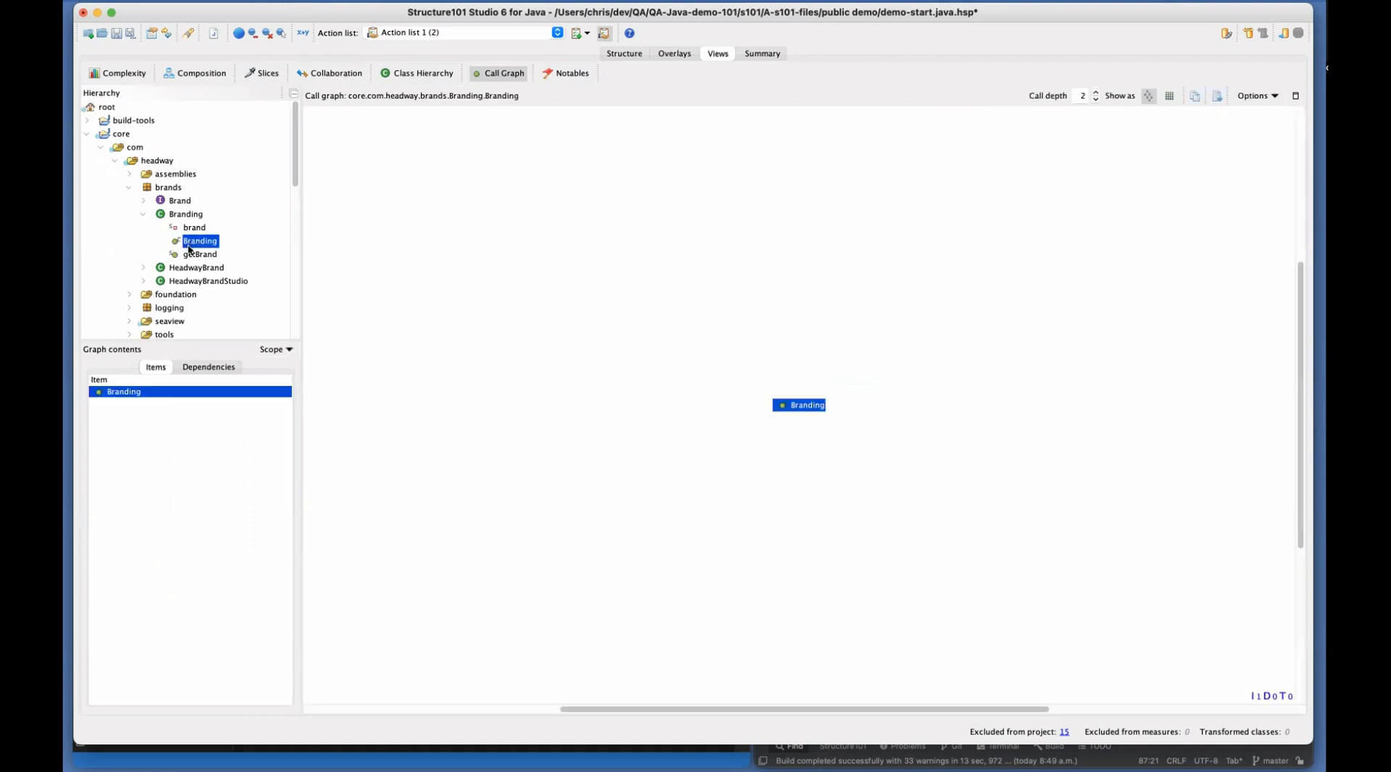
left_click(192, 254)
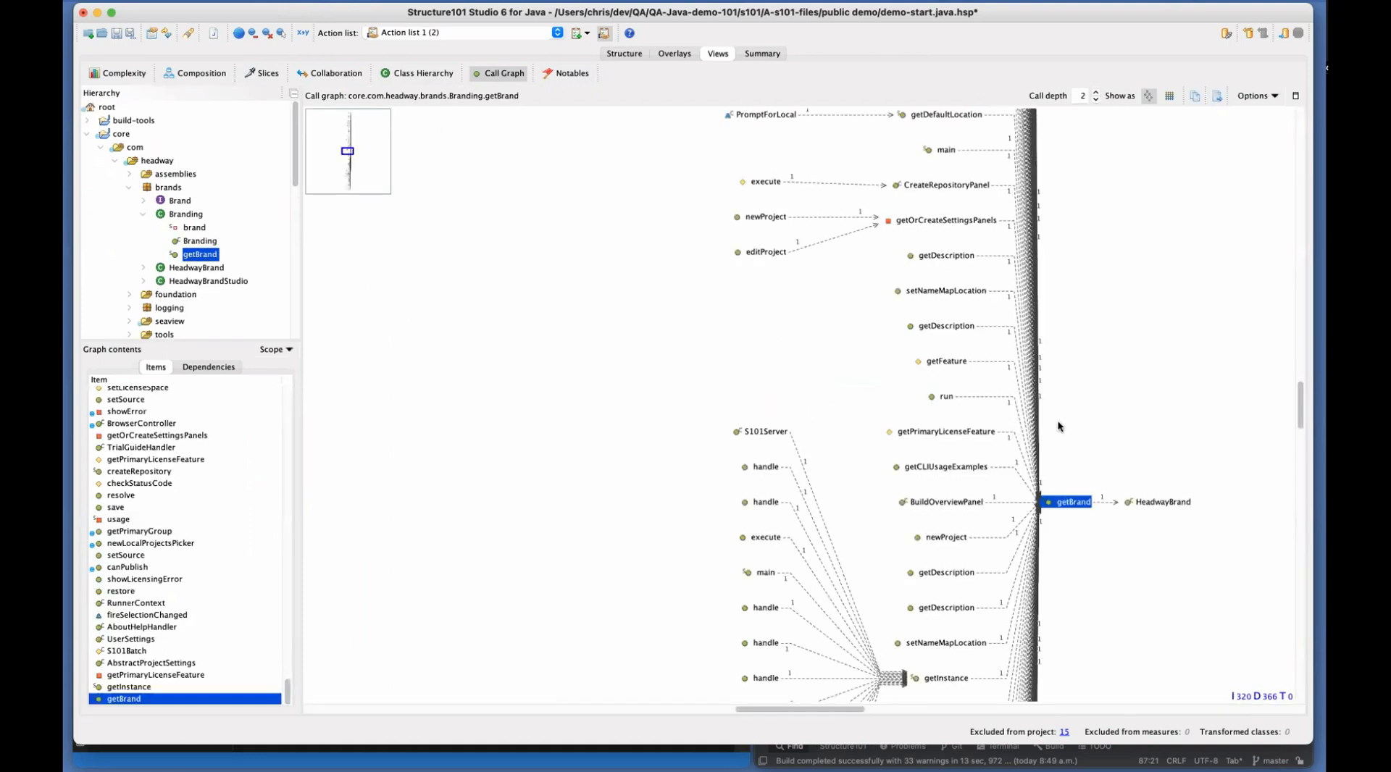
scroll(1058, 427, "down", 10)
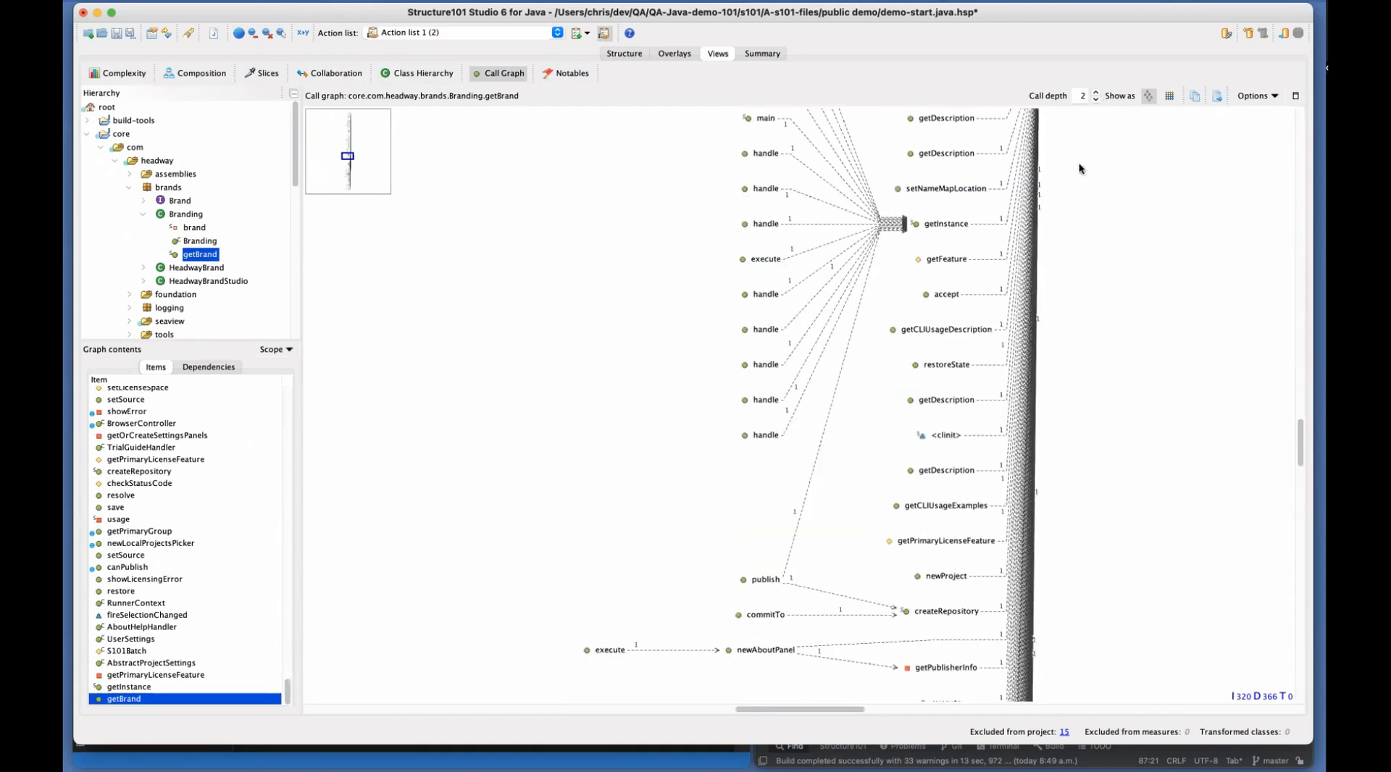
scroll(1079, 181, "up", 7)
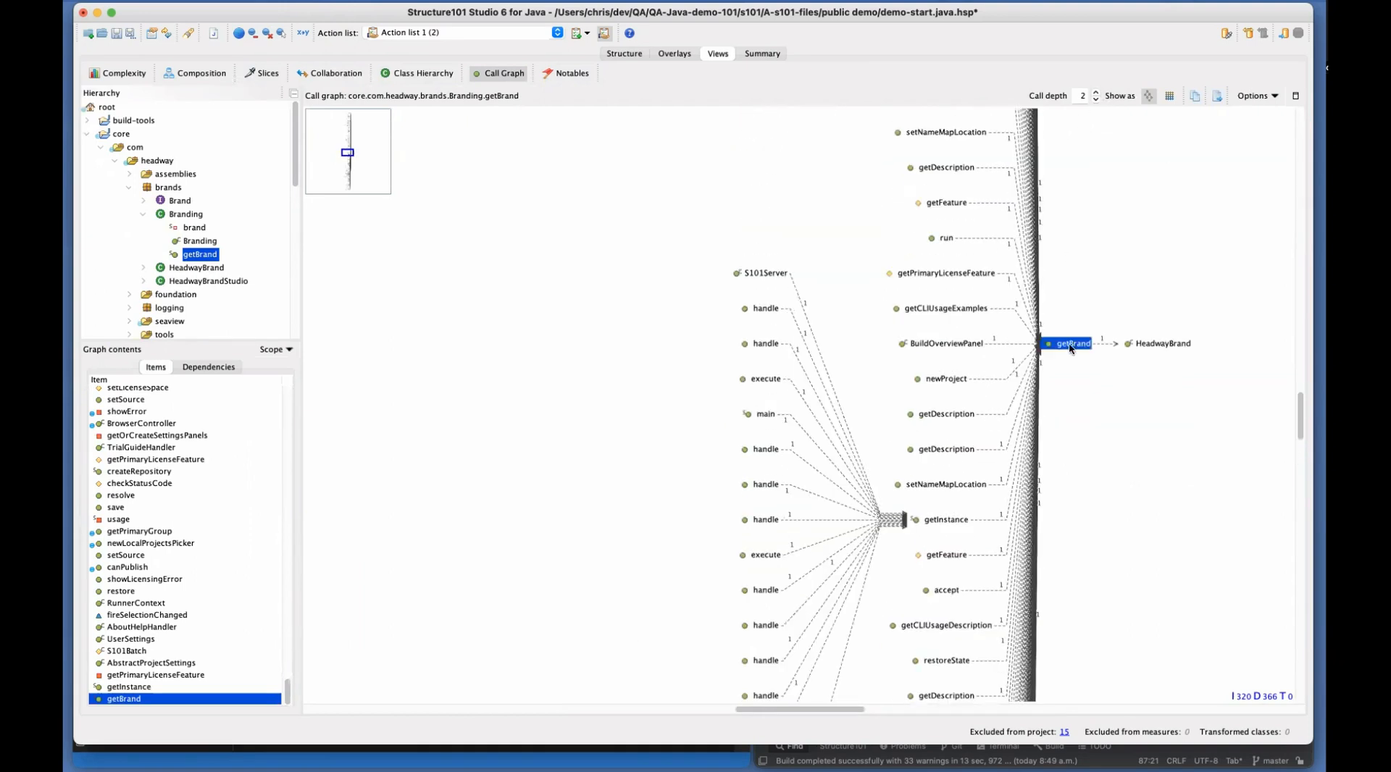
Set the getBrand graph's call depth to 4 and refocus the call graph on the UserSettings restore method that calls it
left_click(1095, 93)
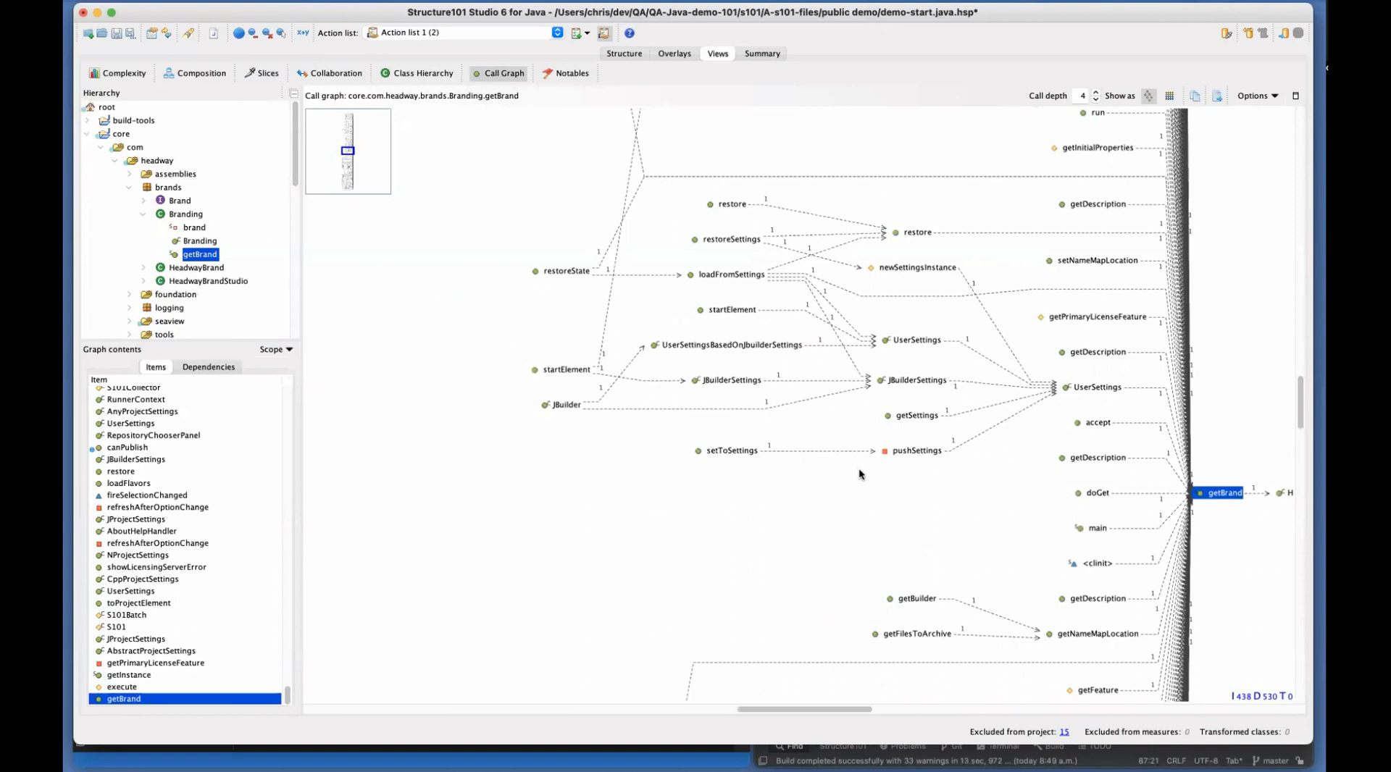
scroll(858, 468, "up", 5)
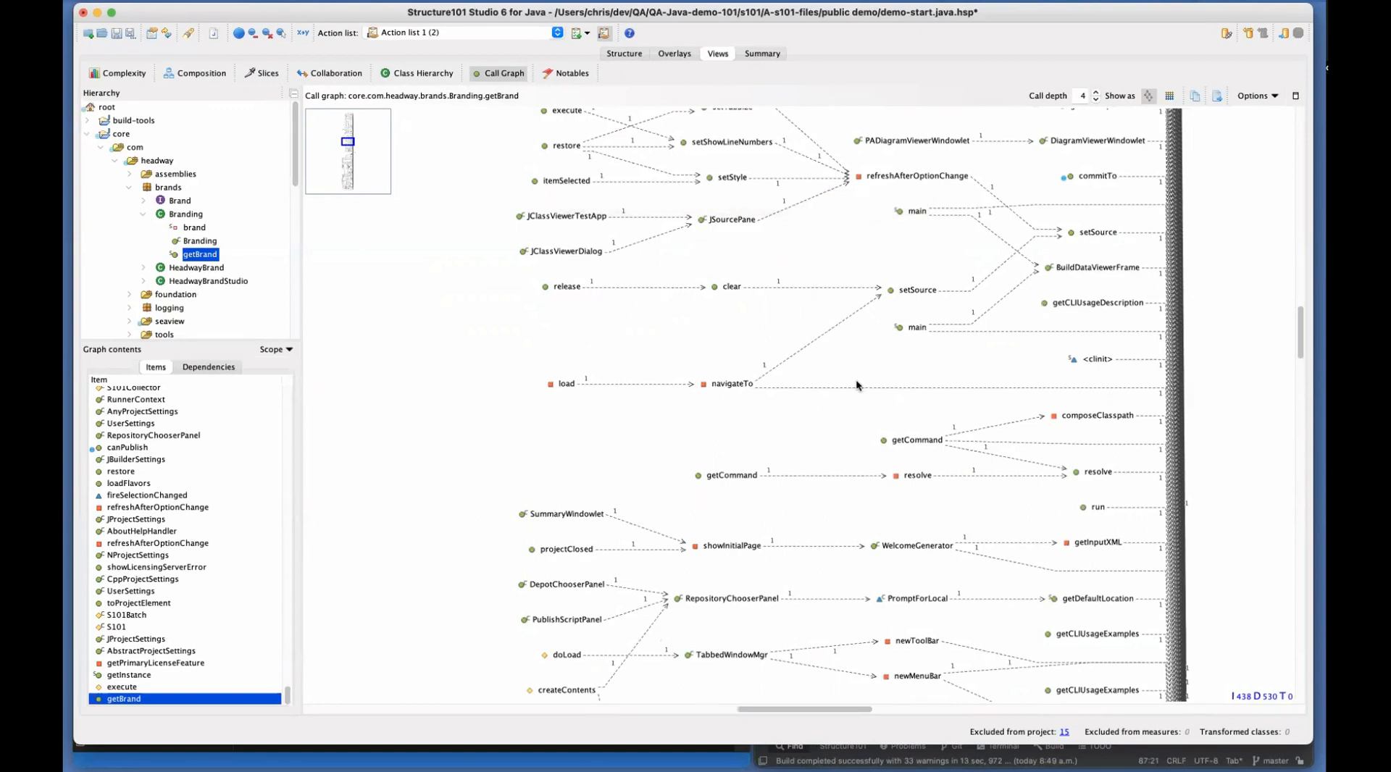
scroll(855, 380, "down", 7)
scroll(855, 383, "down", 4)
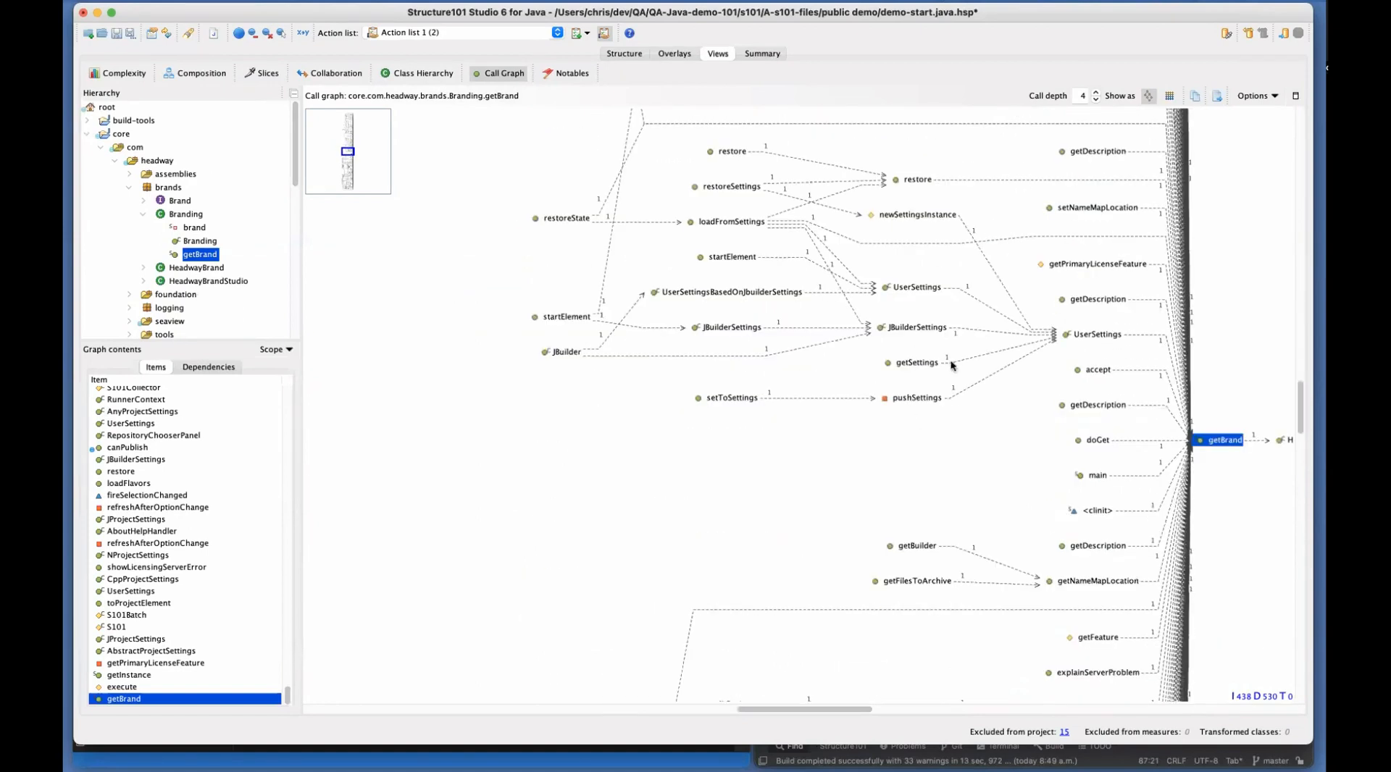
double_click(914, 178)
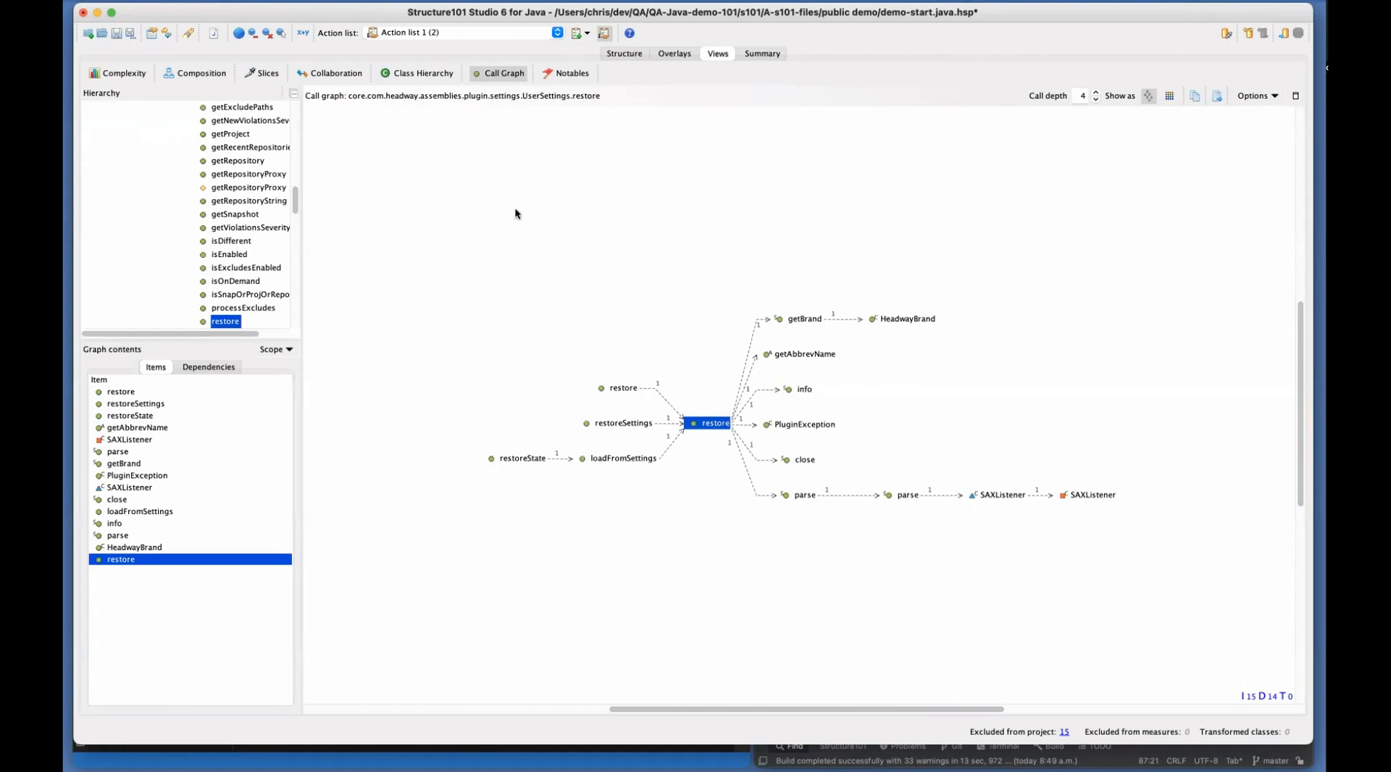
Return to the notables view and list the split packages
left_click(558, 75)
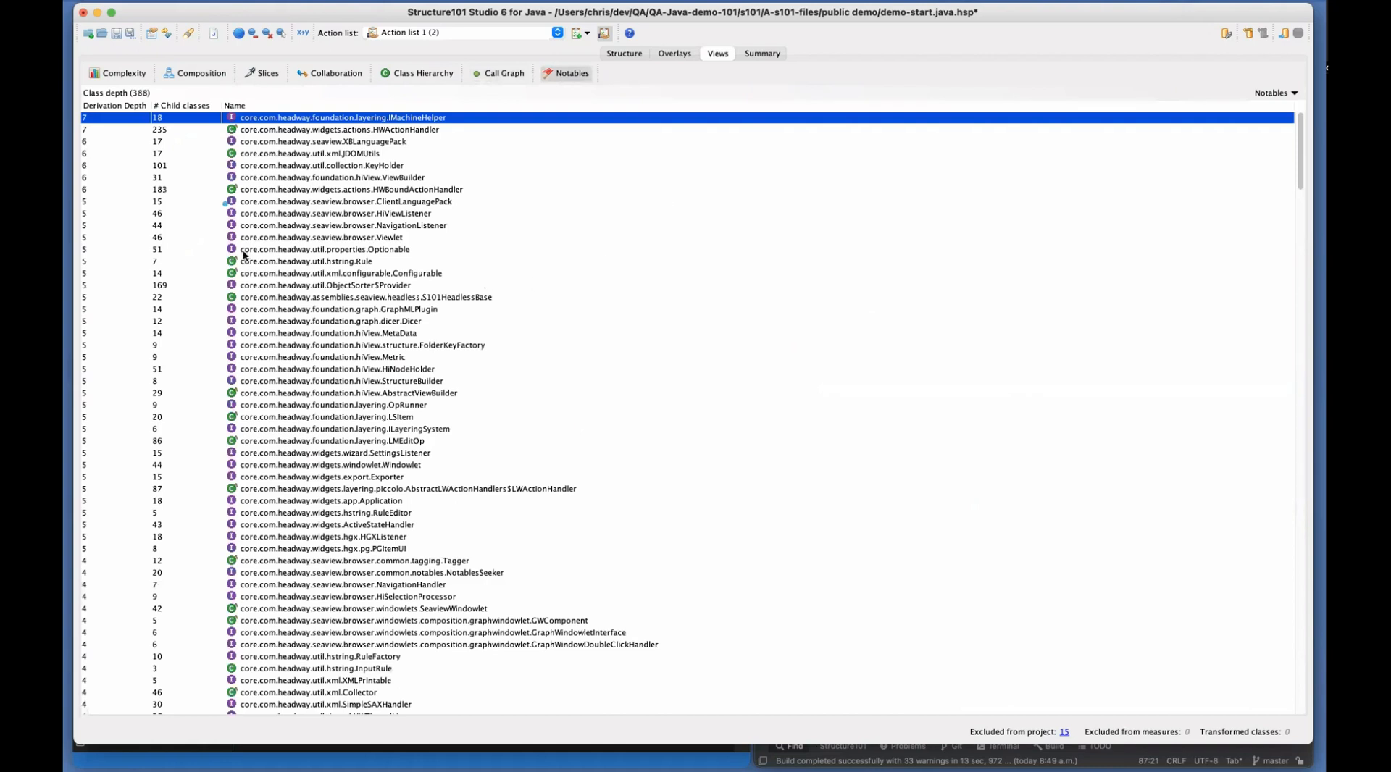
left_click(1293, 93)
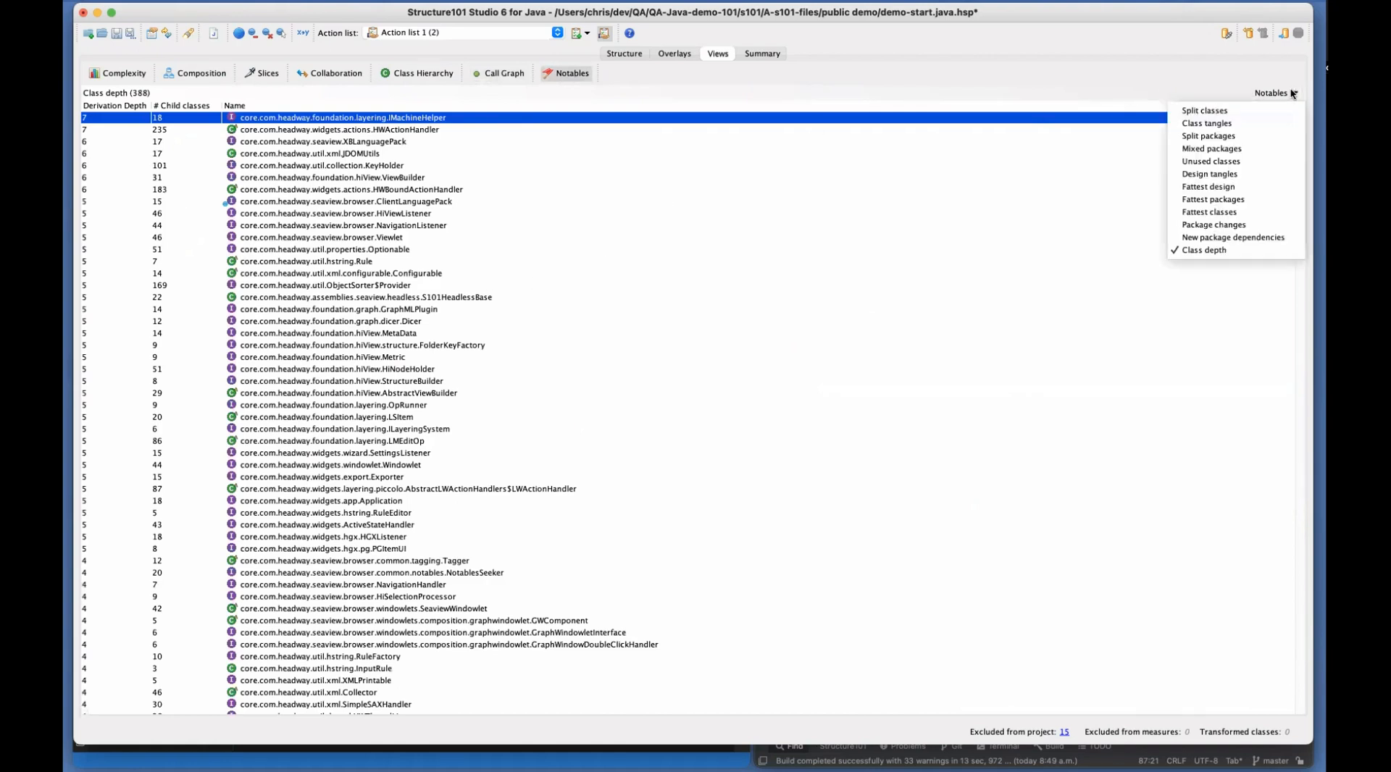
left_click(1228, 136)
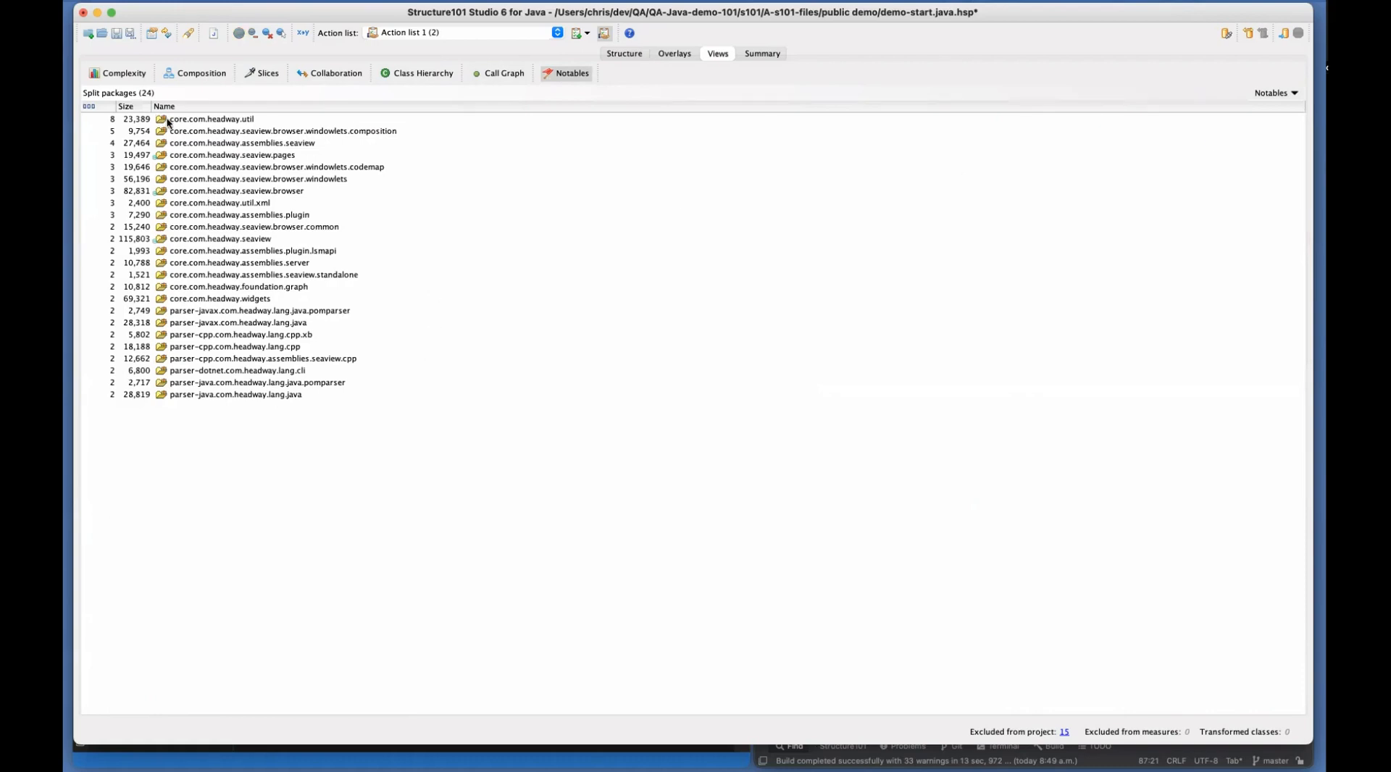
Go from the split package core.com.headway.util to its levelized structure map
left_click(219, 121)
right_click(219, 120)
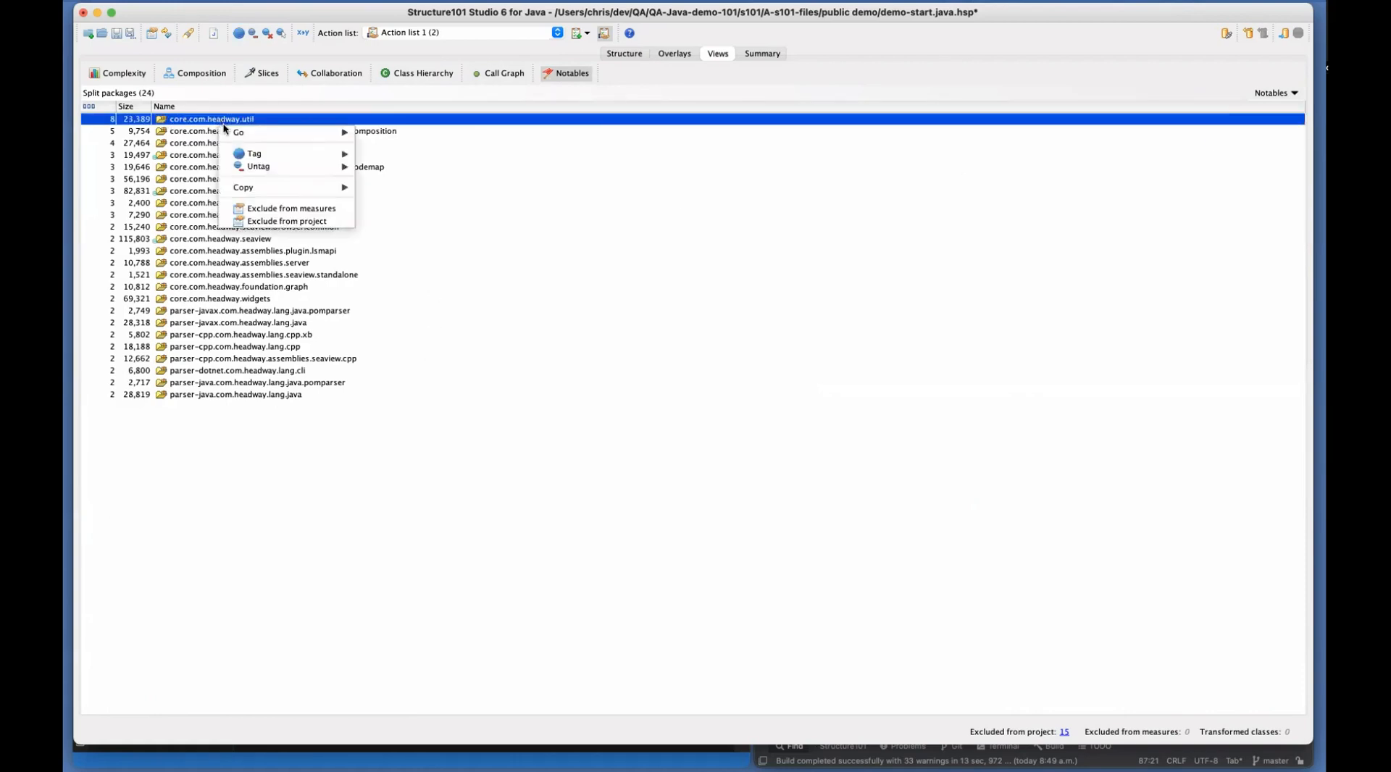
mouse_move(304, 132)
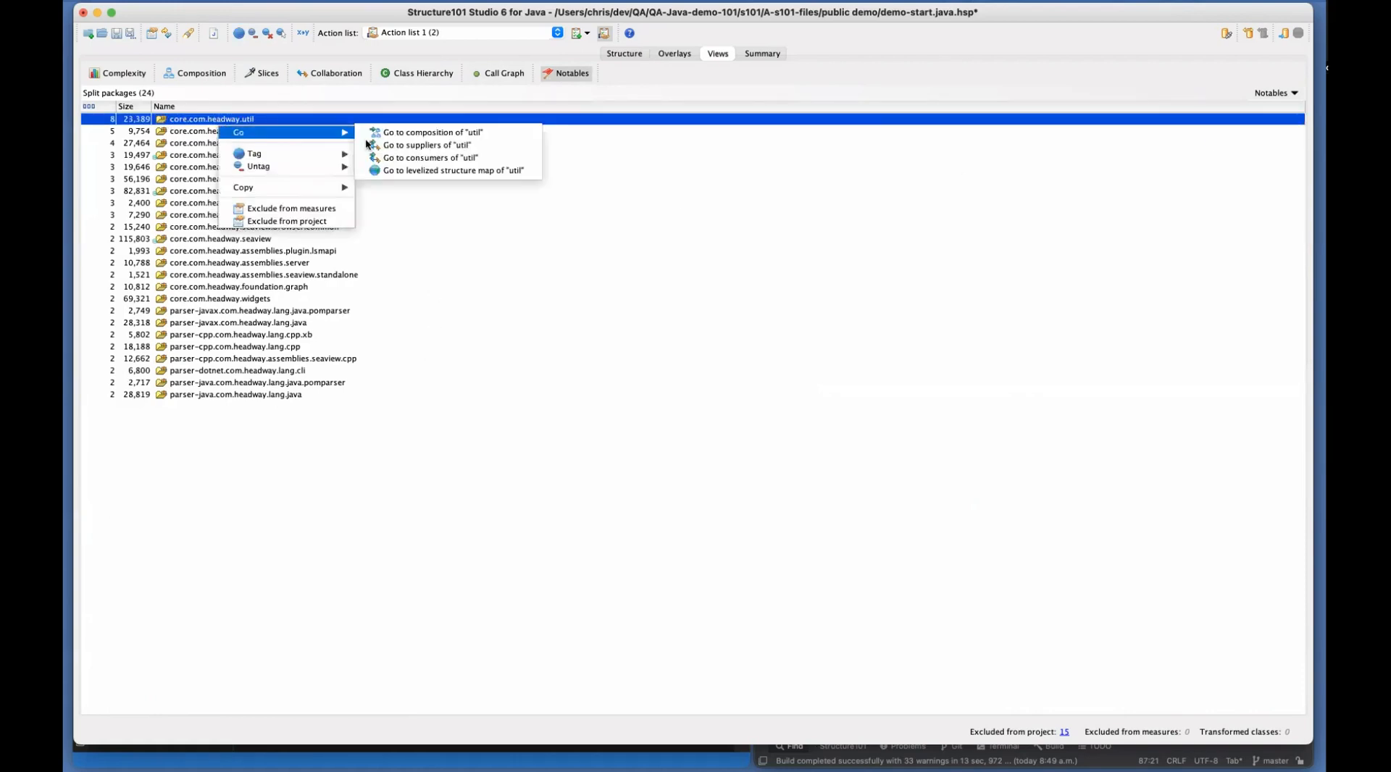
left_click(479, 171)
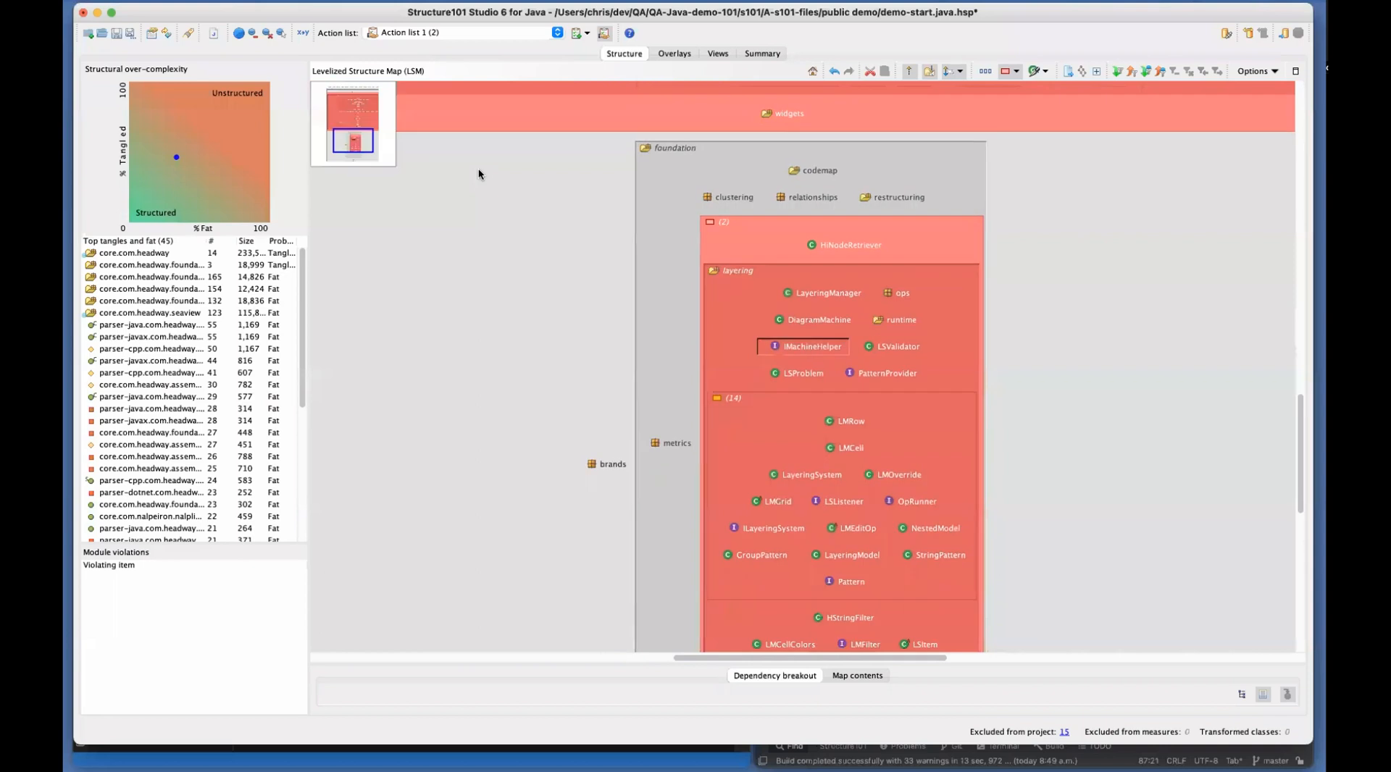
Collapse the foundation package in the structure map and filter the map to core's com.headway.util package
double_click(801, 366)
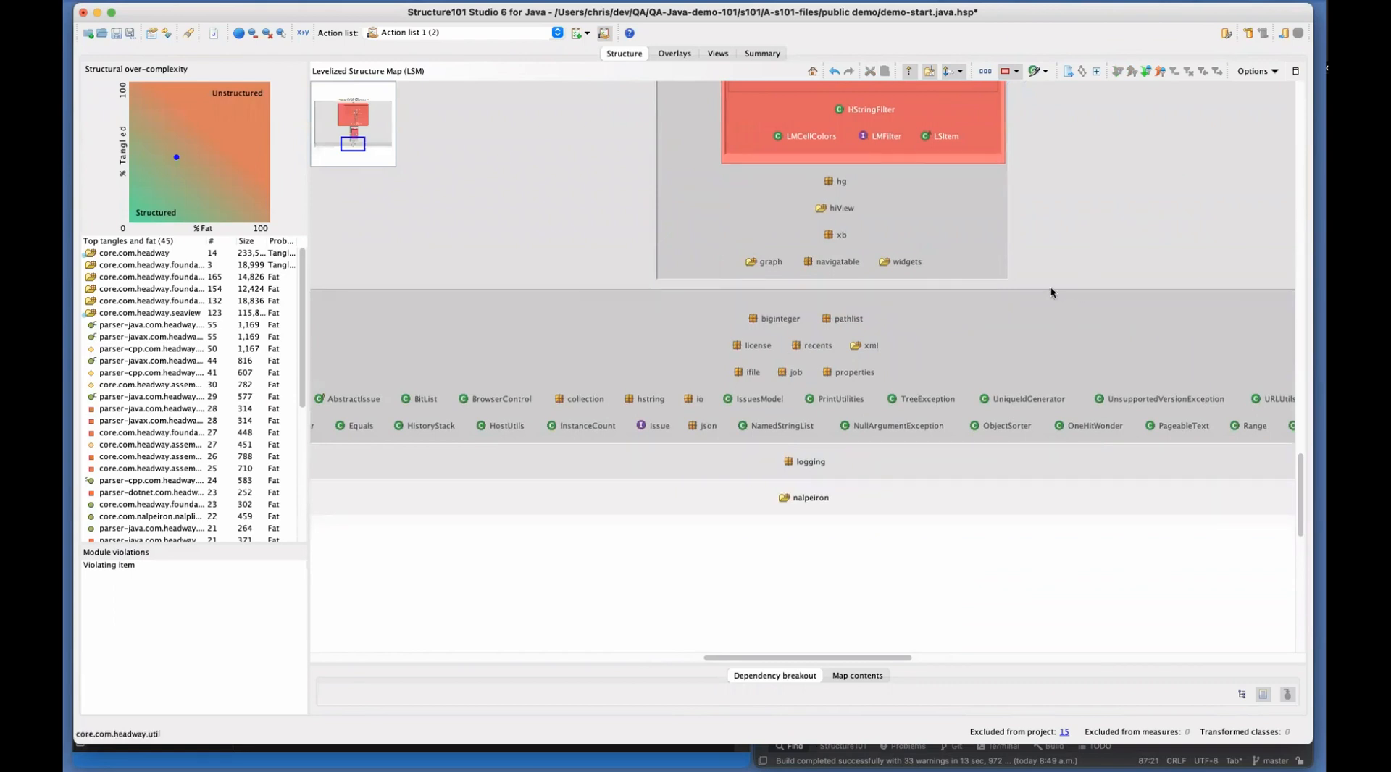
double_click(936, 202)
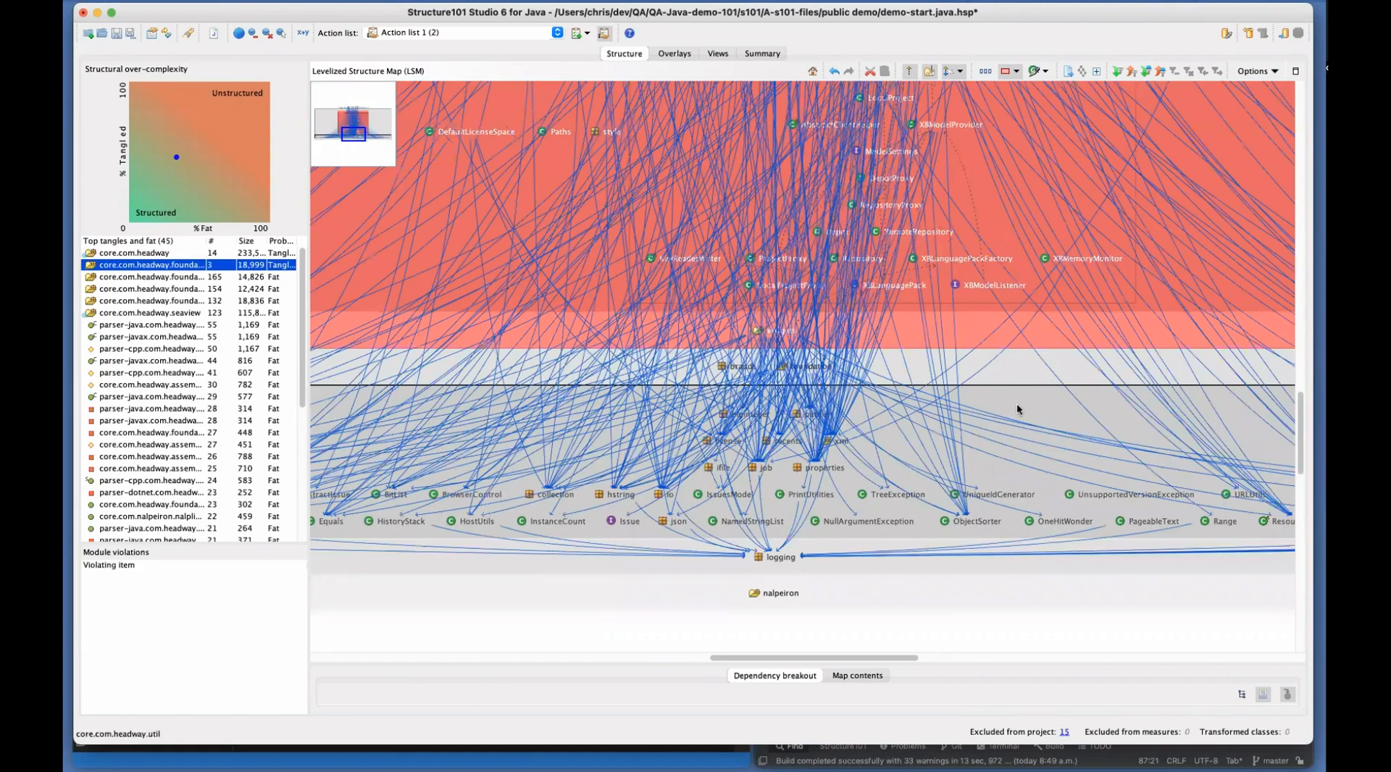
left_click(1113, 69)
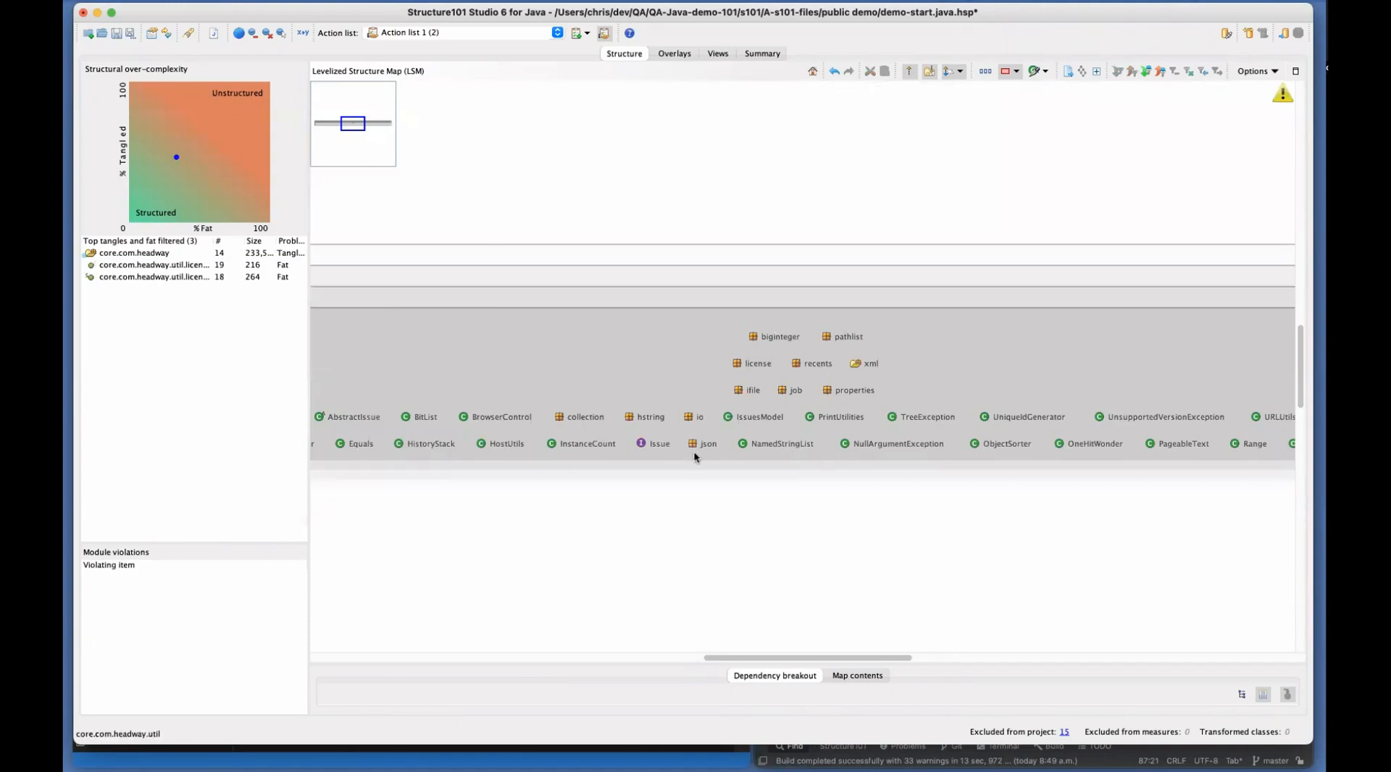
Inspect the dependencies of the properties package and the TreeException class inside util
left_click_drag(867, 660, 681, 657)
left_click_drag(777, 661, 886, 654)
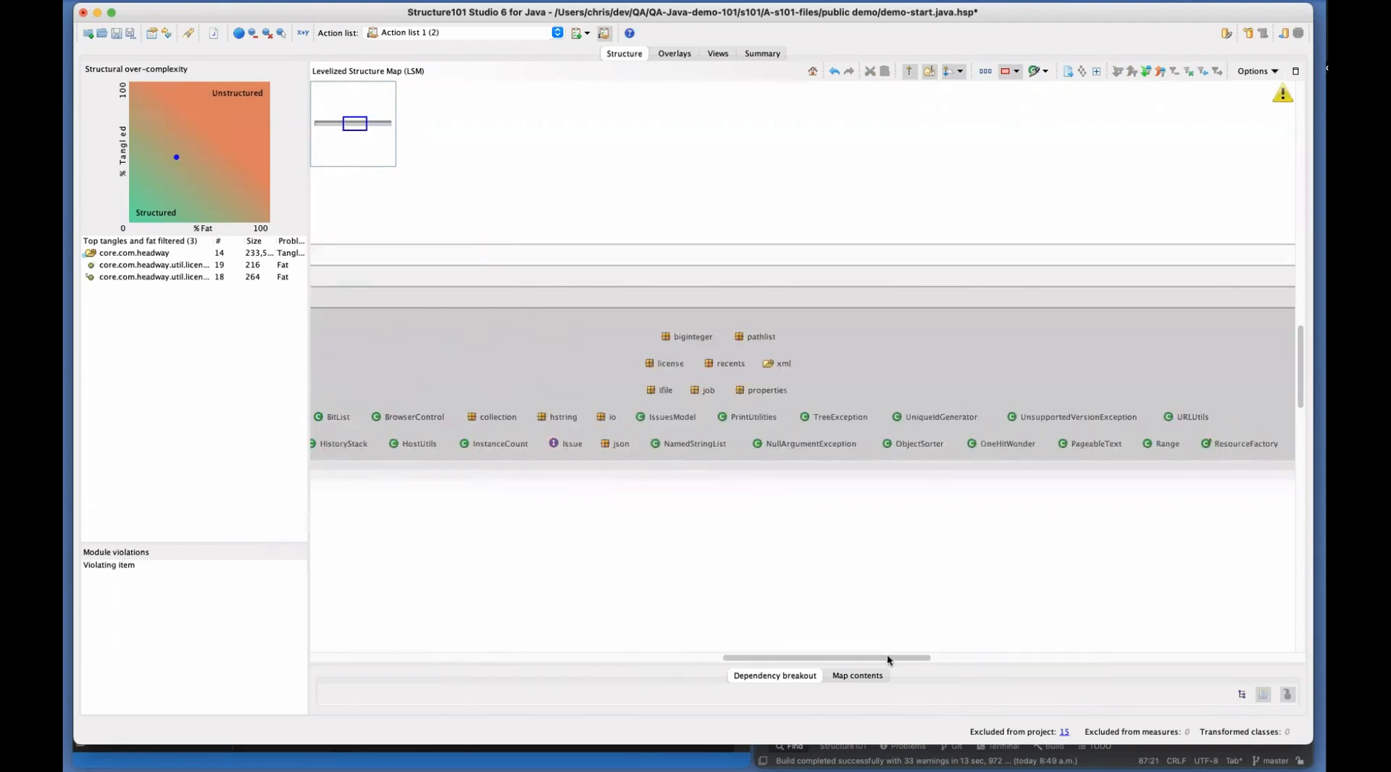
left_click(771, 393)
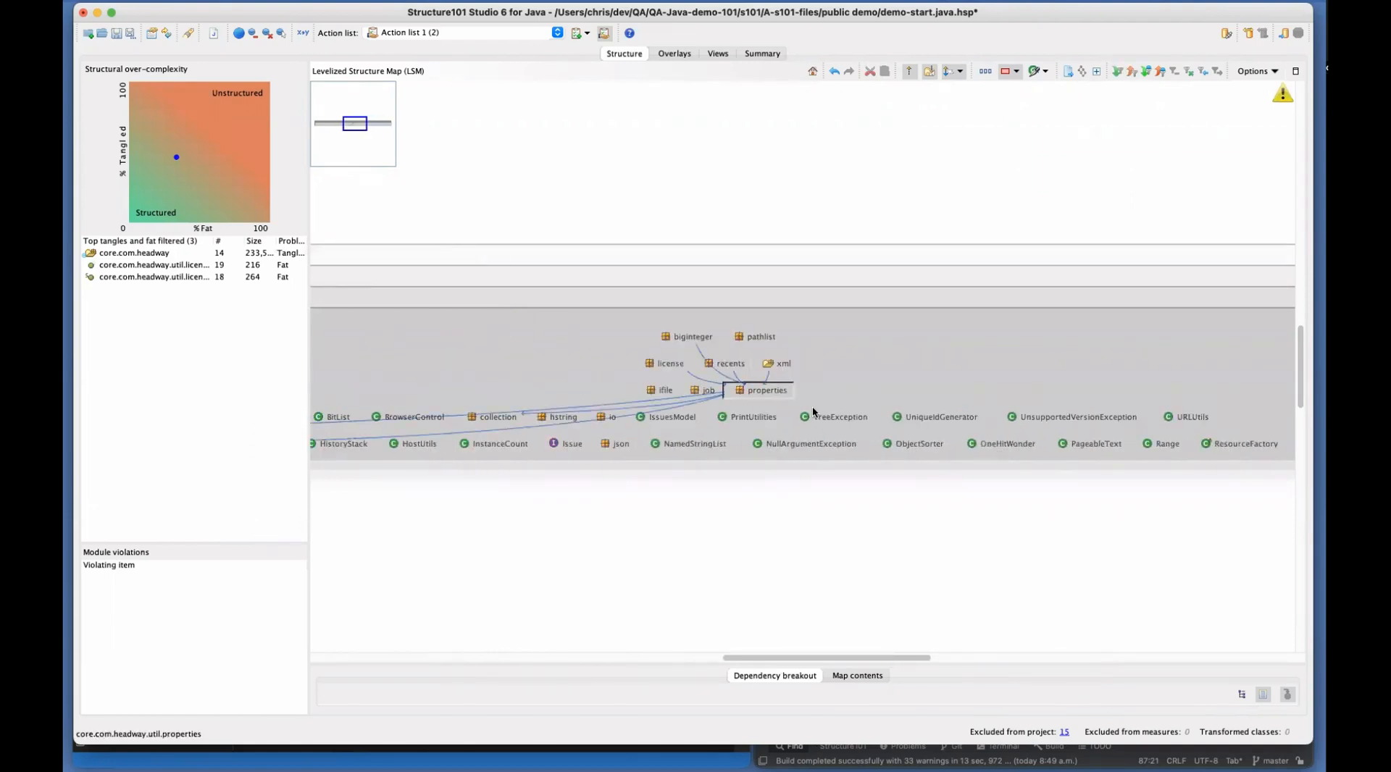
left_click(811, 408)
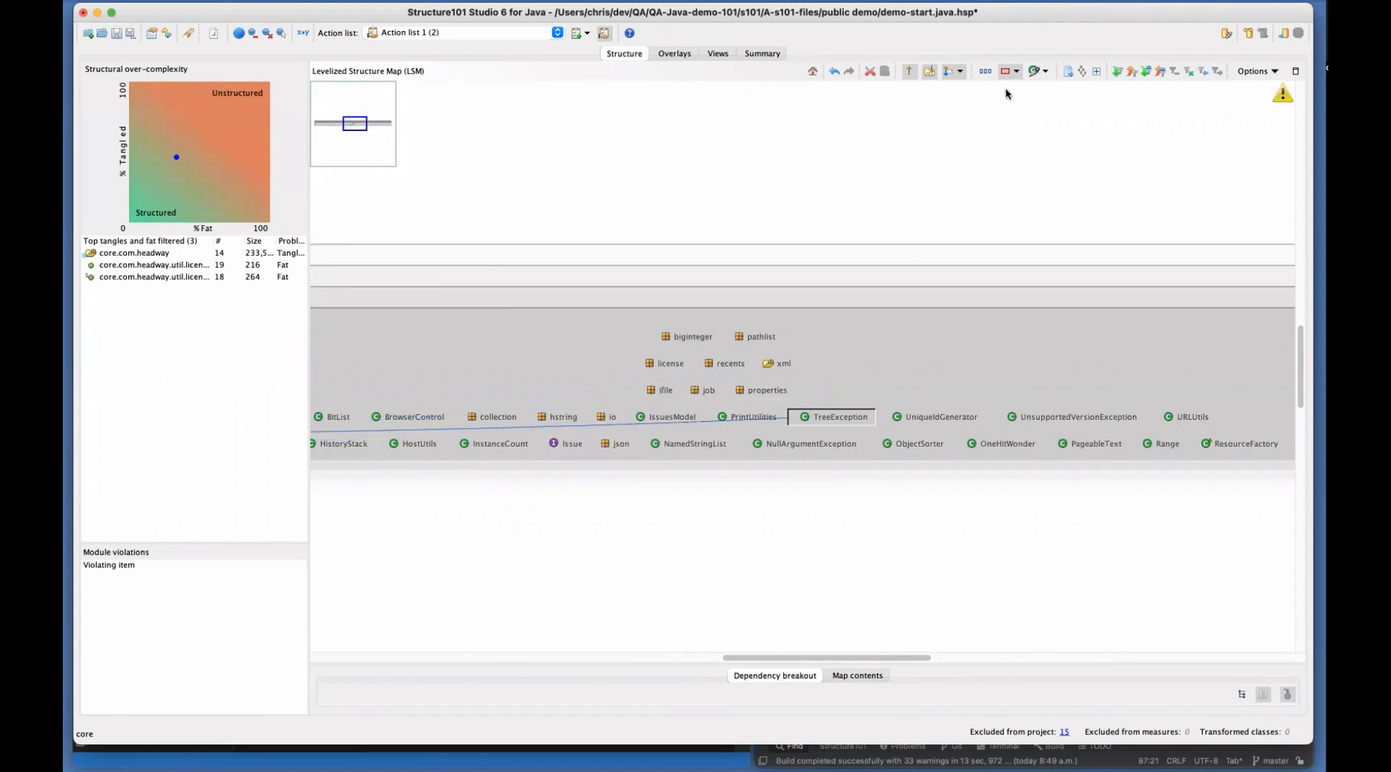
Show all dependencies in the util map, and return to showing only the dependencies on the selected item
left_click(959, 71)
left_click(967, 109)
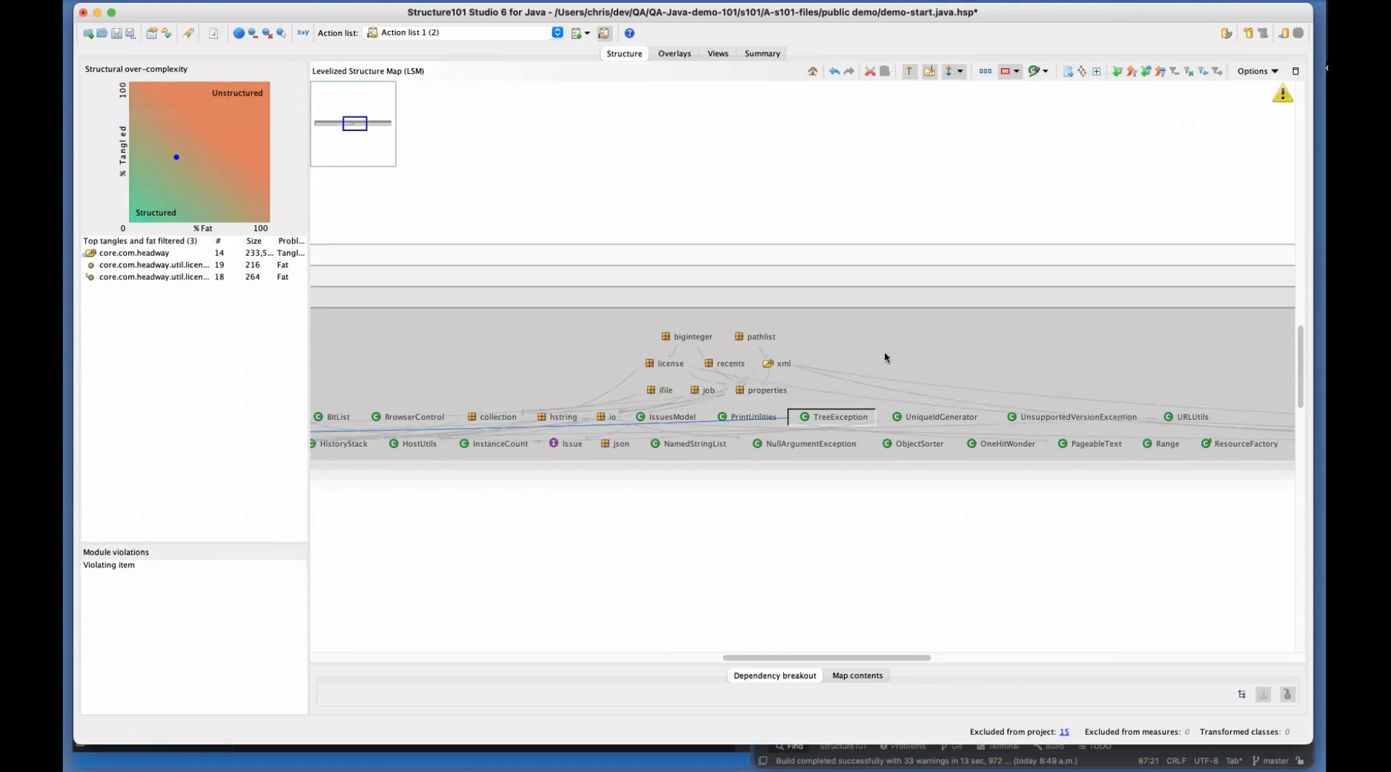
left_click(959, 72)
left_click(965, 85)
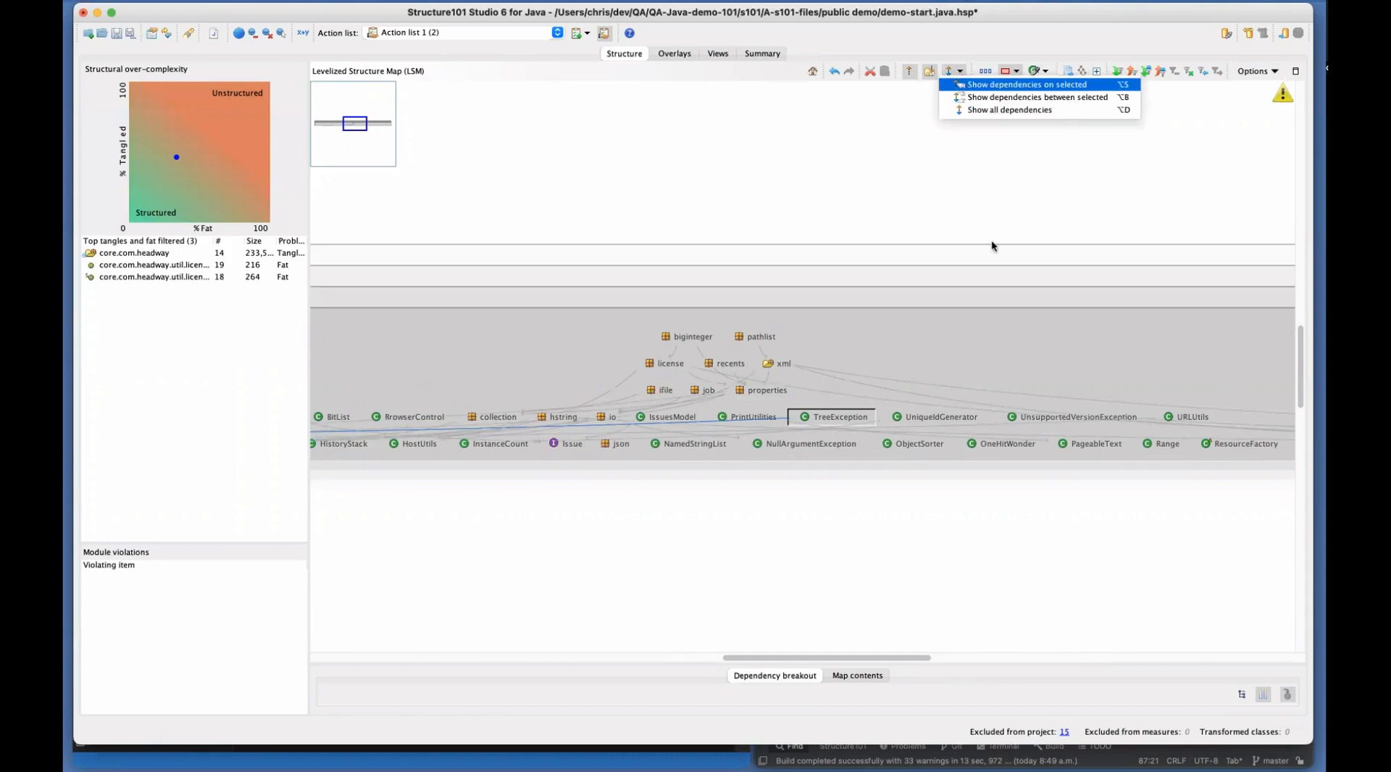
left_click(947, 185)
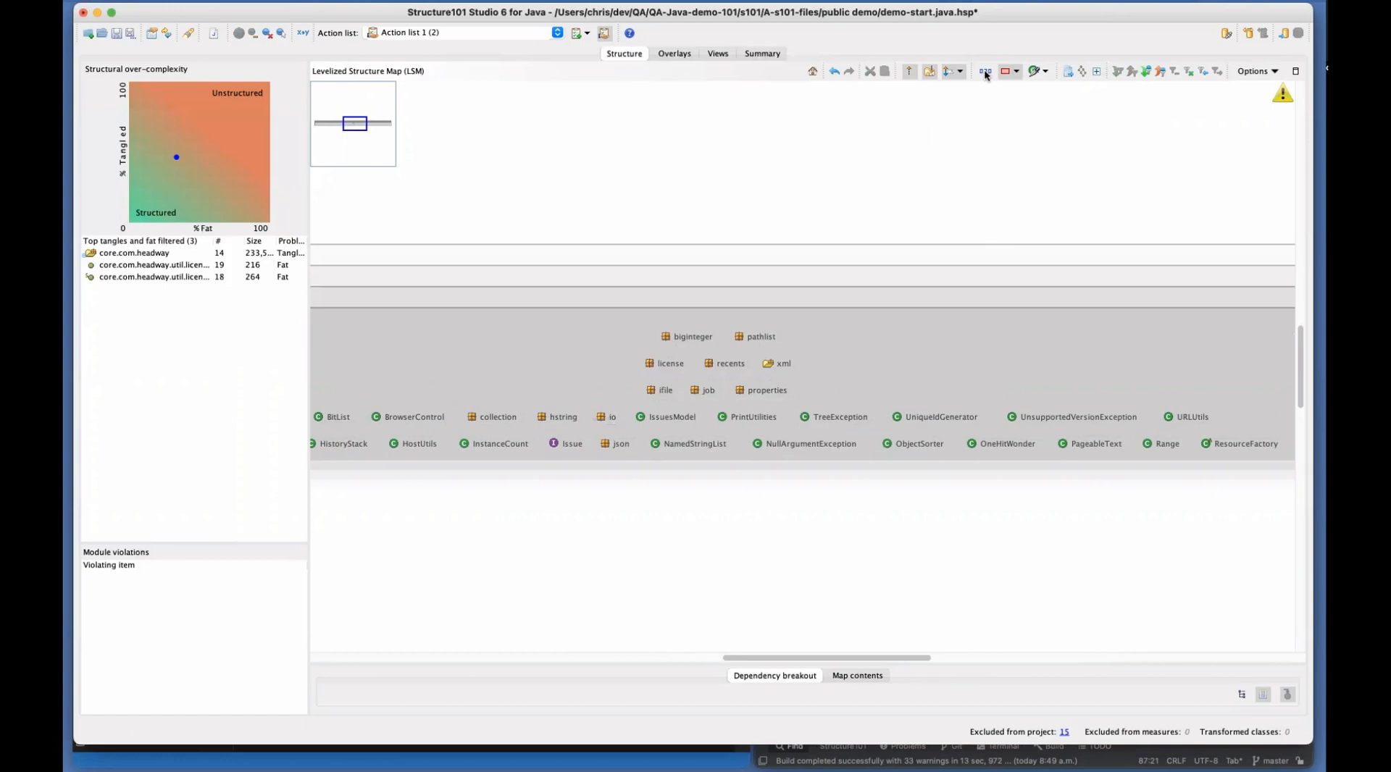
Partition util's contents into clusters and select the TreeException, PrintUtilities, UnsupportedVersionException and AbstractIssue clusters in turn
left_click(985, 72)
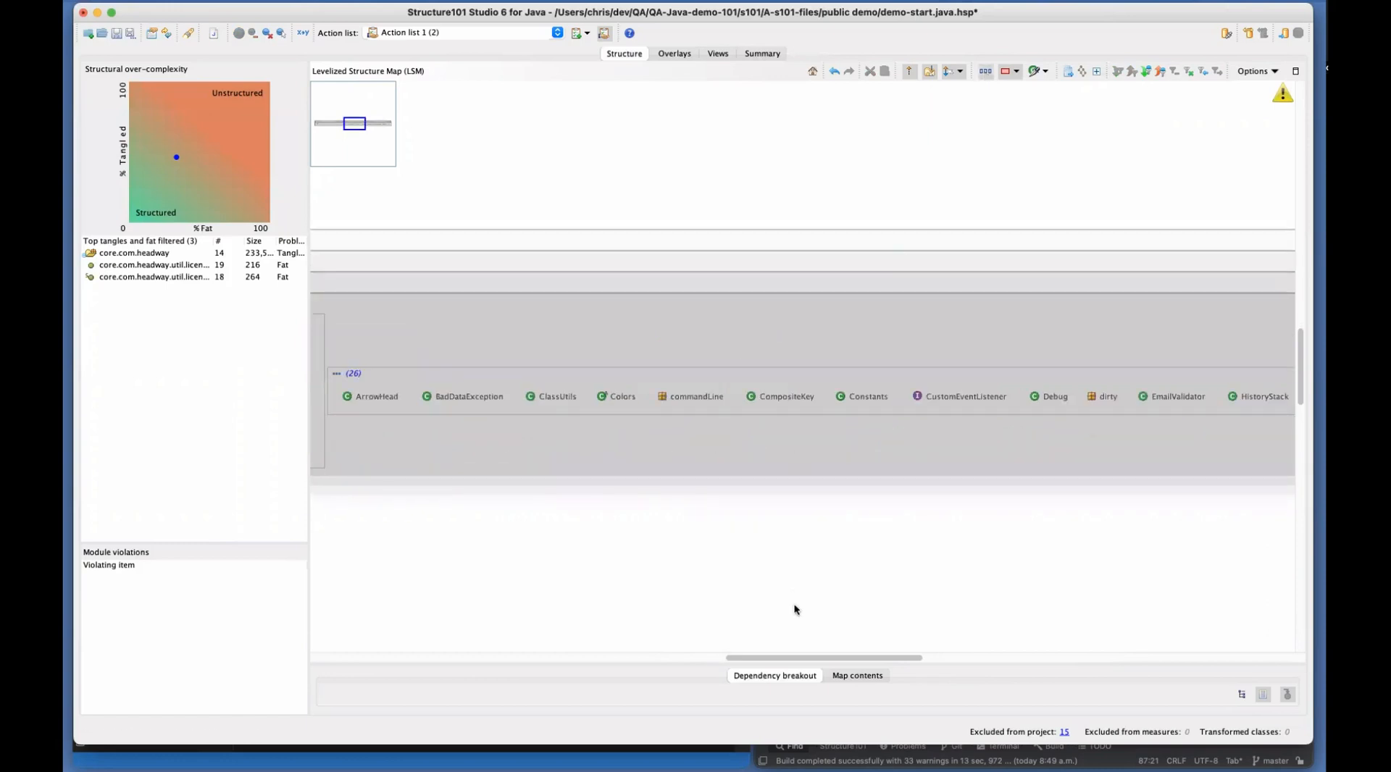
left_click_drag(811, 655, 515, 654)
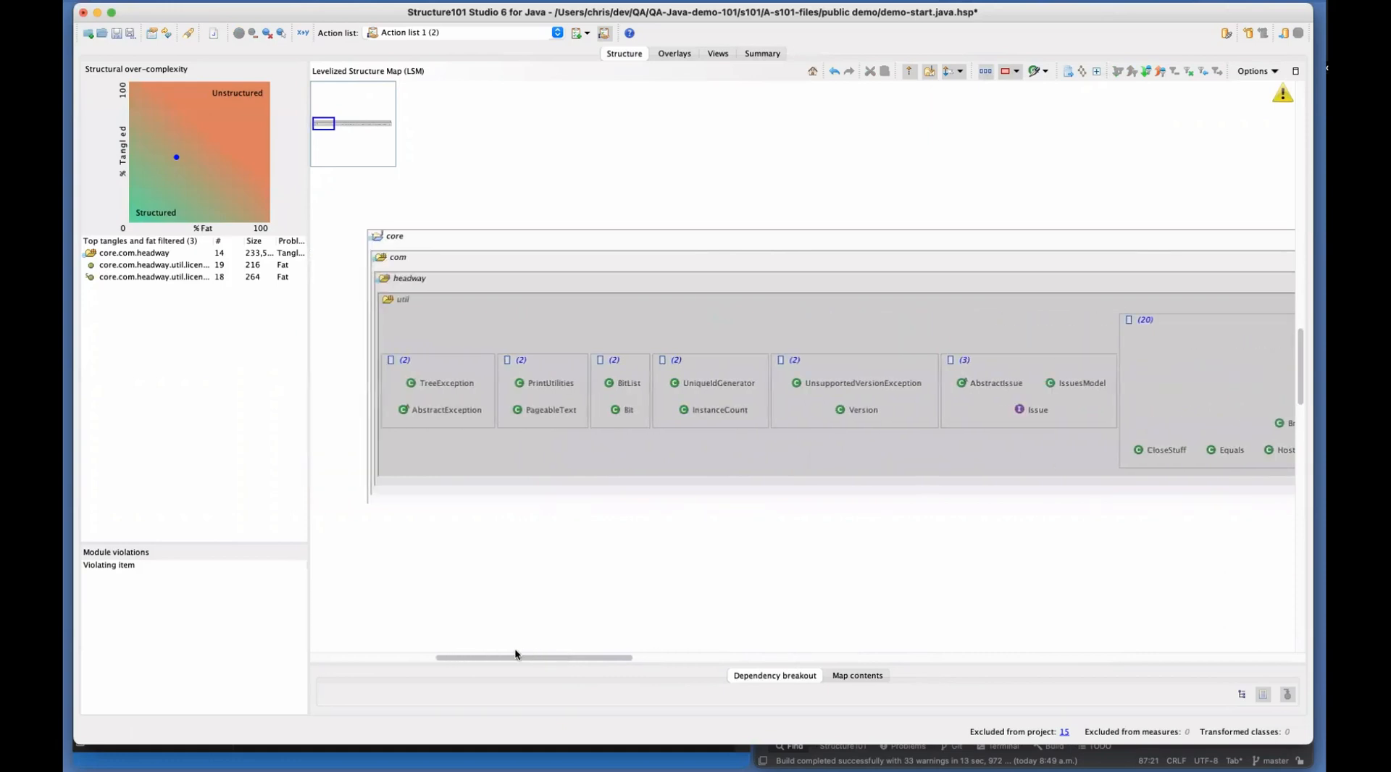
left_click(437, 360)
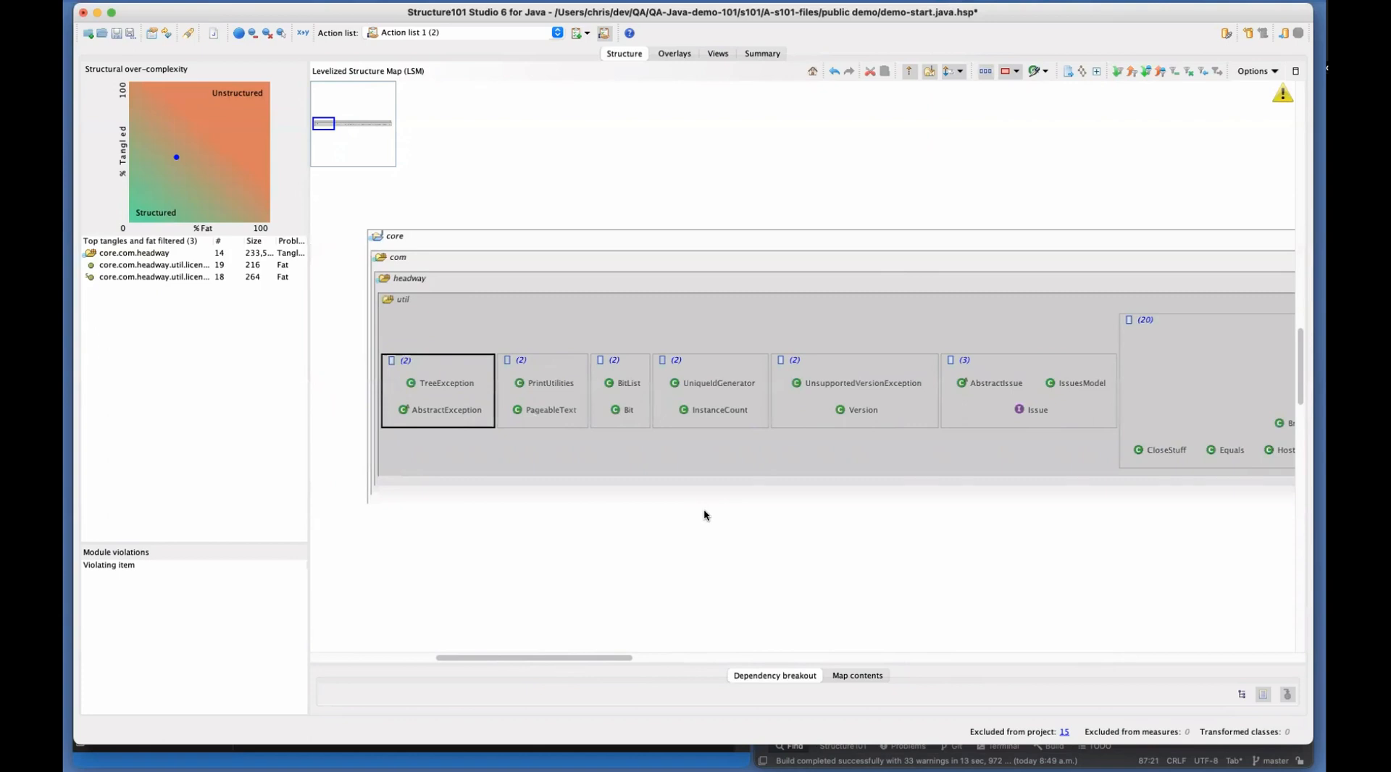
left_click(560, 360)
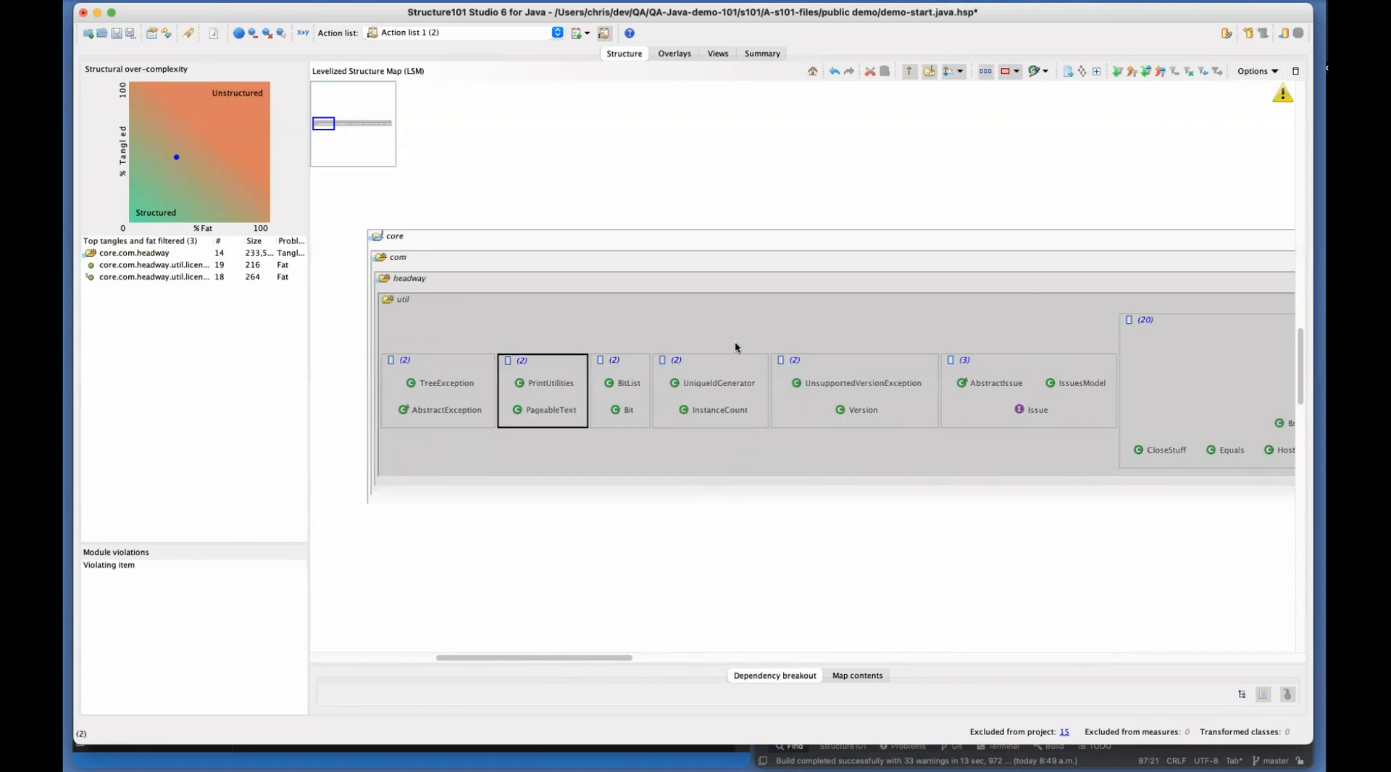
left_click(844, 362)
left_click(993, 363)
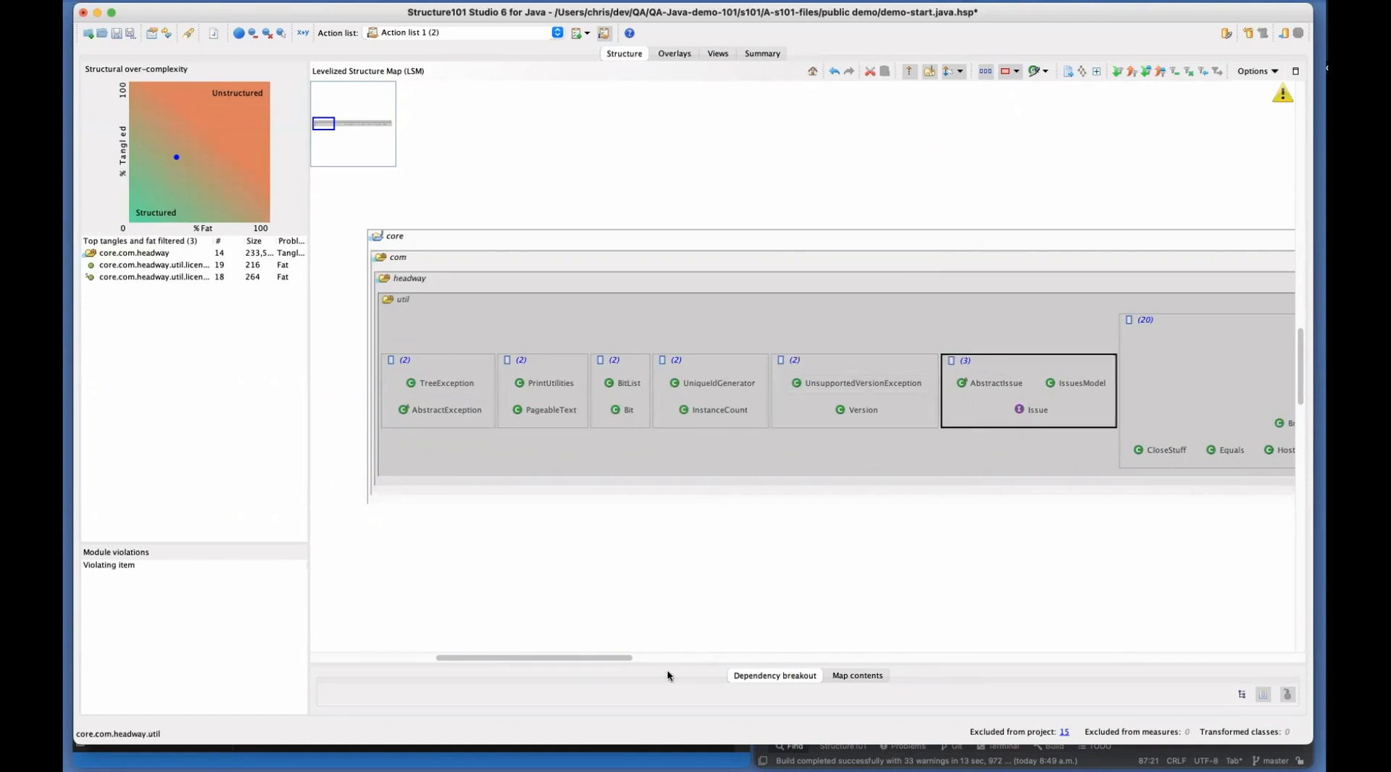
Examine util's 20-item cluster and the neighbouring group of 26 unconnected items
left_click_drag(583, 658, 685, 658)
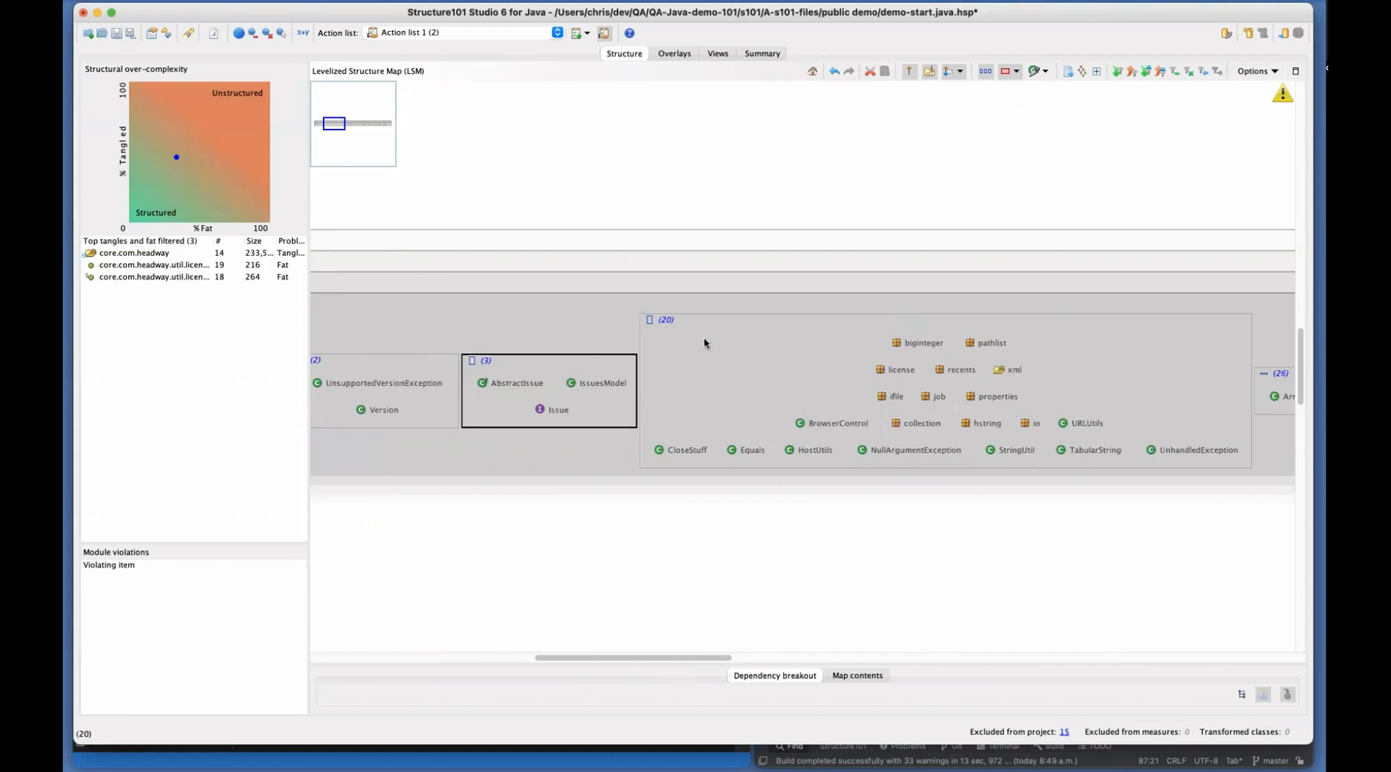
left_click(775, 355)
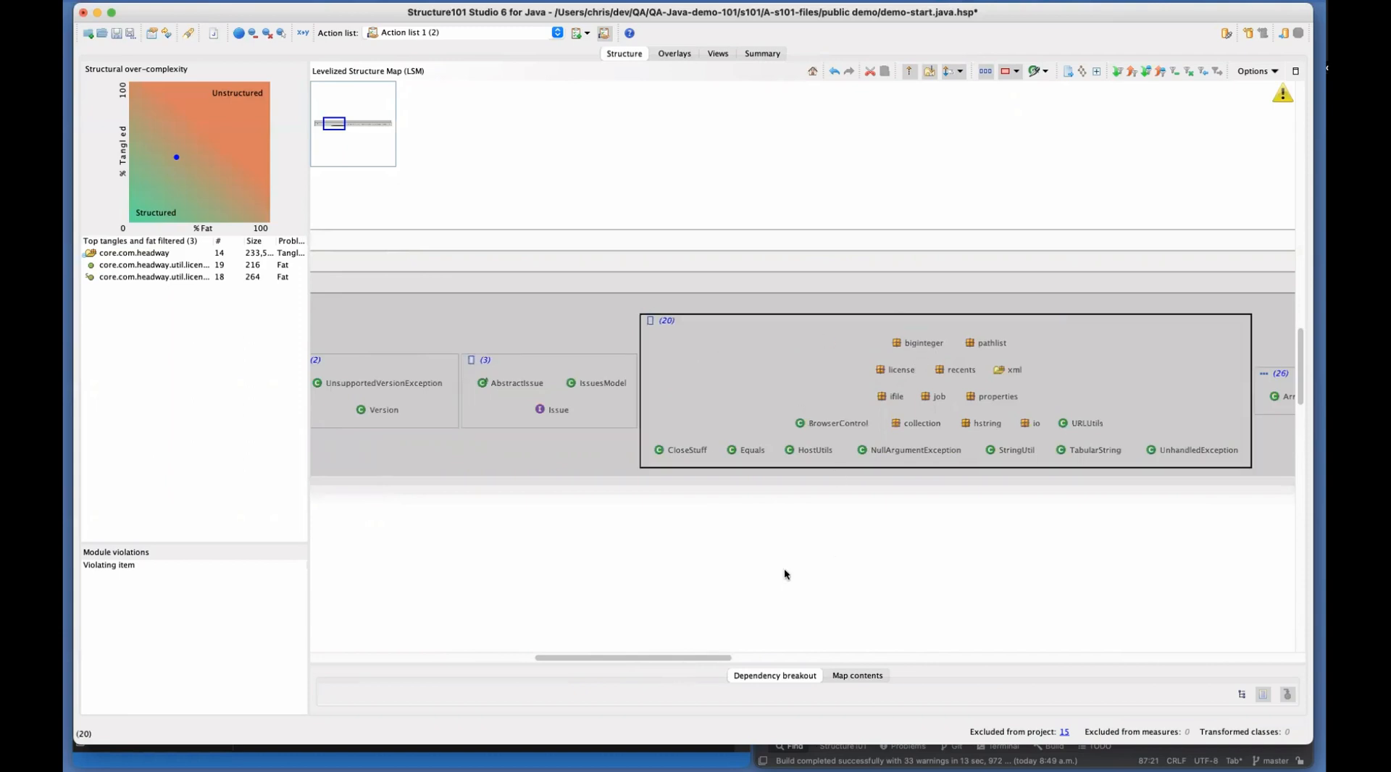
left_click_drag(681, 657, 810, 634)
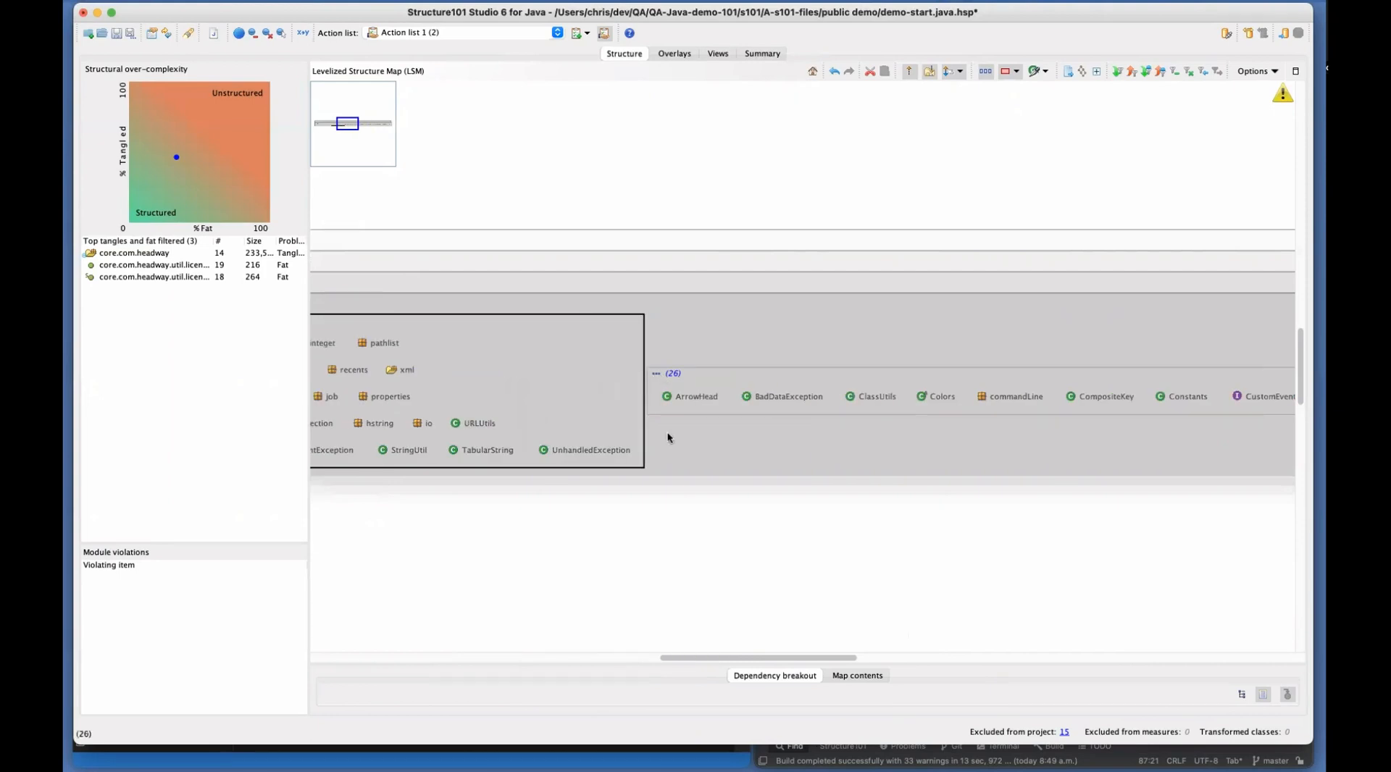
left_click_drag(724, 653, 539, 641)
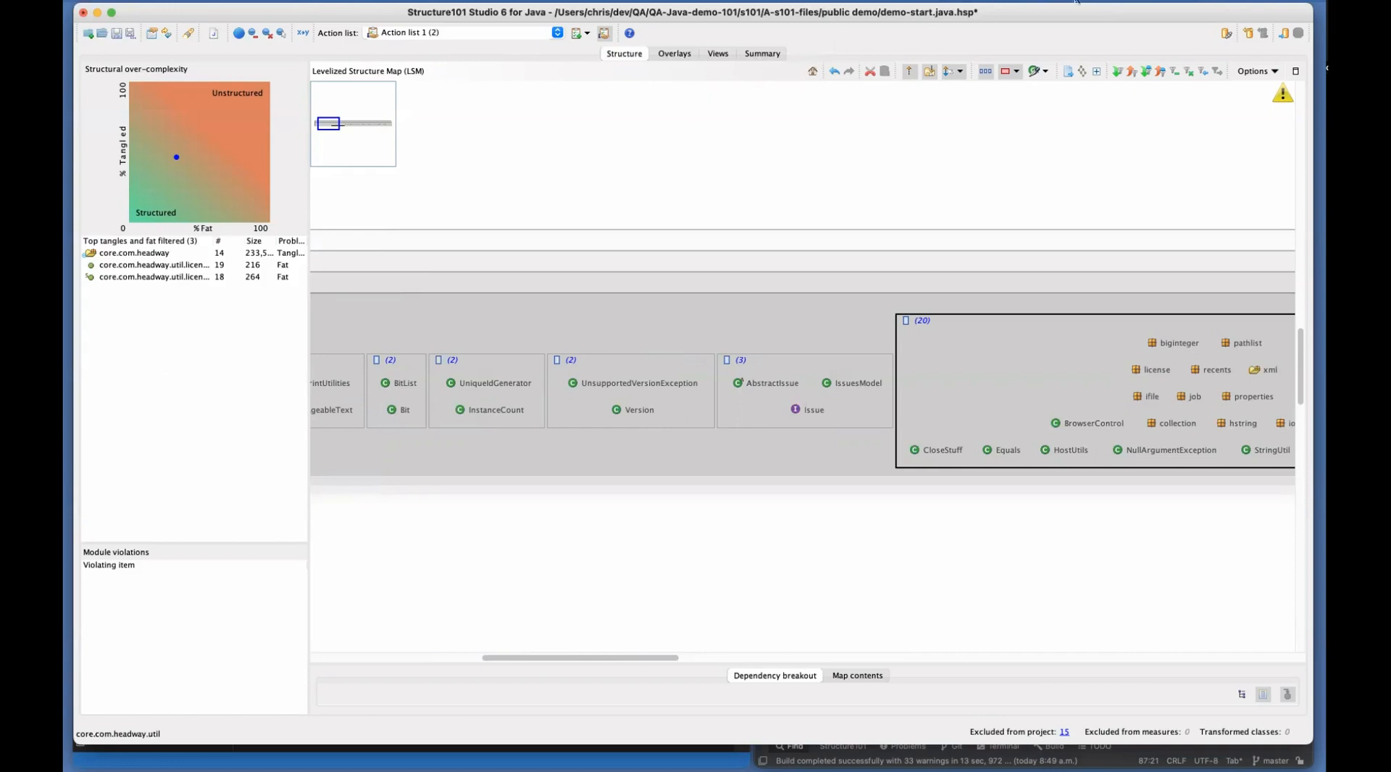
Clear the map's util filter and check the external dependencies of the 20-item, Version and Issue clusters
left_click(1188, 71)
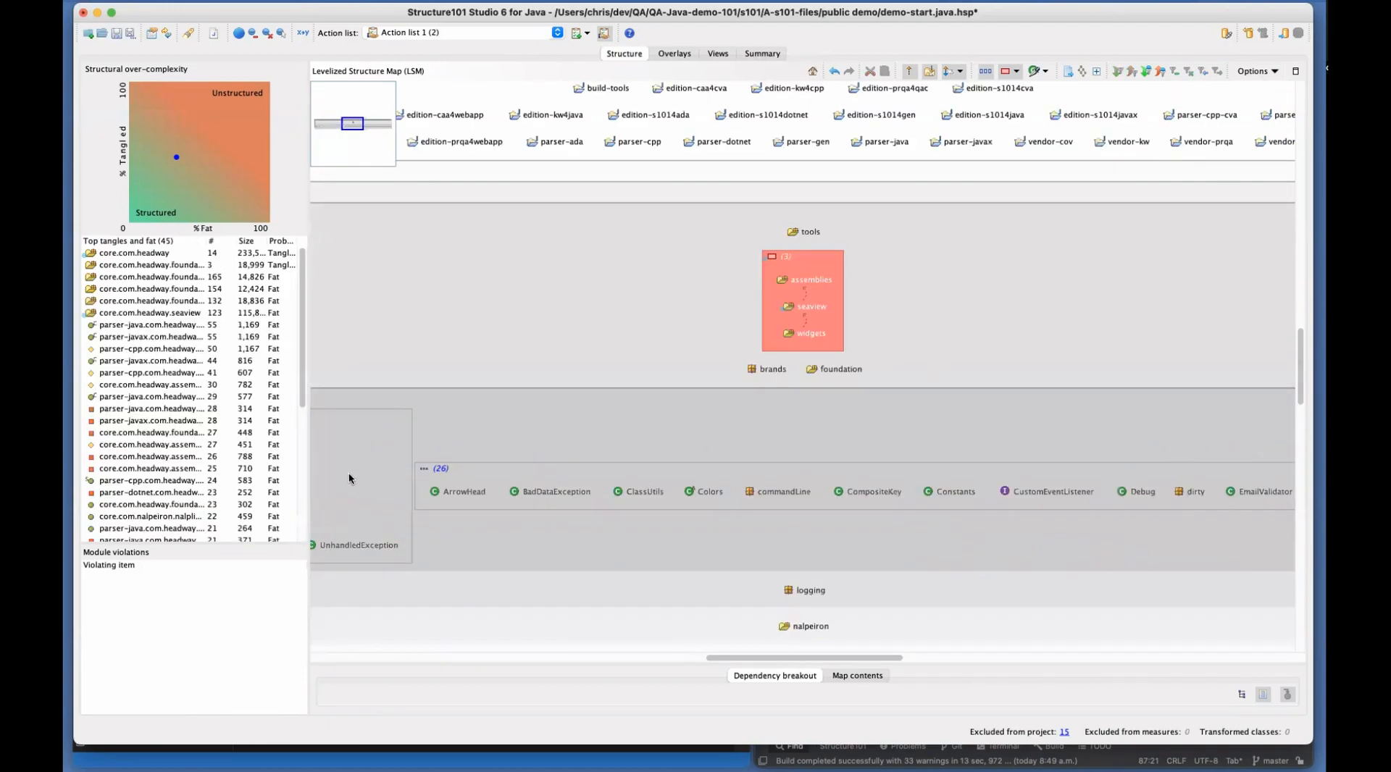
left_click(349, 475)
left_click_drag(697, 657, 476, 657)
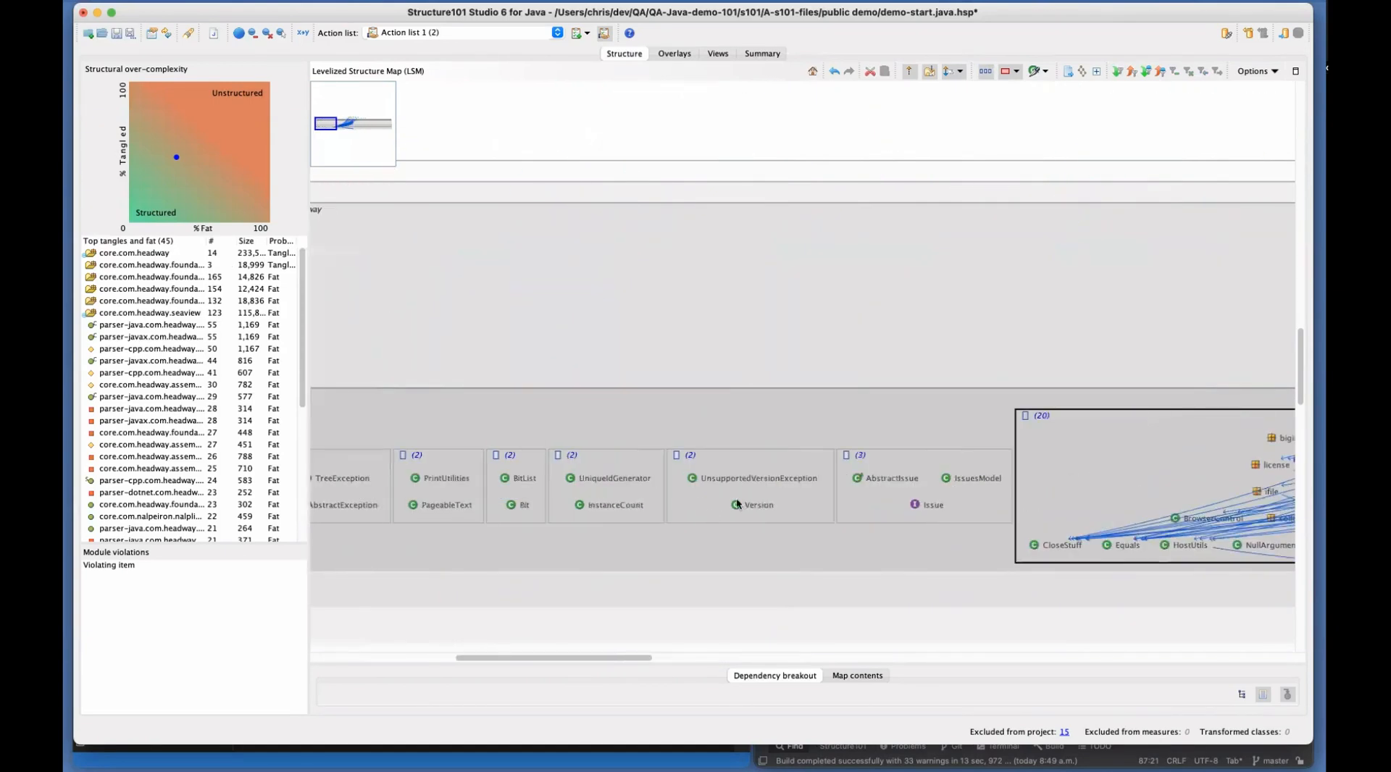
left_click(732, 451)
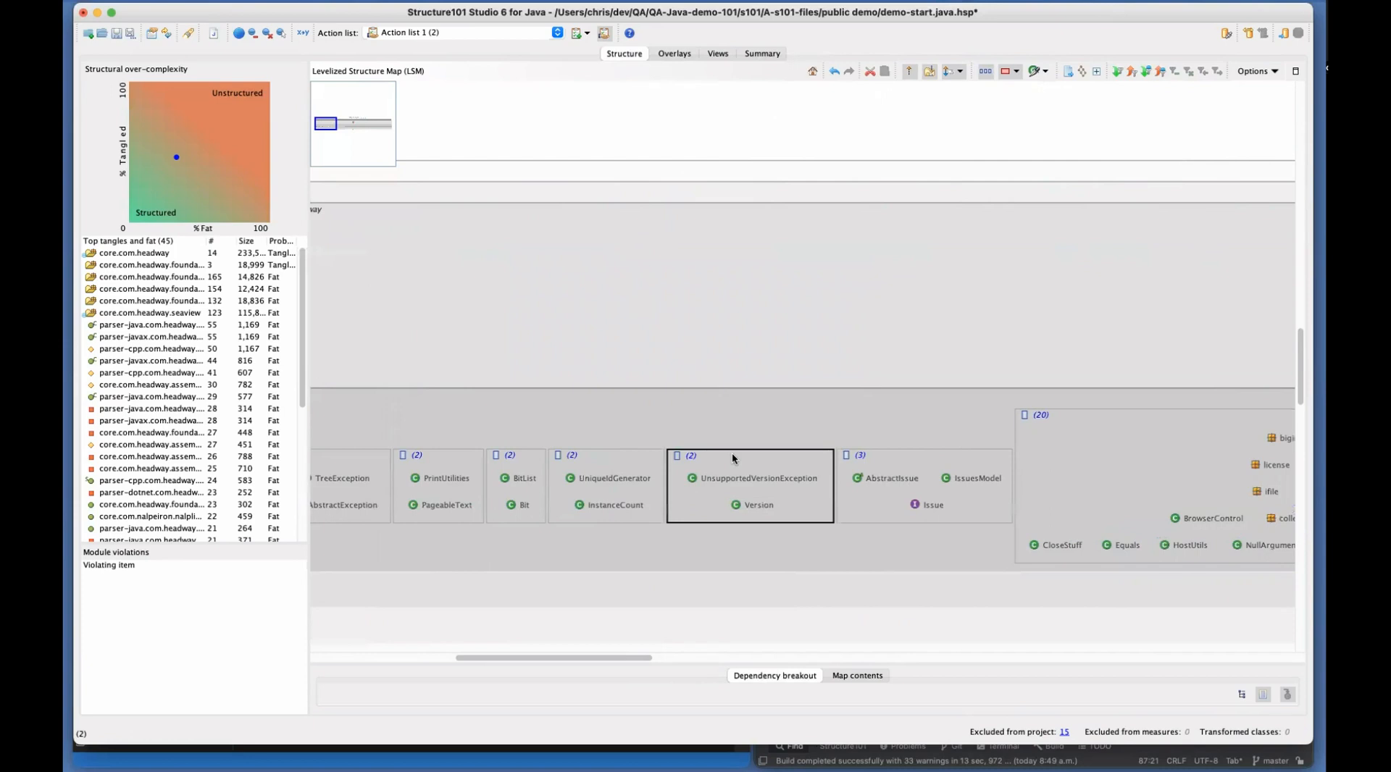
left_click(901, 465)
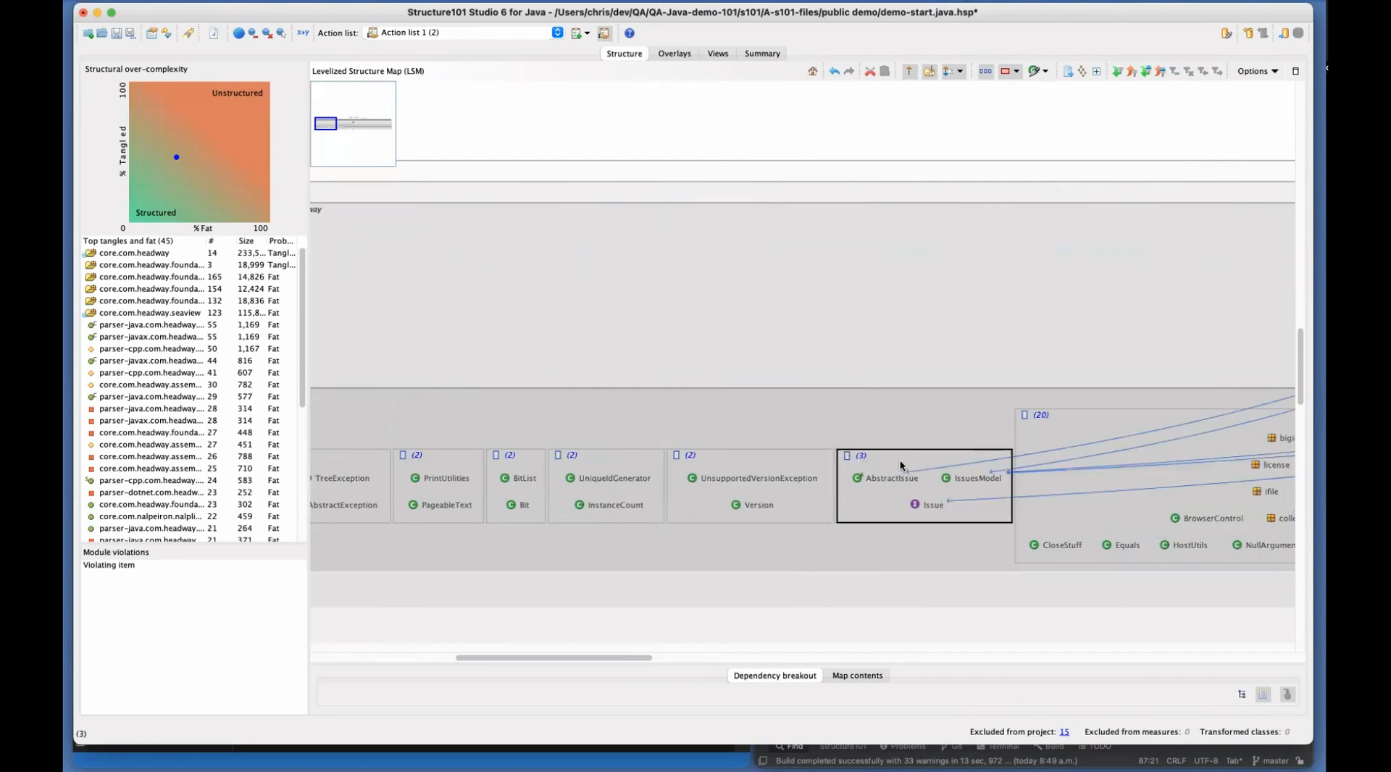
Collapse util's 20-item cluster and trace the Issue cluster's dependencies to the tangled packages above
double_click(1060, 432)
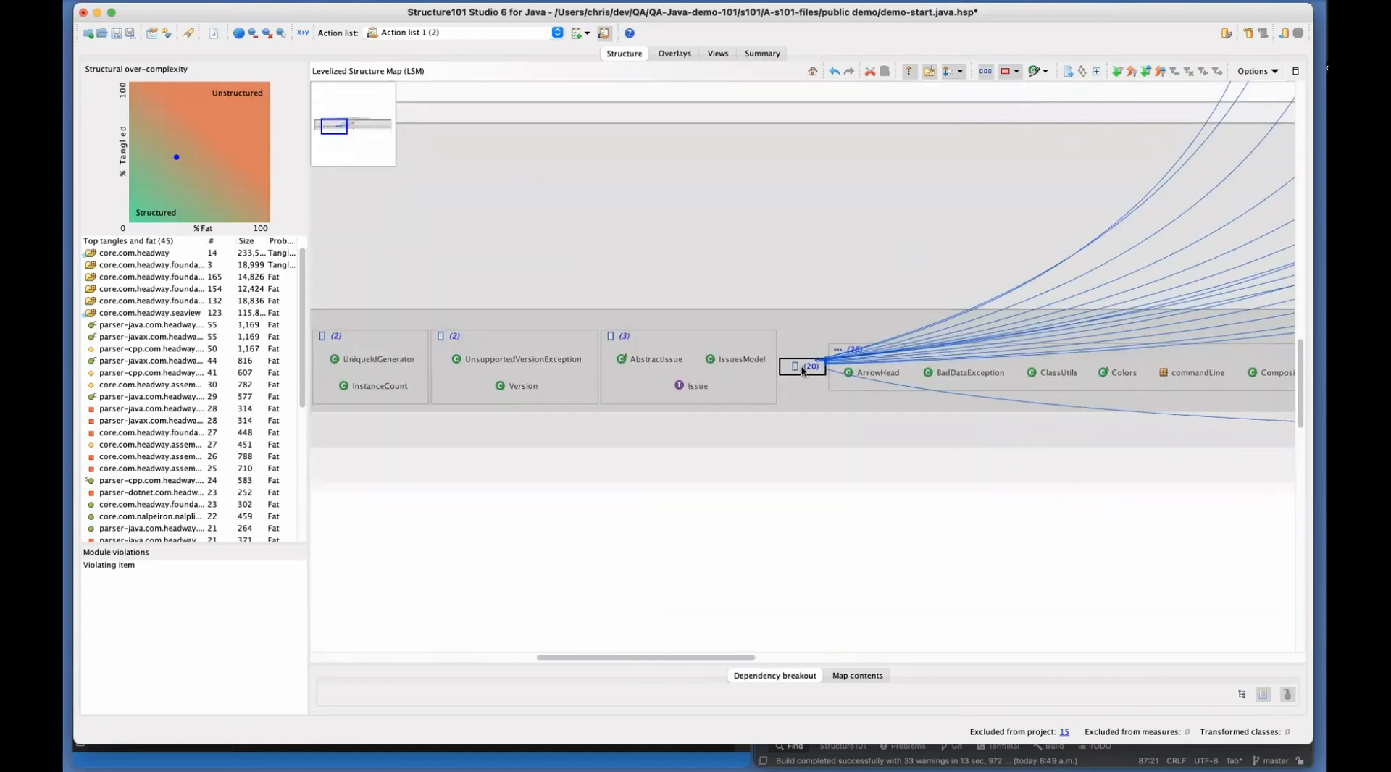
left_click(690, 340)
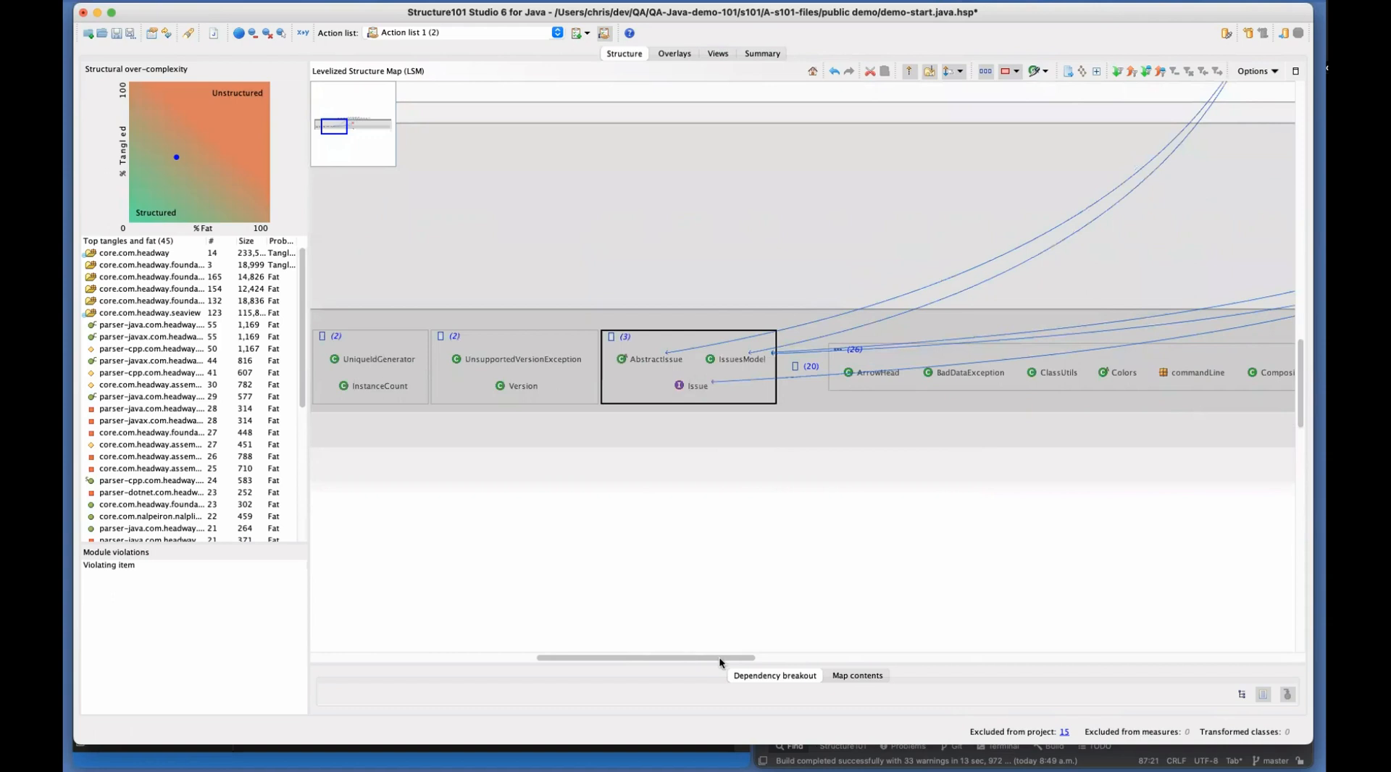
left_click_drag(718, 657, 787, 667)
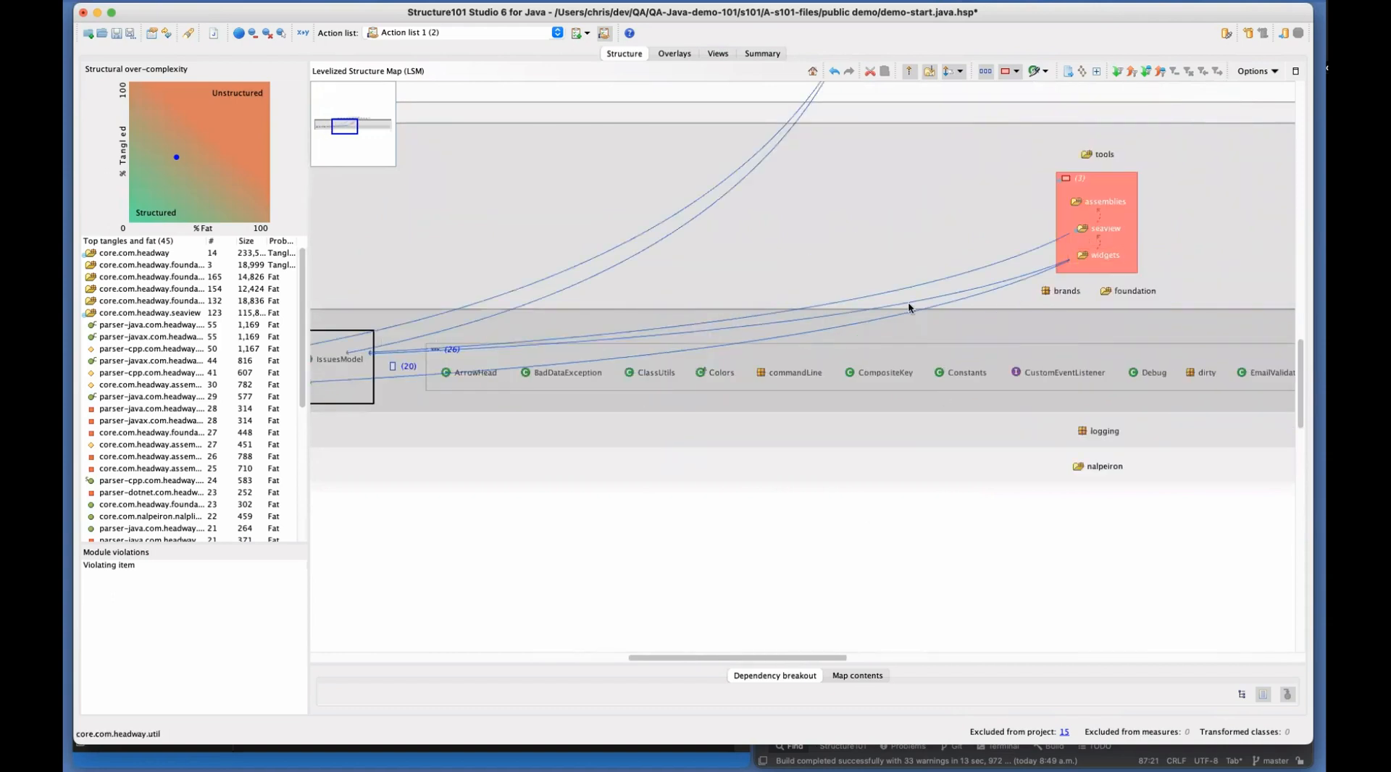
Expand the widgets package and reselect util's Issue cluster to show which widgets items use it
double_click(1100, 257)
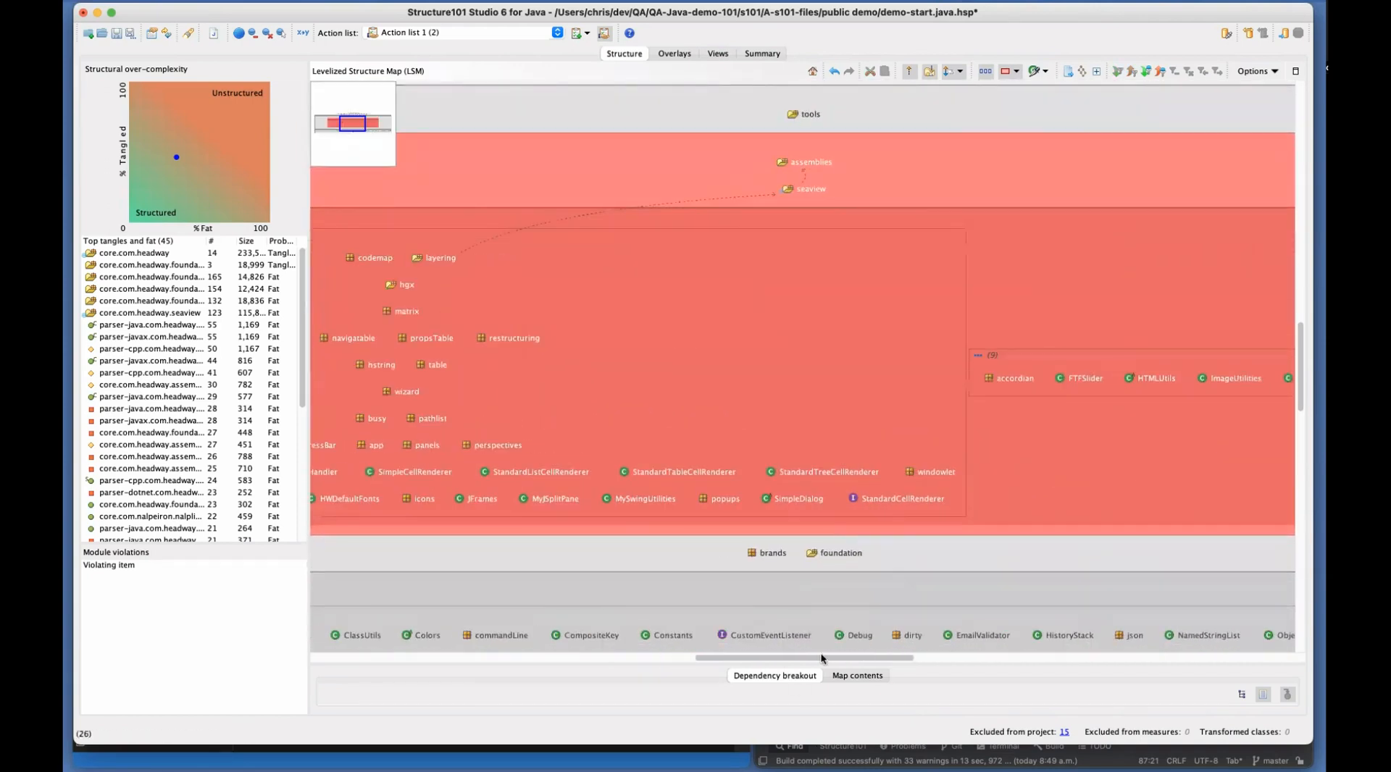
left_click_drag(753, 655, 582, 654)
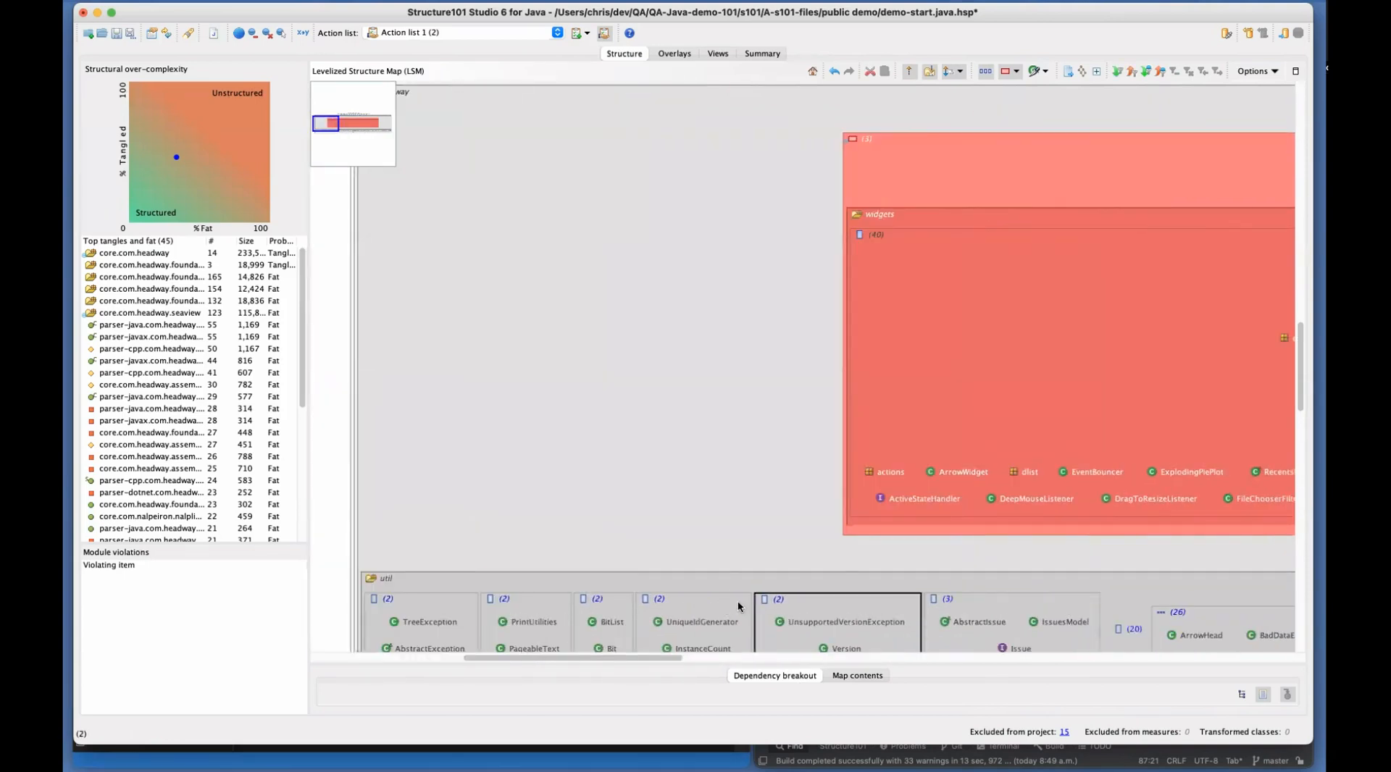
left_click(1043, 600)
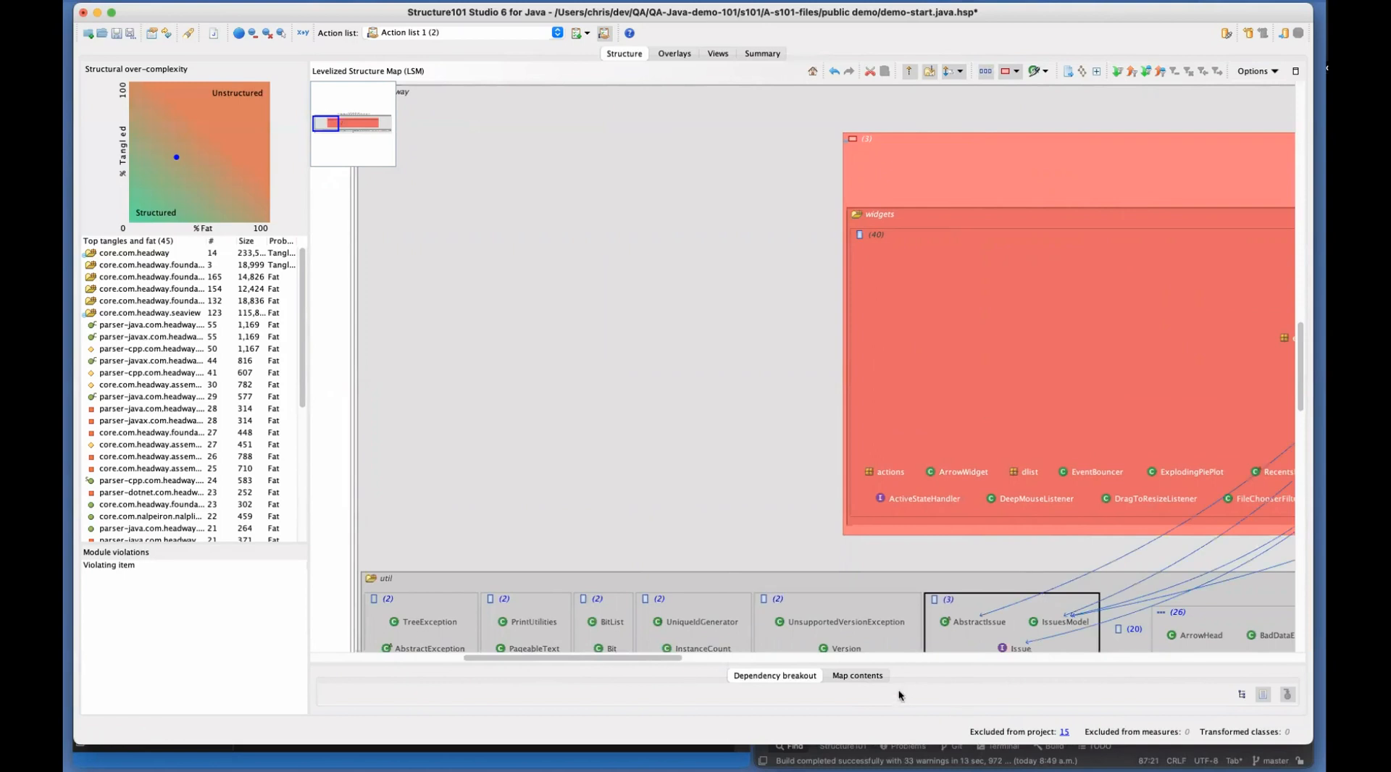
Move the AbstractIssue, IssuesModel and Issue cluster from util into the widgets.table package, and expand table to view its clusters
left_click_drag(649, 658, 784, 656)
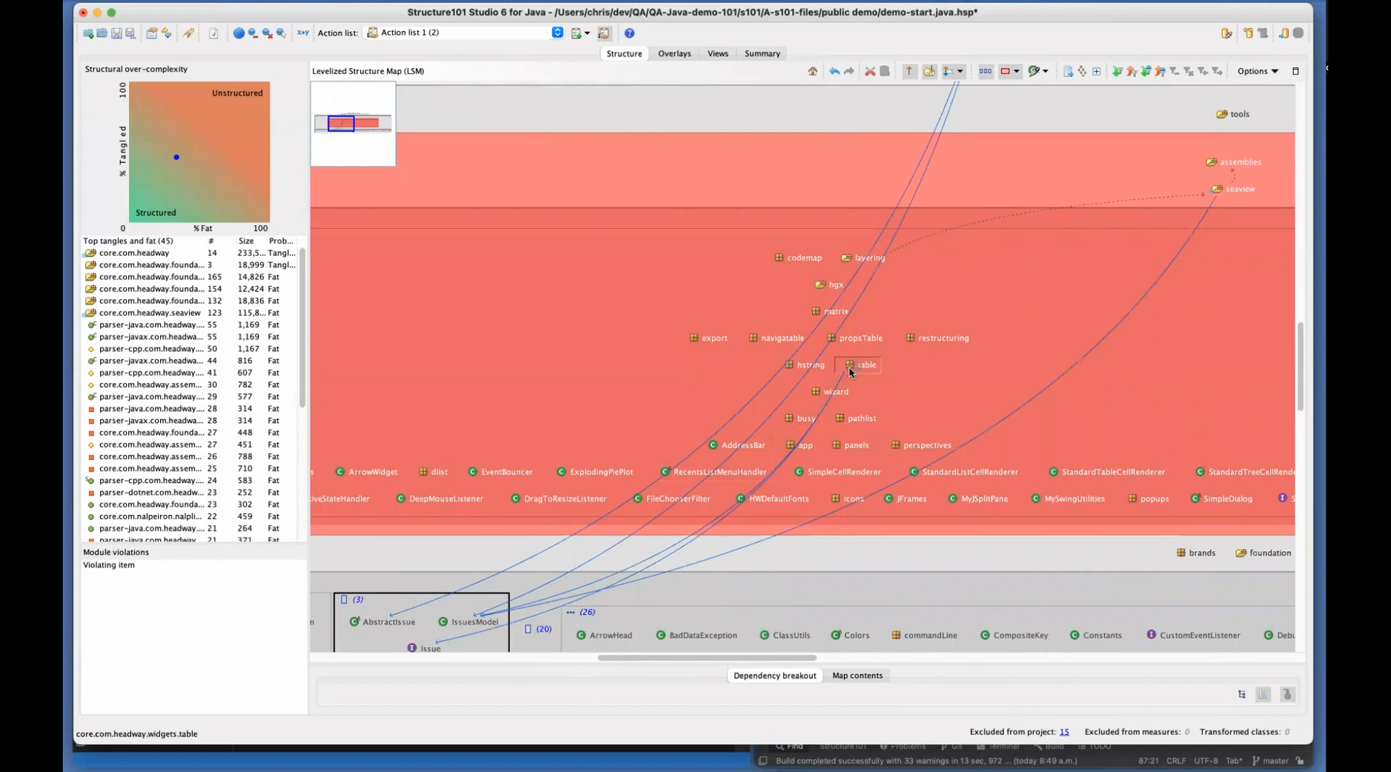
left_click_drag(849, 368, 852, 365)
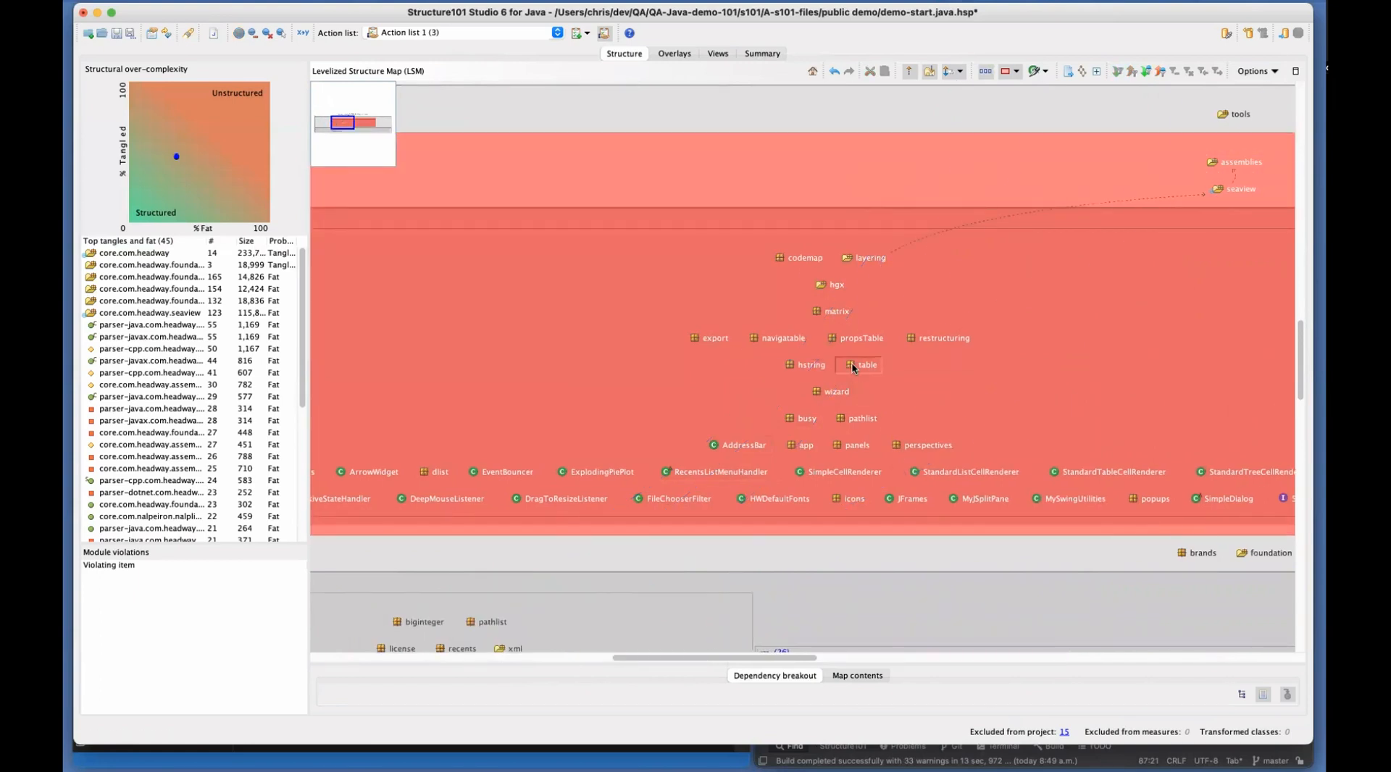
double_click(852, 367)
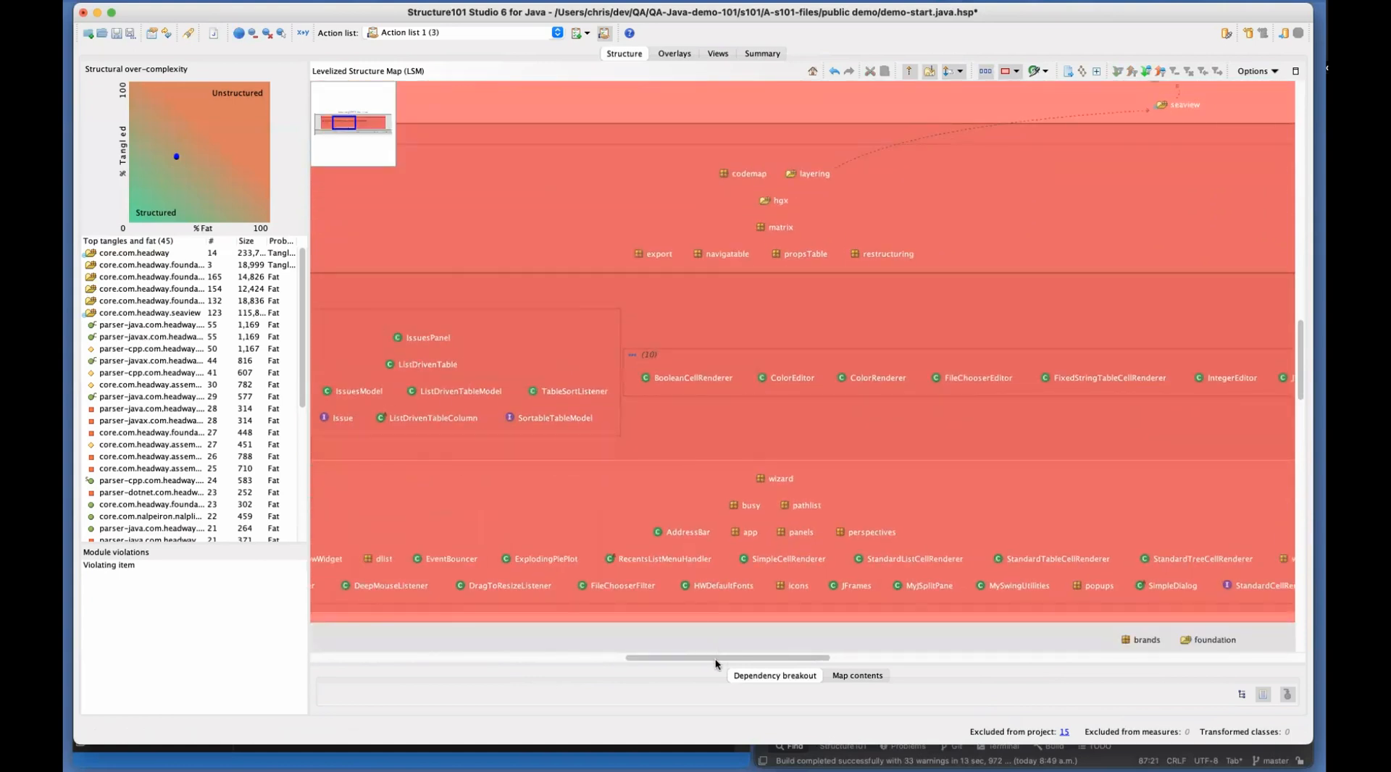
left_click_drag(708, 657, 618, 655)
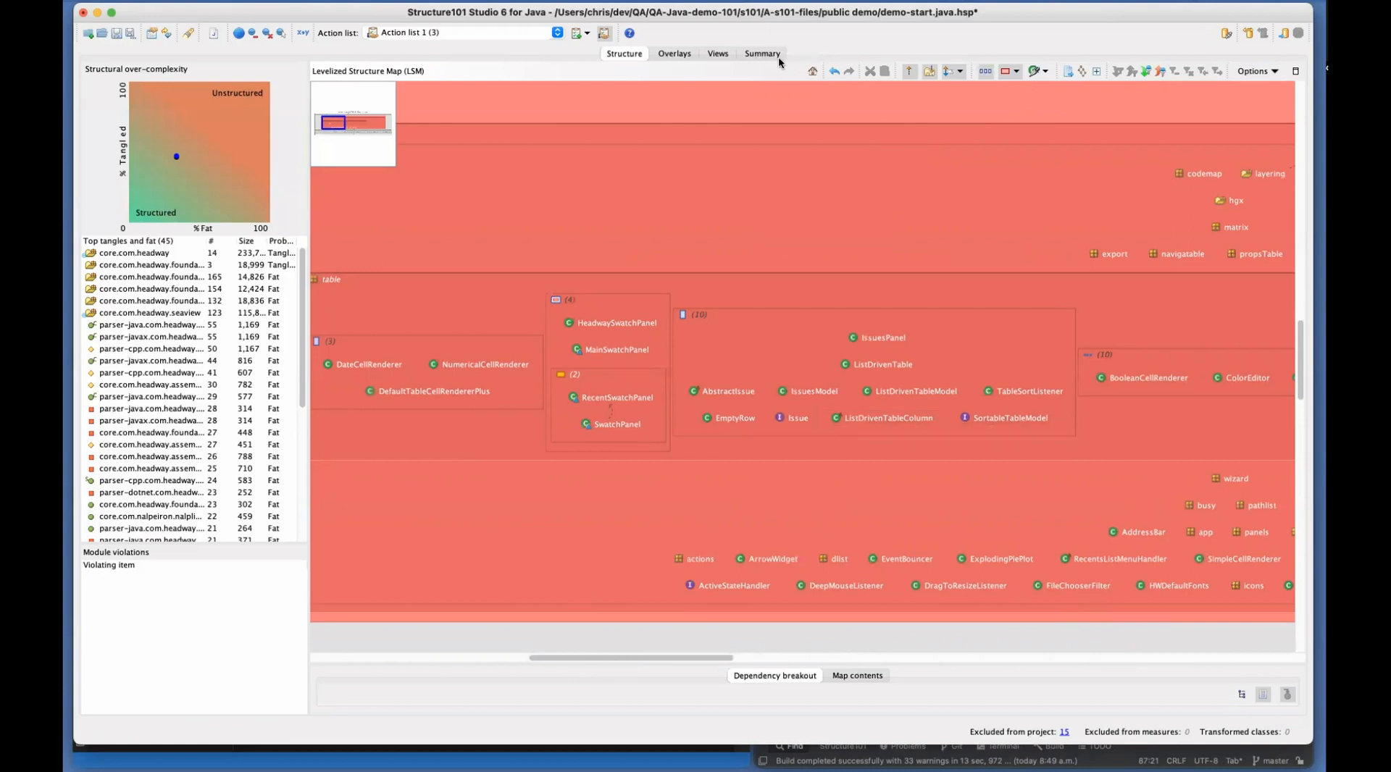
List the mixed packages in the notables view and go from core.com.headway.widgets to its structure map
left_click(719, 54)
left_click(1255, 93)
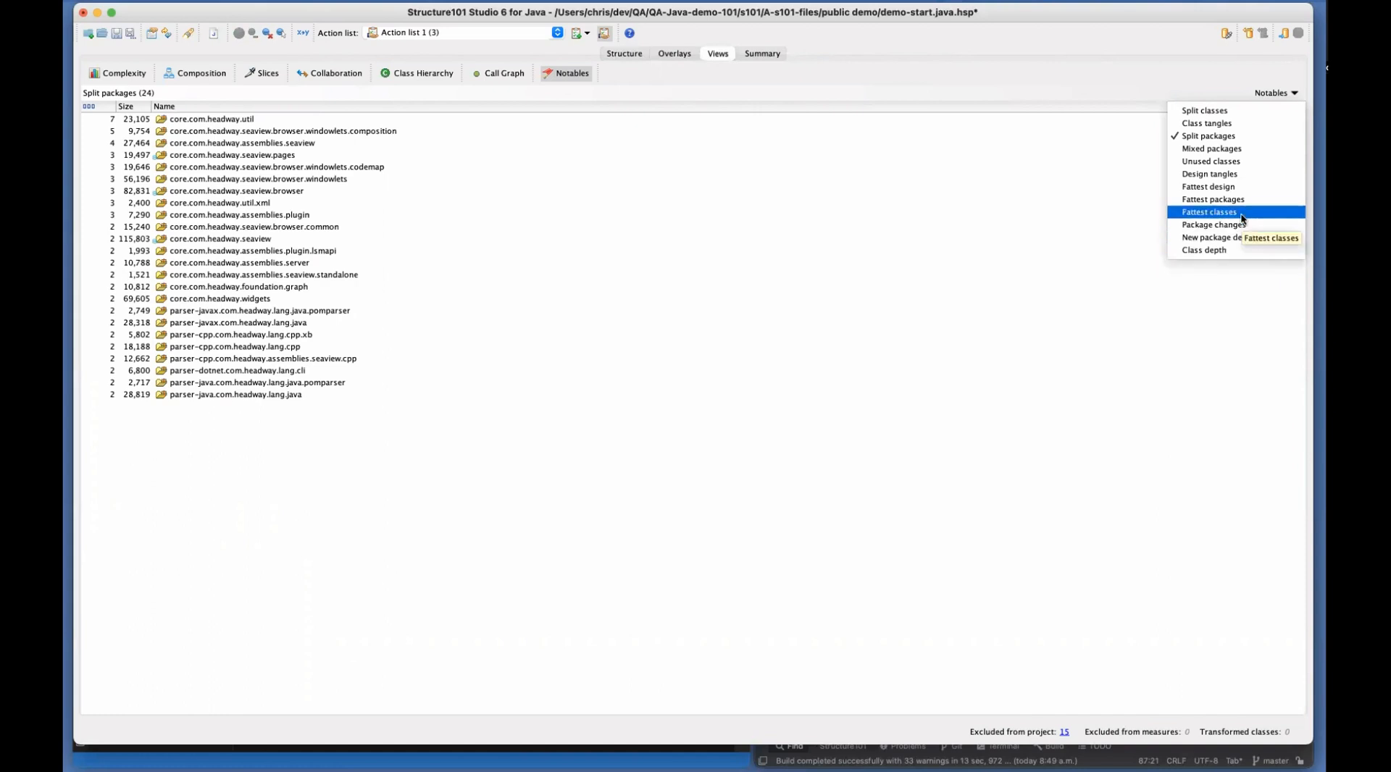
left_click(1240, 150)
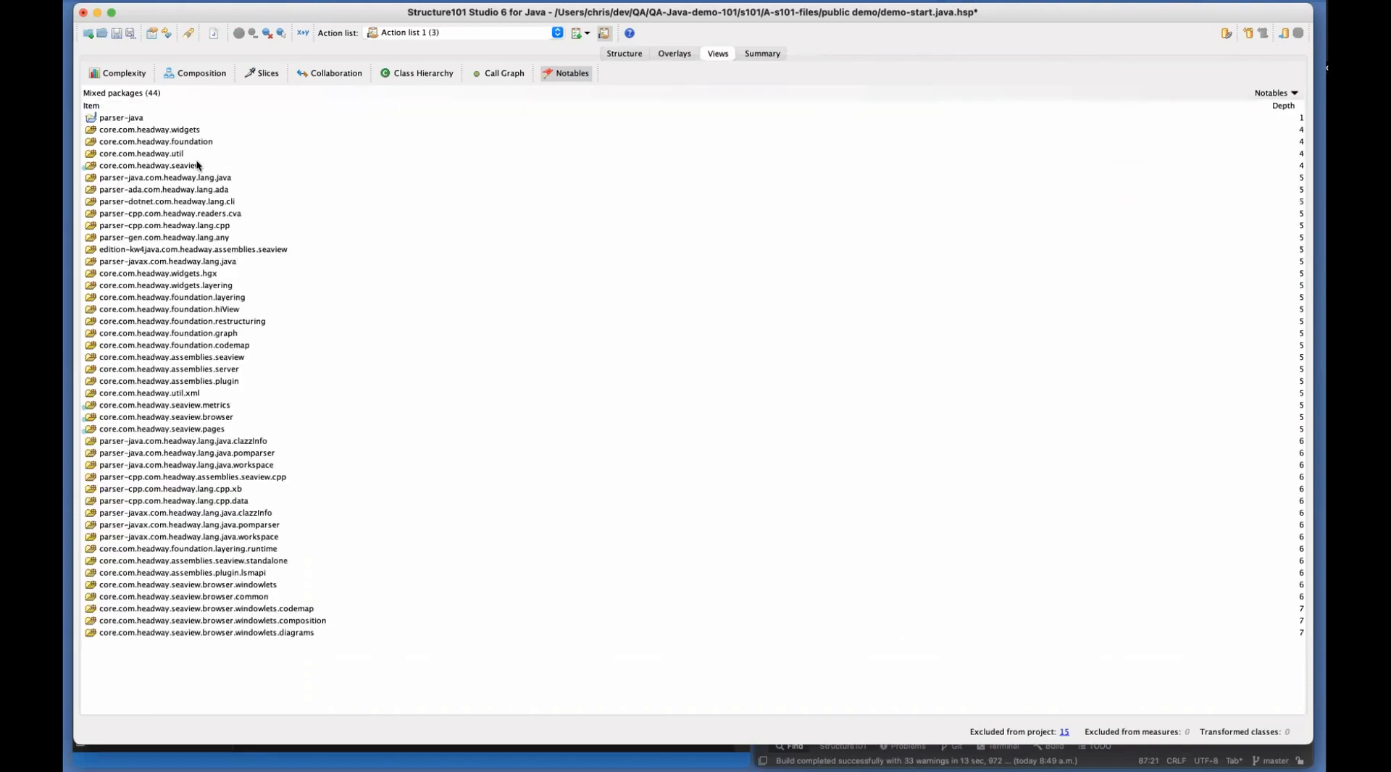
double_click(153, 131)
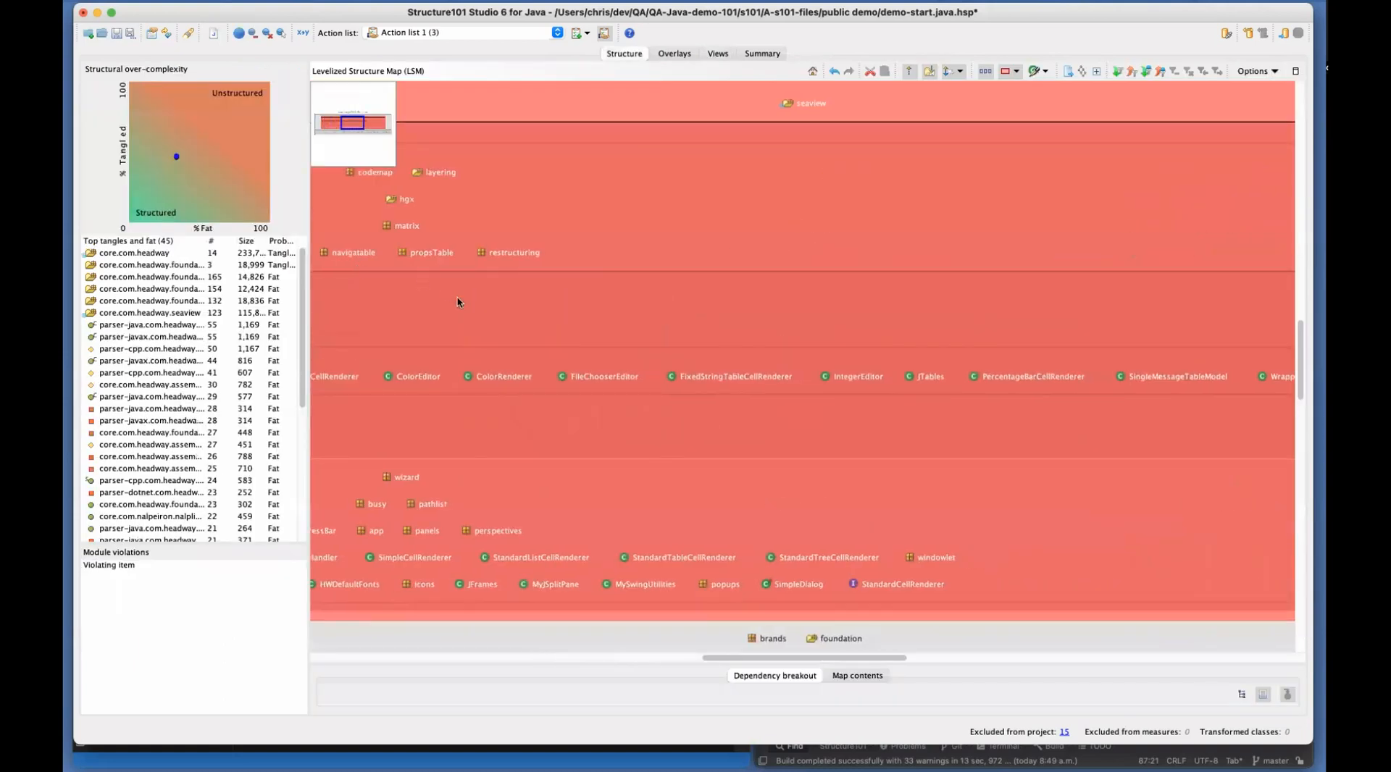
Filter the structure map around the widgets package and examine the table package's clusters across a widened map
left_click(1118, 70)
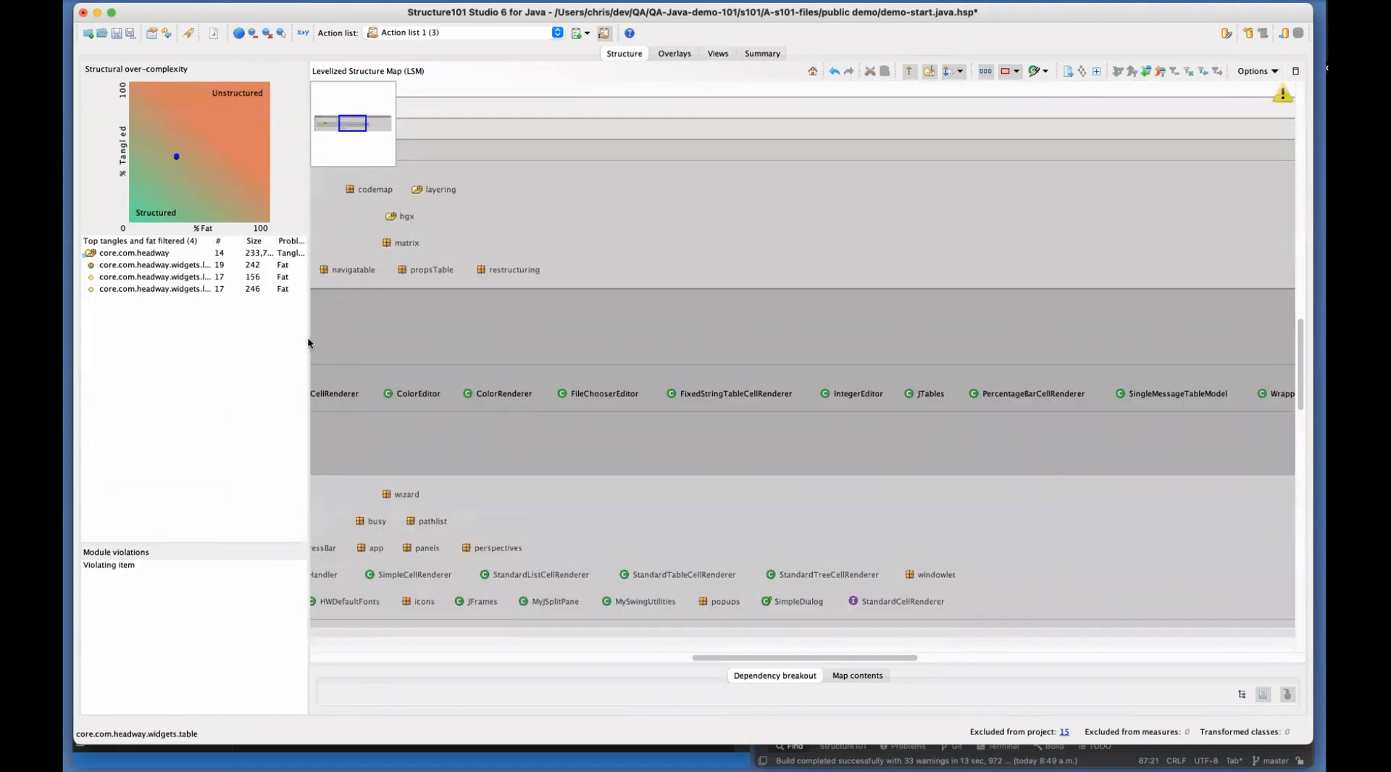
left_click_drag(310, 336, 181, 371)
left_click_drag(679, 657, 810, 656)
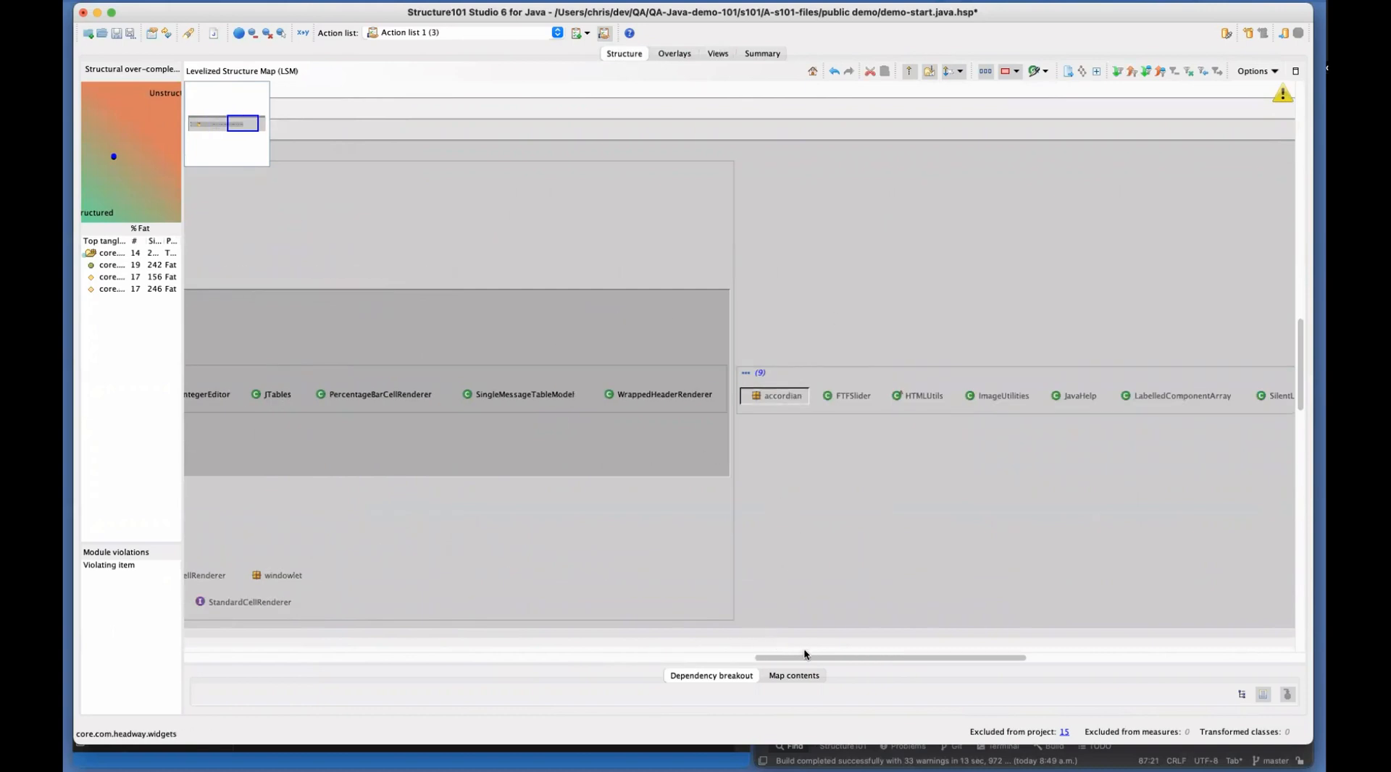
left_click_drag(809, 655, 587, 623)
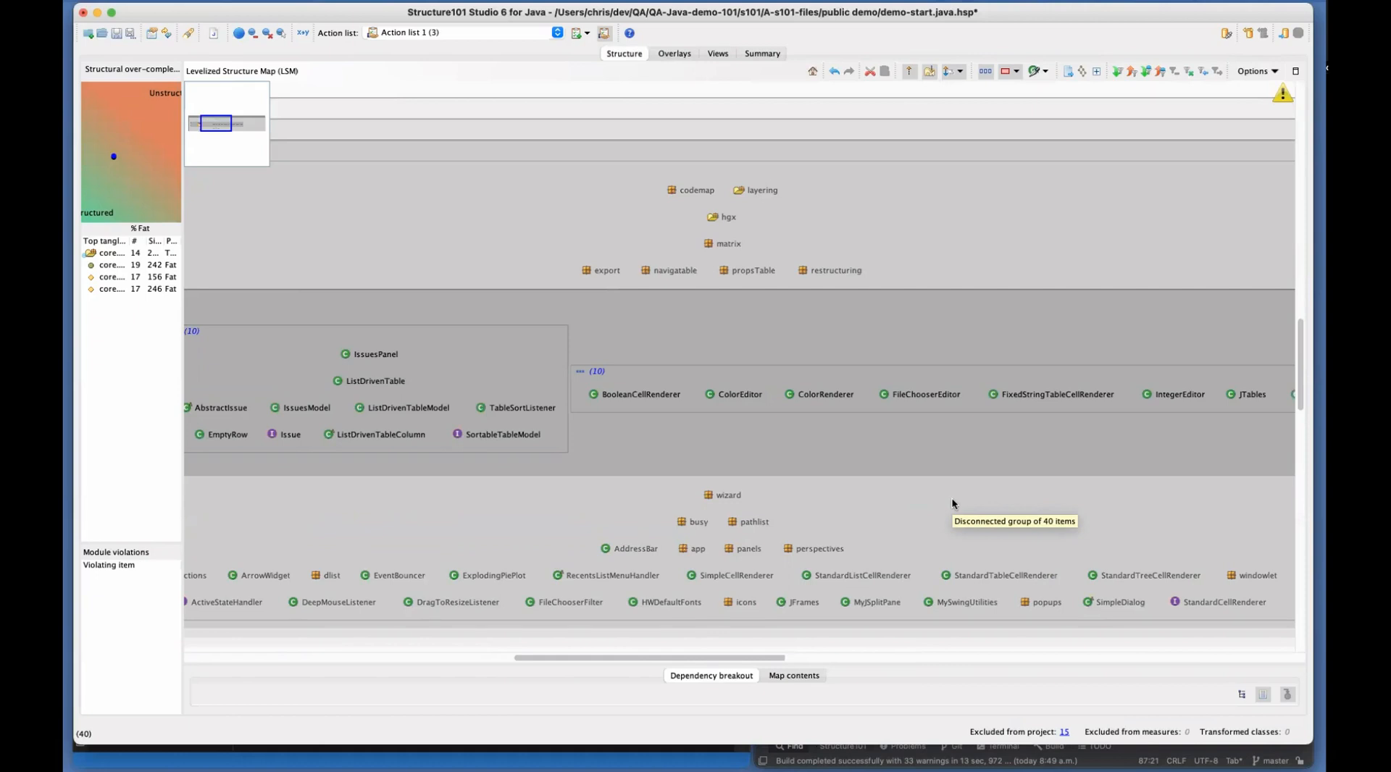
left_click(729, 52)
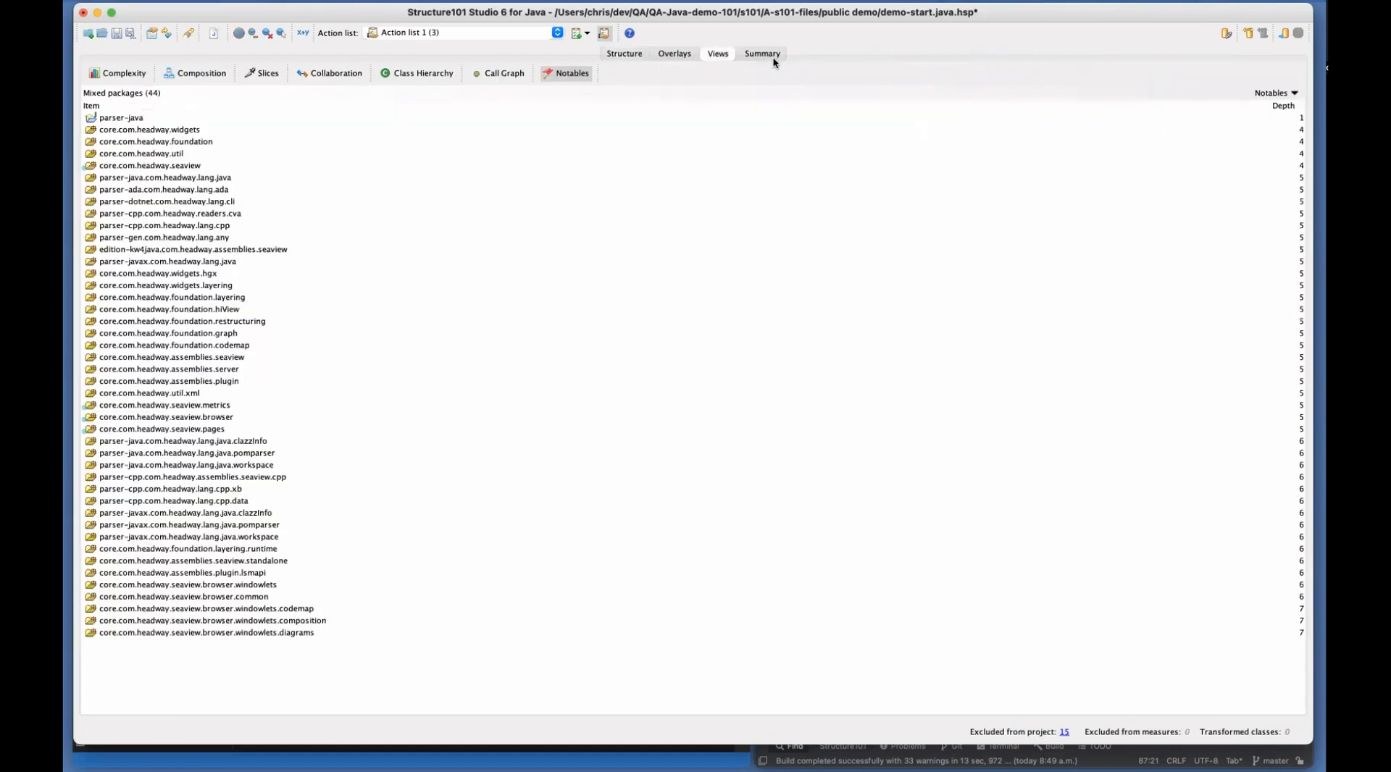
left_click(624, 55)
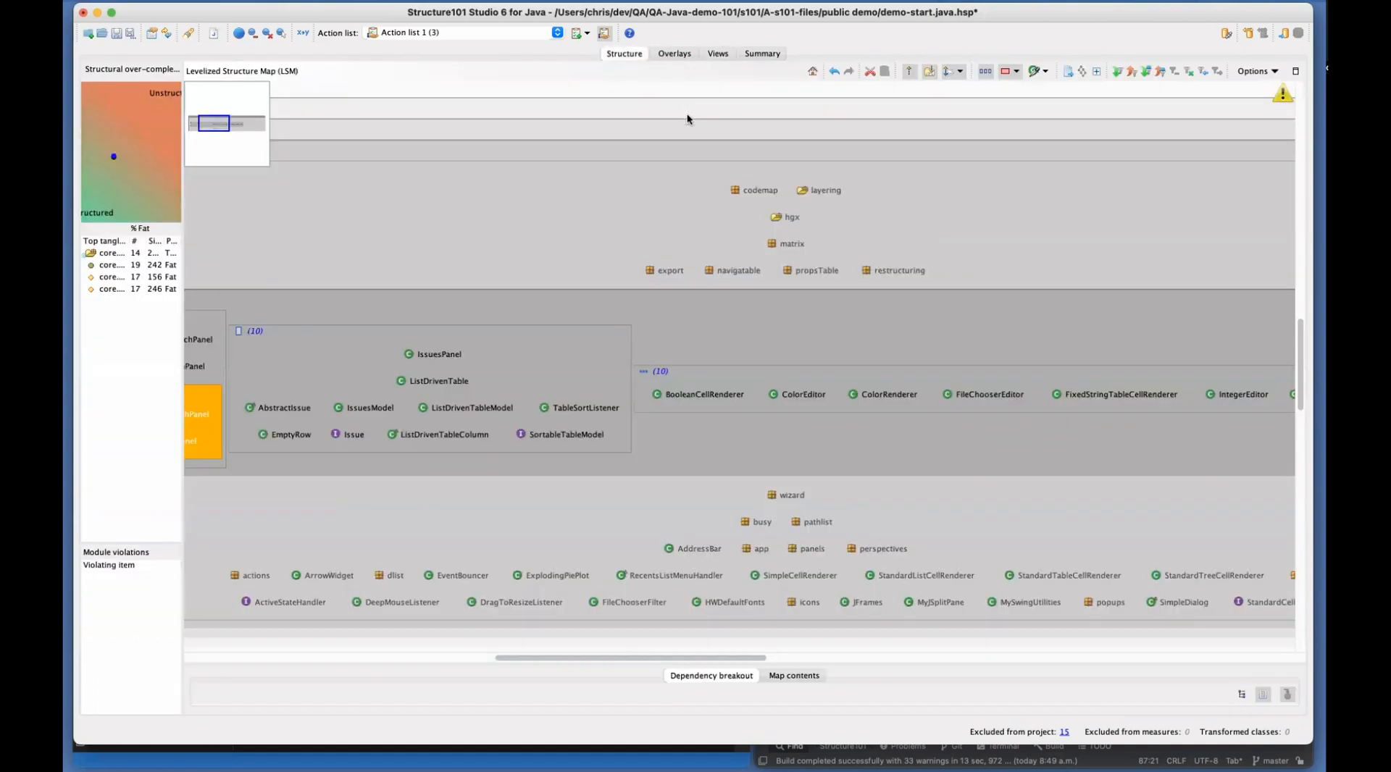
Open the recent icescrum2.java.hsp project without saving the demo-start changes, and widen the over-complexity list
left_click(265, 3)
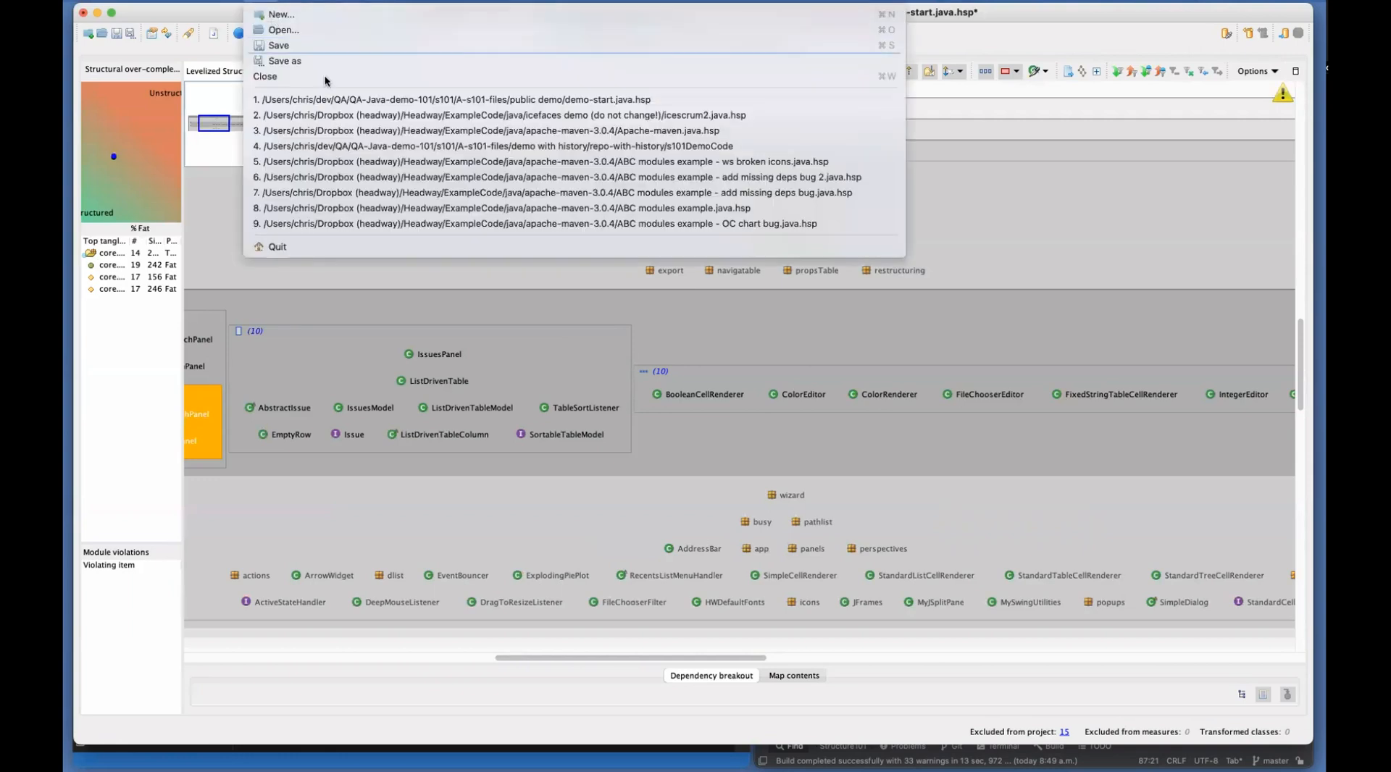
left_click(417, 116)
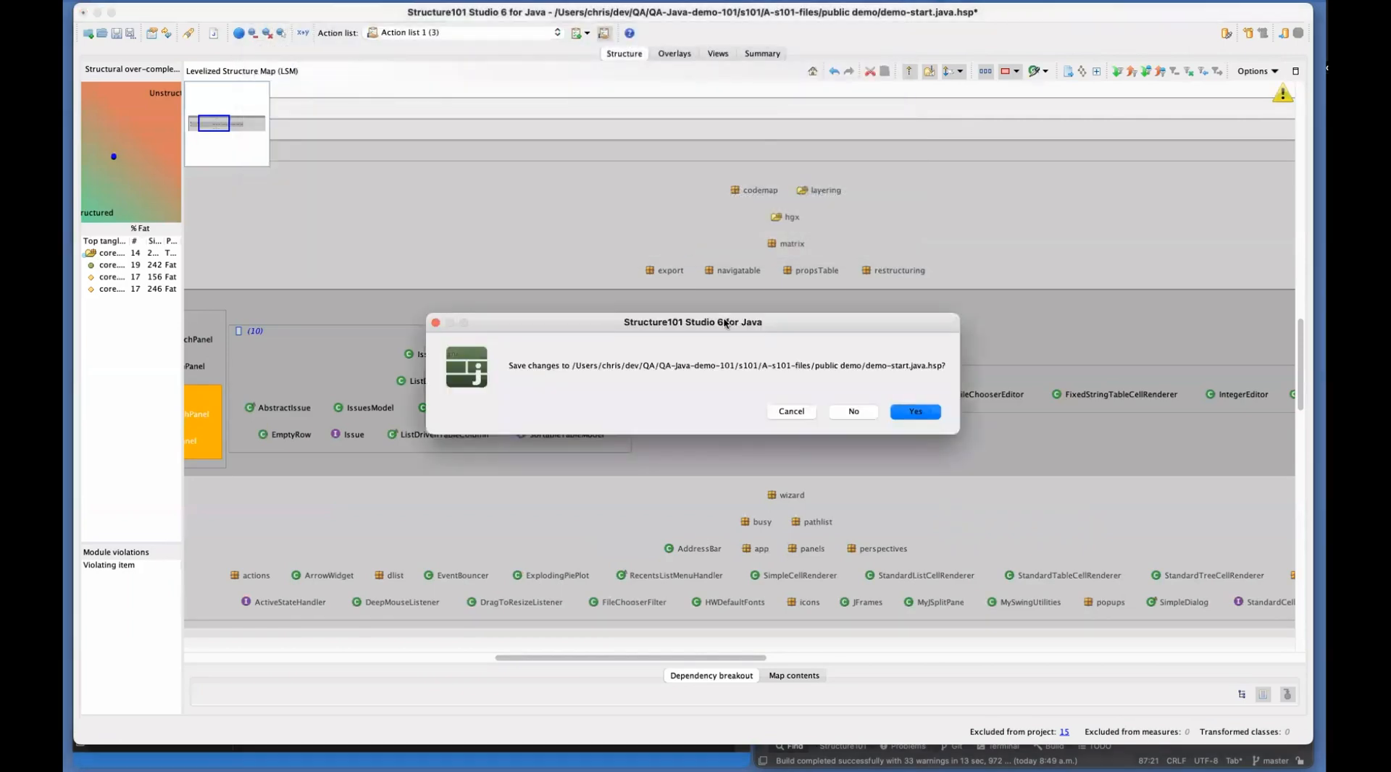
left_click(855, 411)
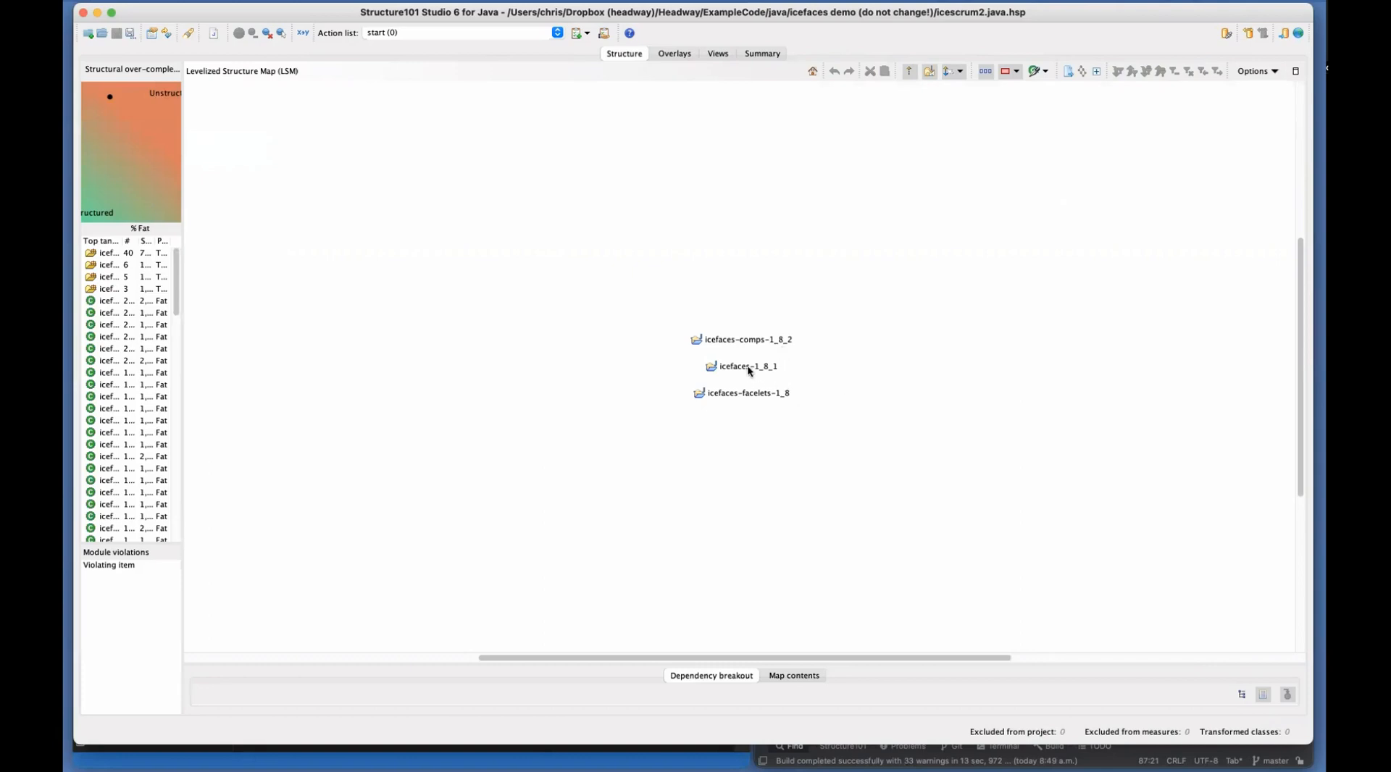
left_click_drag(182, 260, 274, 264)
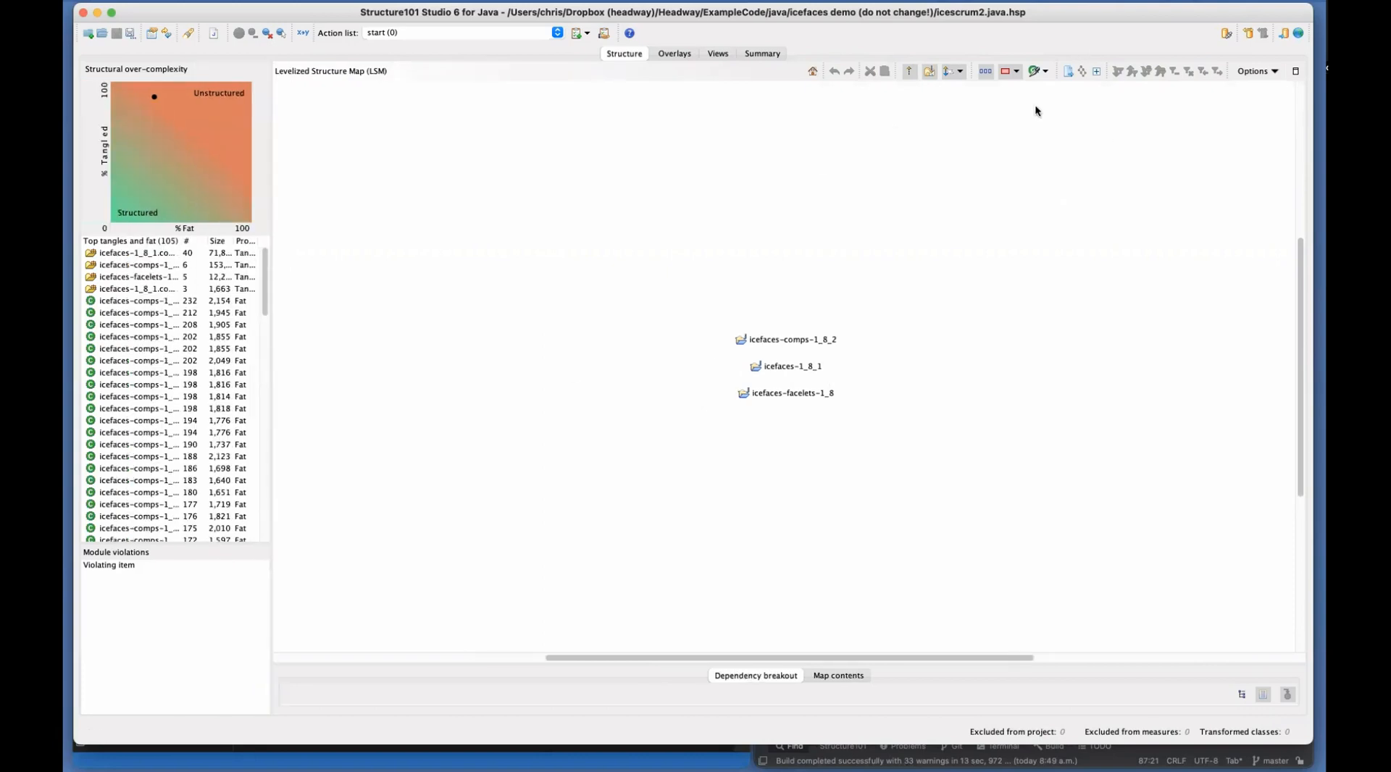
left_click_drag(270, 358, 333, 356)
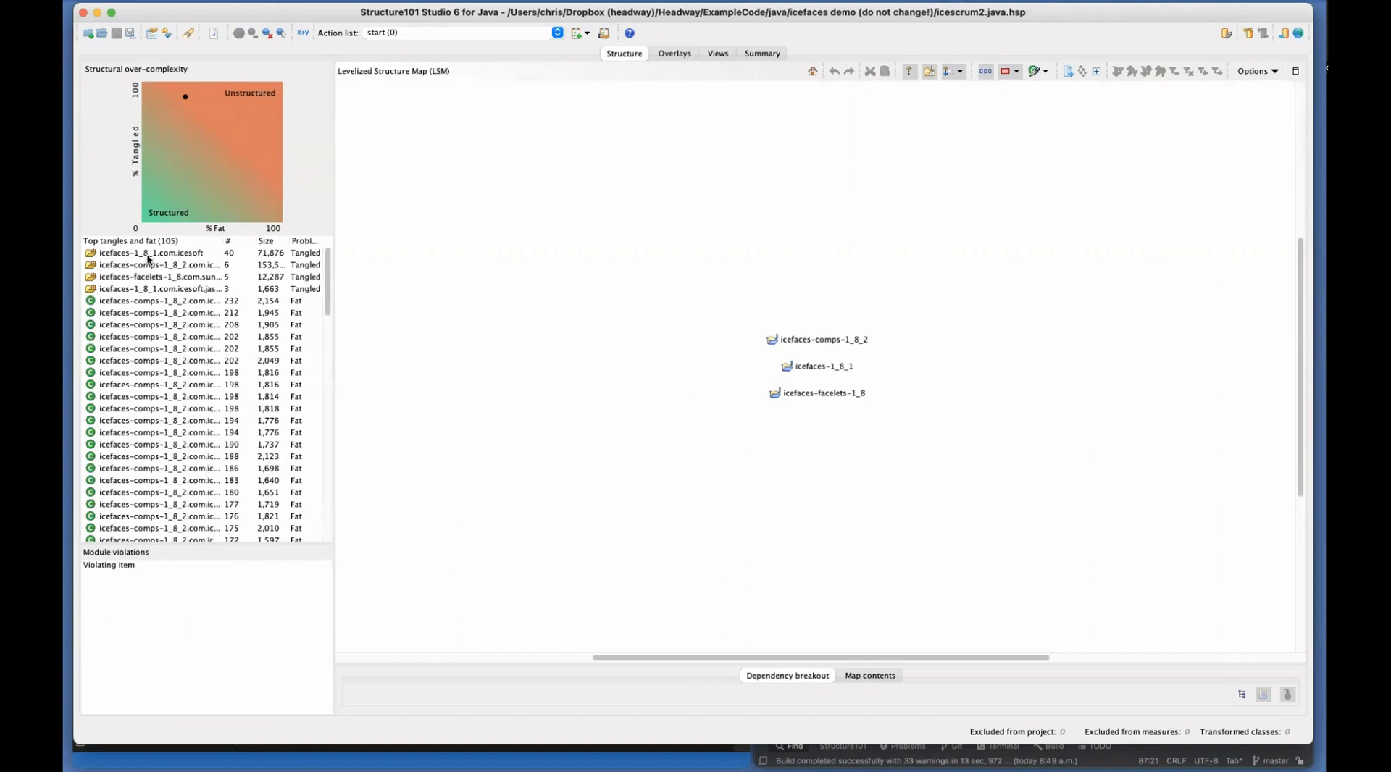
Reveal the icefaces-1_8_1.com.icesoft tangle in the structure map and expand its util package to trace dependencies on faces
left_click(150, 254)
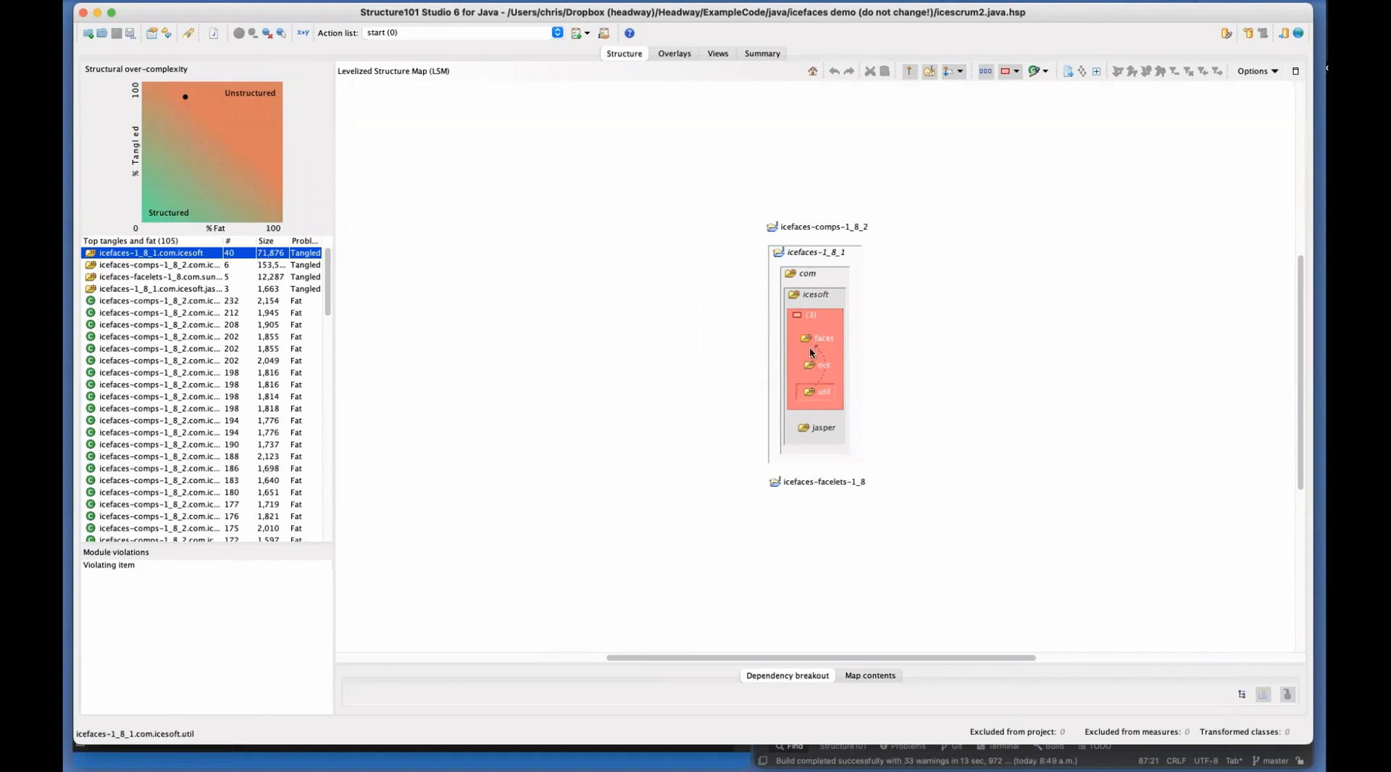
left_click(813, 366)
left_click(959, 377)
double_click(818, 393)
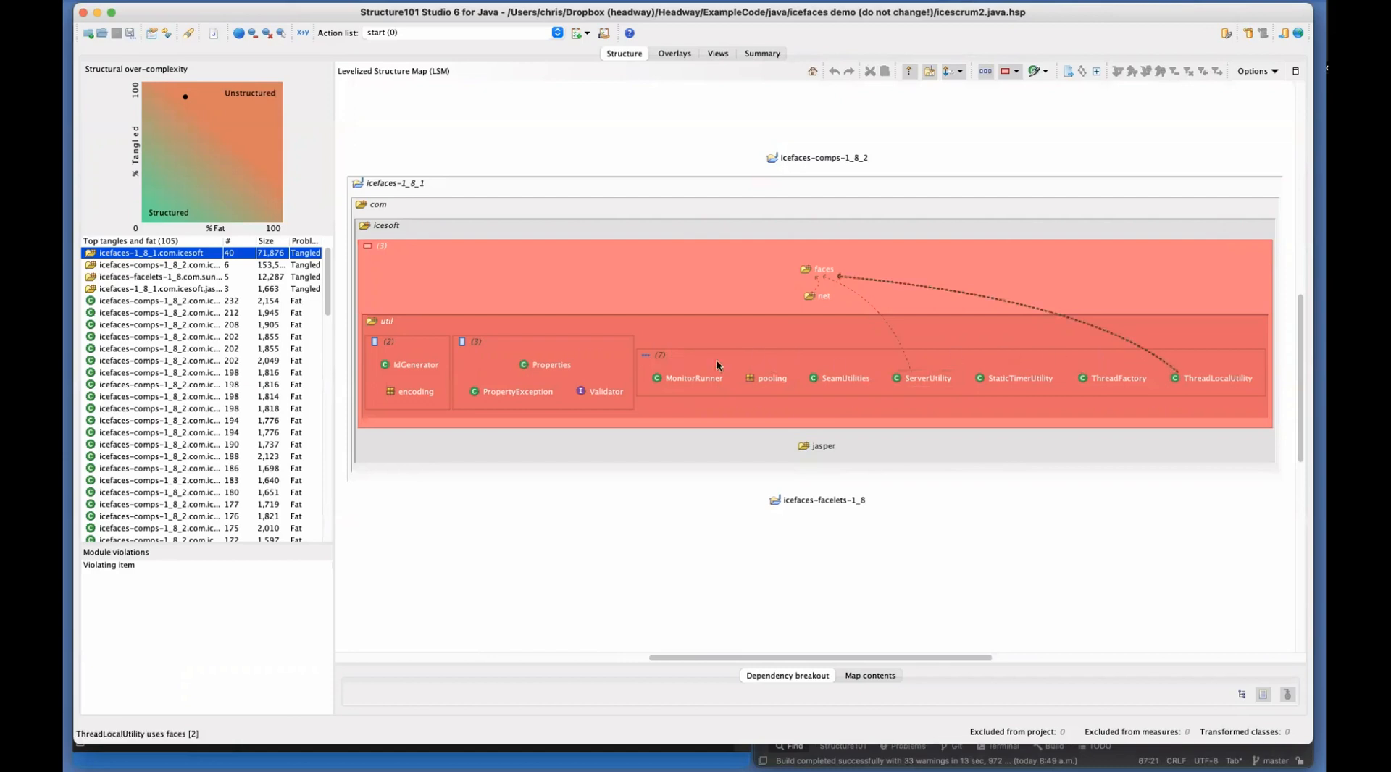
Move the ServerUtility and ThreadLocalUtility classes from util into the faces package, and collapse util
left_click(934, 384)
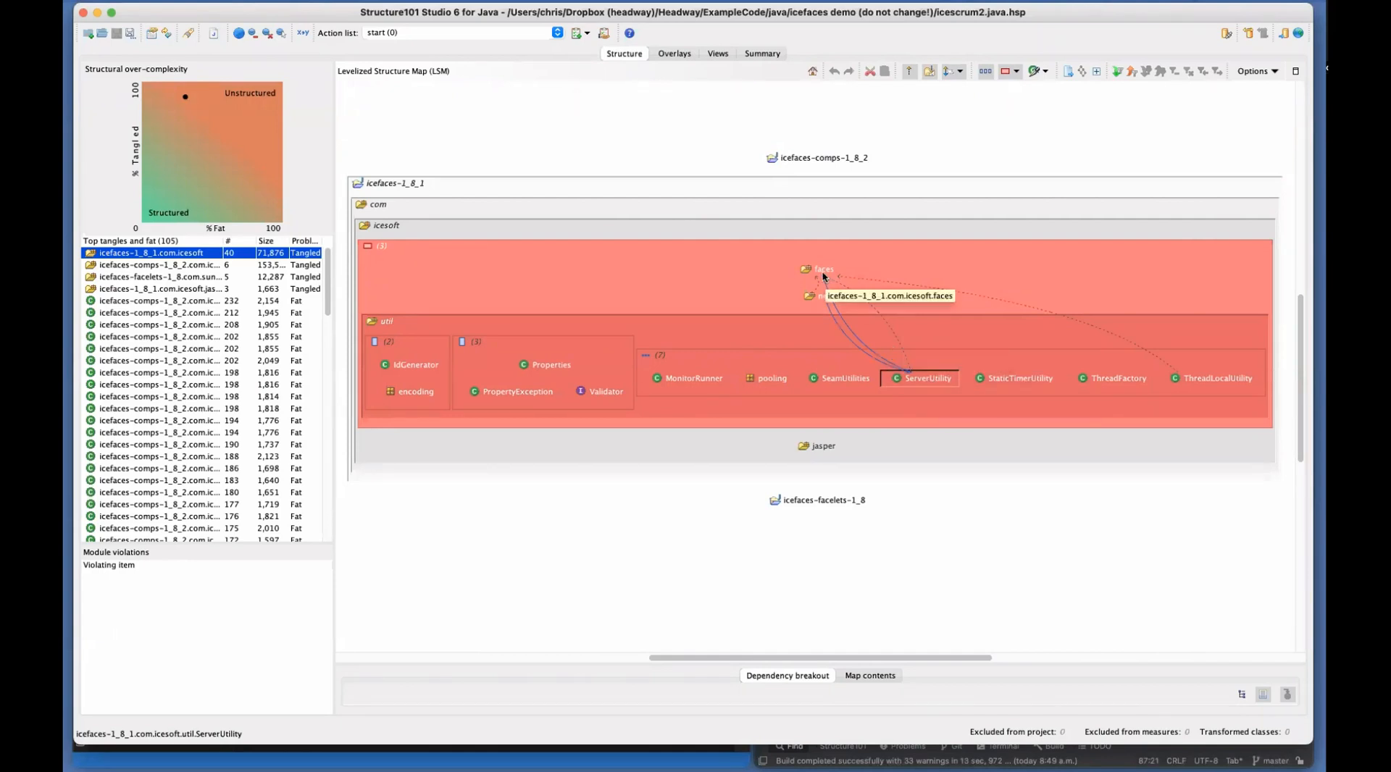
key("Delete")
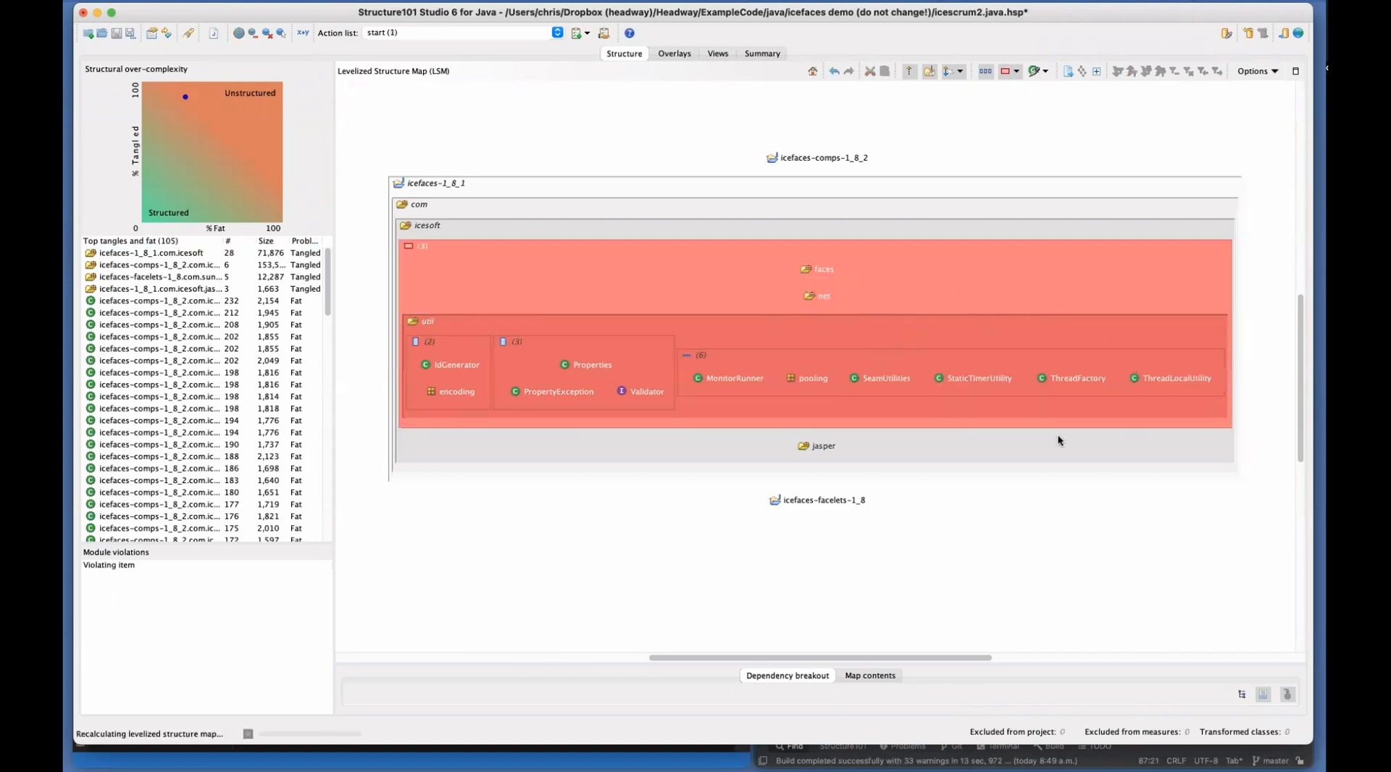
left_click(1169, 380)
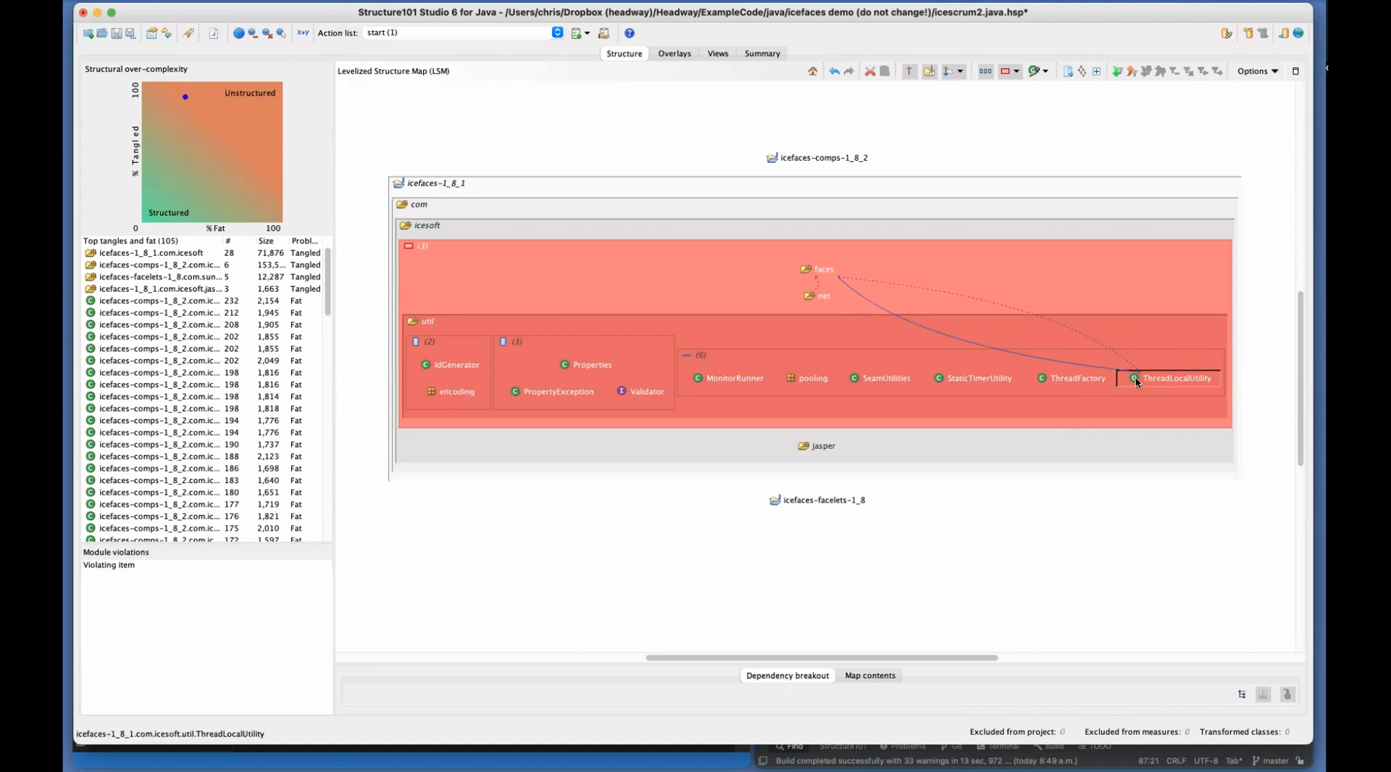
left_click_drag(1175, 378, 817, 269)
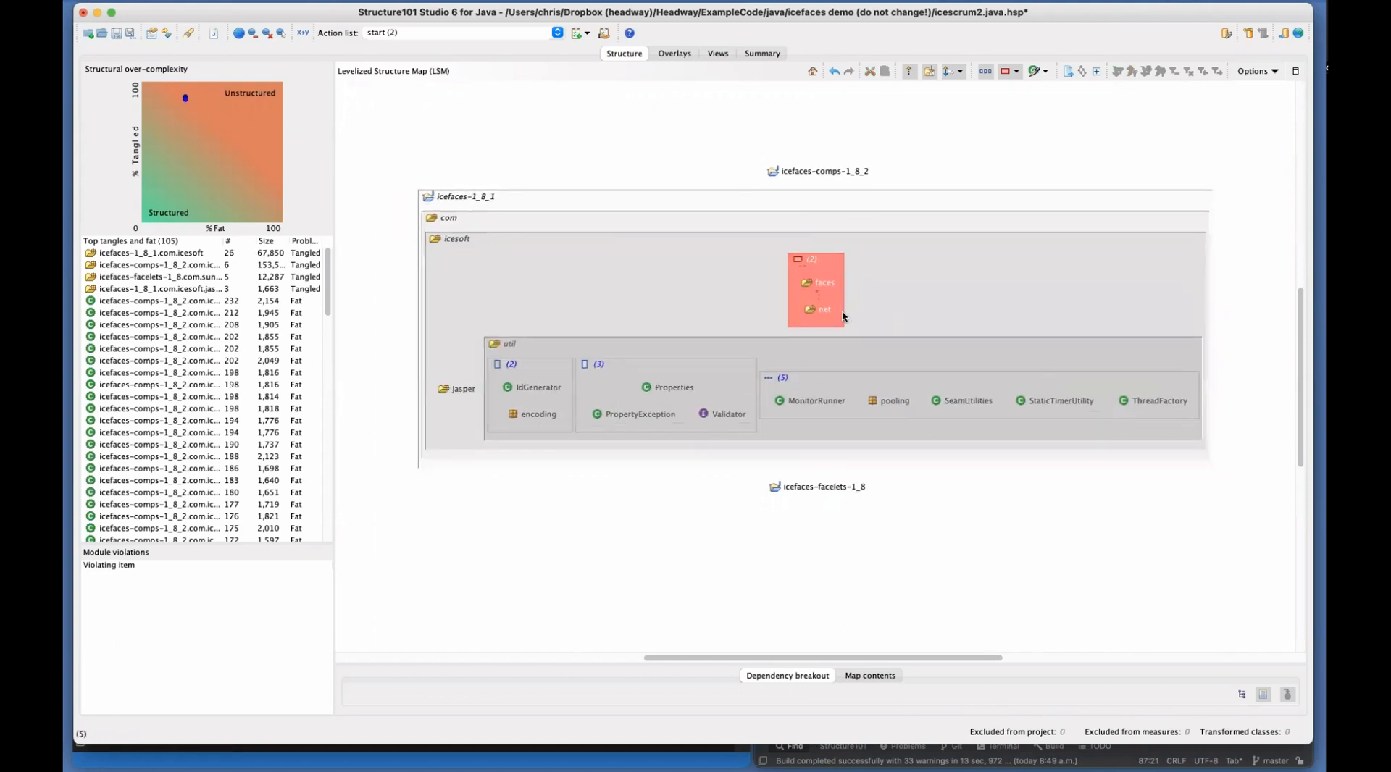
double_click(621, 350)
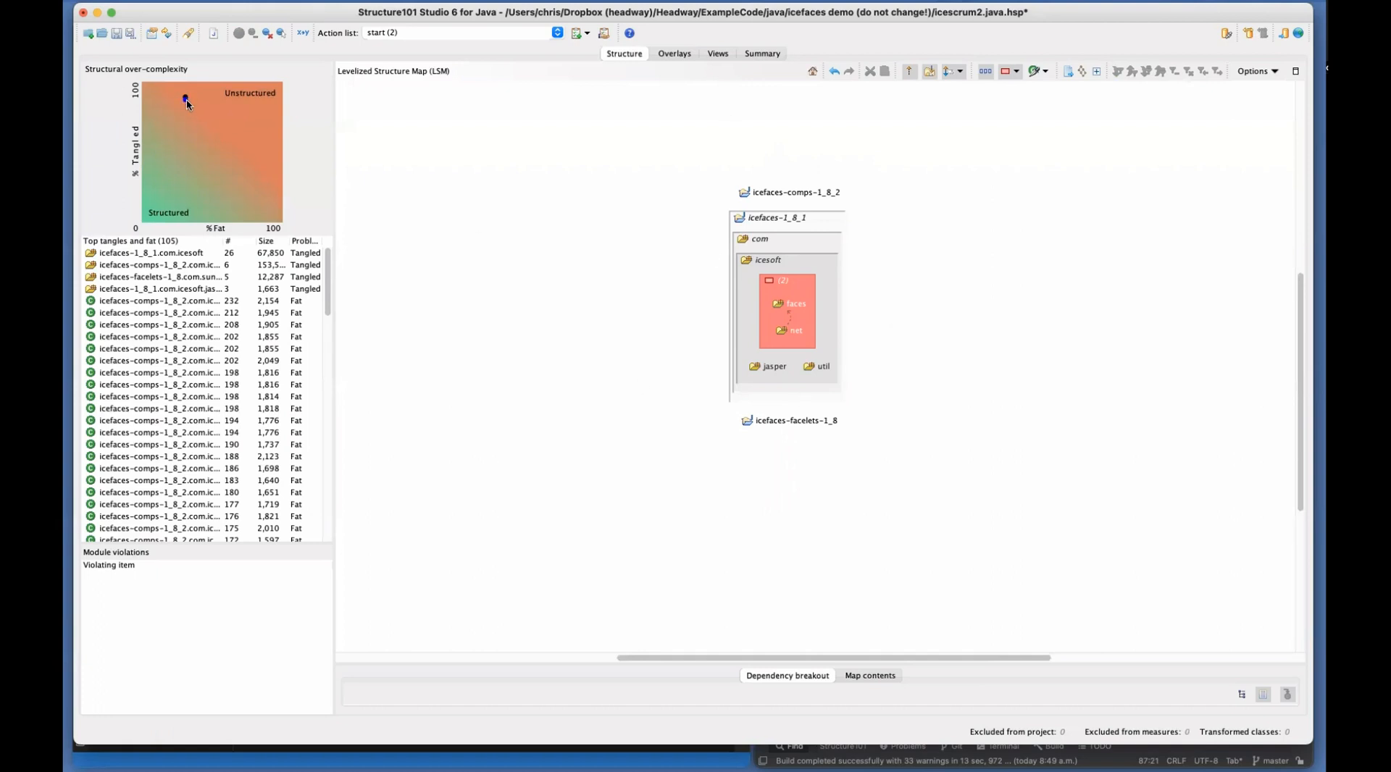
Expand the net package down to messaging and trace the dependencies of http and the MessageServiceClient cluster on faces
mouse_move(187, 103)
left_click(781, 332)
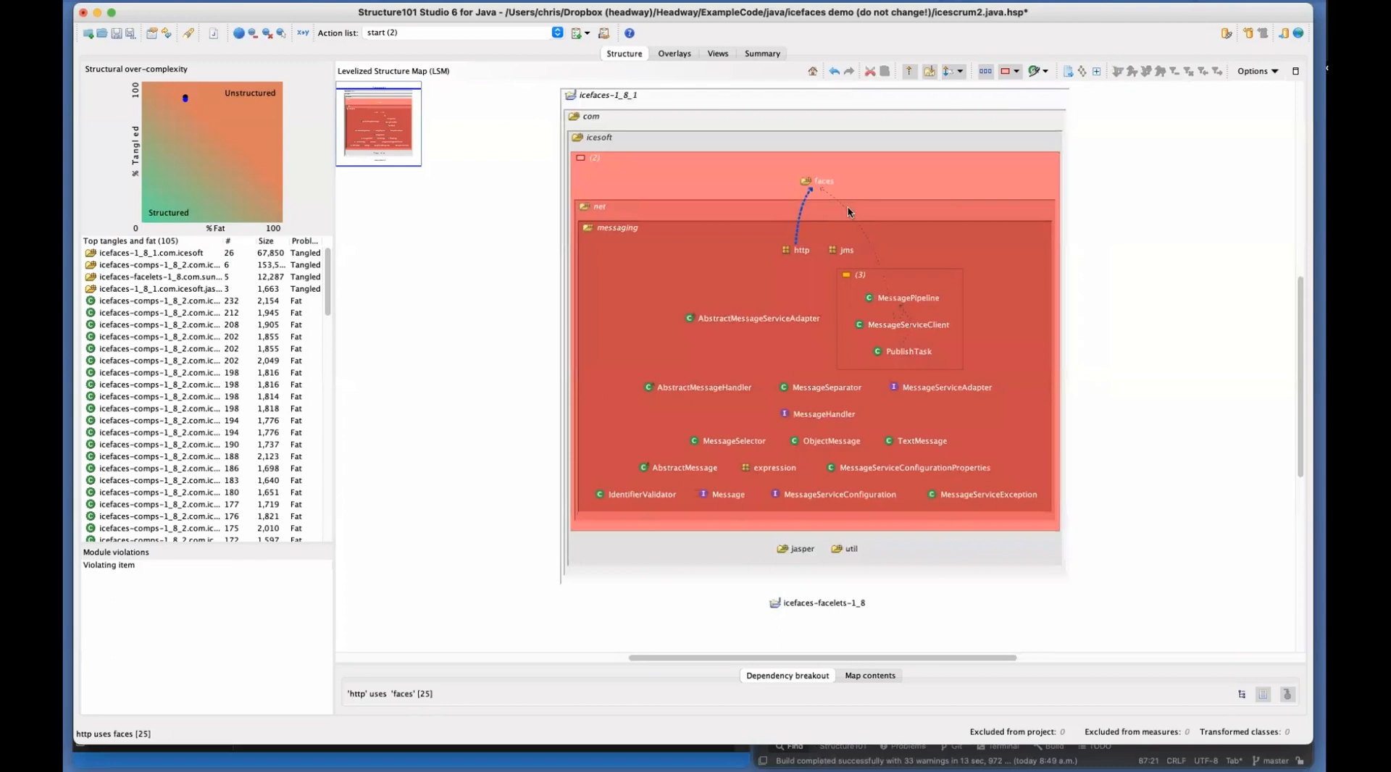
left_click(896, 290)
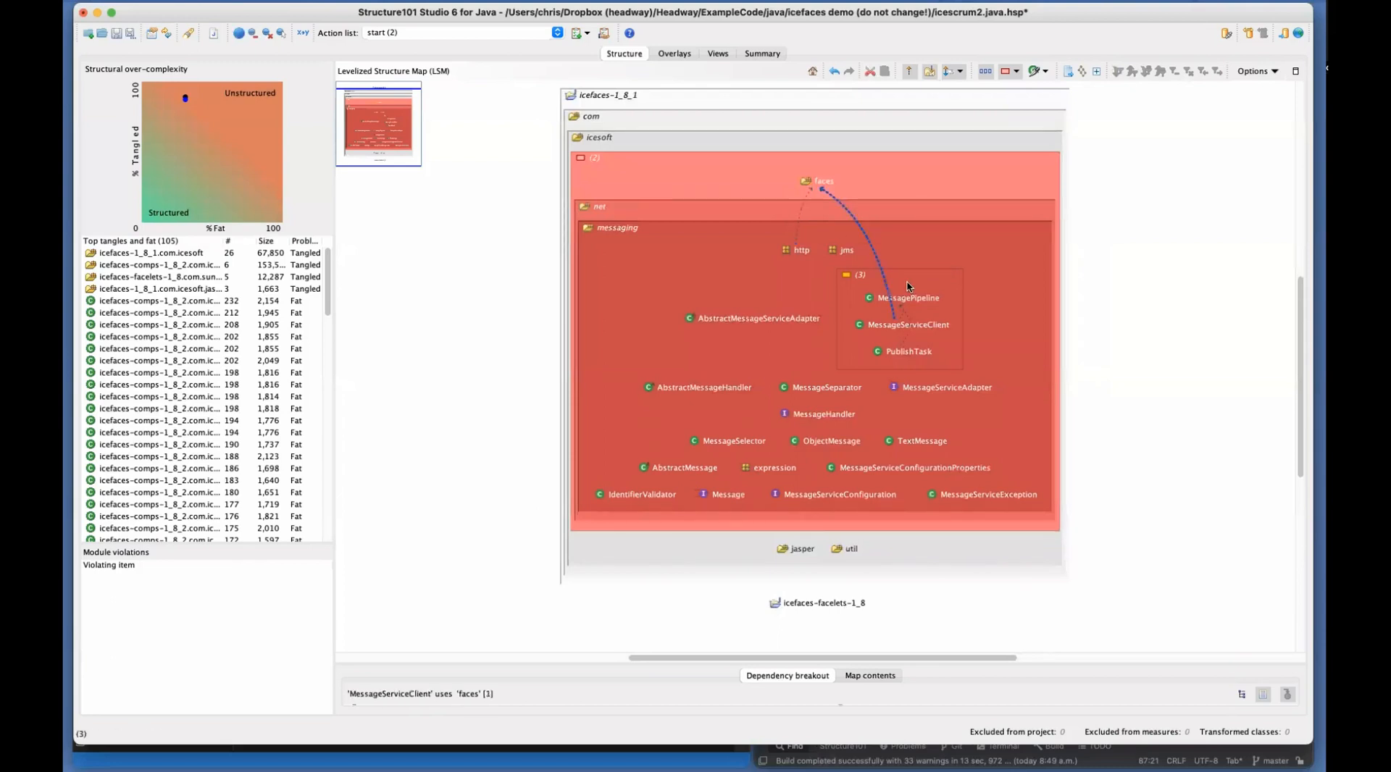
left_click(1127, 303)
left_click(928, 287)
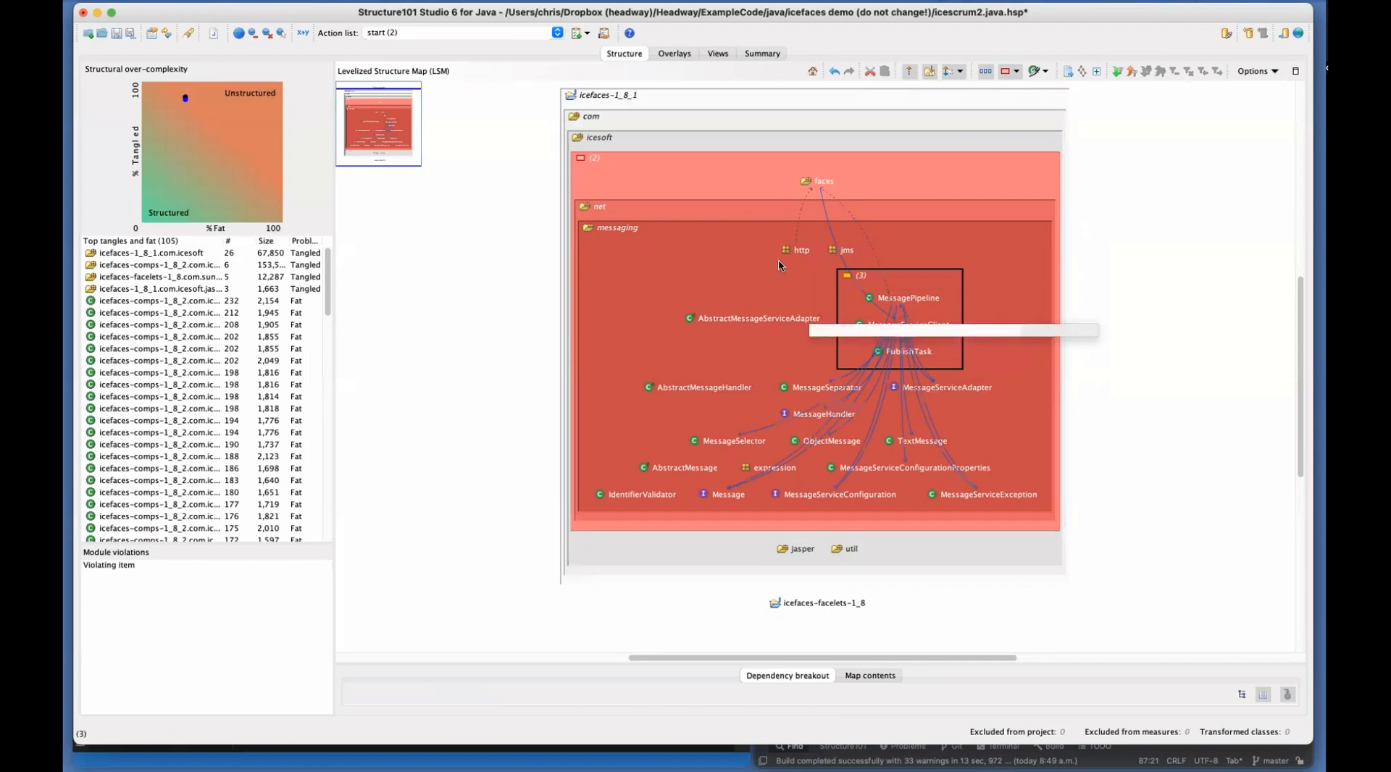
Move the http package from net.messaging into the faces package
left_click(796, 250)
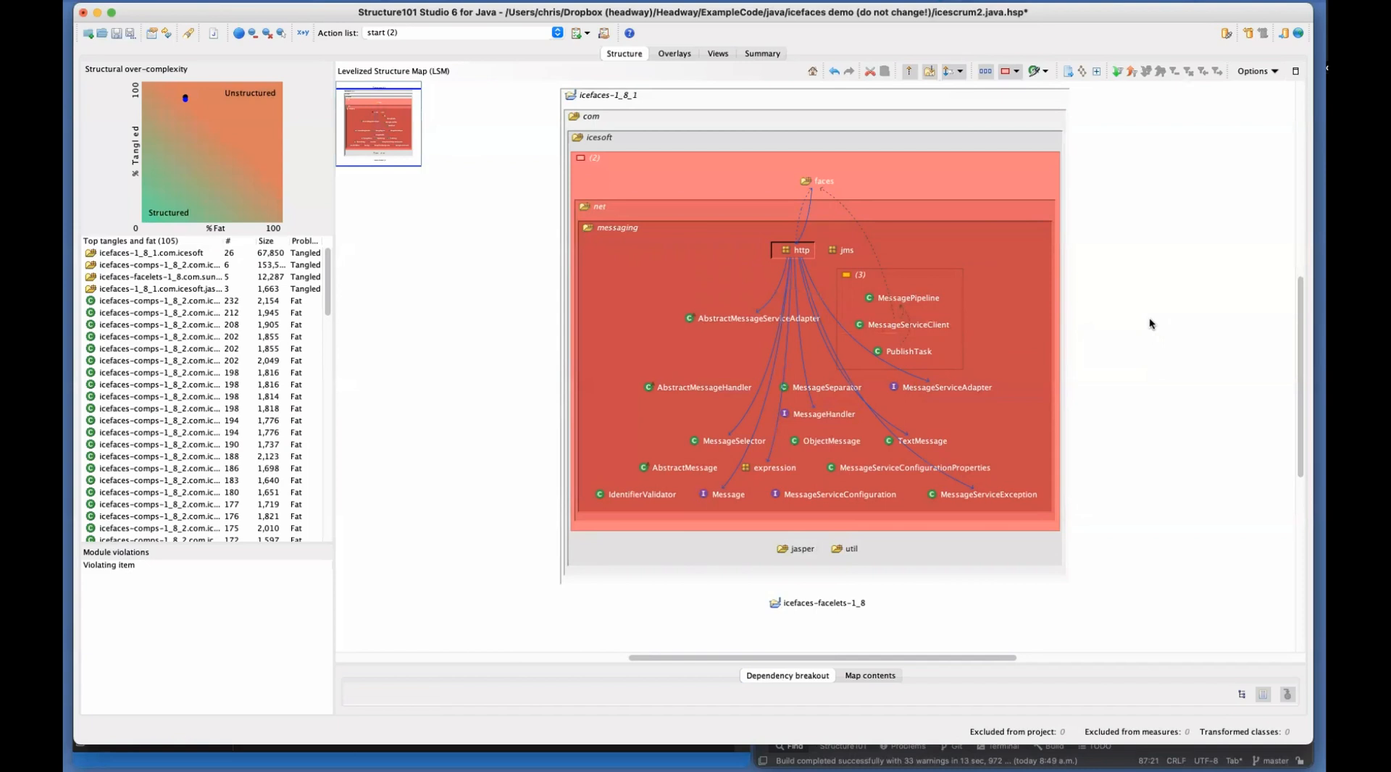
left_click_drag(796, 252, 809, 181)
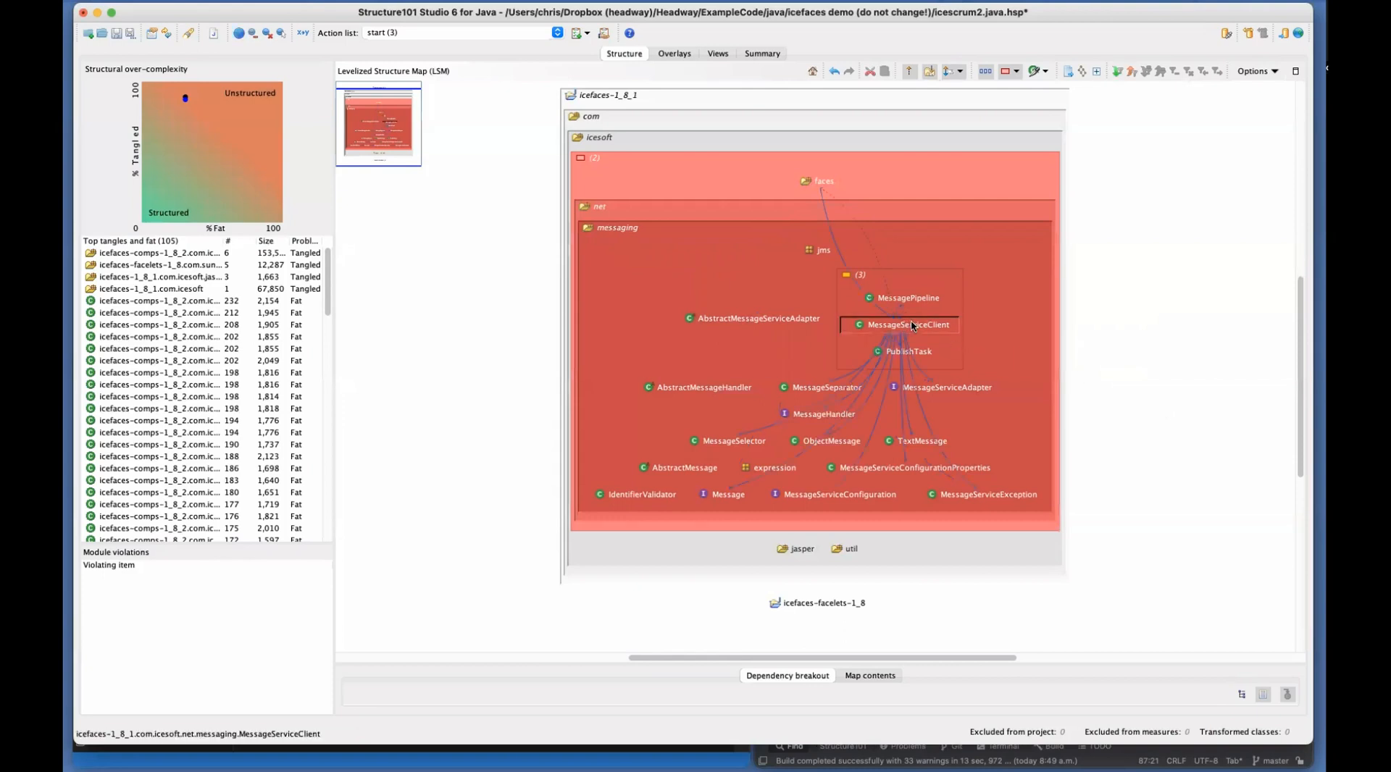
Try moving only MessageServiceClient from its messaging cluster into faces, and undo the move
left_click(935, 285)
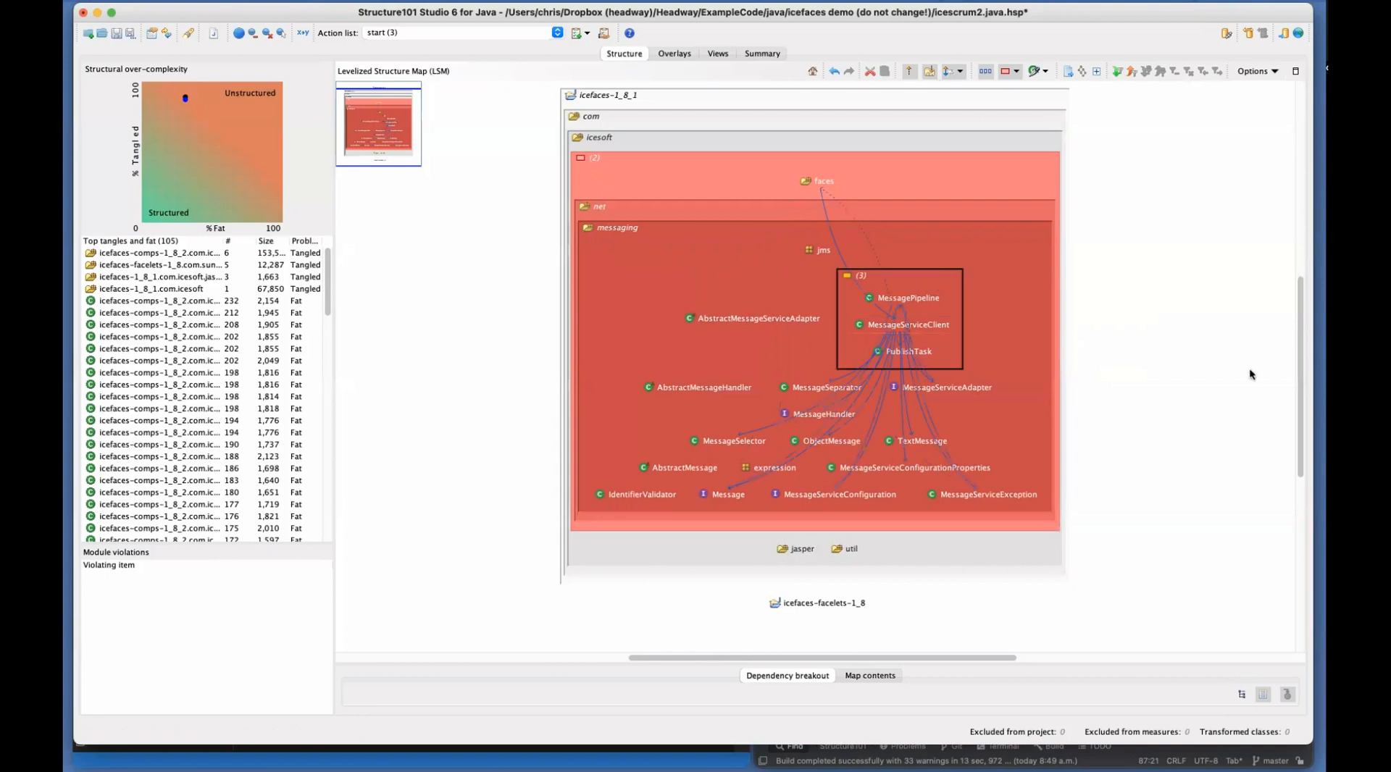
left_click(926, 332)
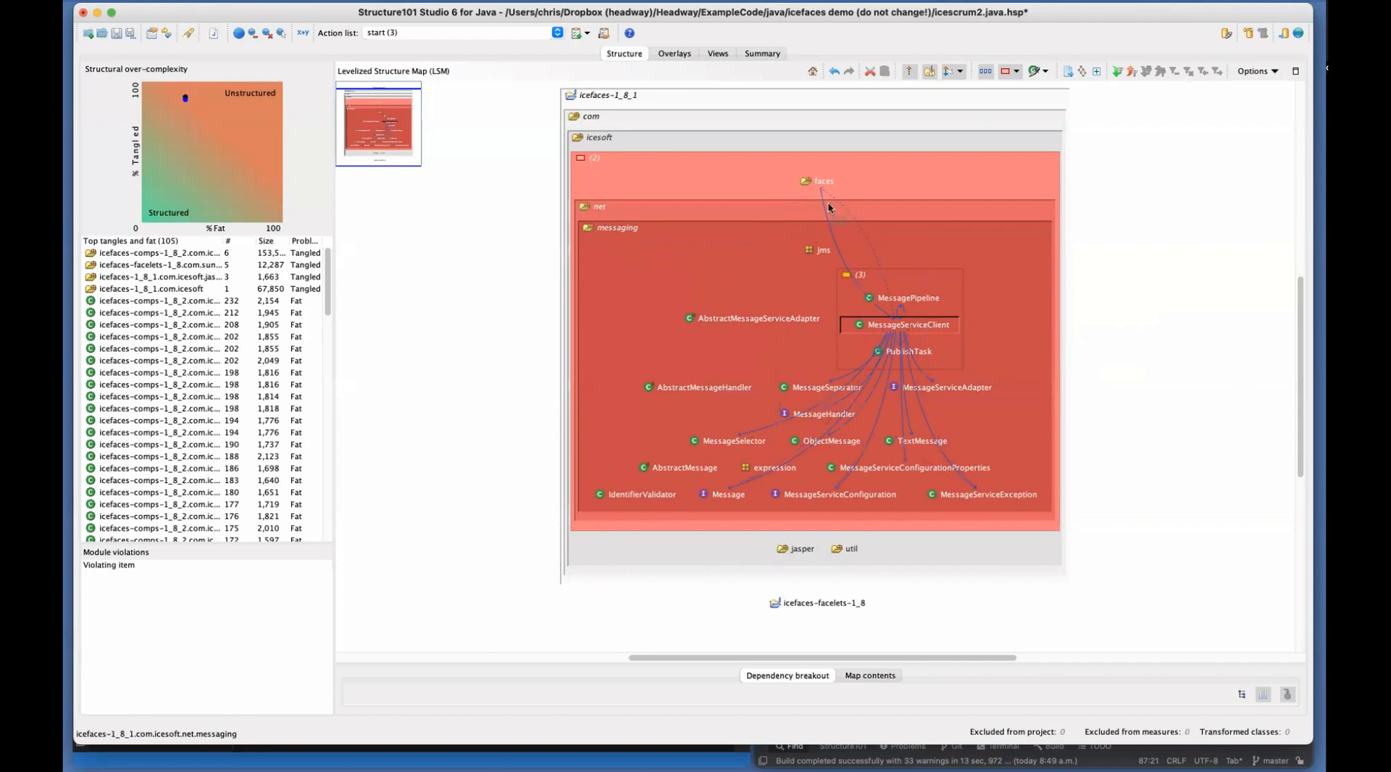
key("Delete")
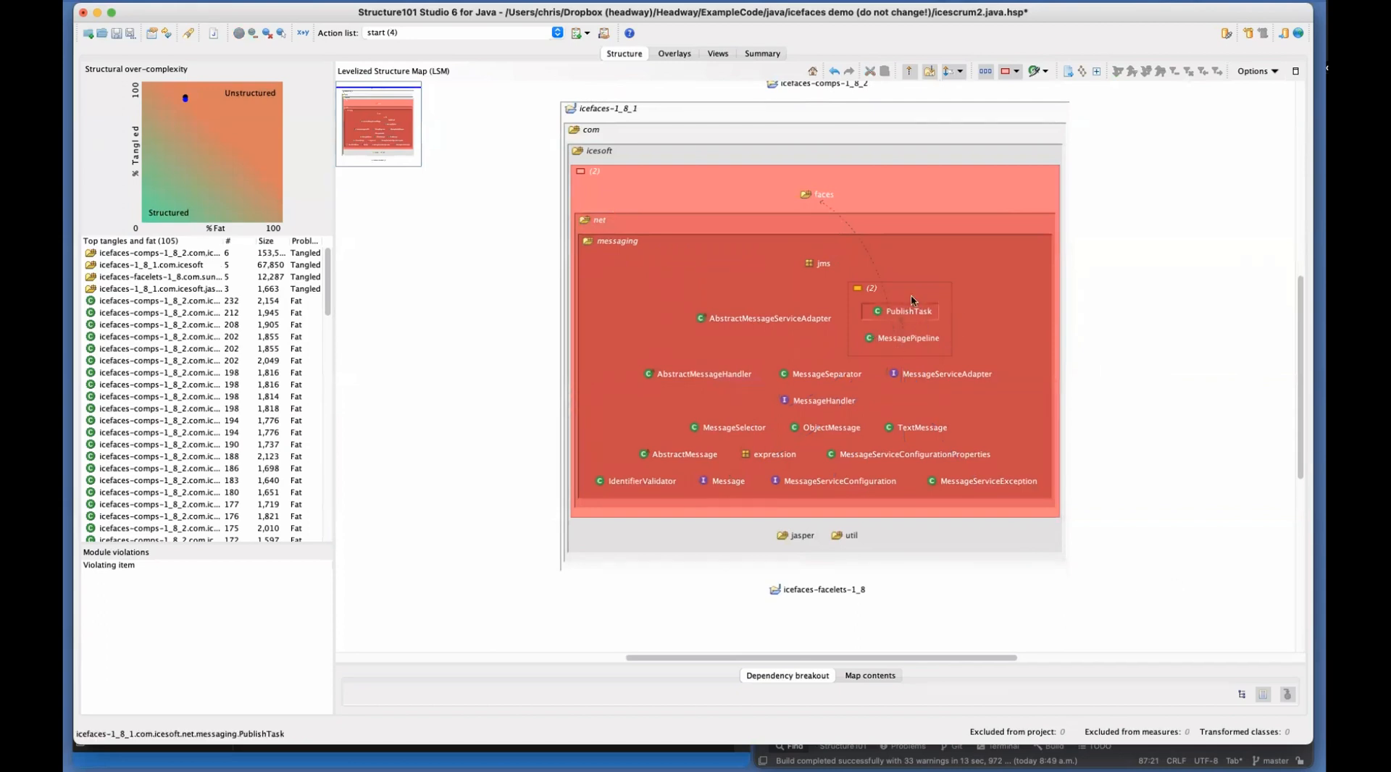
left_click(835, 72)
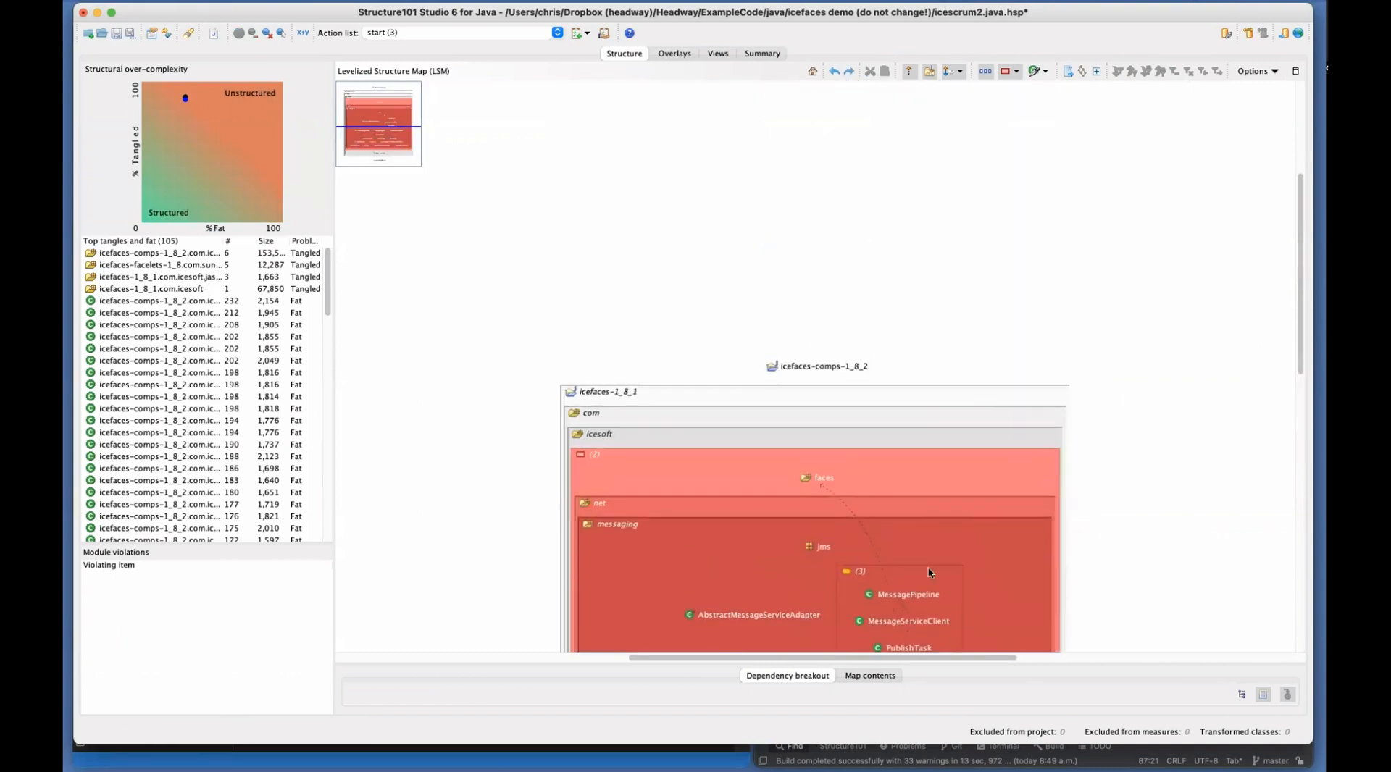
Move the whole cluster of MessagePipeline, MessageServiceClient and PublishTask from messaging into the faces package
left_click(914, 578)
left_click_drag(820, 481, 822, 479)
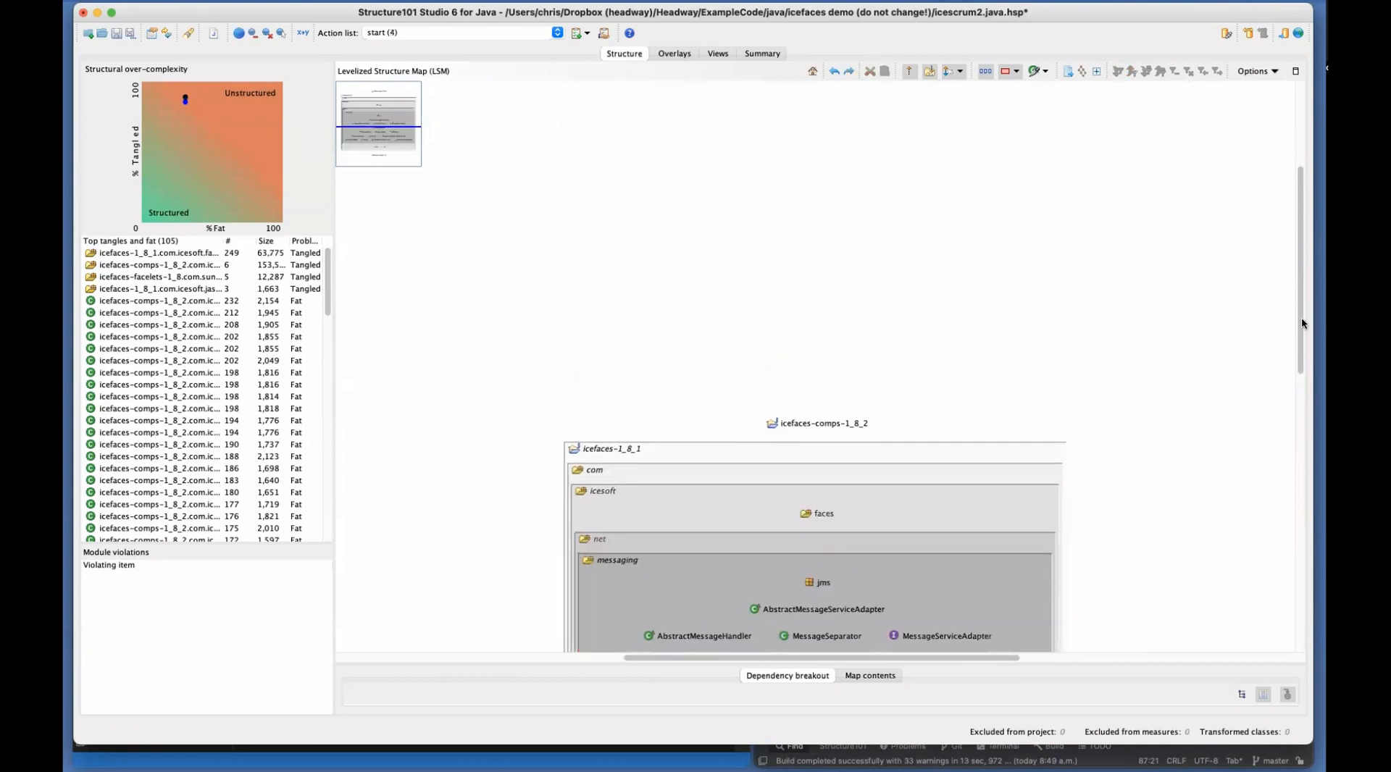
left_click_drag(1302, 323, 1296, 440)
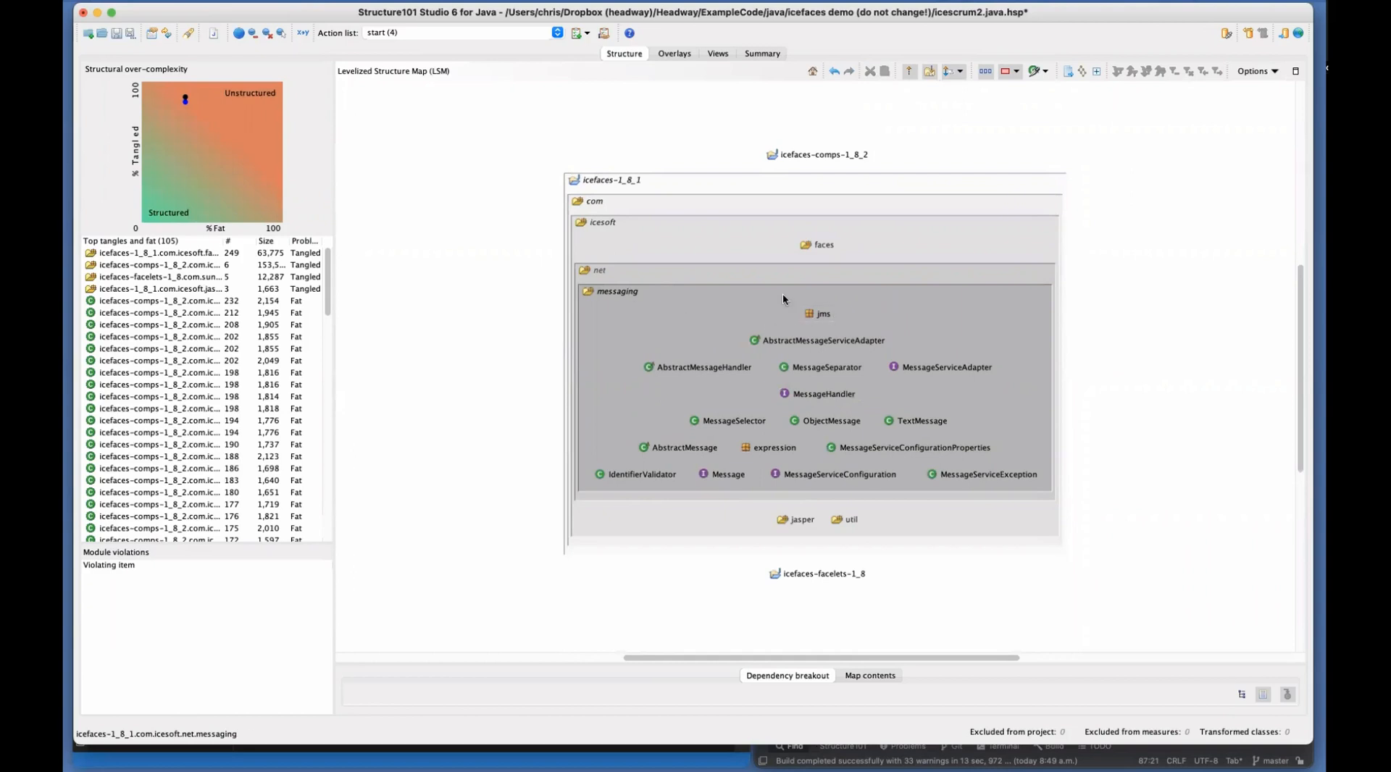
Try moving the MessageHandler interface from messaging into faces, check the resulting dependencies, and undo the move
left_click(789, 398)
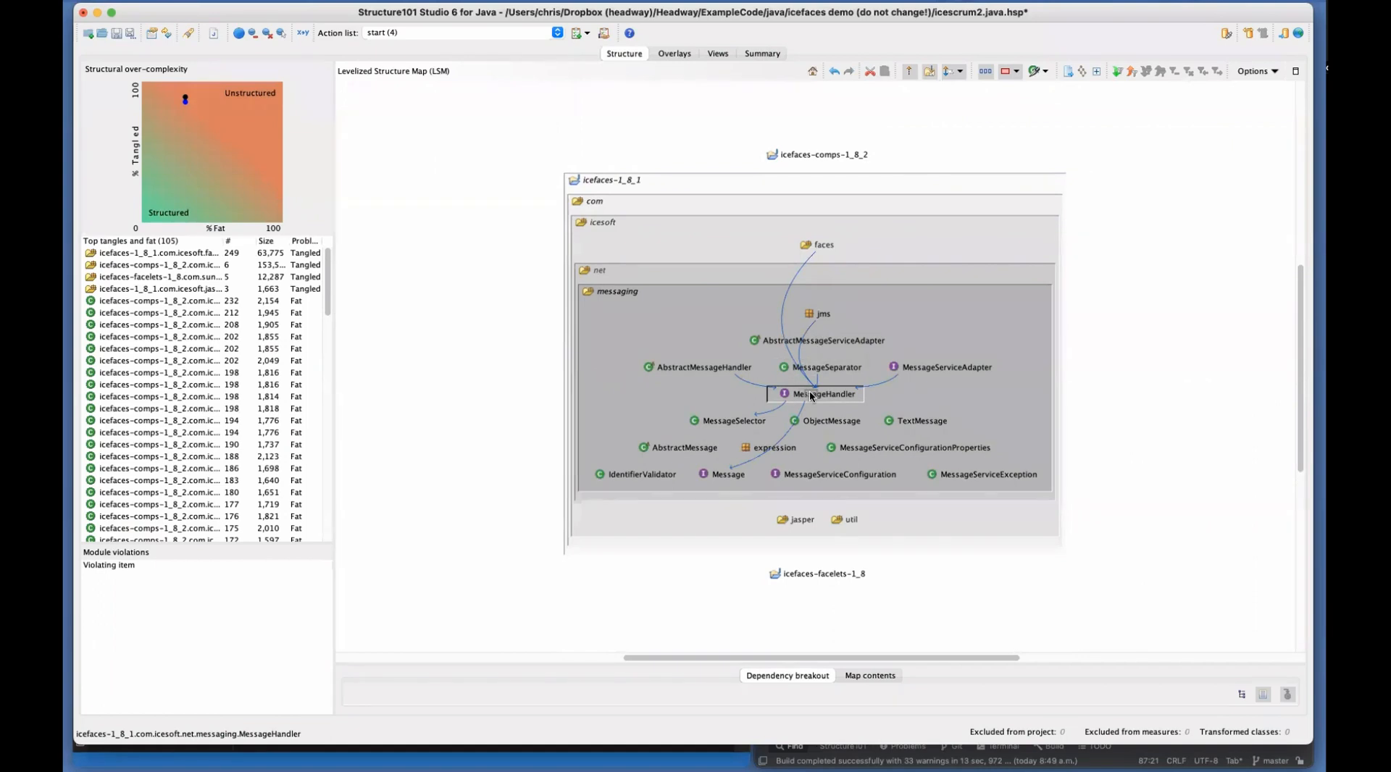
left_click_drag(822, 267, 816, 250)
left_click(734, 325)
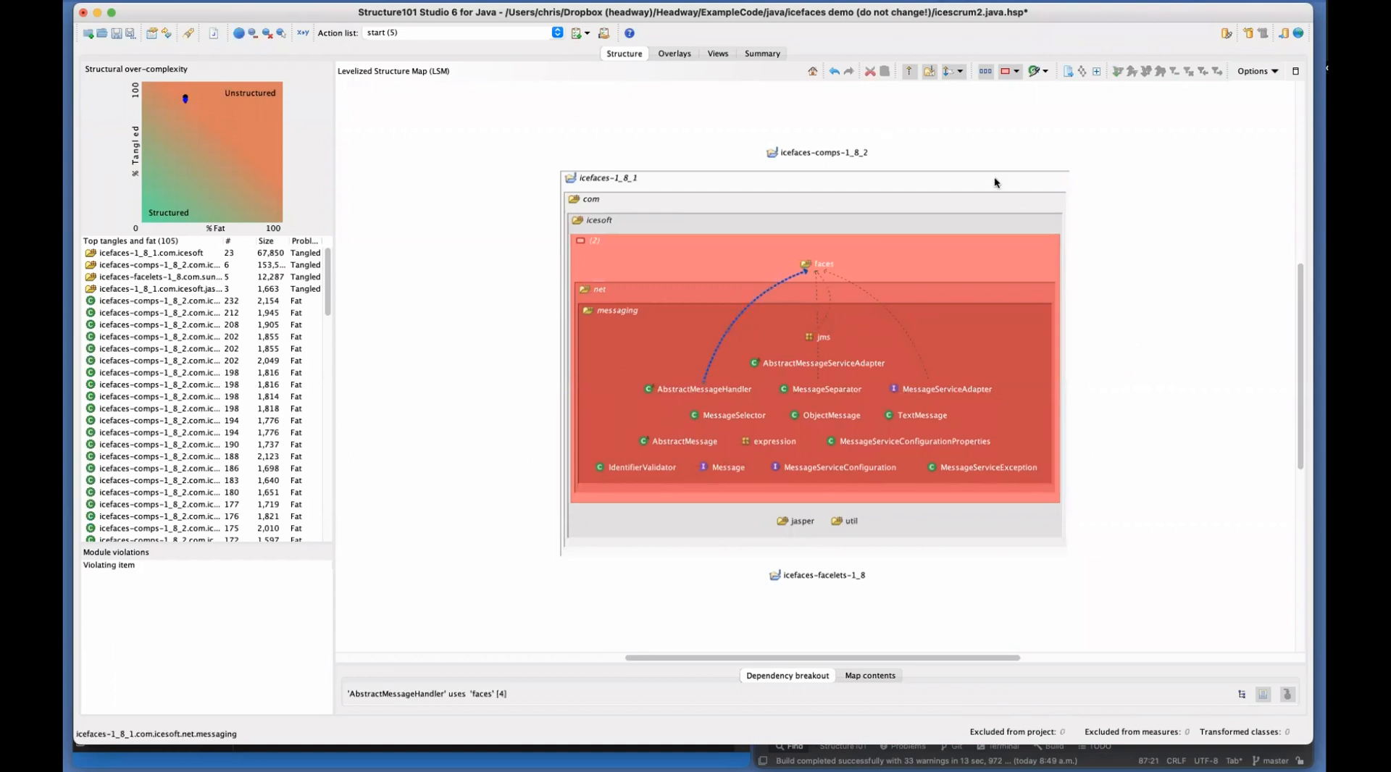
left_click(831, 71)
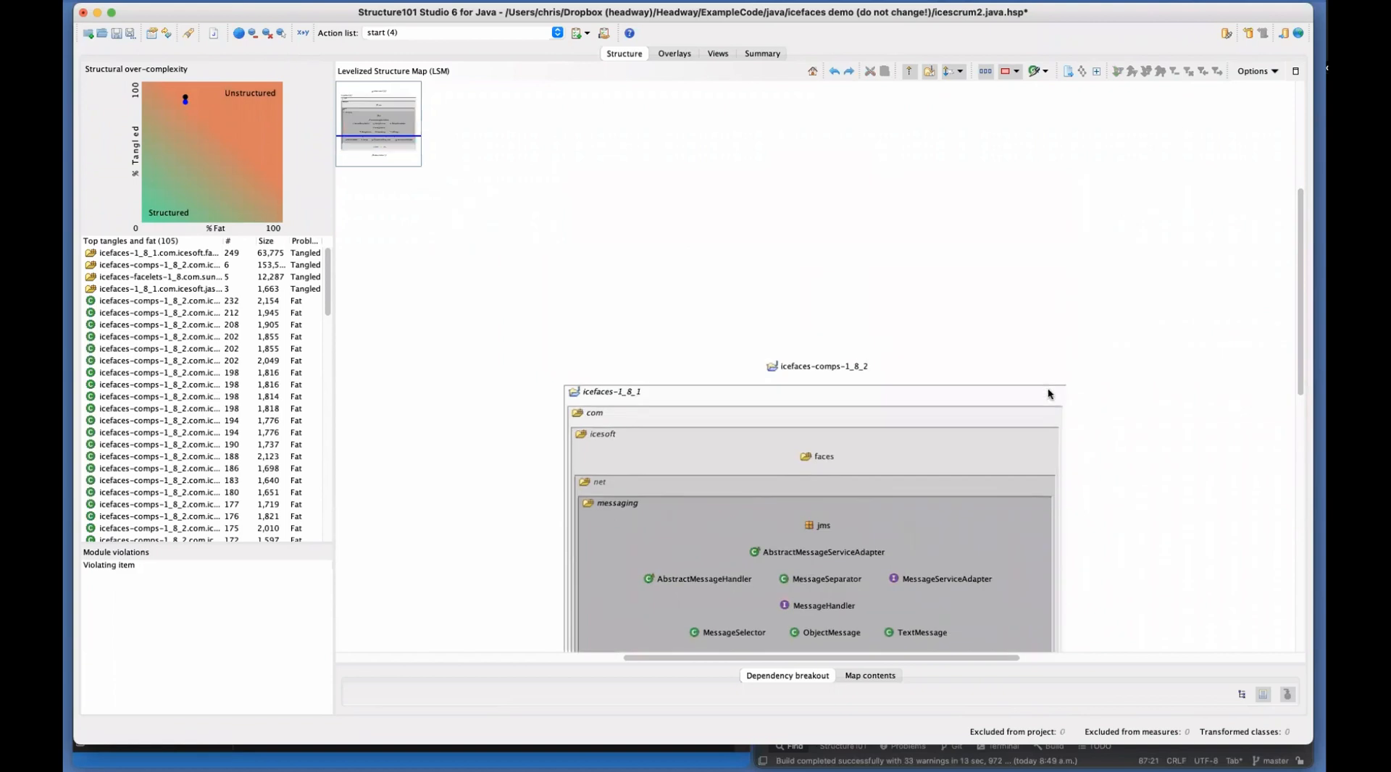
scroll(1300, 323, "down", 5)
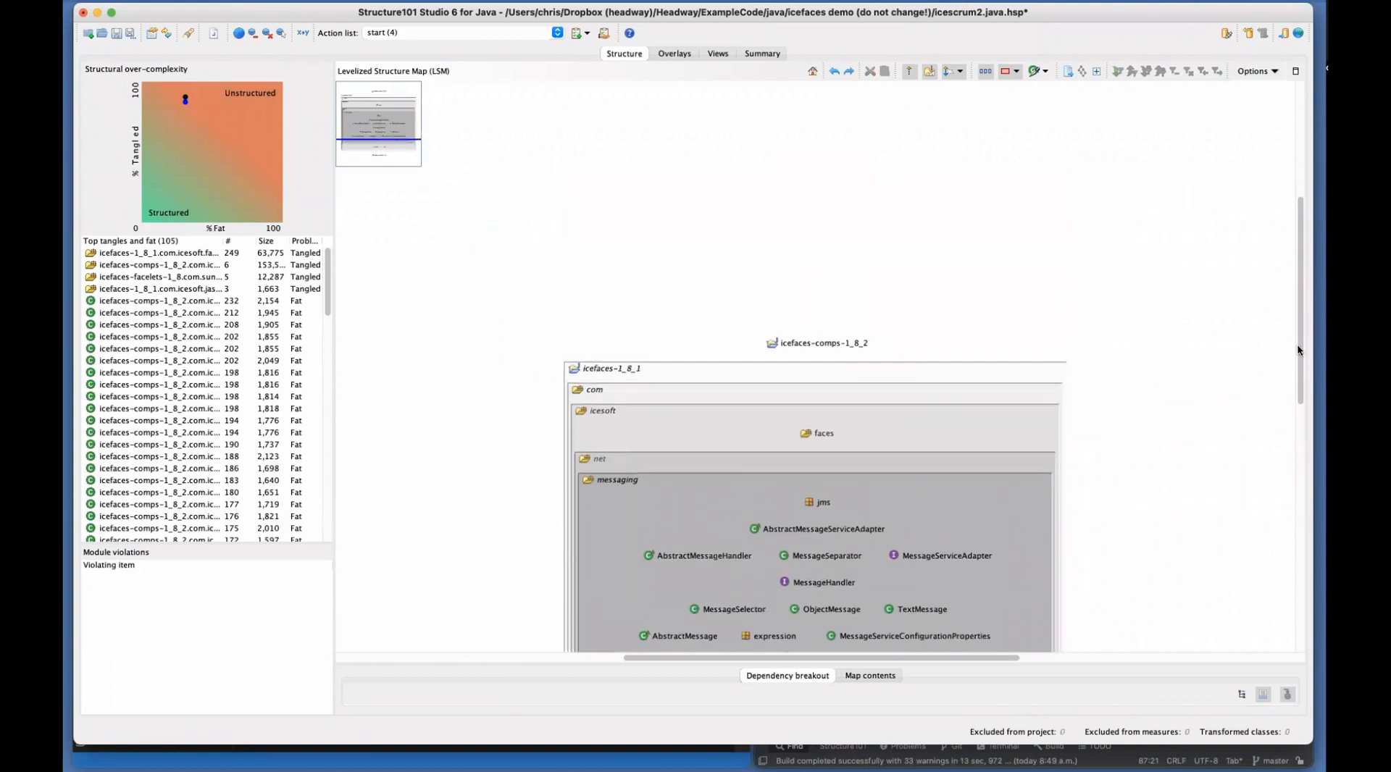
left_click(782, 458)
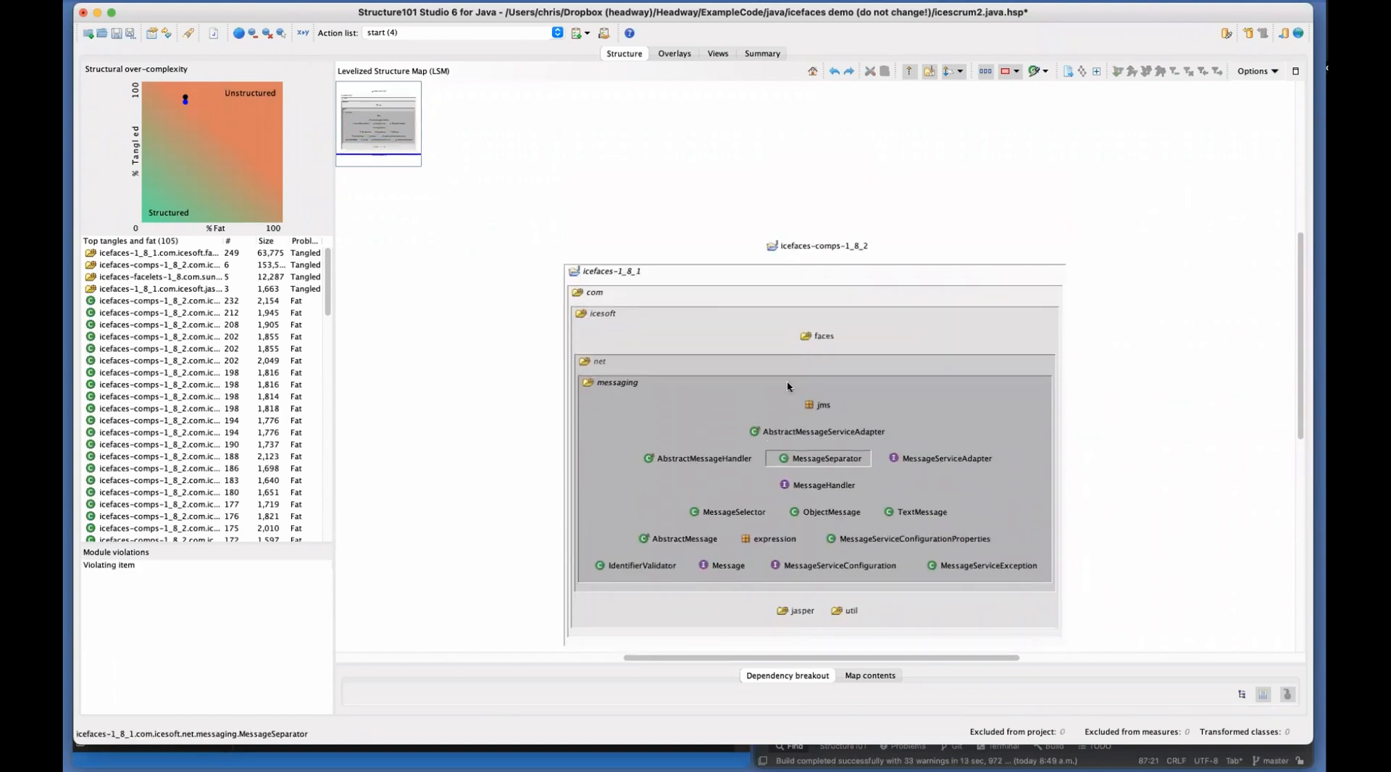
Reveal the tangle inside the icefaces-1_8_1.com.icesoft.faces package in the structure map with nothing selected
left_click(187, 255)
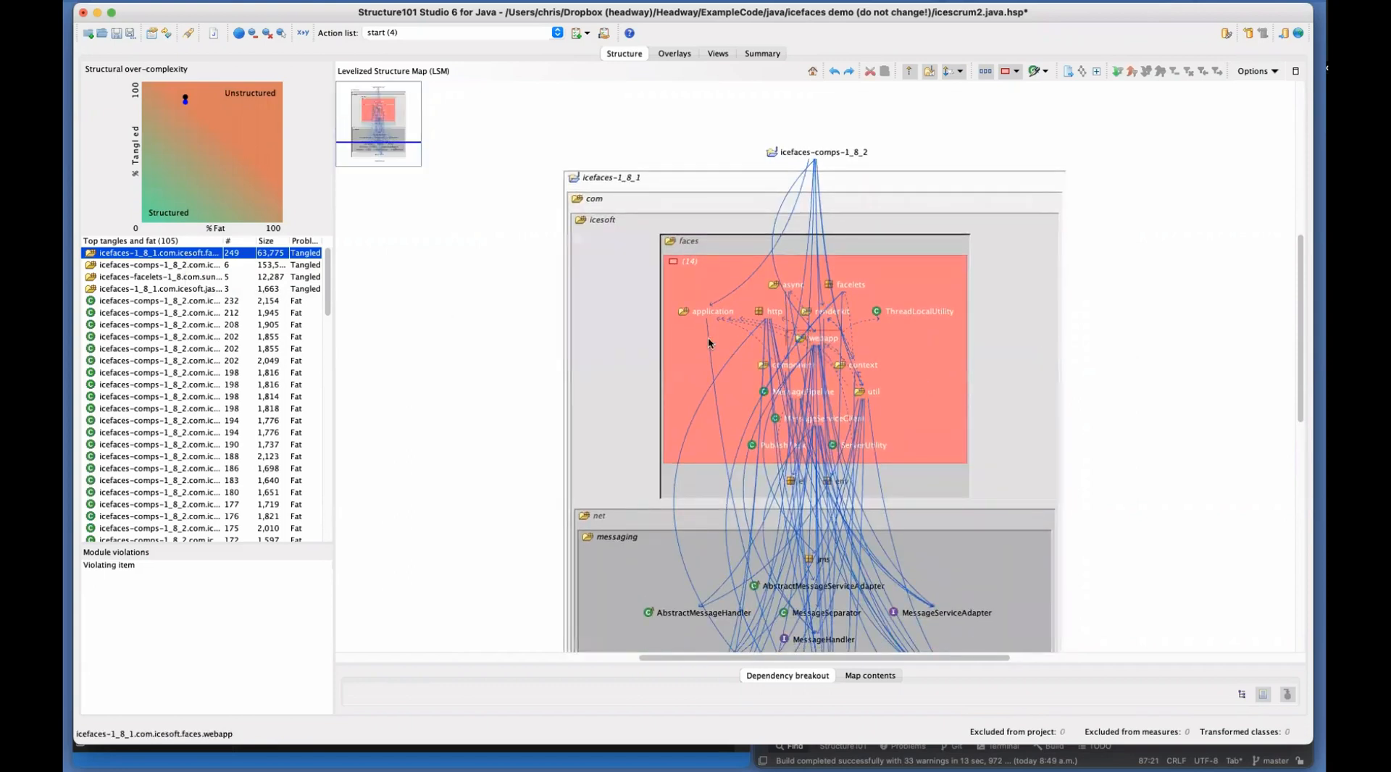
left_click(1157, 350)
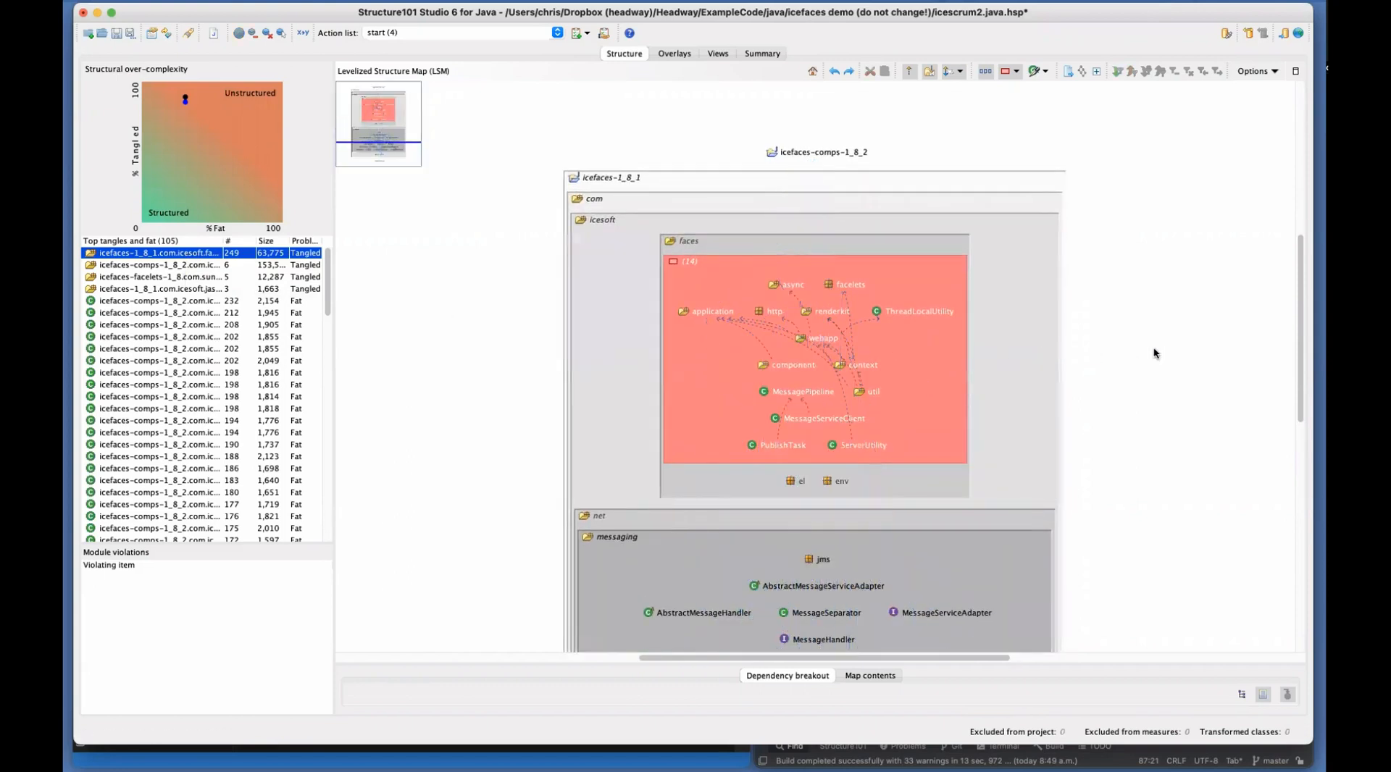
Isolate the tangle inside faces and move the event package and the CoreUtils class out of util into faces
left_click(923, 426)
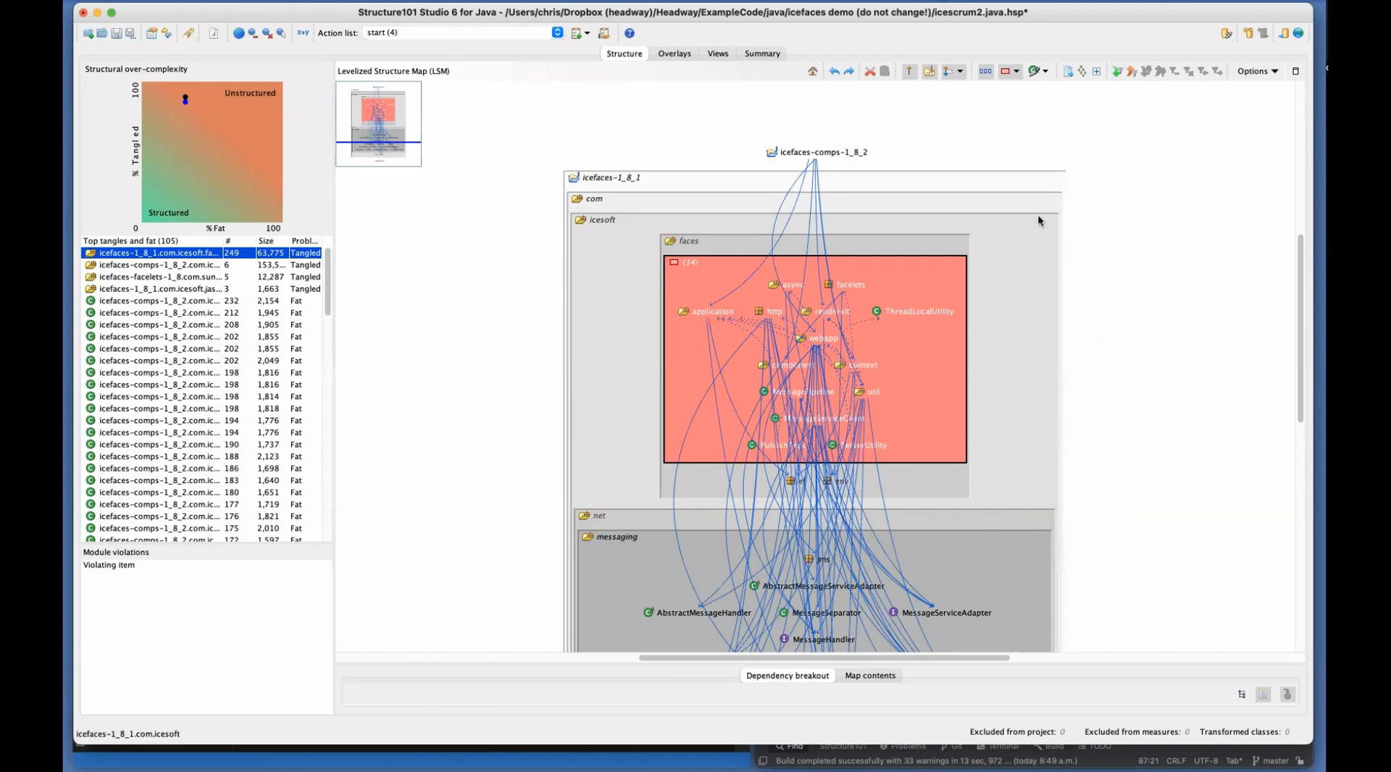
left_click(1116, 70)
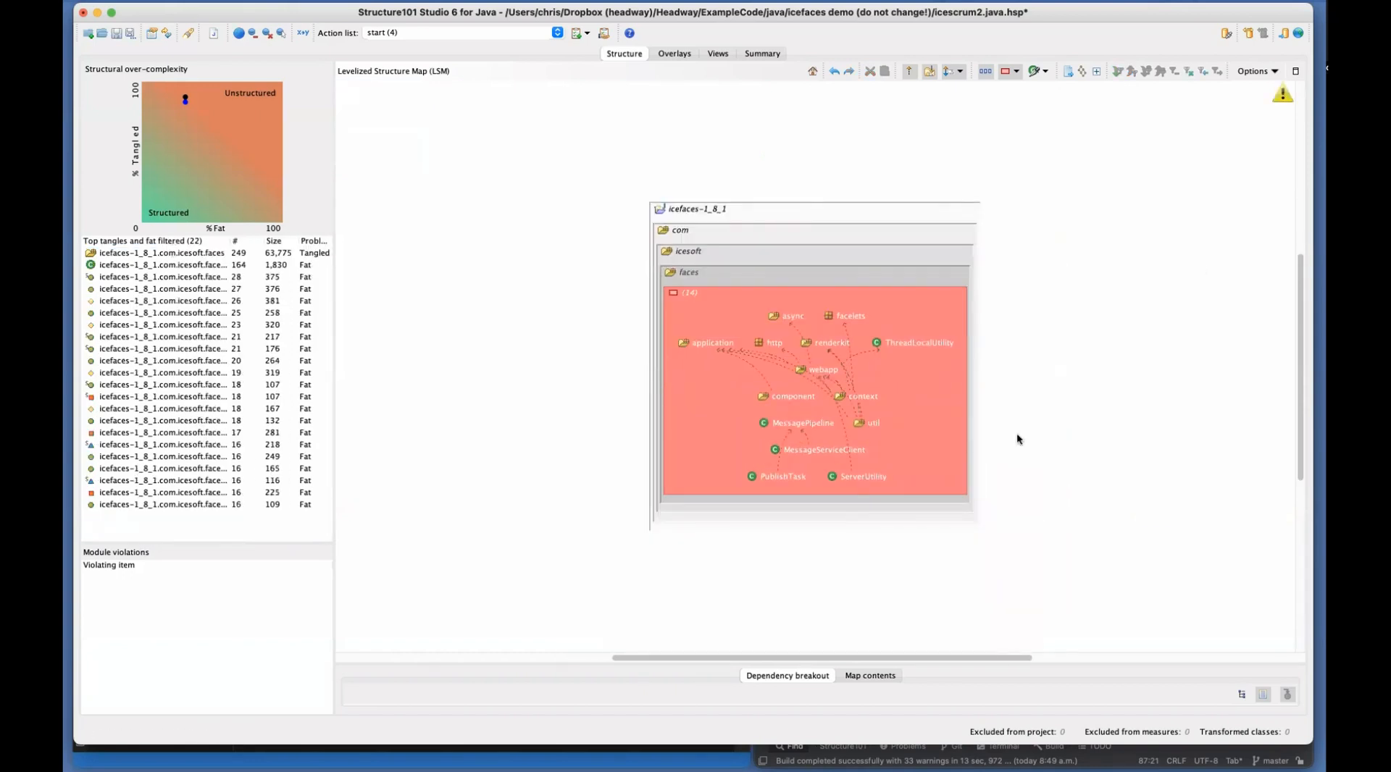
double_click(863, 425)
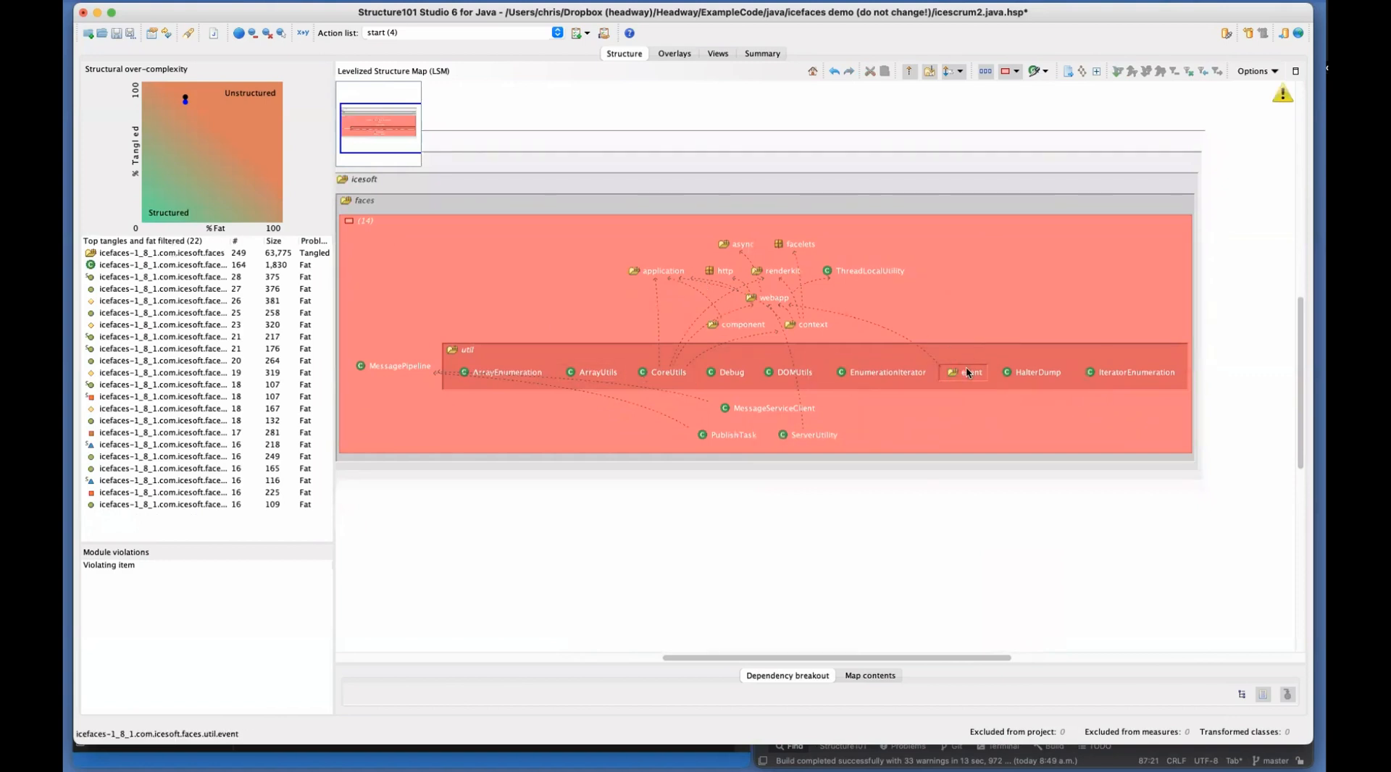
left_click_drag(956, 373, 815, 412)
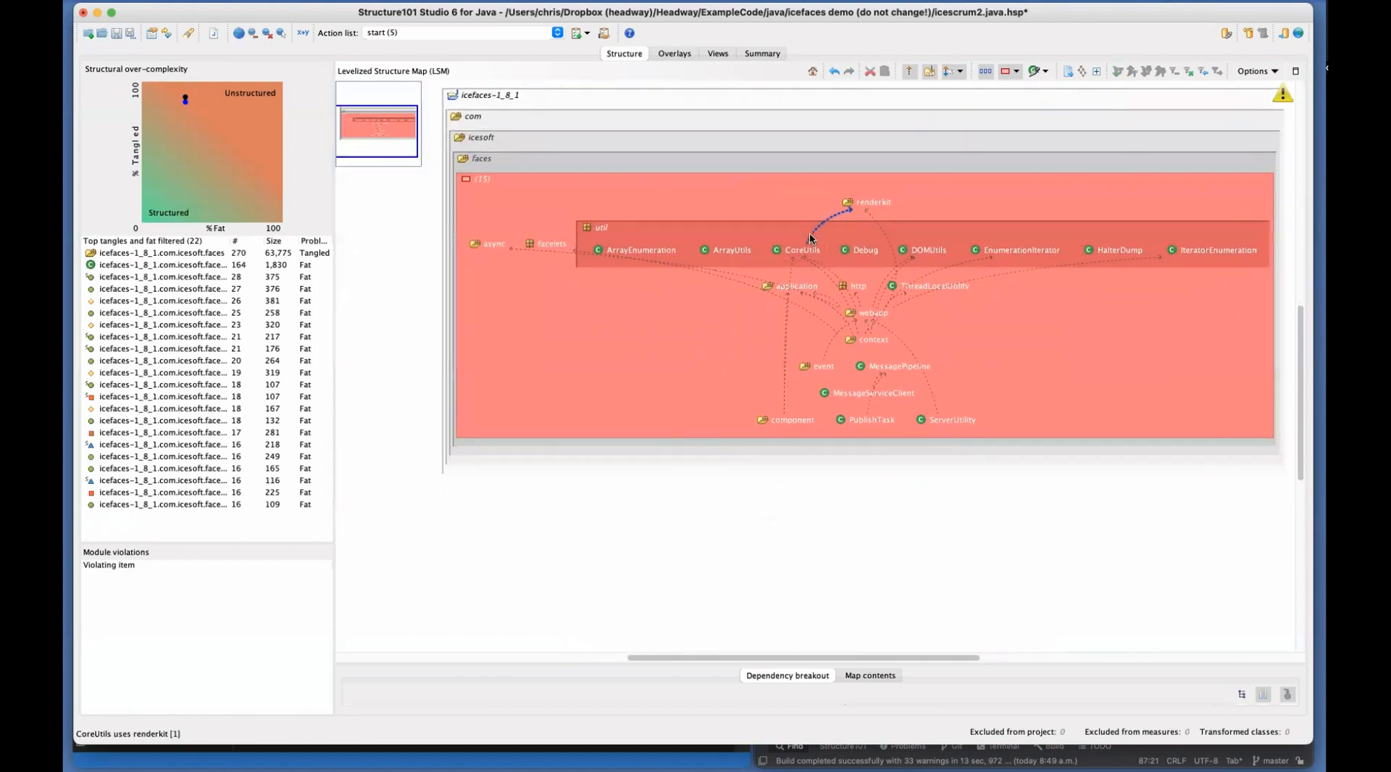
left_click_drag(773, 250, 664, 311)
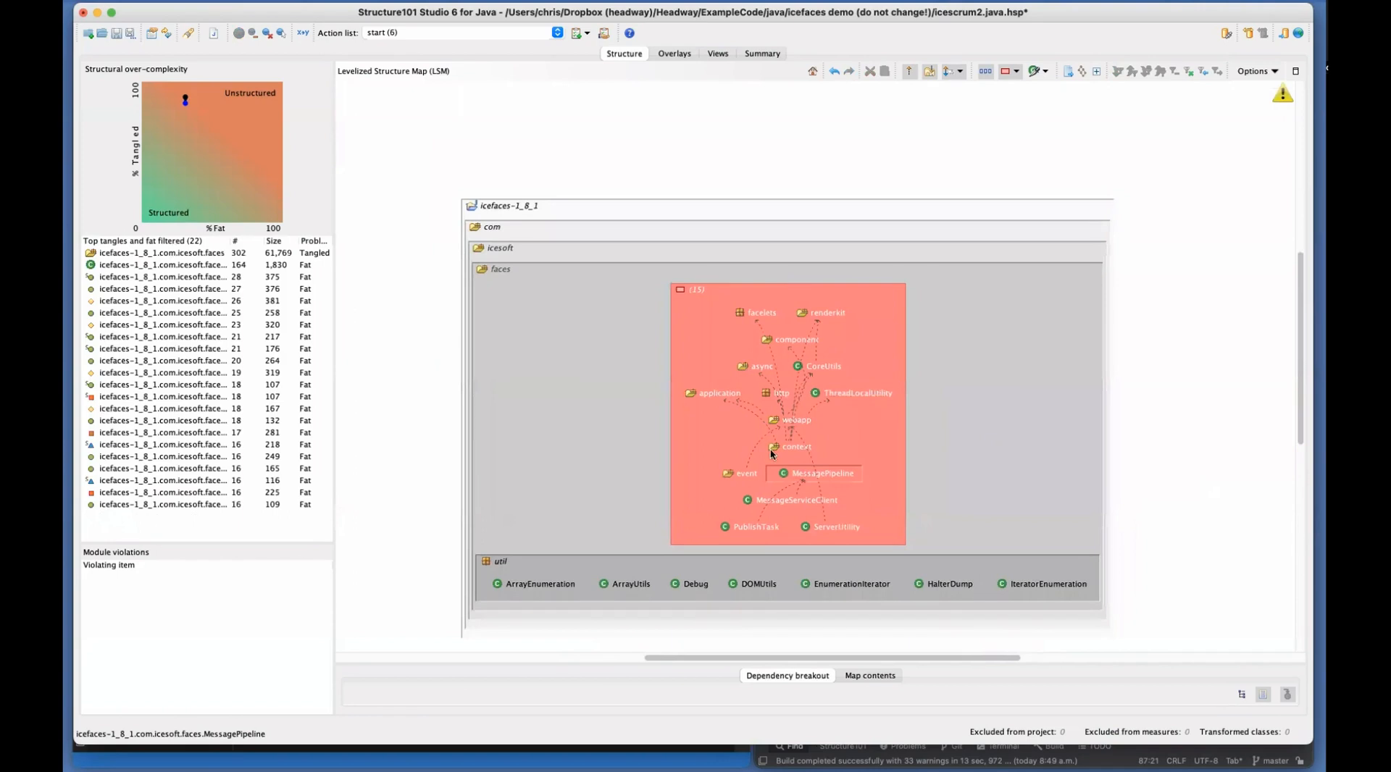
Isolate the remaining faces tangle, check facelets' dependencies, and move the FaceletsUIDebug class out of facelets into faces
left_click(841, 558)
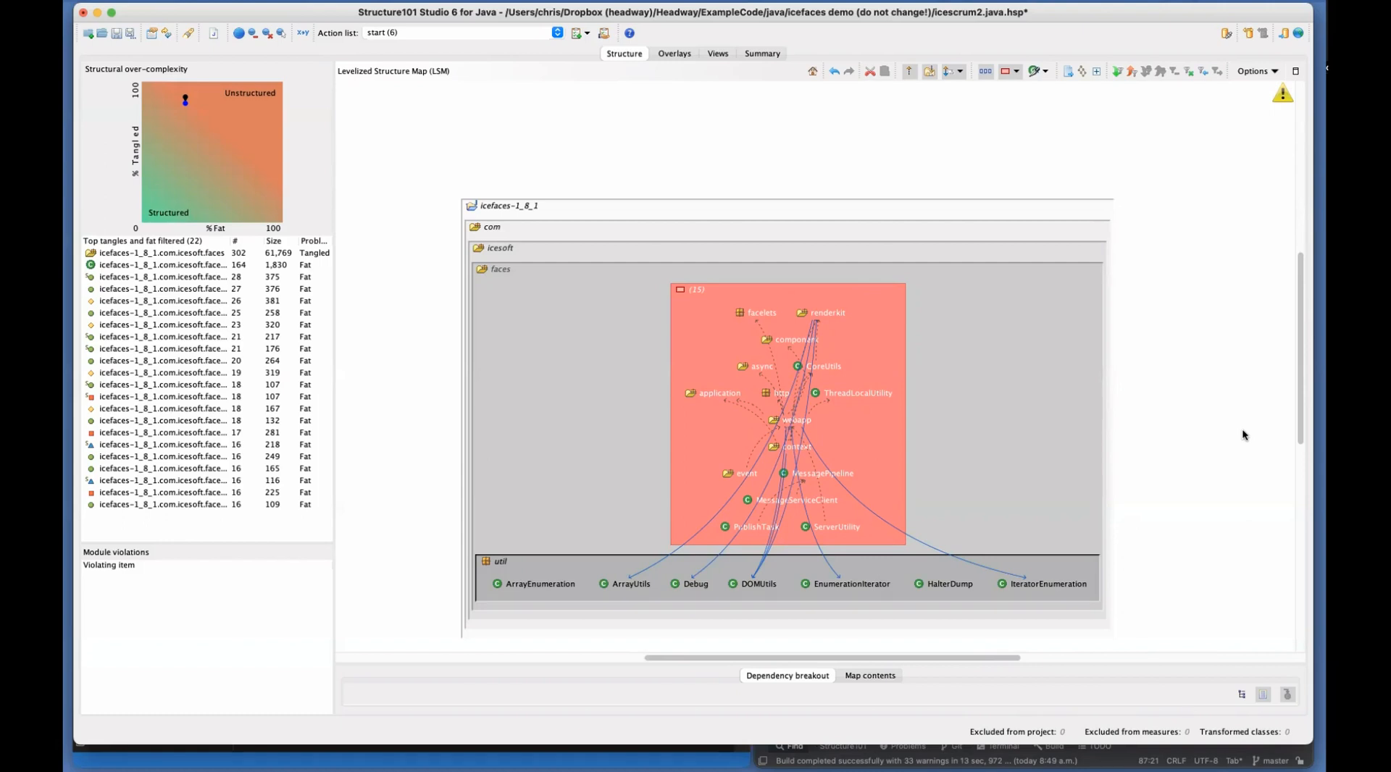
left_click(785, 289)
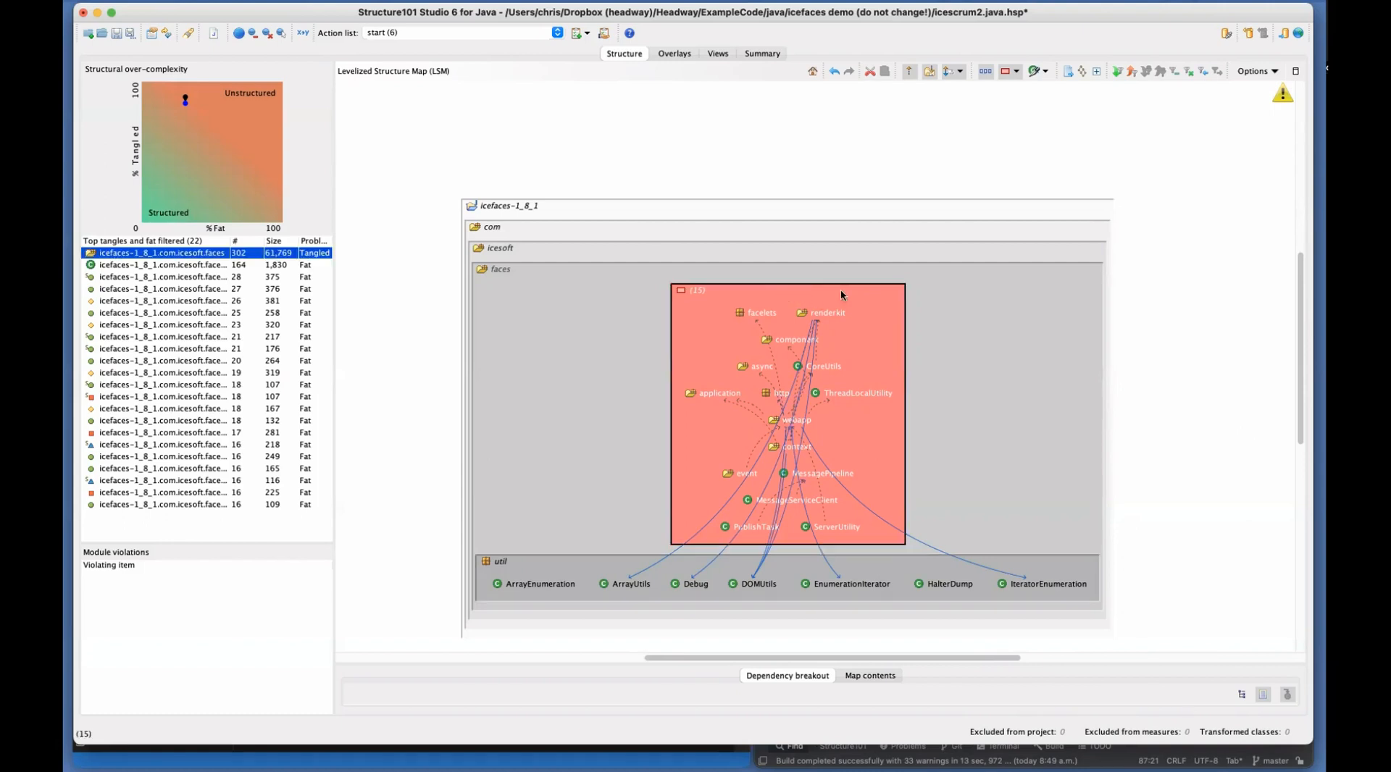
left_click(1116, 71)
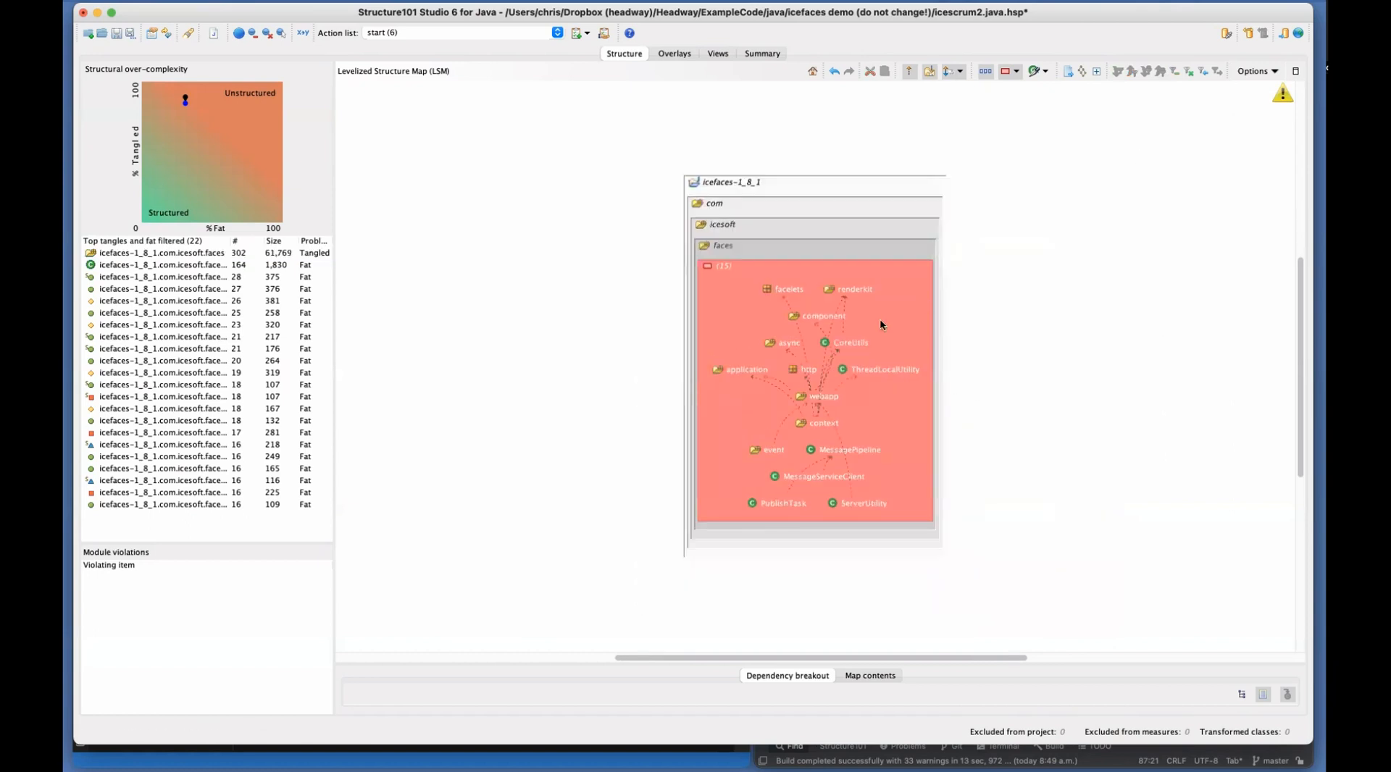
left_click(786, 289)
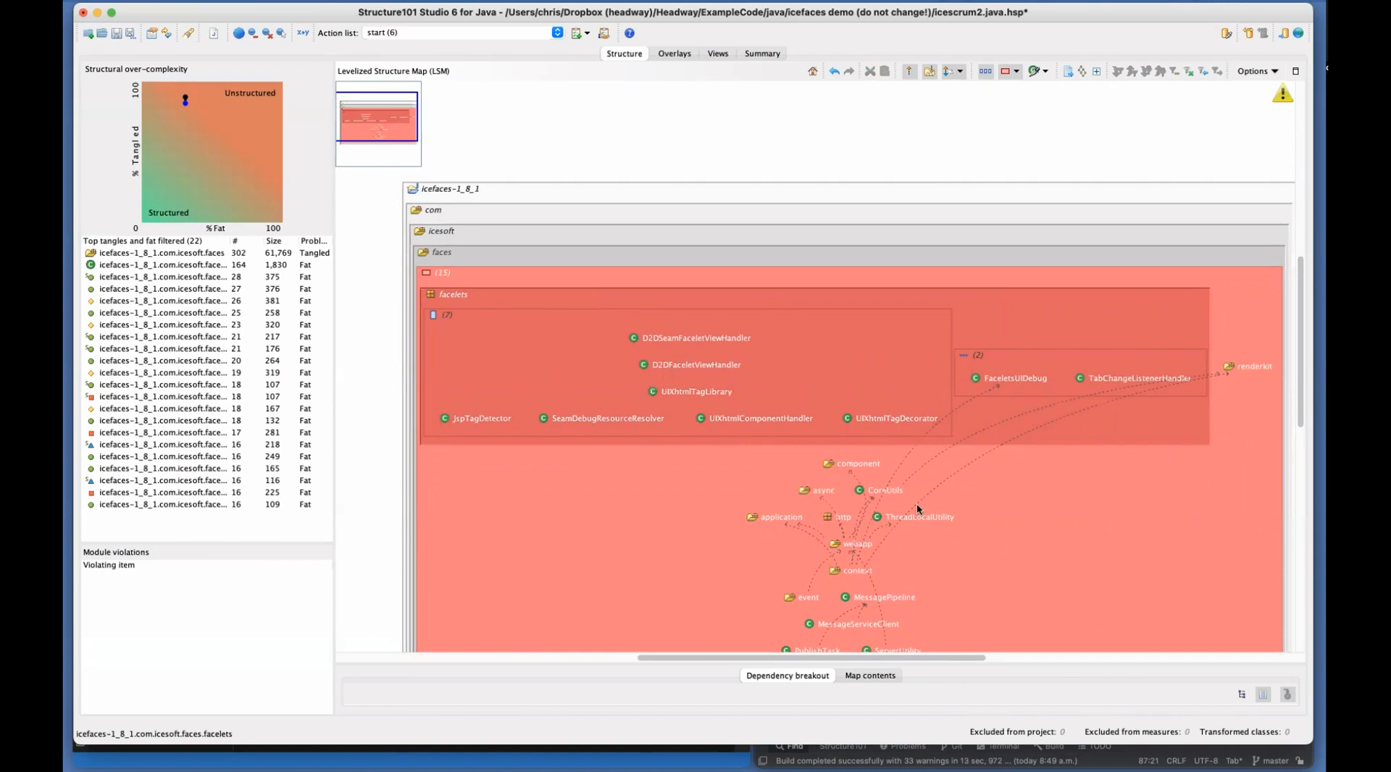
left_click(884, 485)
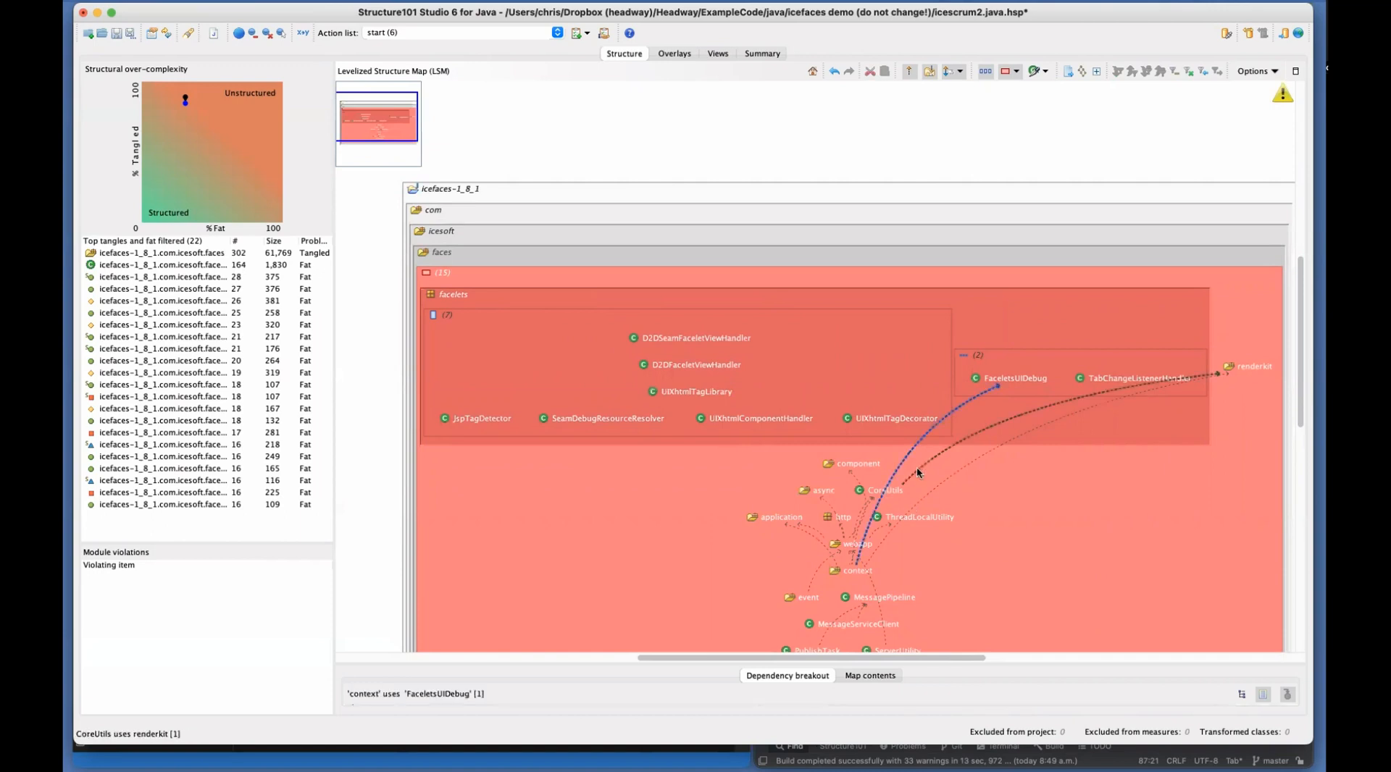
left_click(949, 479)
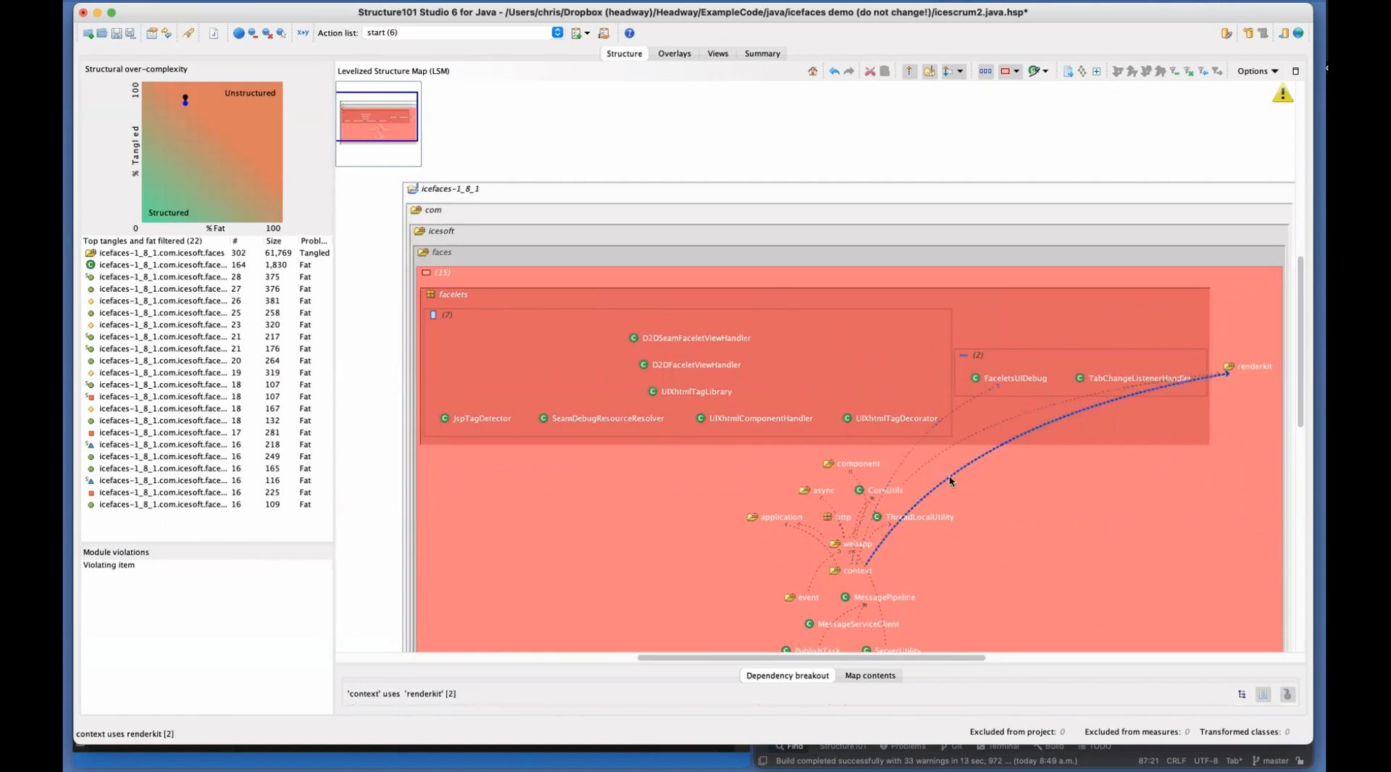
left_click(1003, 381)
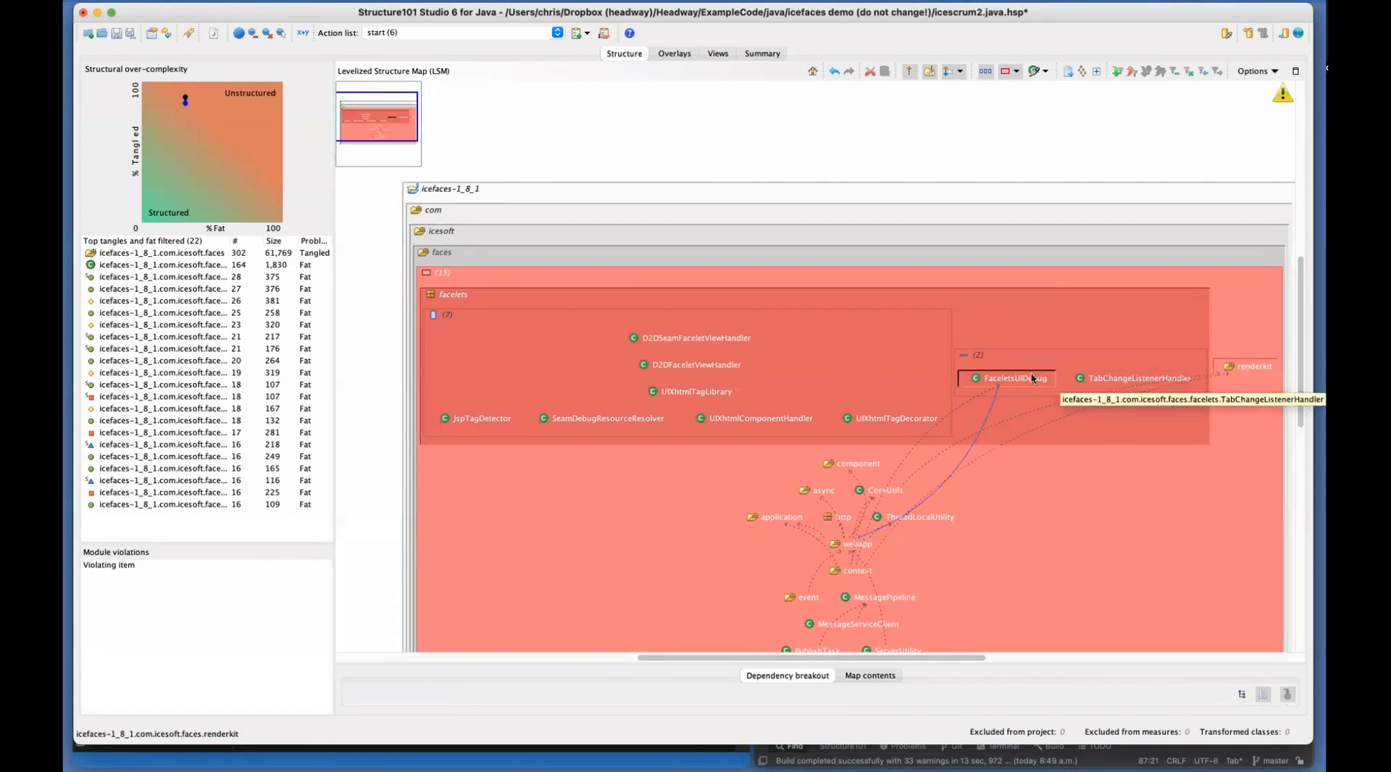
key("Delete")
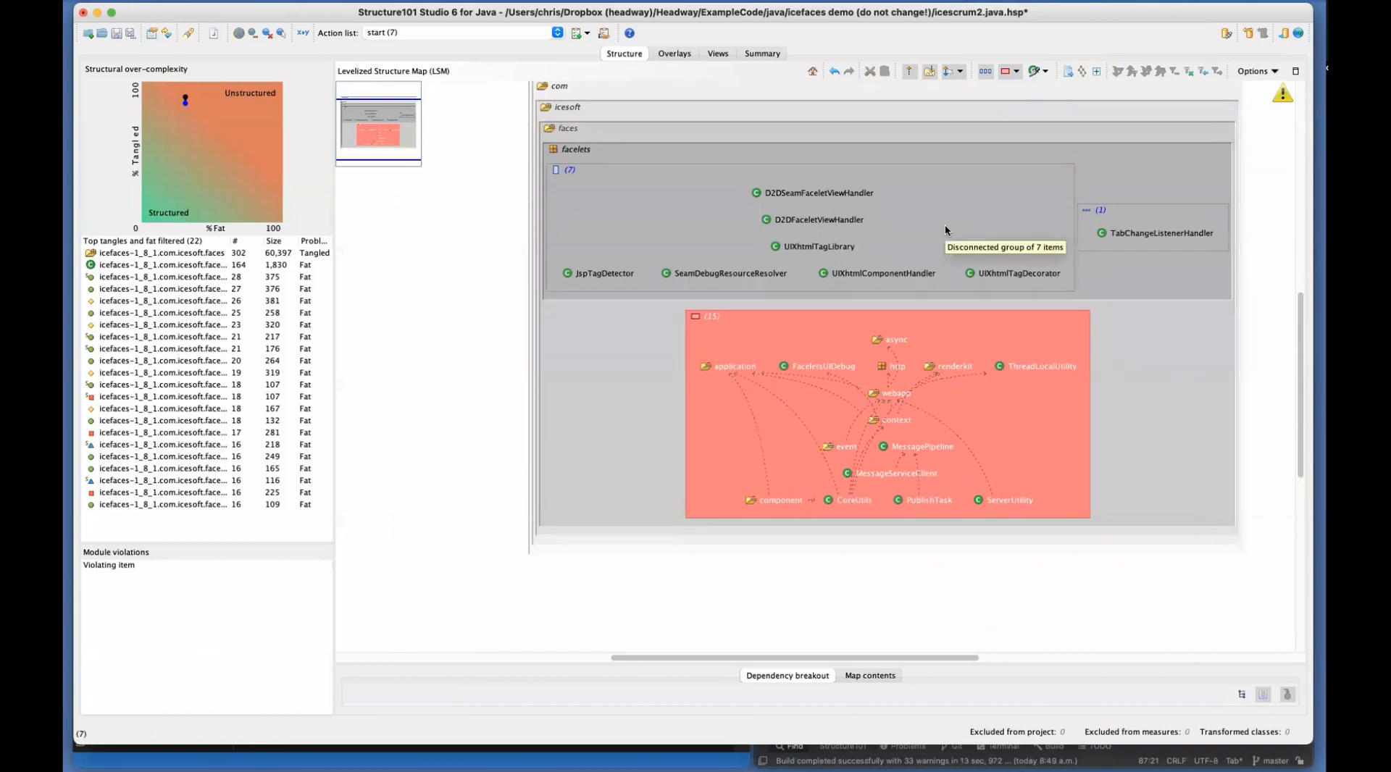
Isolate the faces tangle without facelets and expand its webapp package to examine the event package's dependencies
left_click(942, 327)
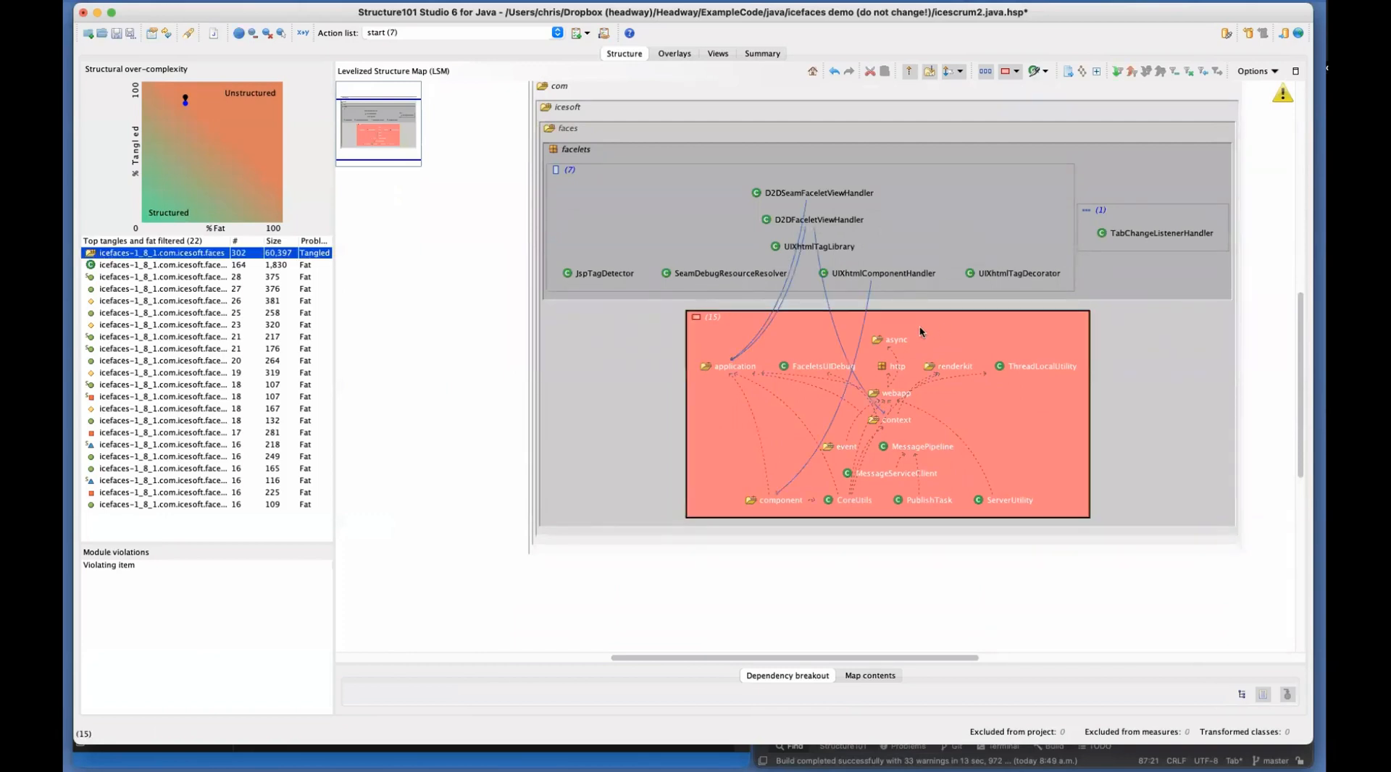
left_click(1115, 69)
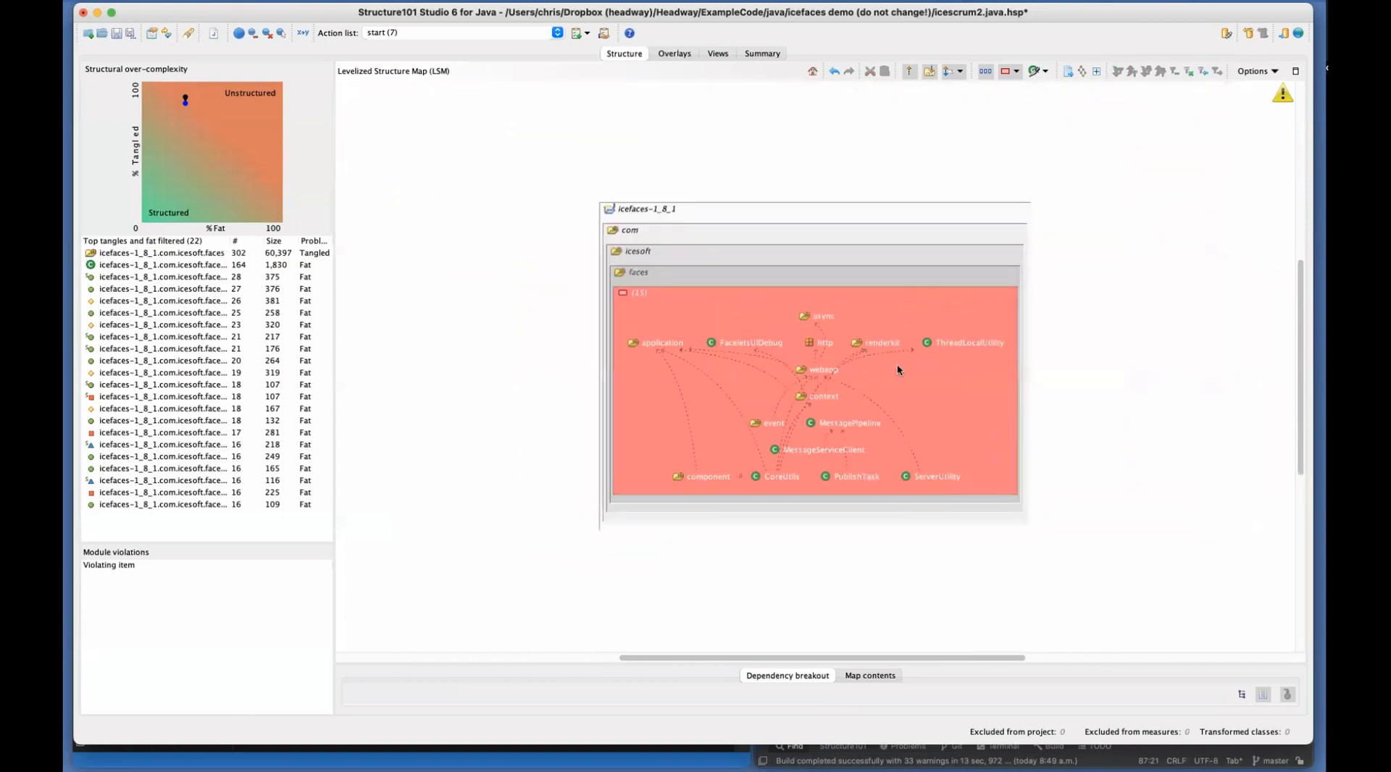
left_click(691, 309)
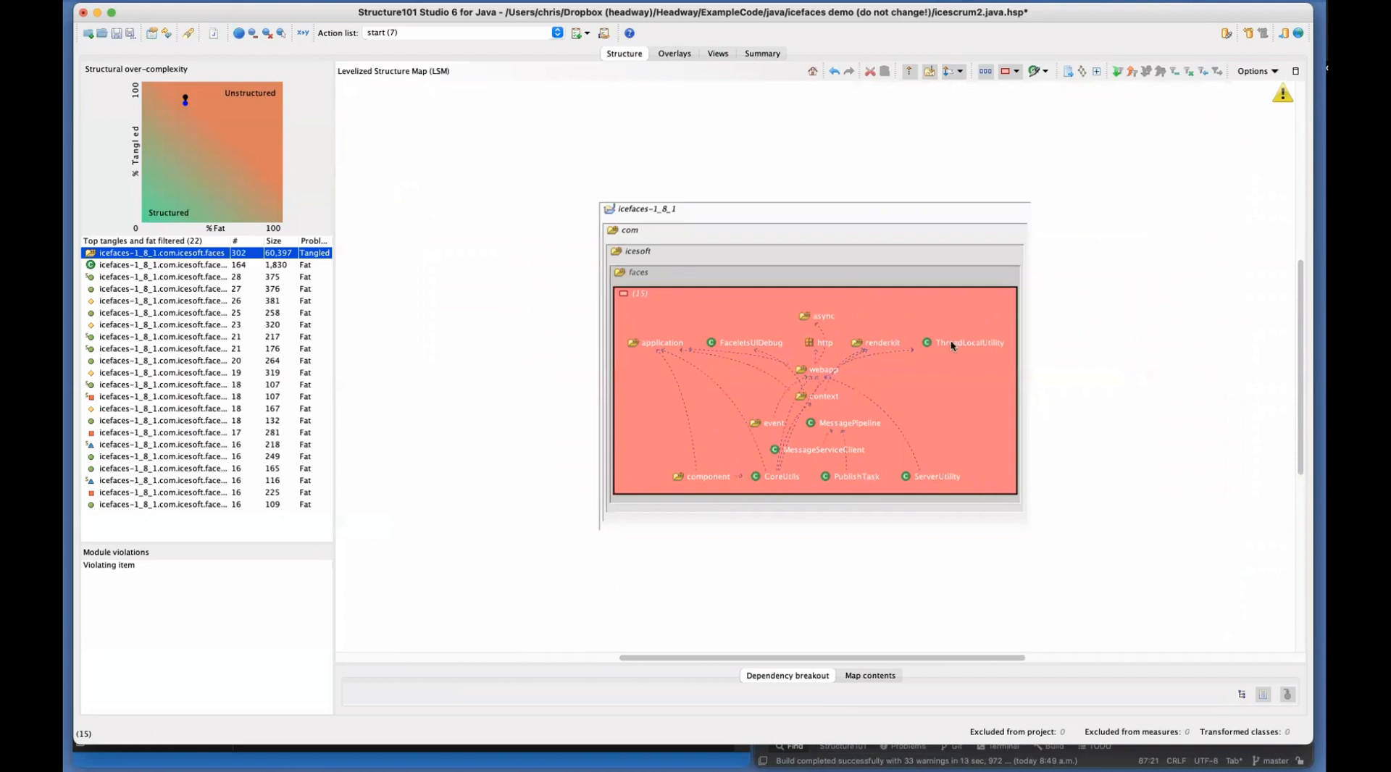
double_click(807, 367)
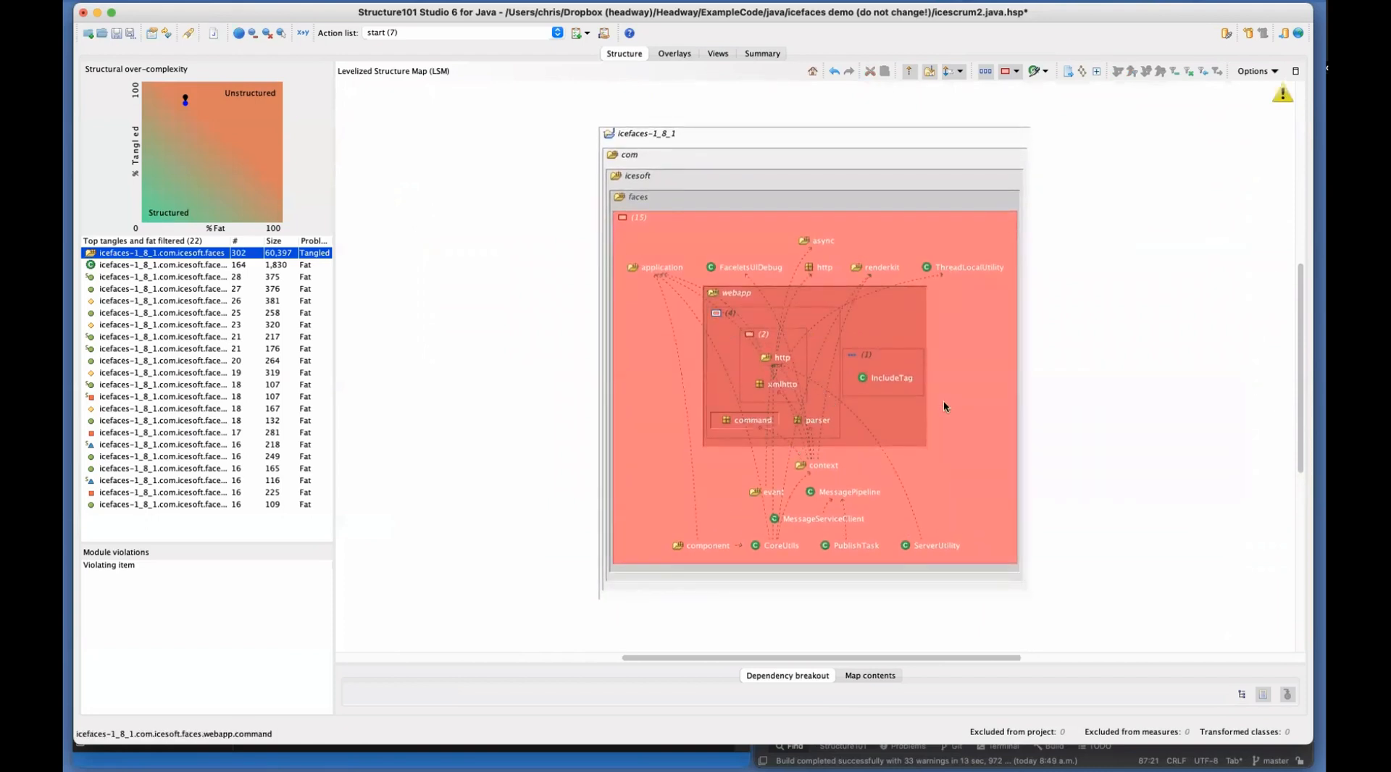
left_click(753, 493)
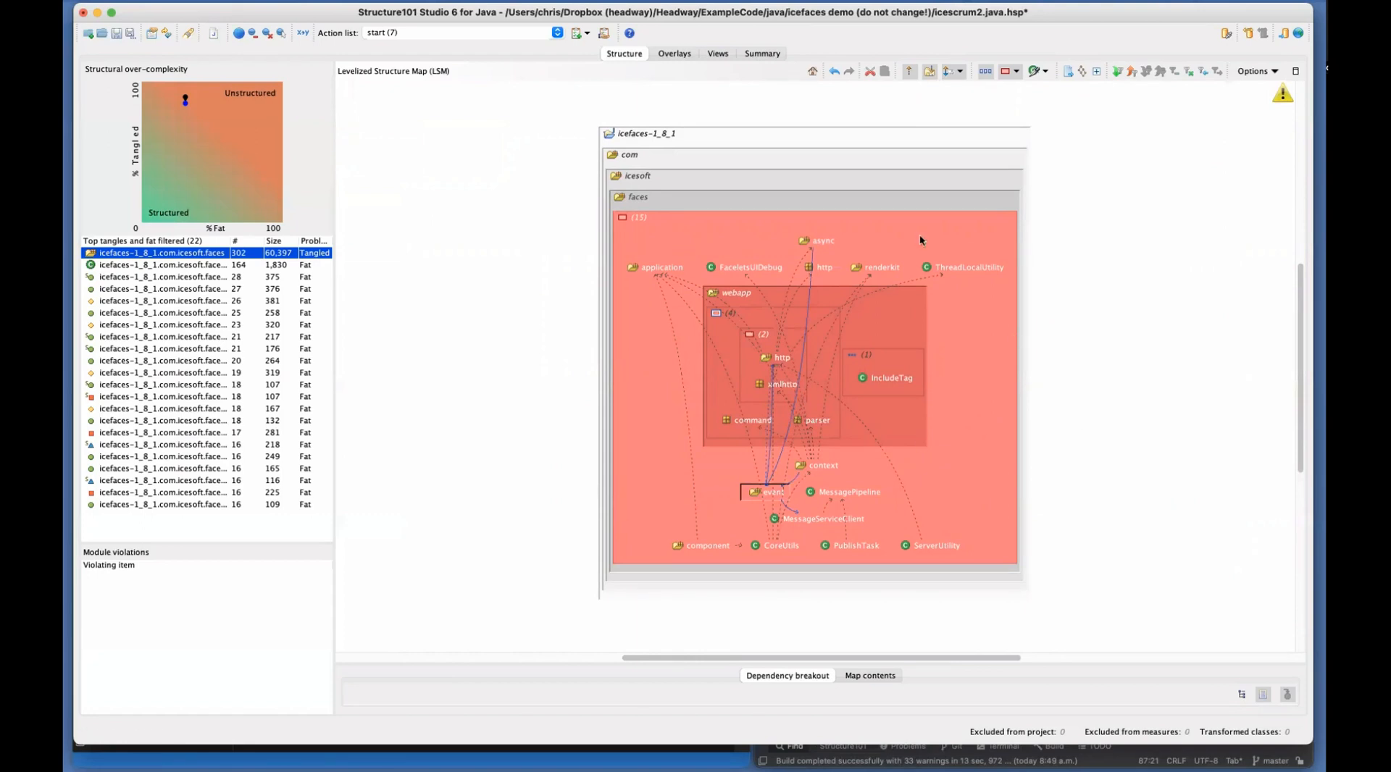
Wrap the whole faces tangle into a new package named core
left_click(901, 241)
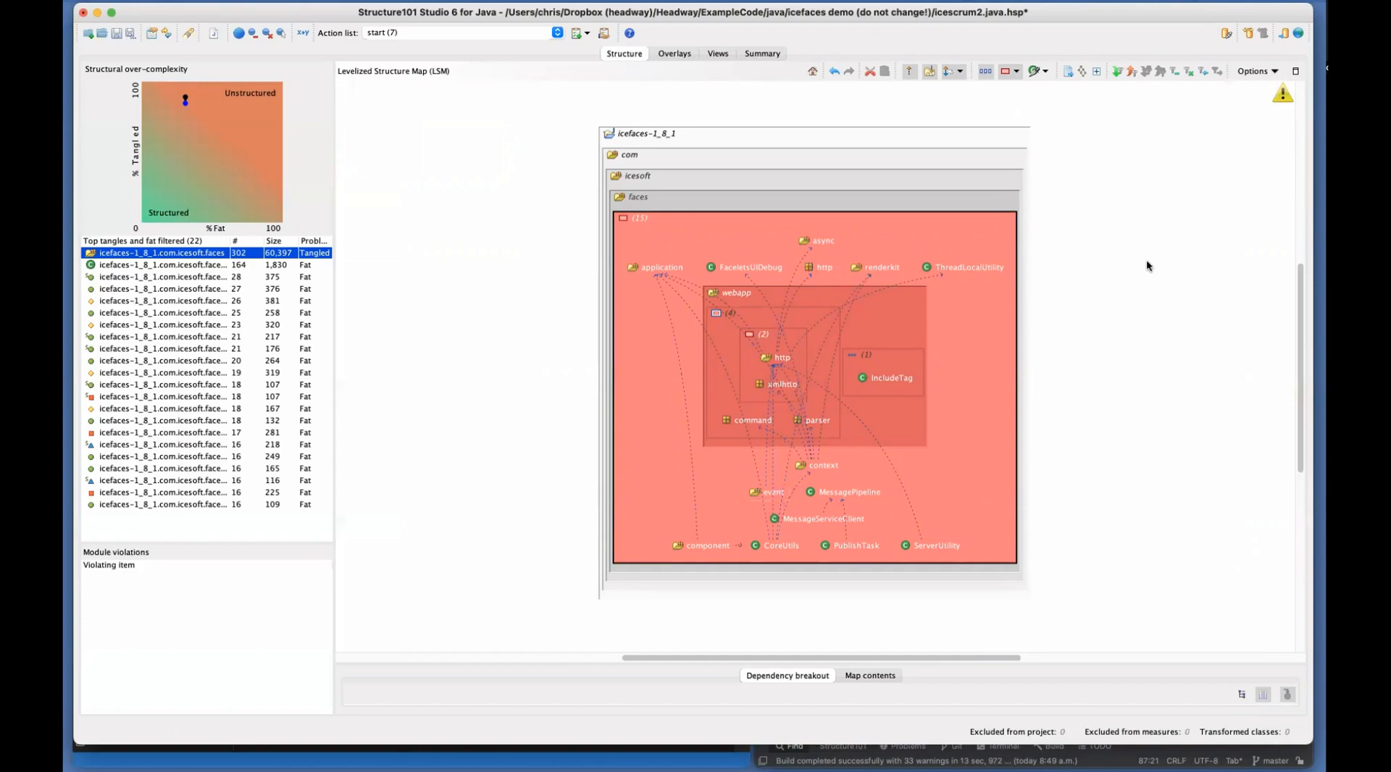
right_click(963, 223)
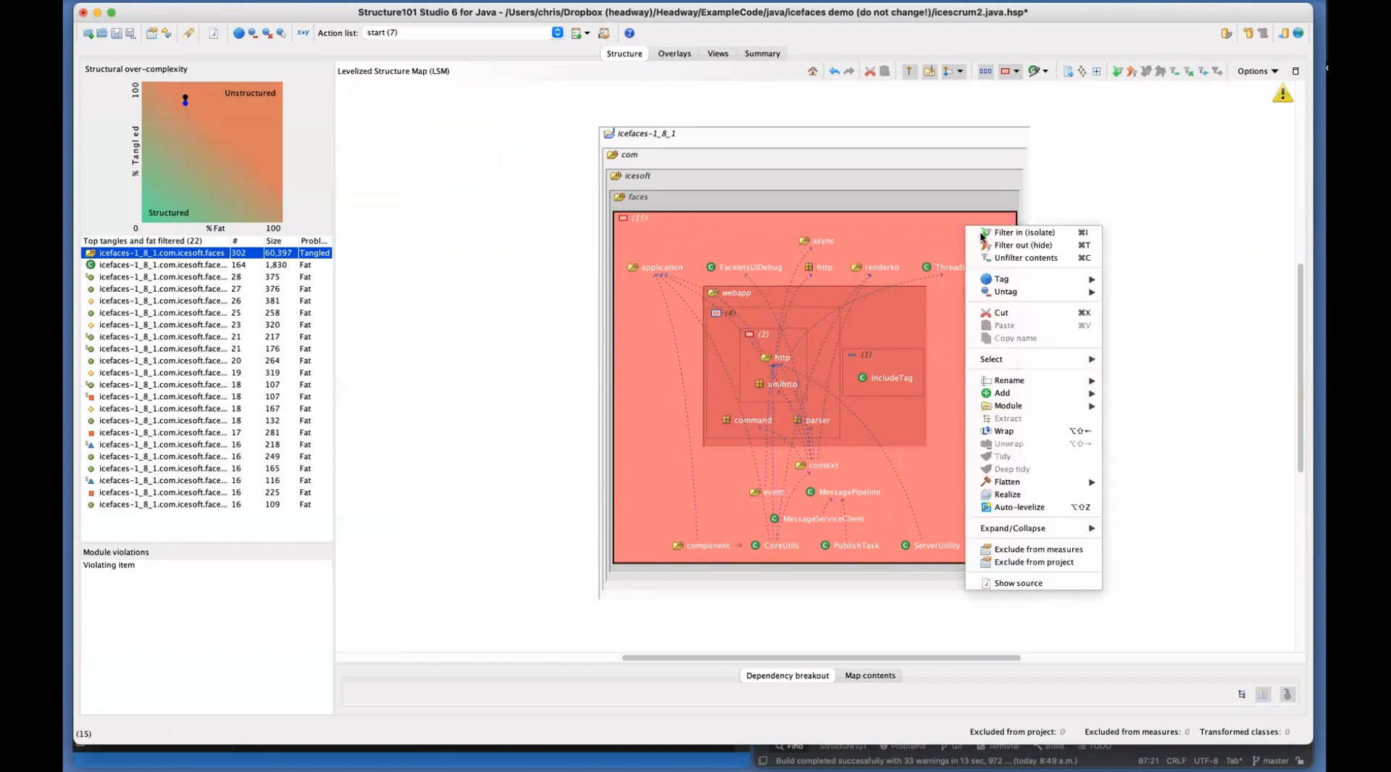
left_click(1007, 431)
type("core")
key("Return")
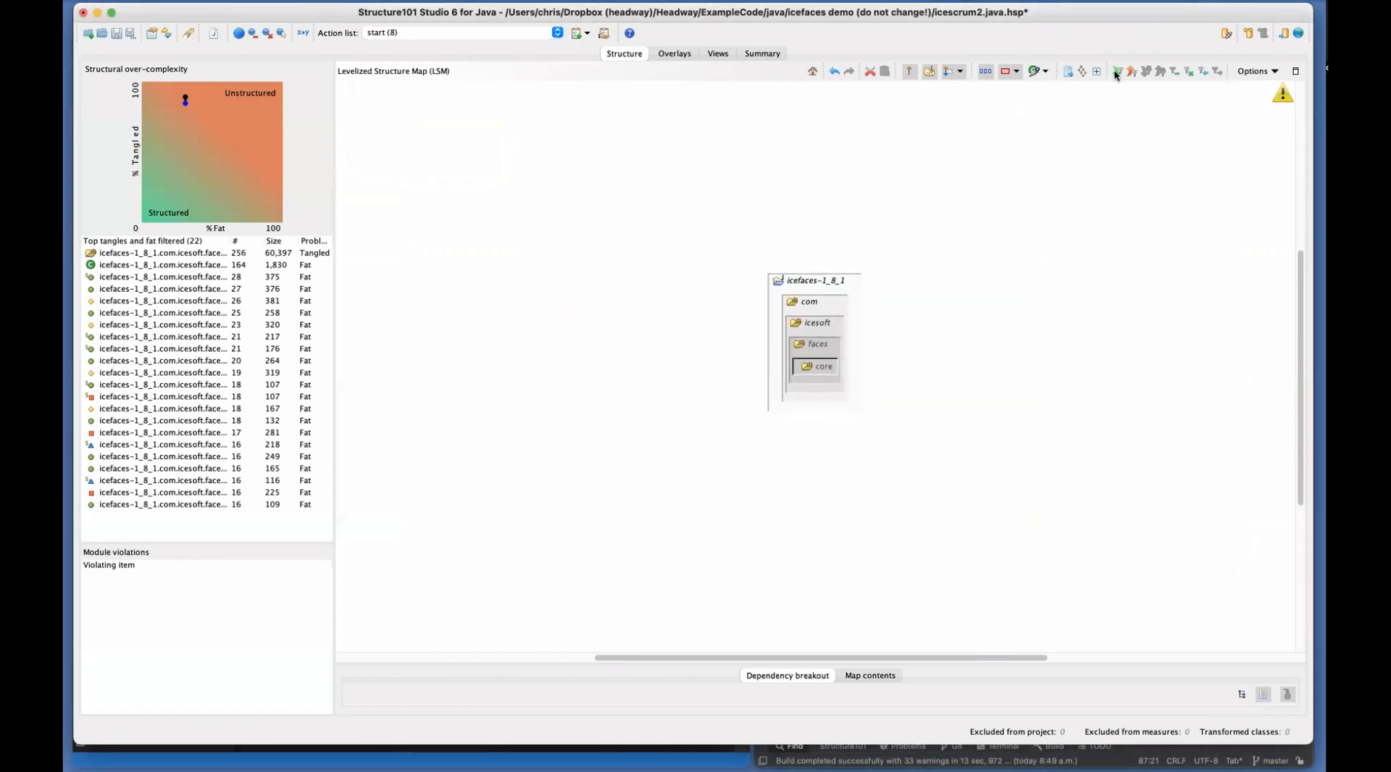
Expand the core package and flatten it to classes
double_click(832, 372)
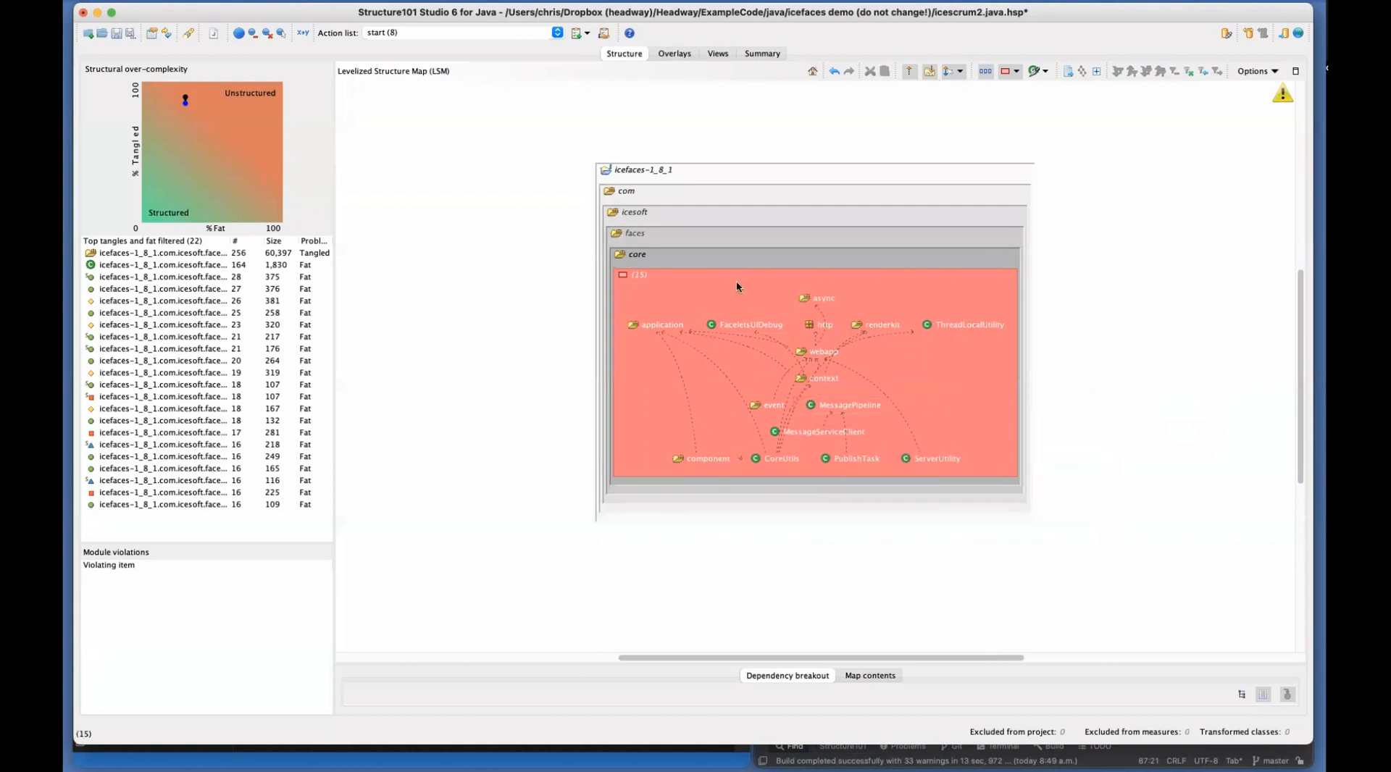
left_click(673, 255)
right_click(673, 255)
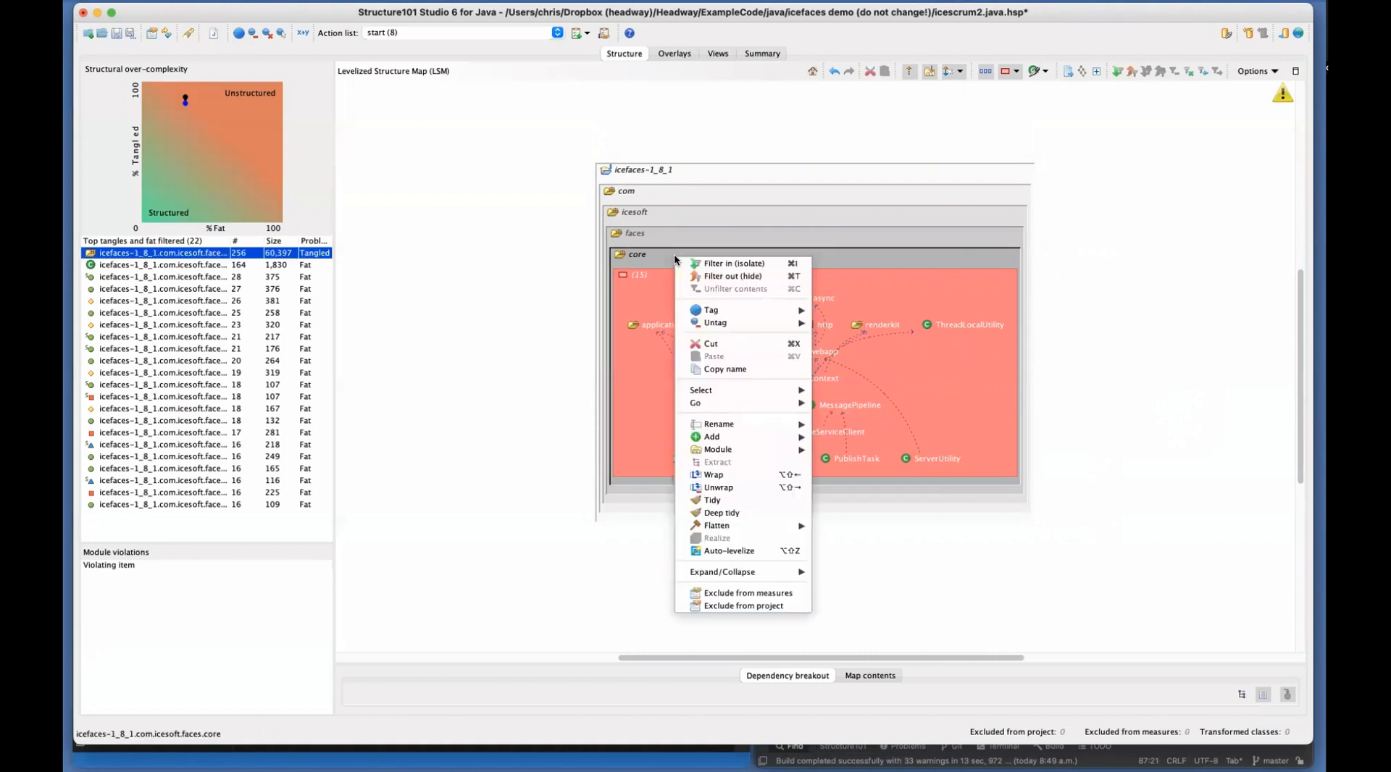
mouse_move(756, 529)
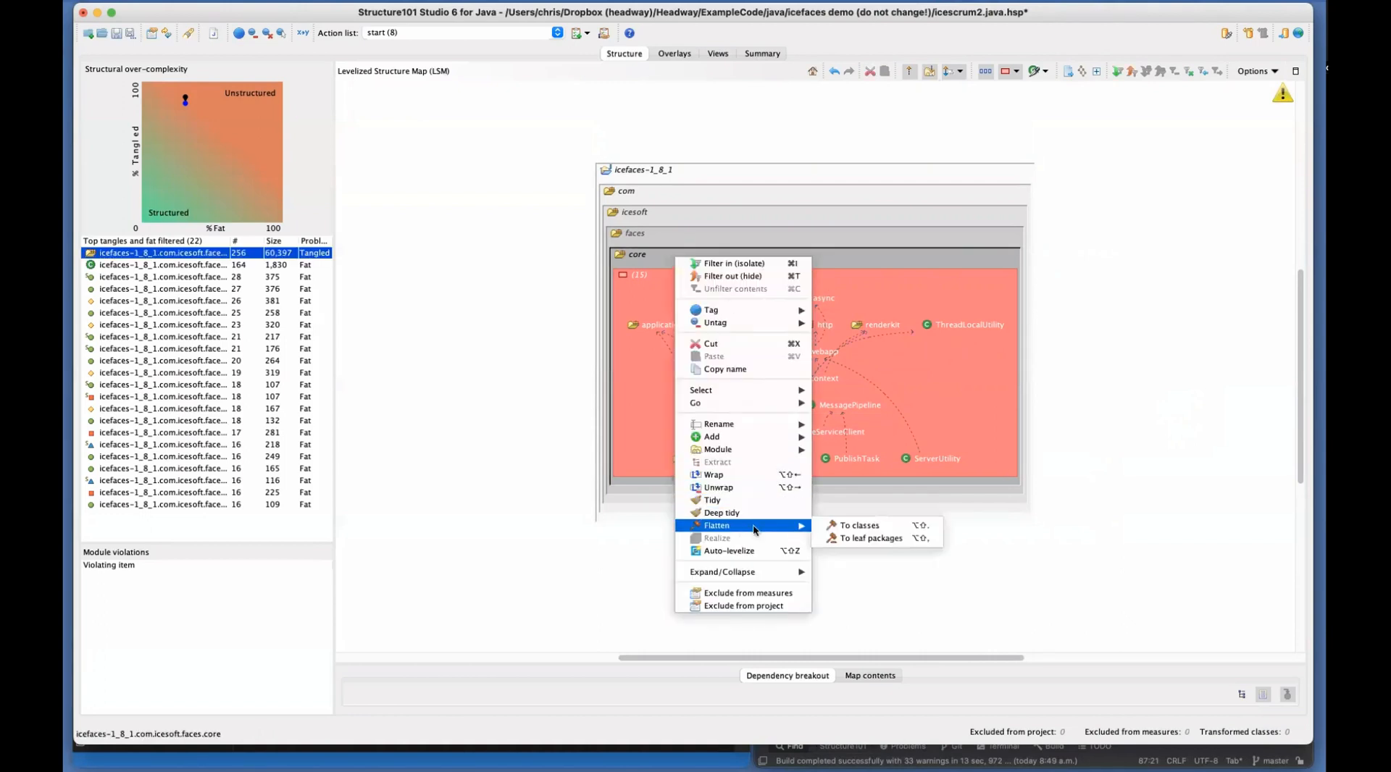
left_click(859, 529)
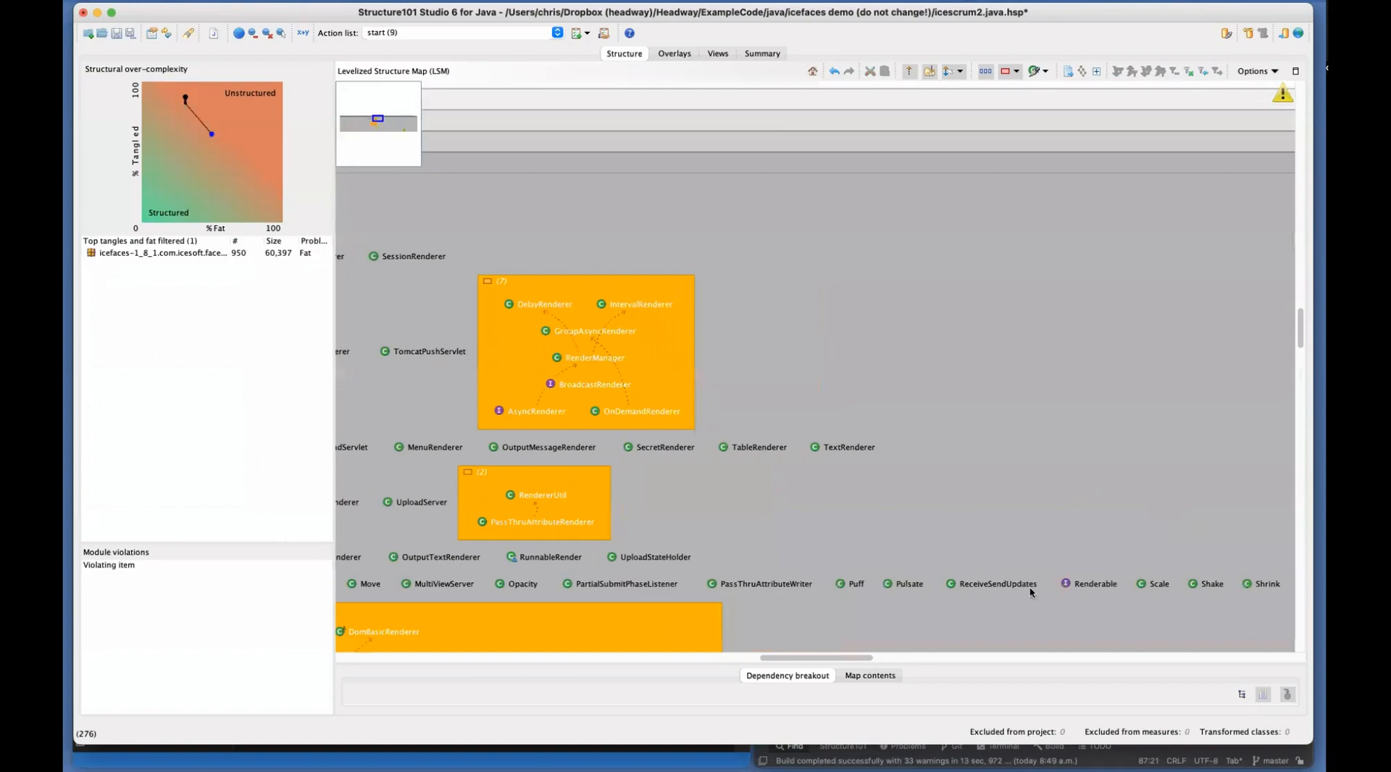
Try wrapping the six topmost classes of core, BlockingServlet through SessionRenderer, into a package named blockingStuff, and undo the wrap
left_click_drag(850, 656, 802, 655)
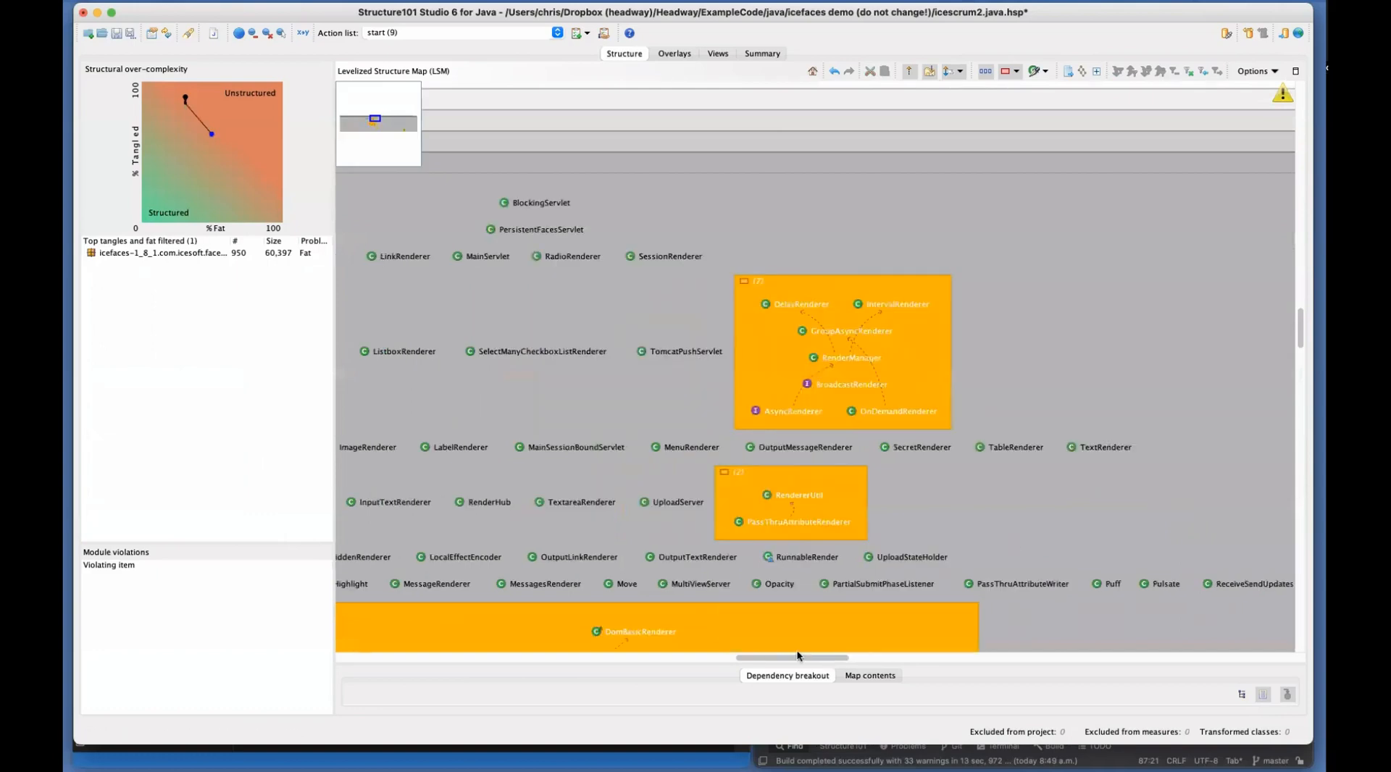
left_click(649, 200)
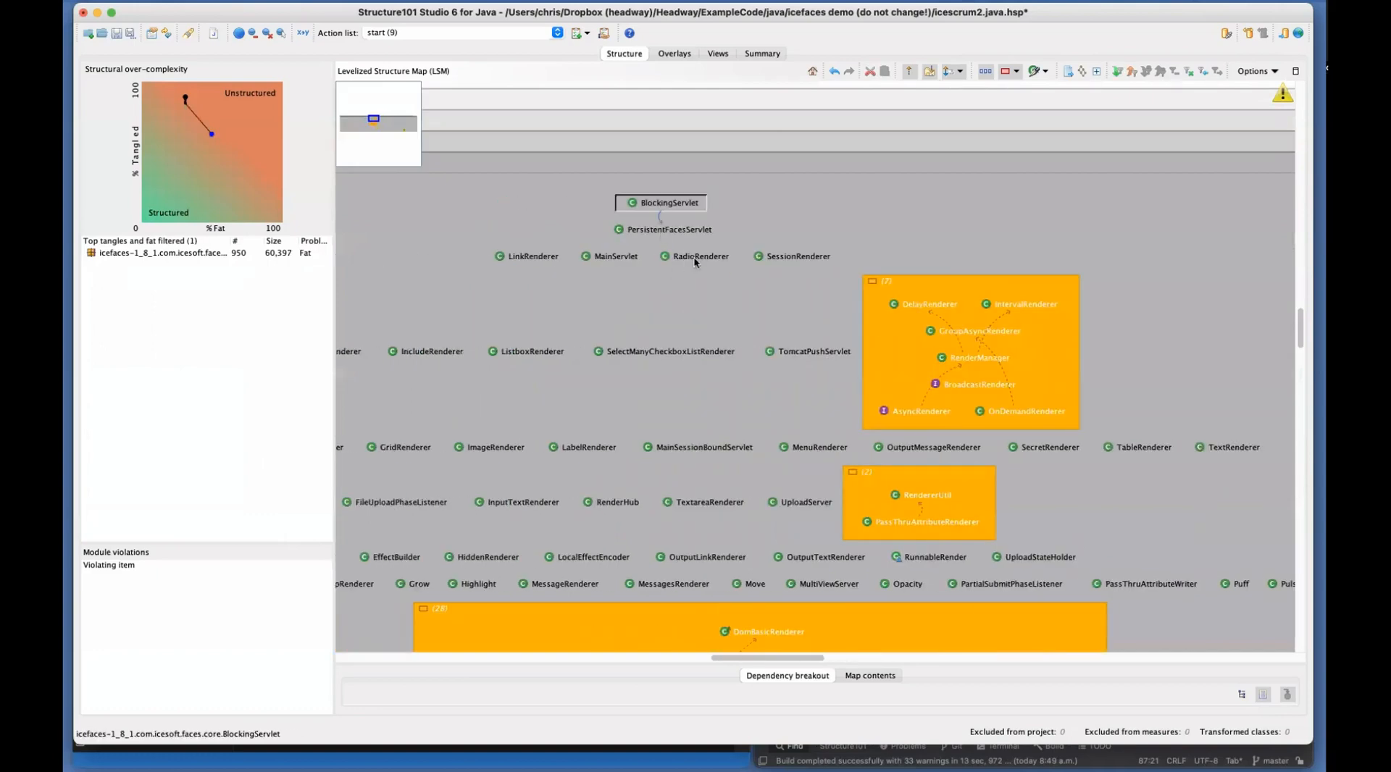
left_click(772, 258, "shift")
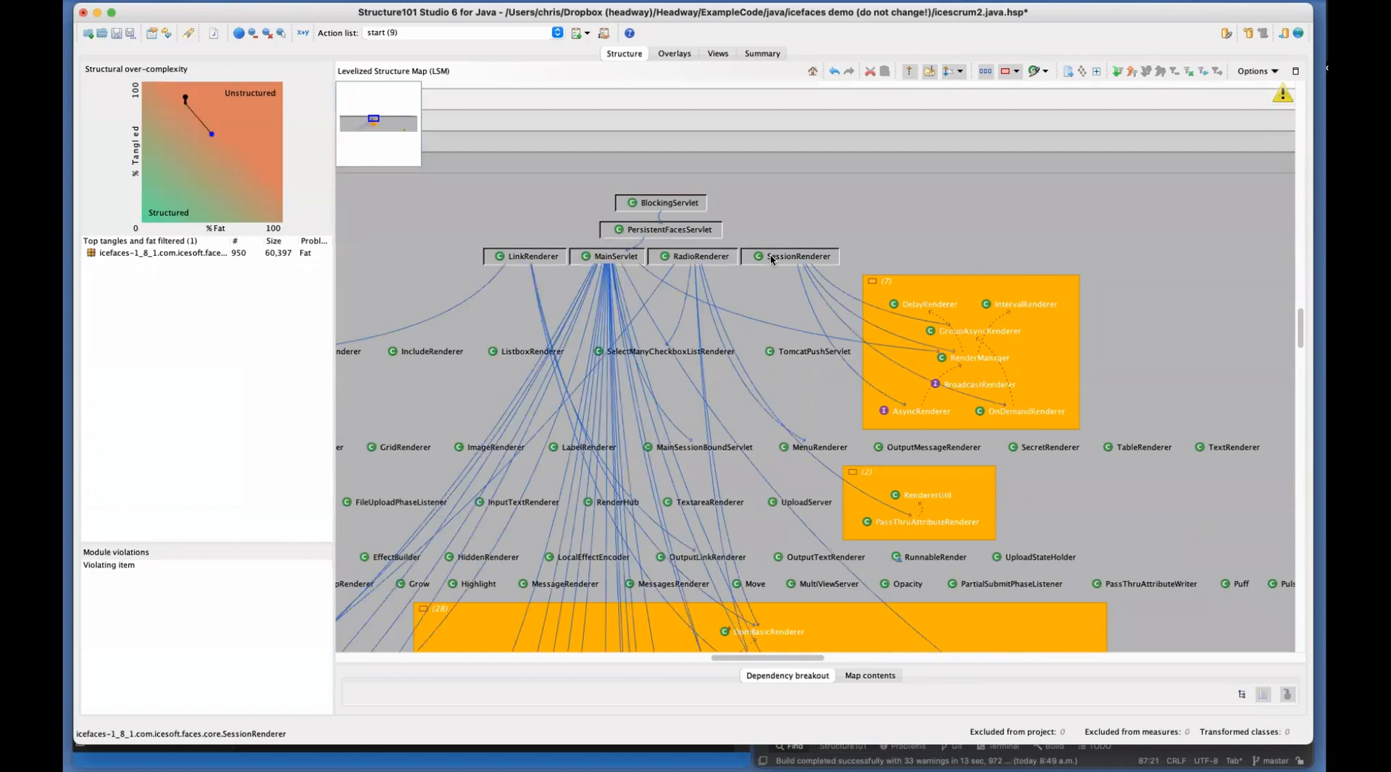
right_click(679, 258)
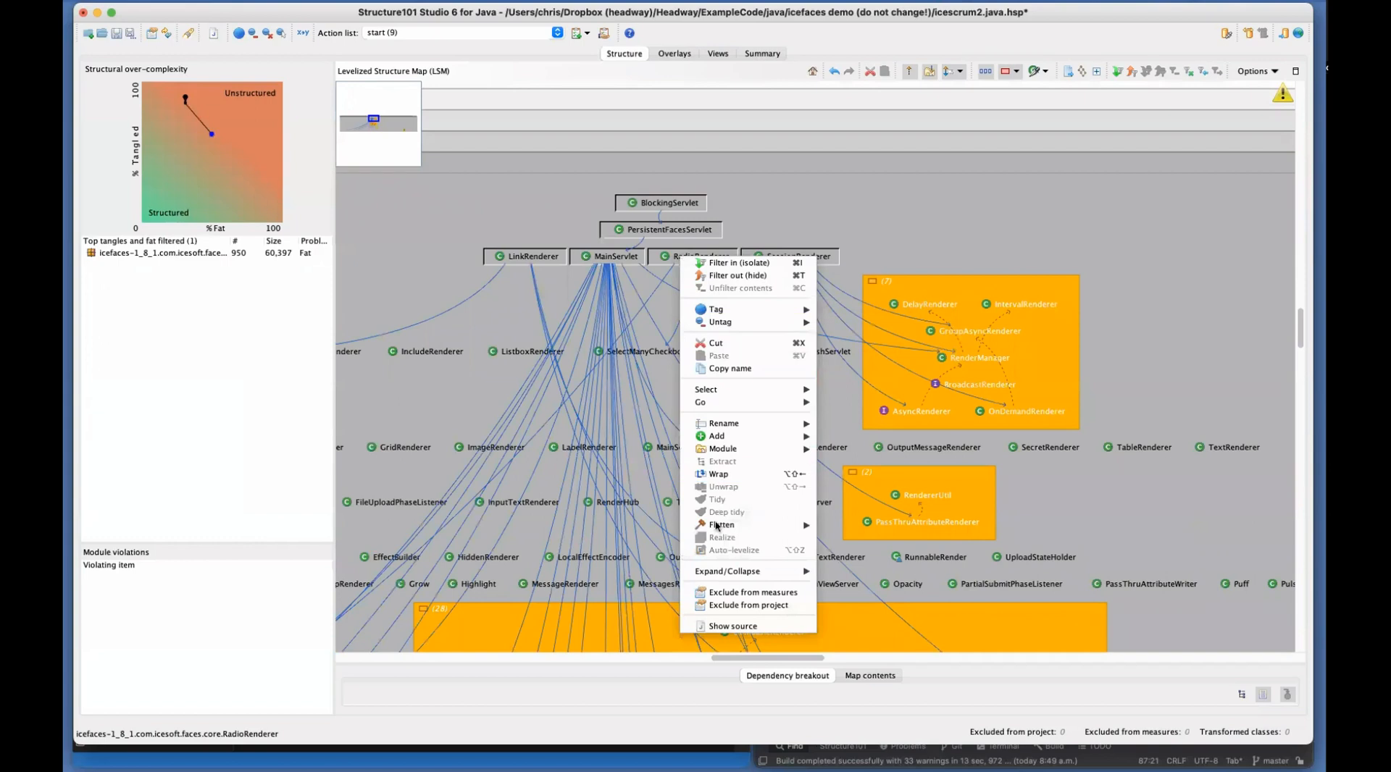
left_click(1057, 407)
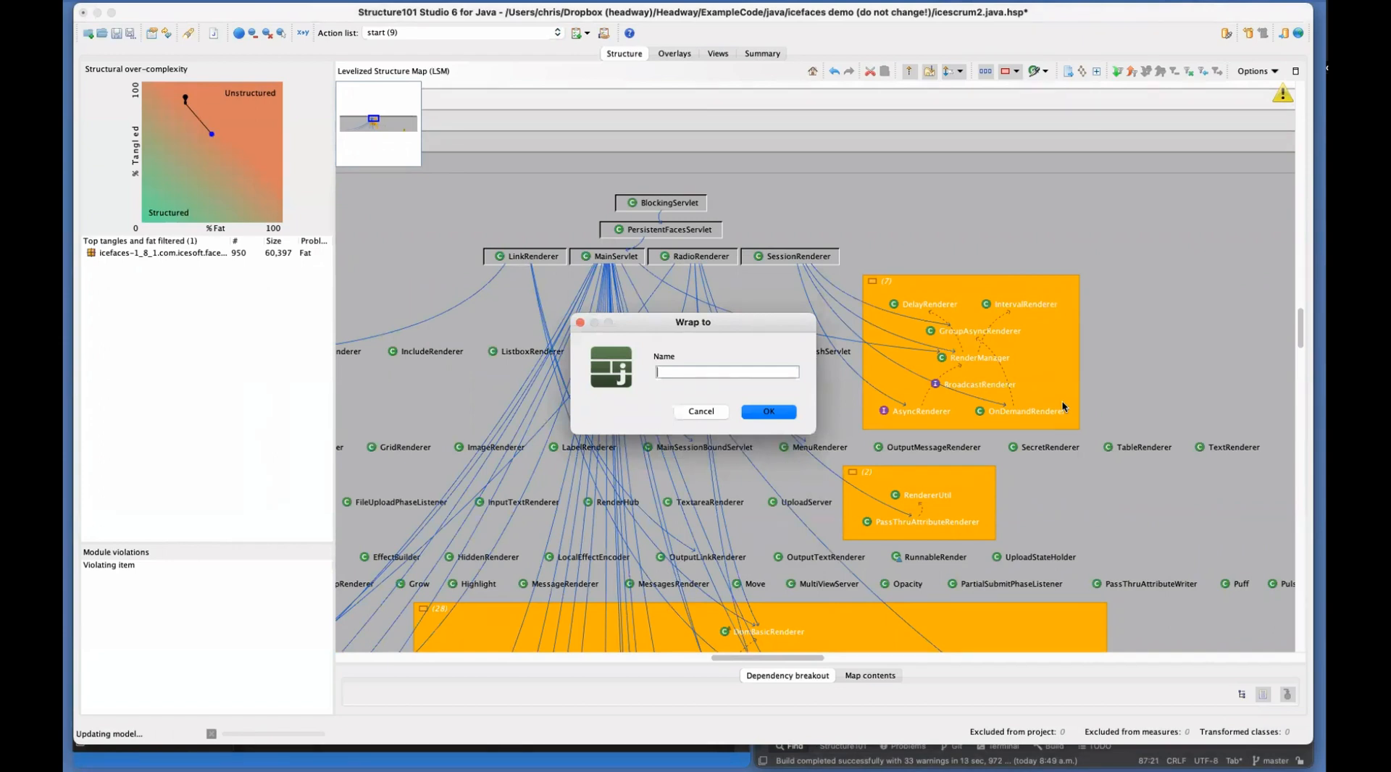
type("blockingstuff")
key("Return")
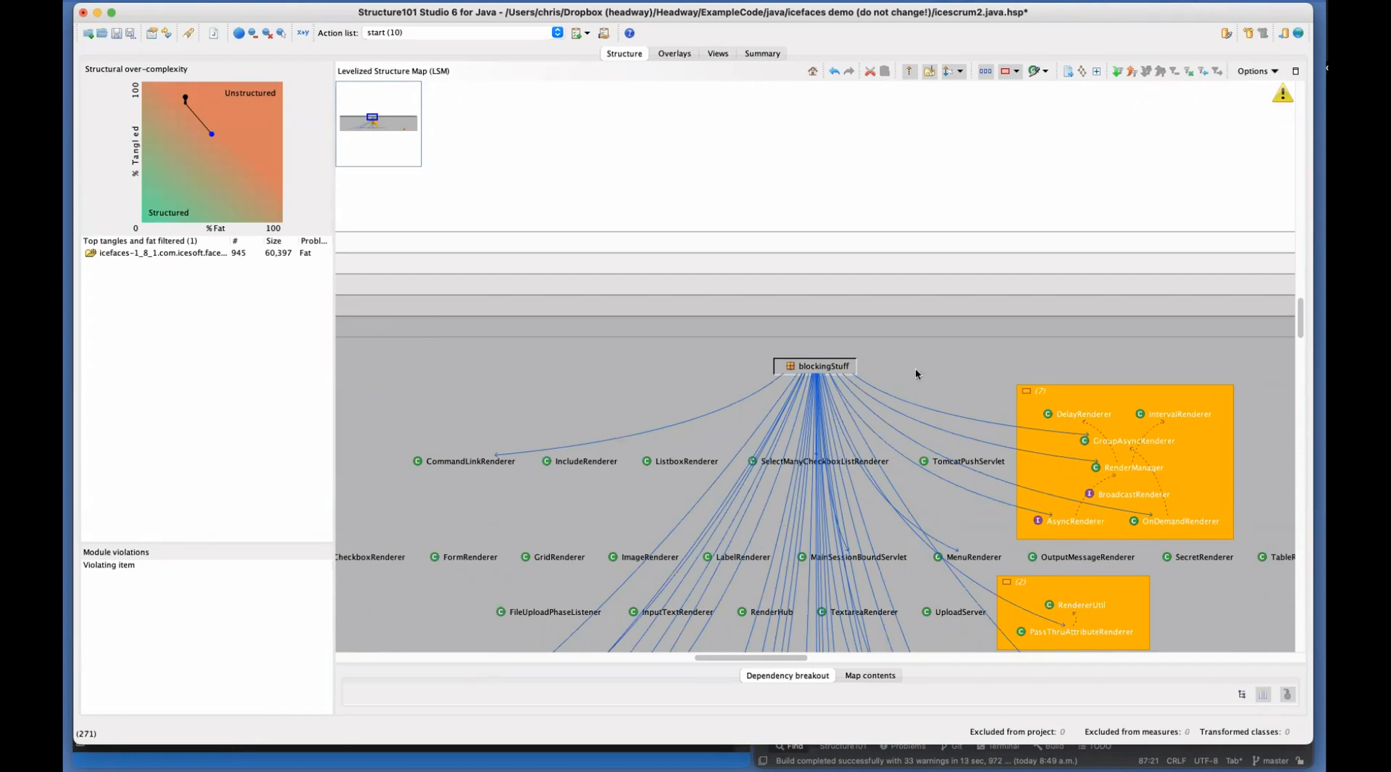
left_click(835, 71)
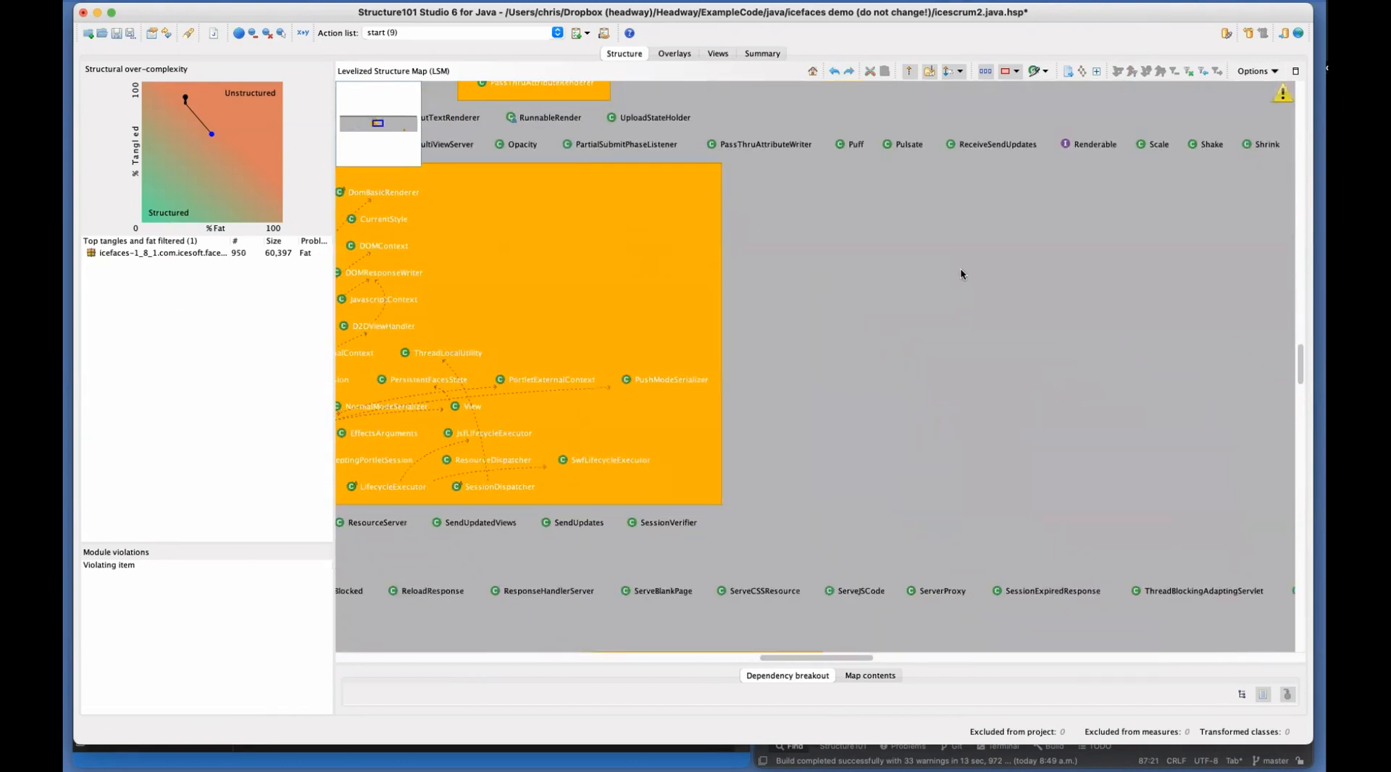
Display both tangles and cohesive clusters in the flattened core package and bring the cluster of renderer classes into view
left_click(1016, 71)
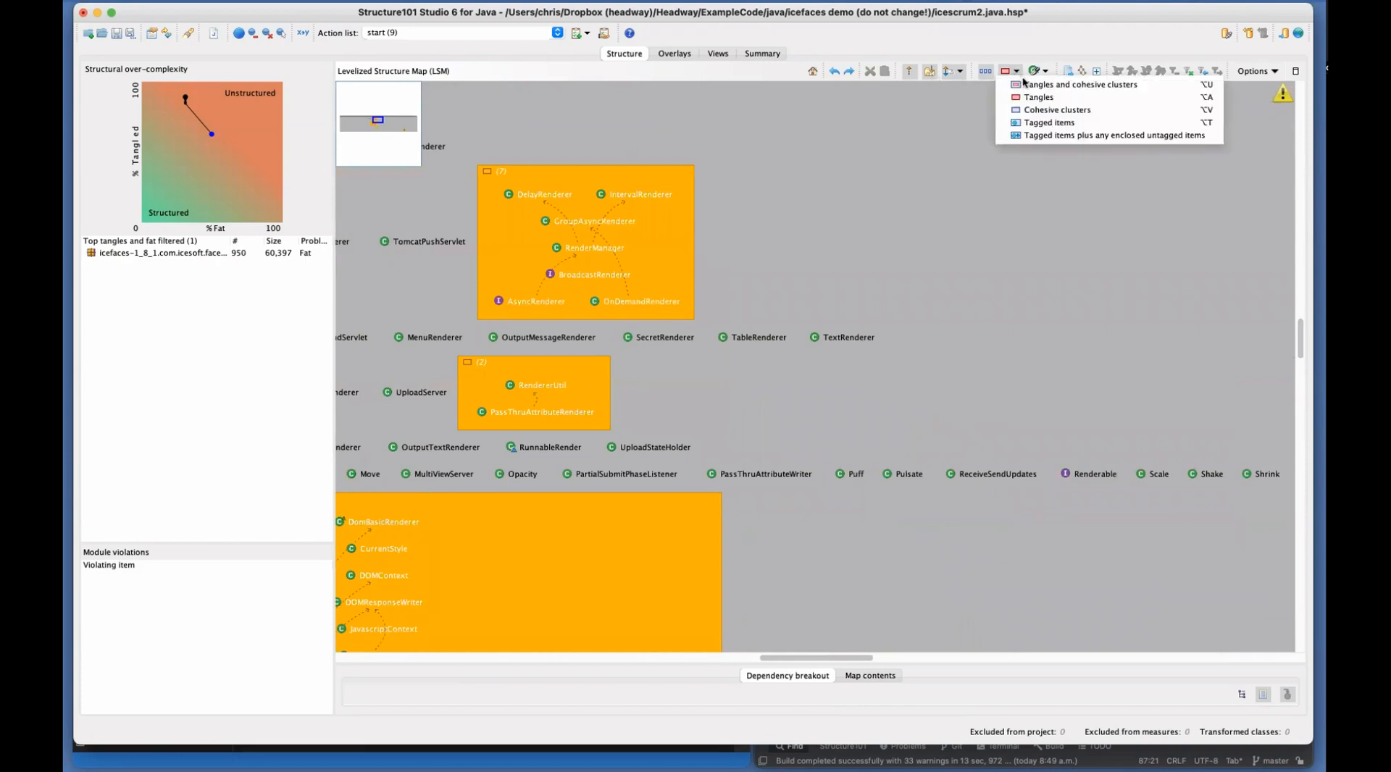
left_click(1048, 85)
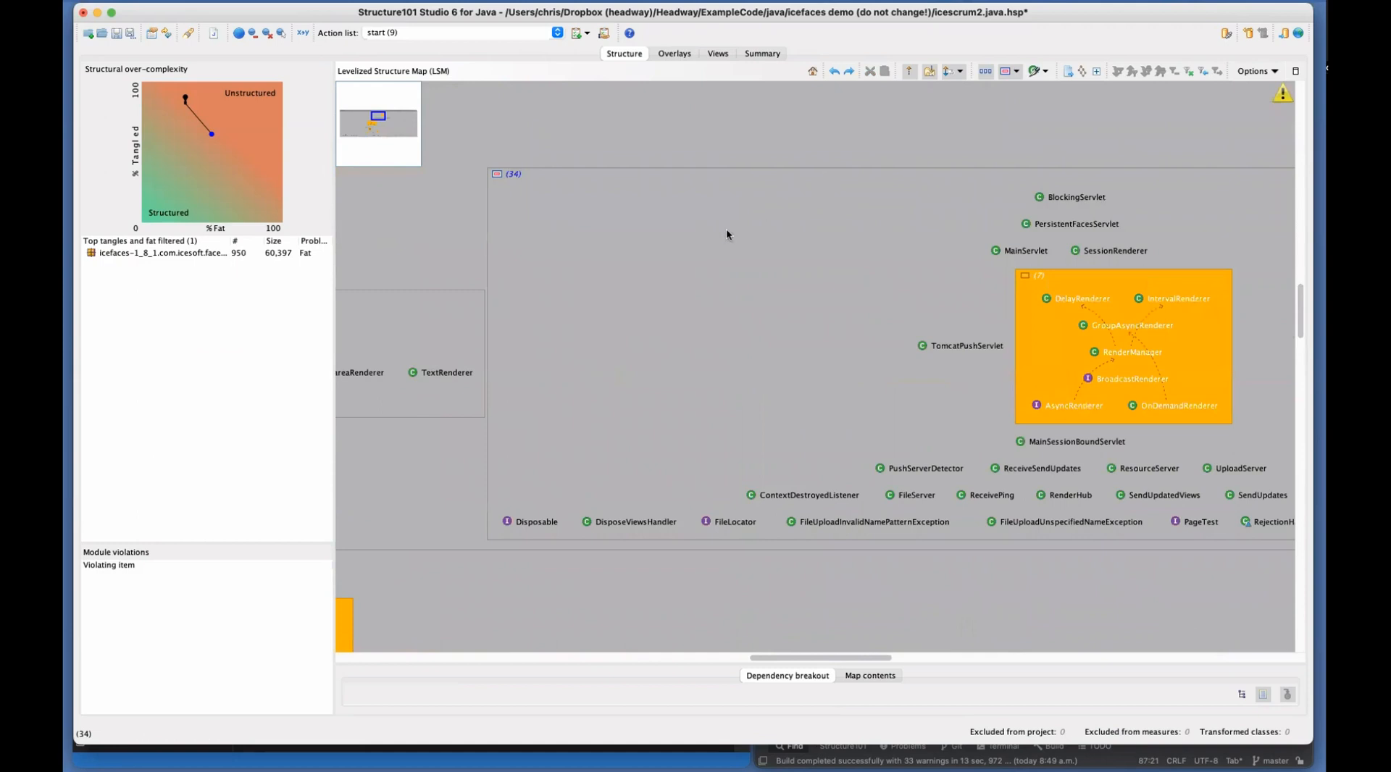
left_click_drag(814, 658, 679, 656)
scroll(684, 509, "up", 4)
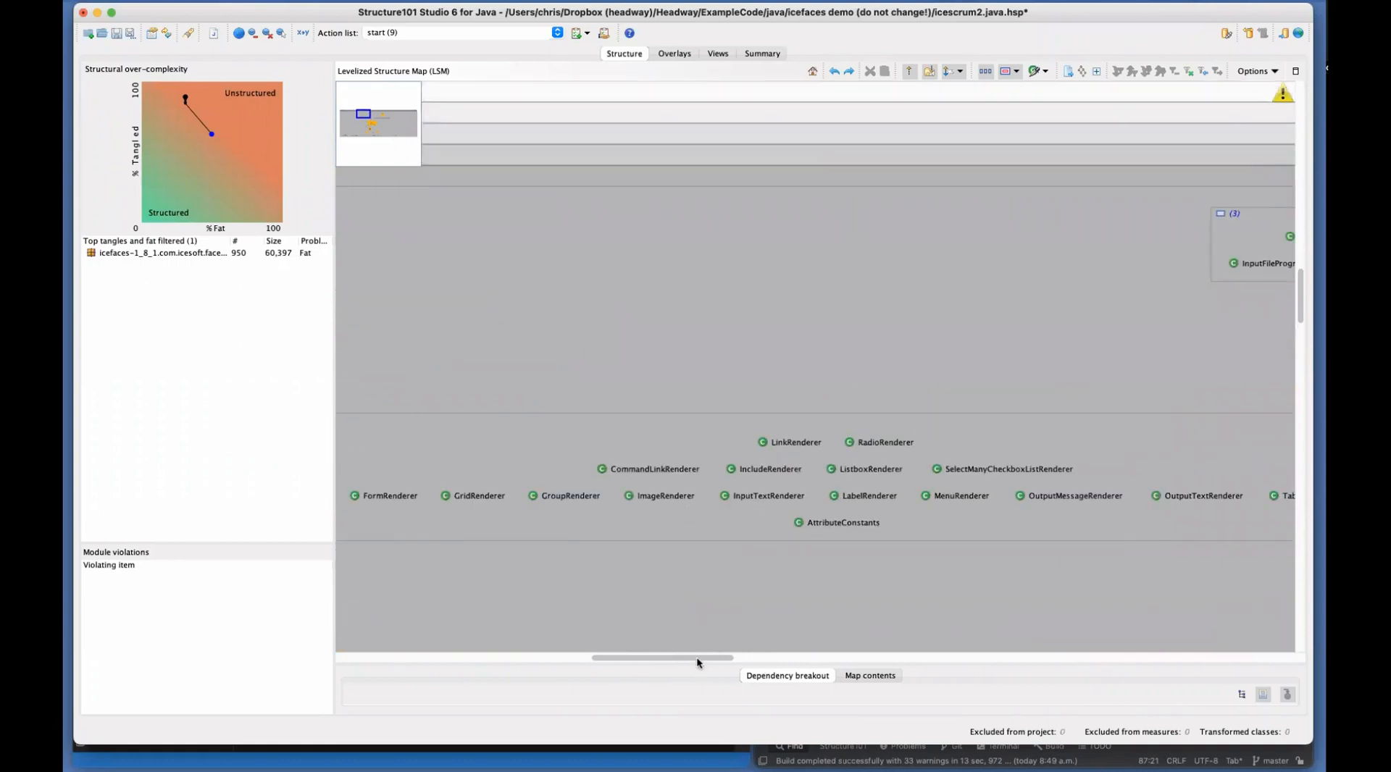
Select the 21-item cluster of renderer classes and examine its dependencies on the tangles and other clusters in core
left_click_drag(697, 656, 756, 657)
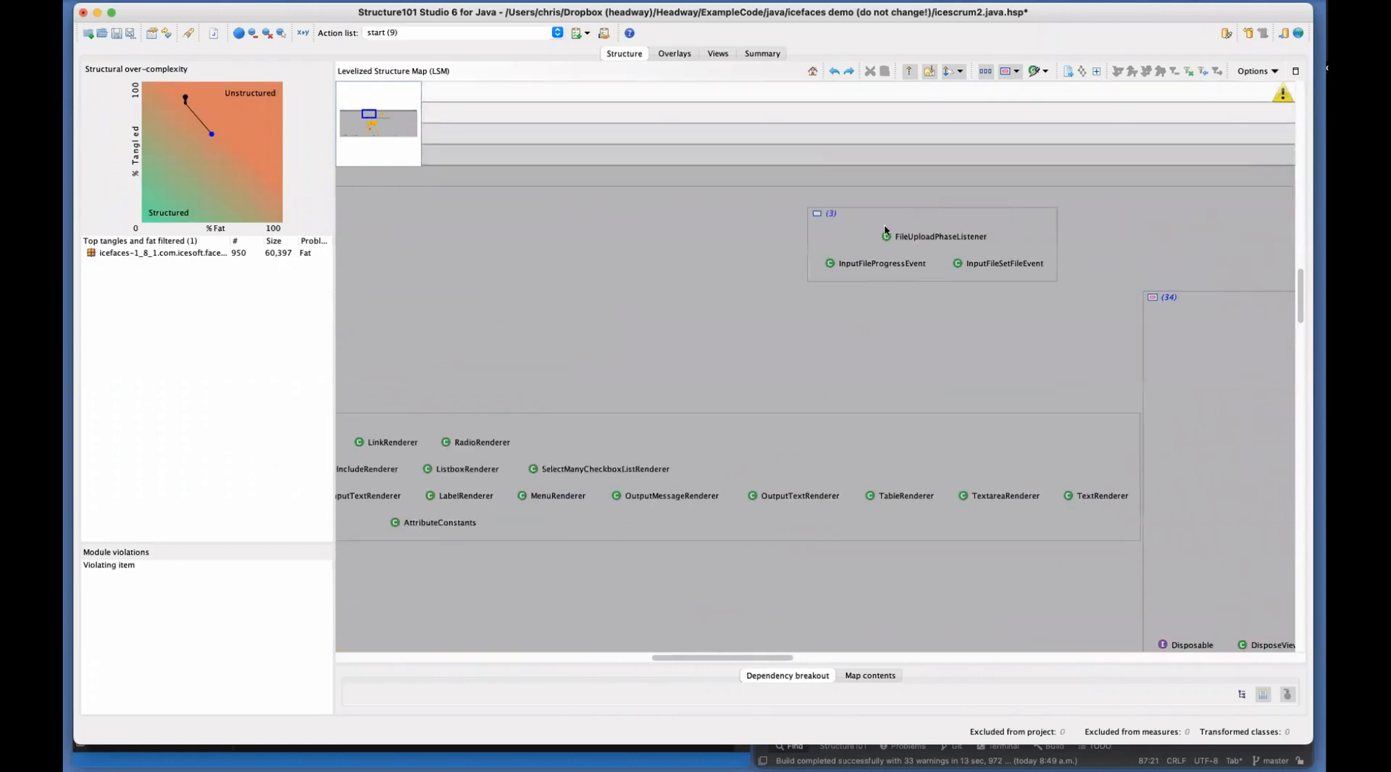
left_click(842, 432)
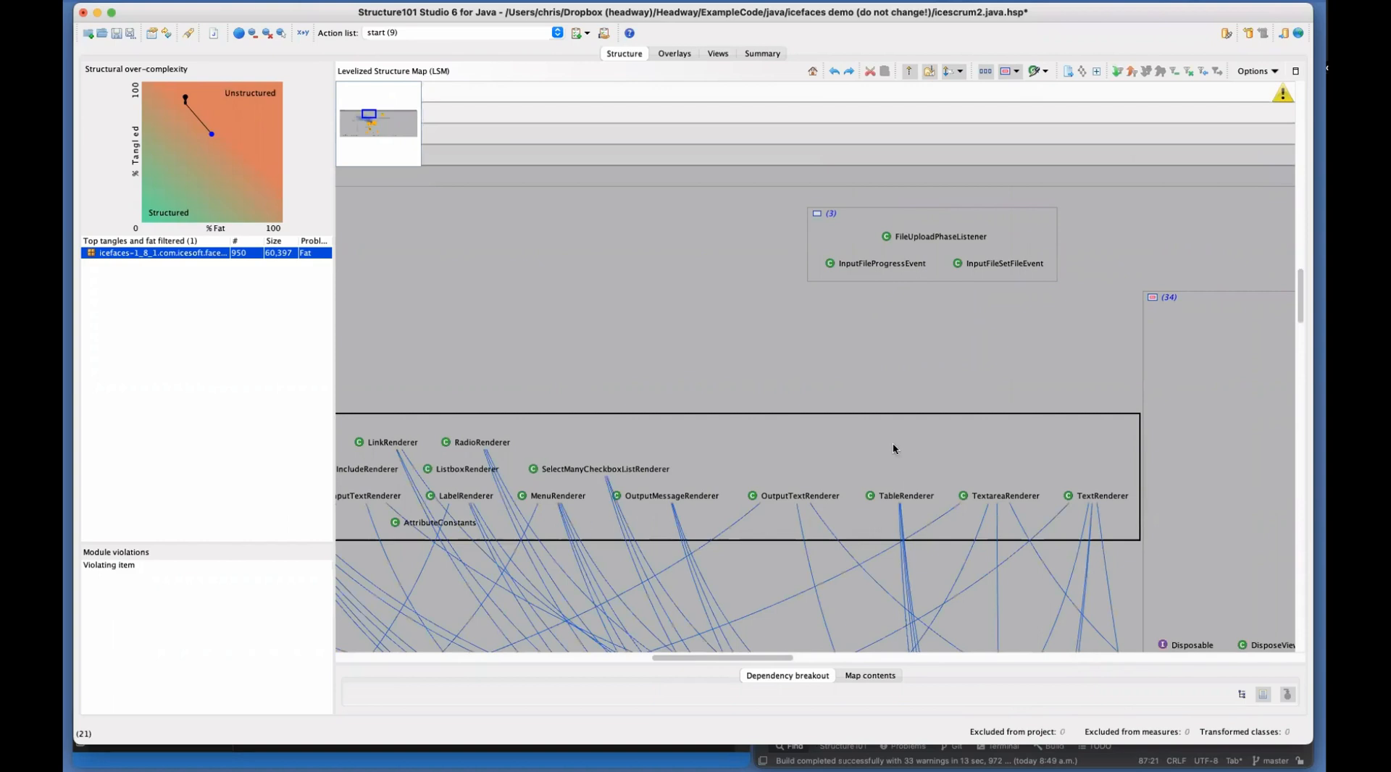
left_click_drag(758, 662, 891, 659)
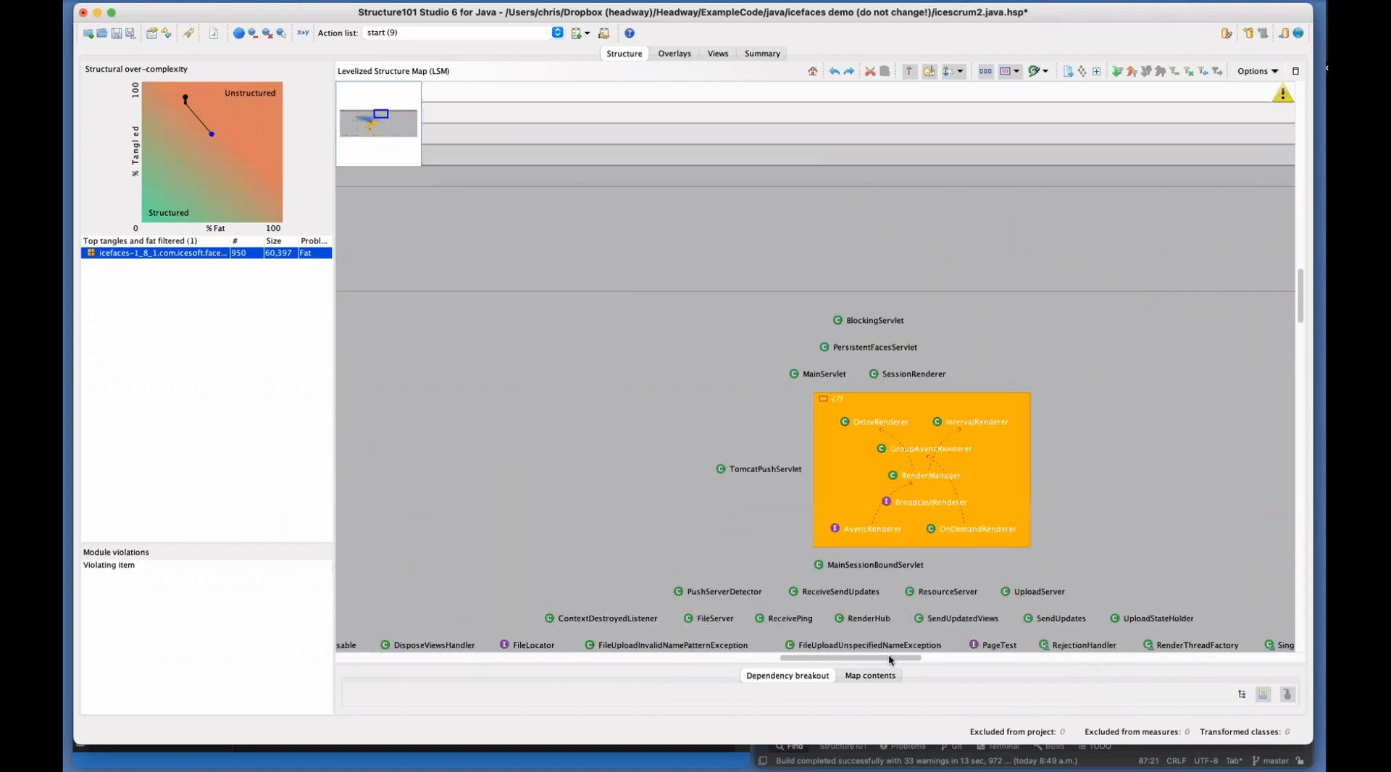
scroll(733, 550, "down", 5)
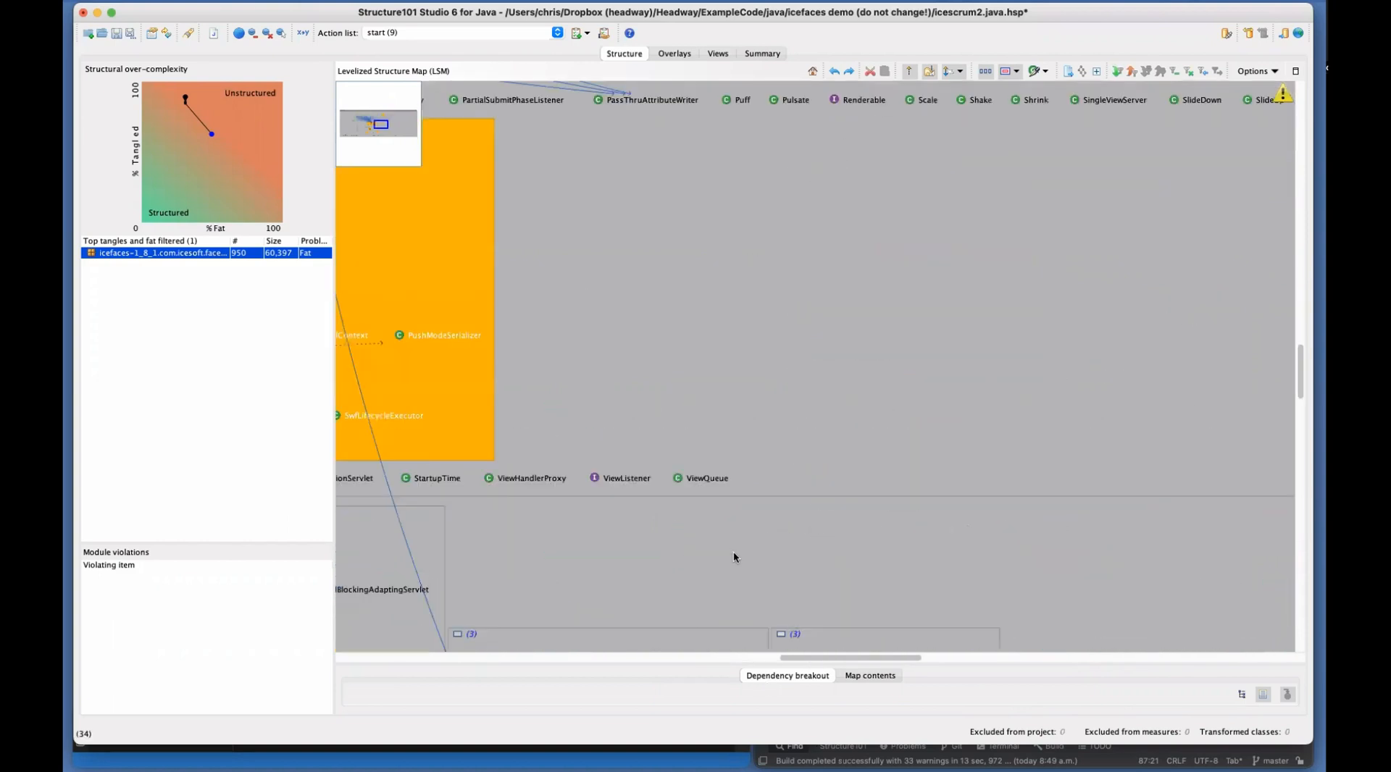
scroll(790, 655, "left", 10)
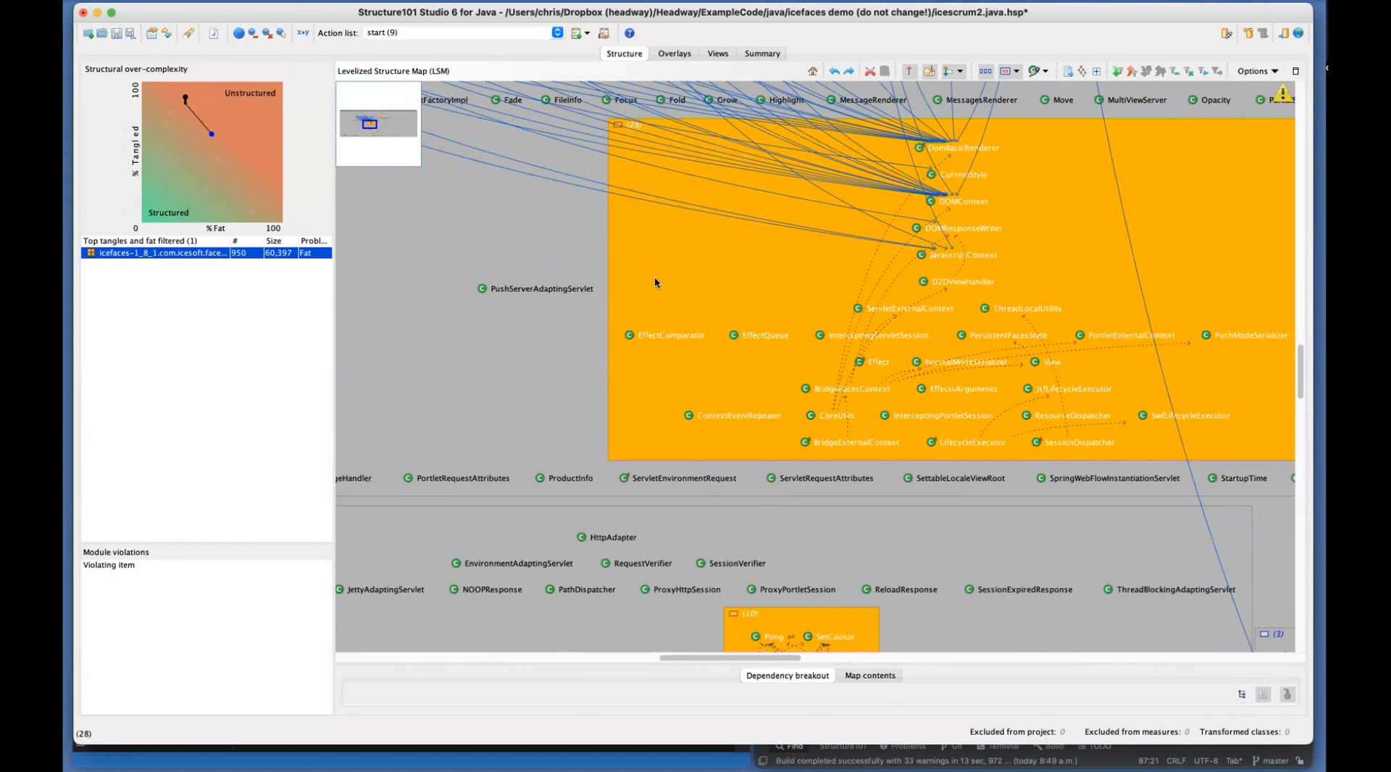
scroll(654, 279, "up", 5)
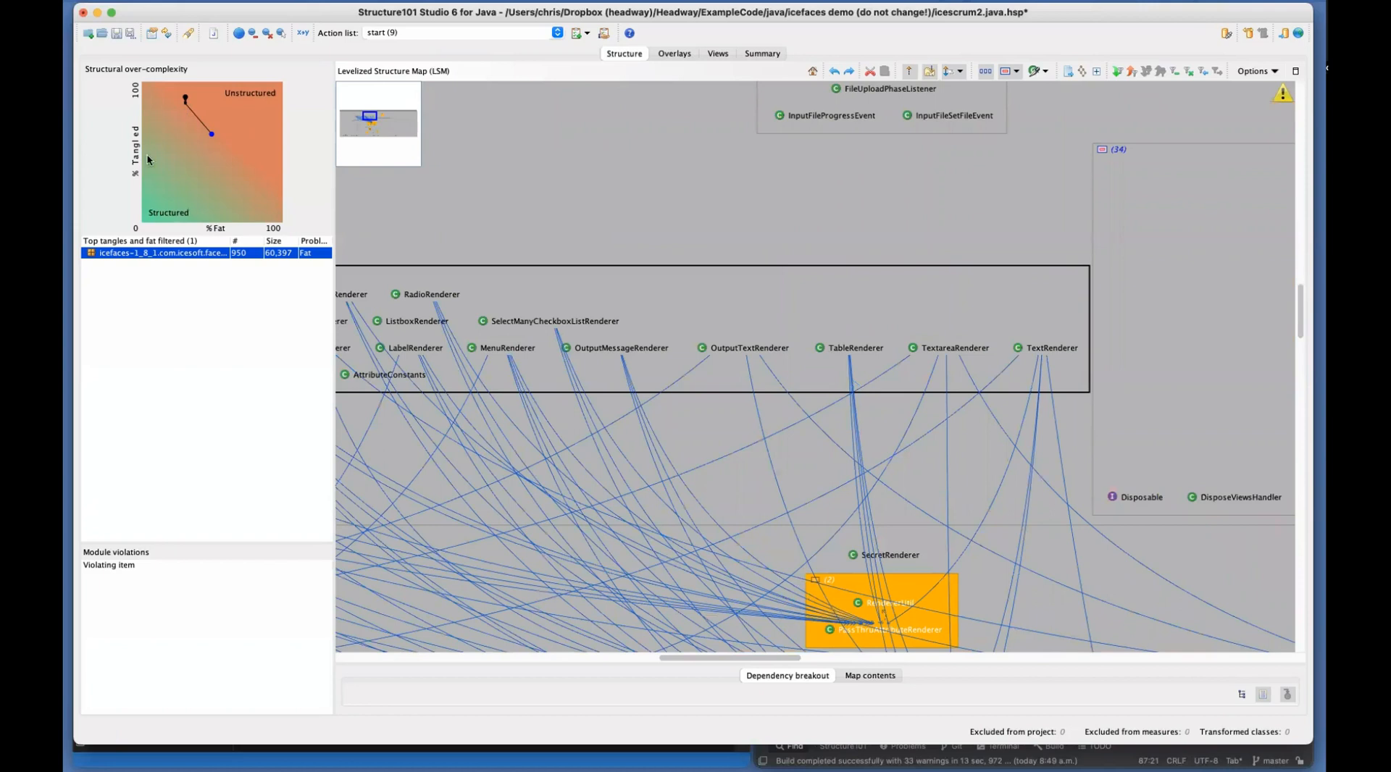
mouse_move(214, 136)
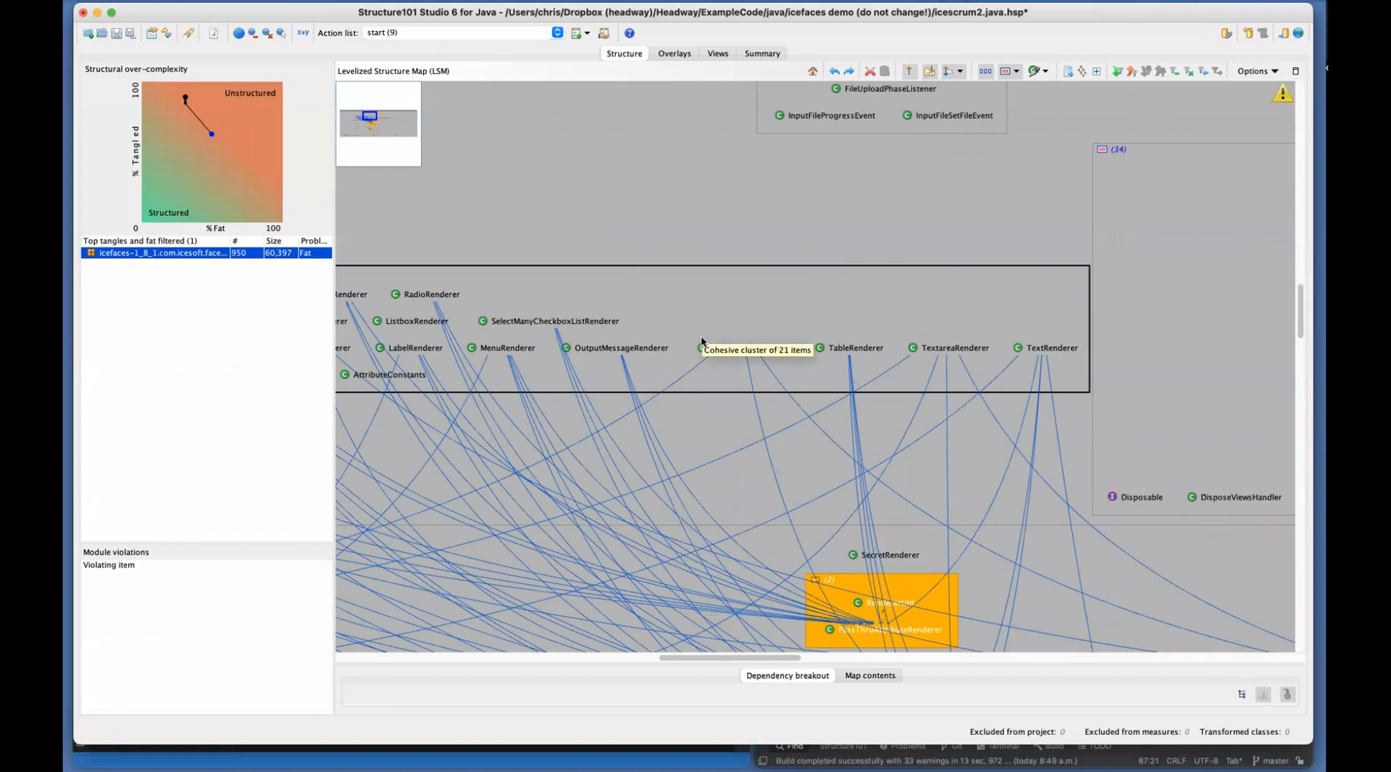
scroll(701, 341, "down", 10)
scroll(701, 340, "down", 6)
scroll(701, 340, "up", 15)
scroll(701, 340, "up", 4)
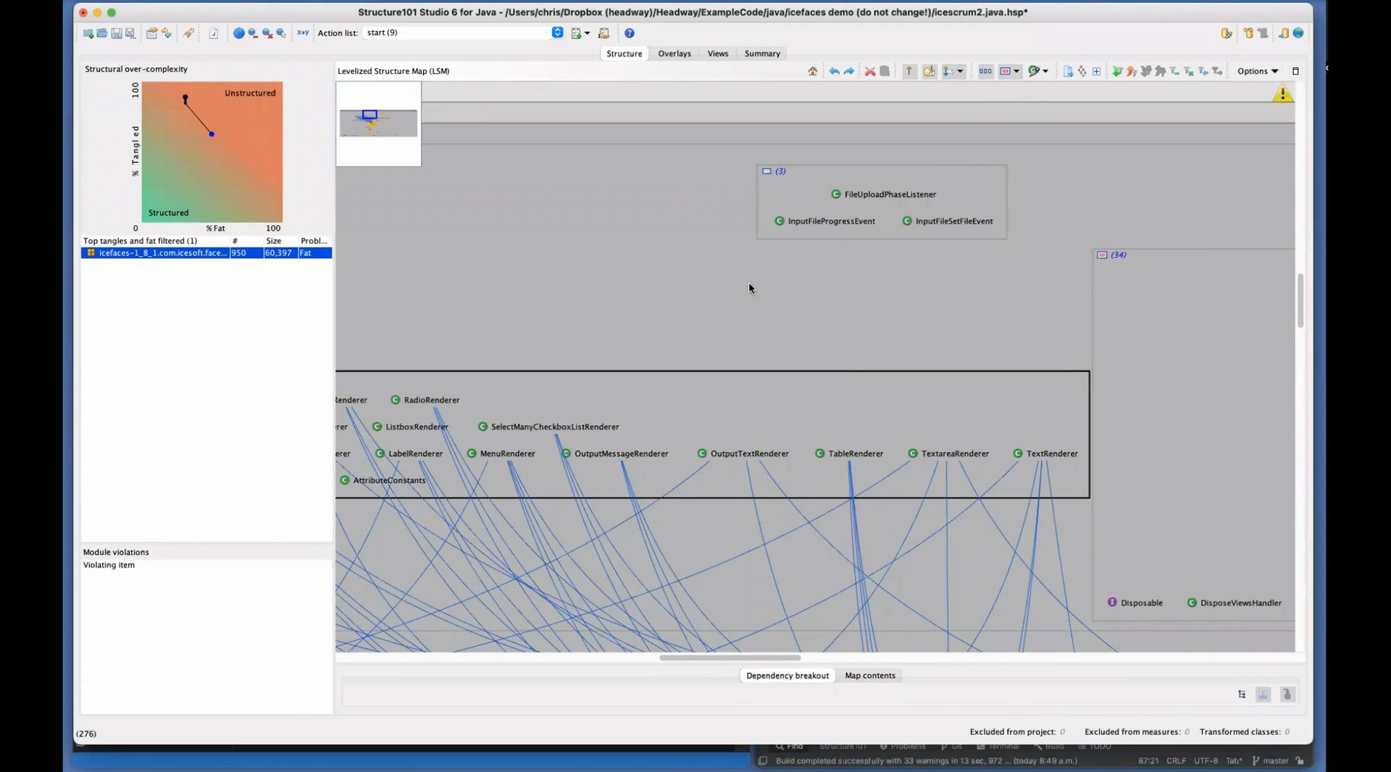
Switch to the tada action list and examine its path on the structural over-complexity chart
left_click(558, 33)
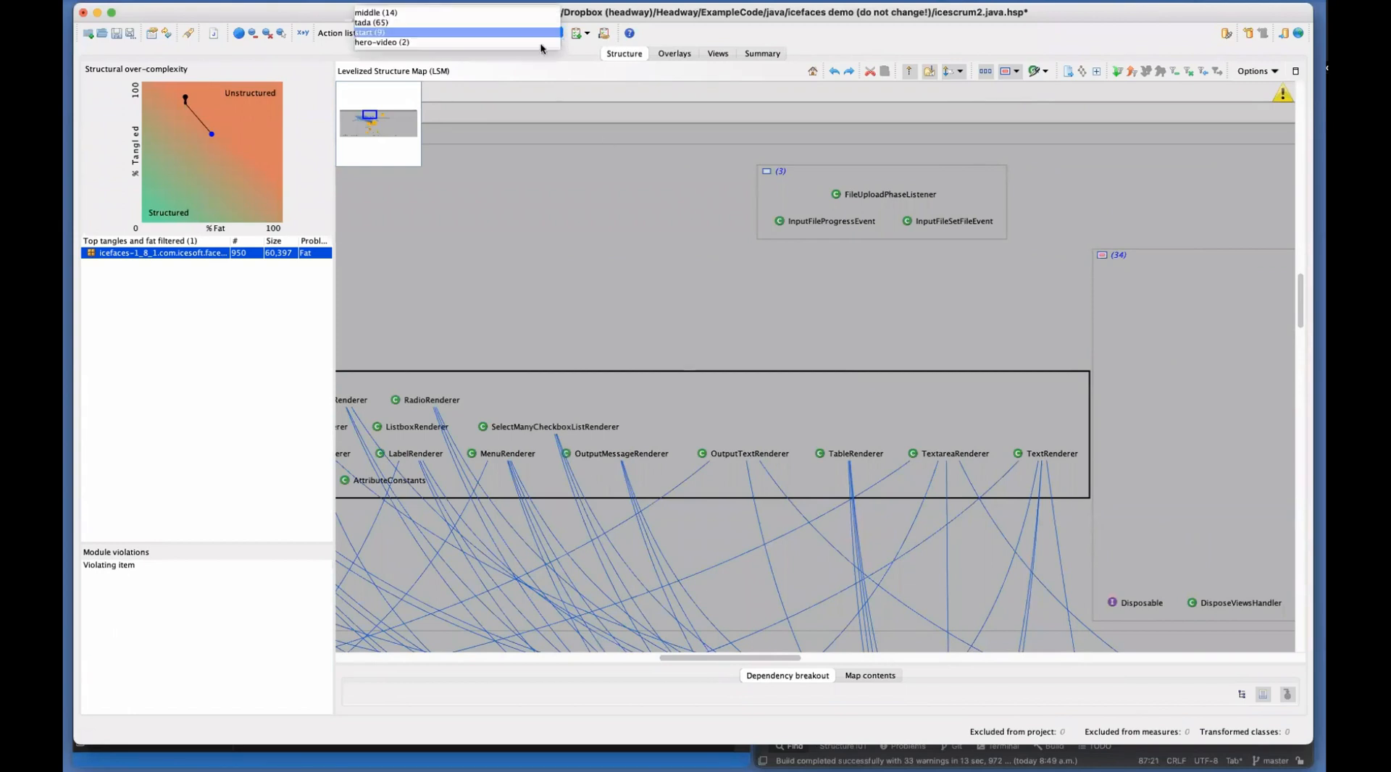
left_click(438, 23)
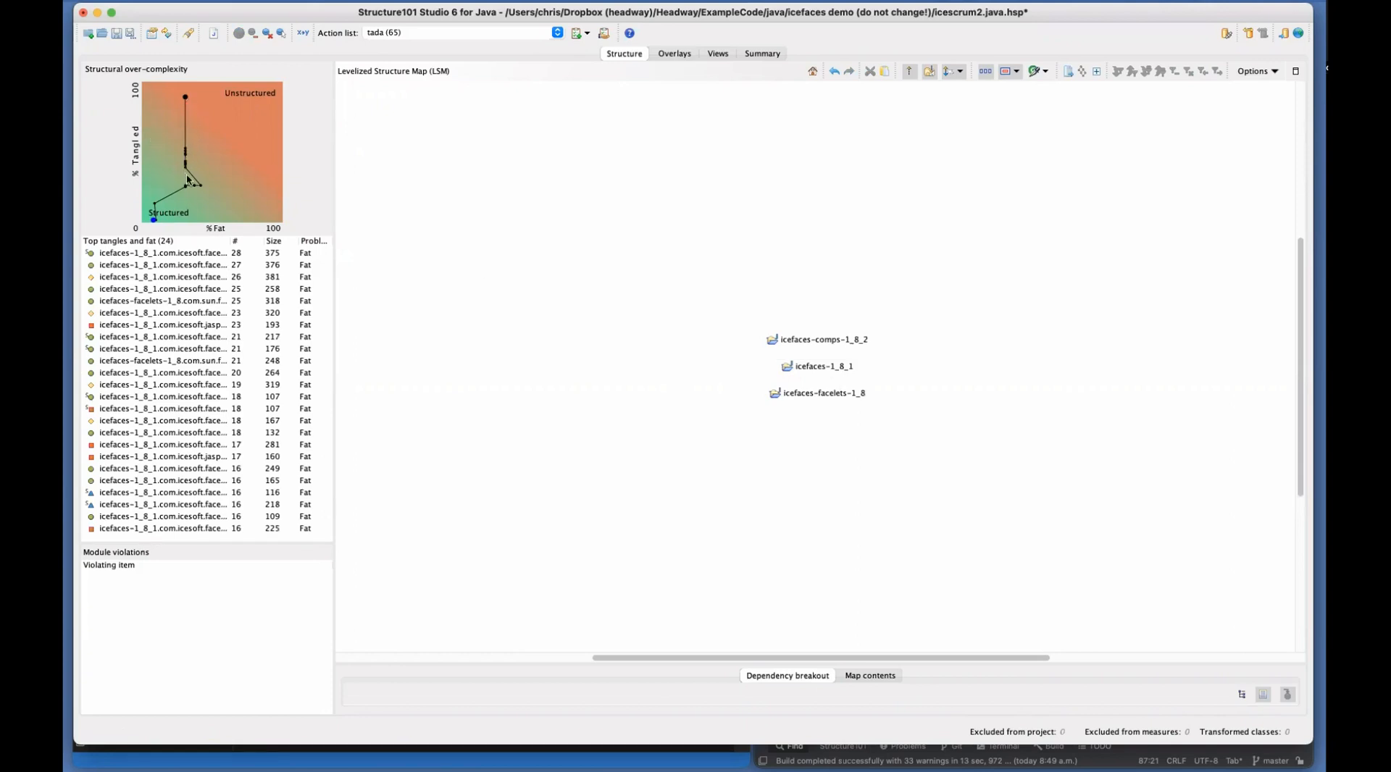
mouse_move(201, 189)
Open the recent project demo-start.java.hsp without saving the changes to icescrum2.java.hsp
left_click(255, 2)
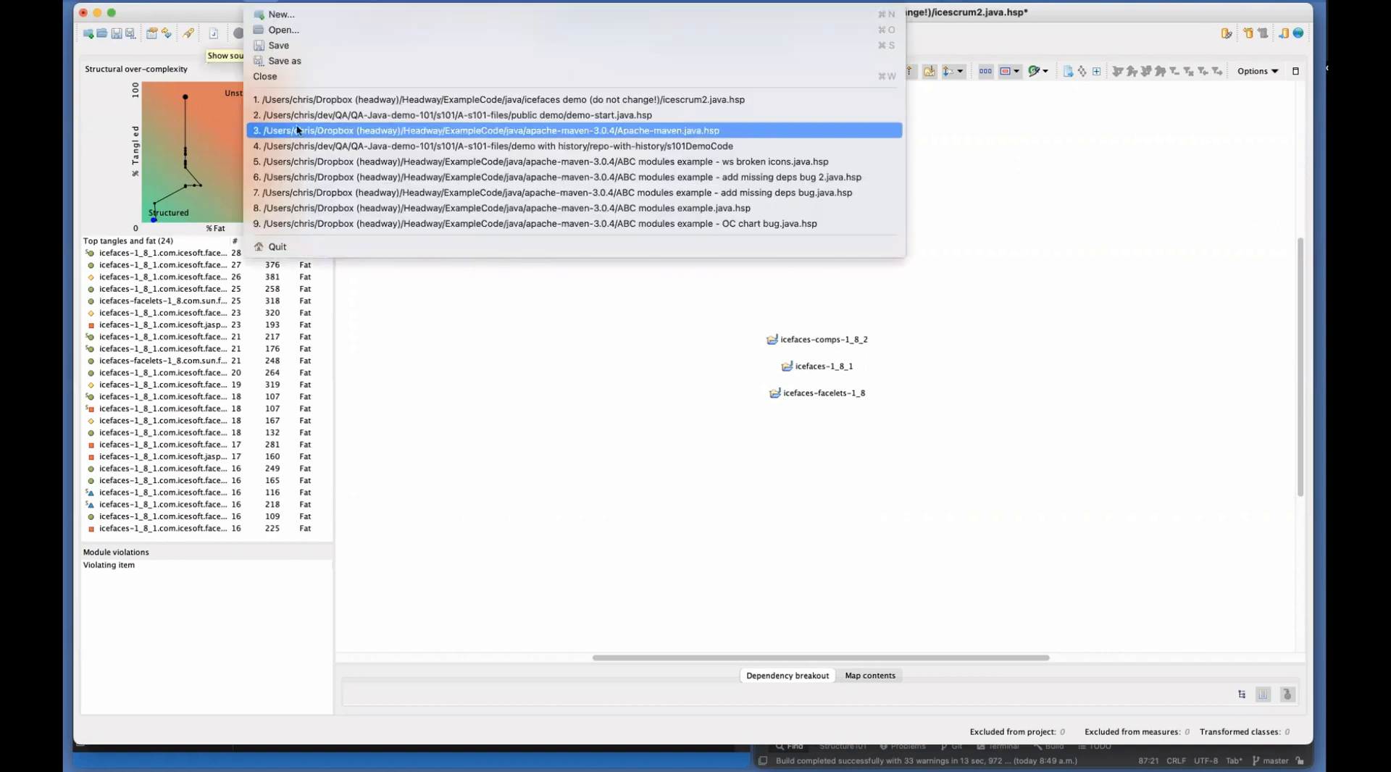
left_click(340, 100)
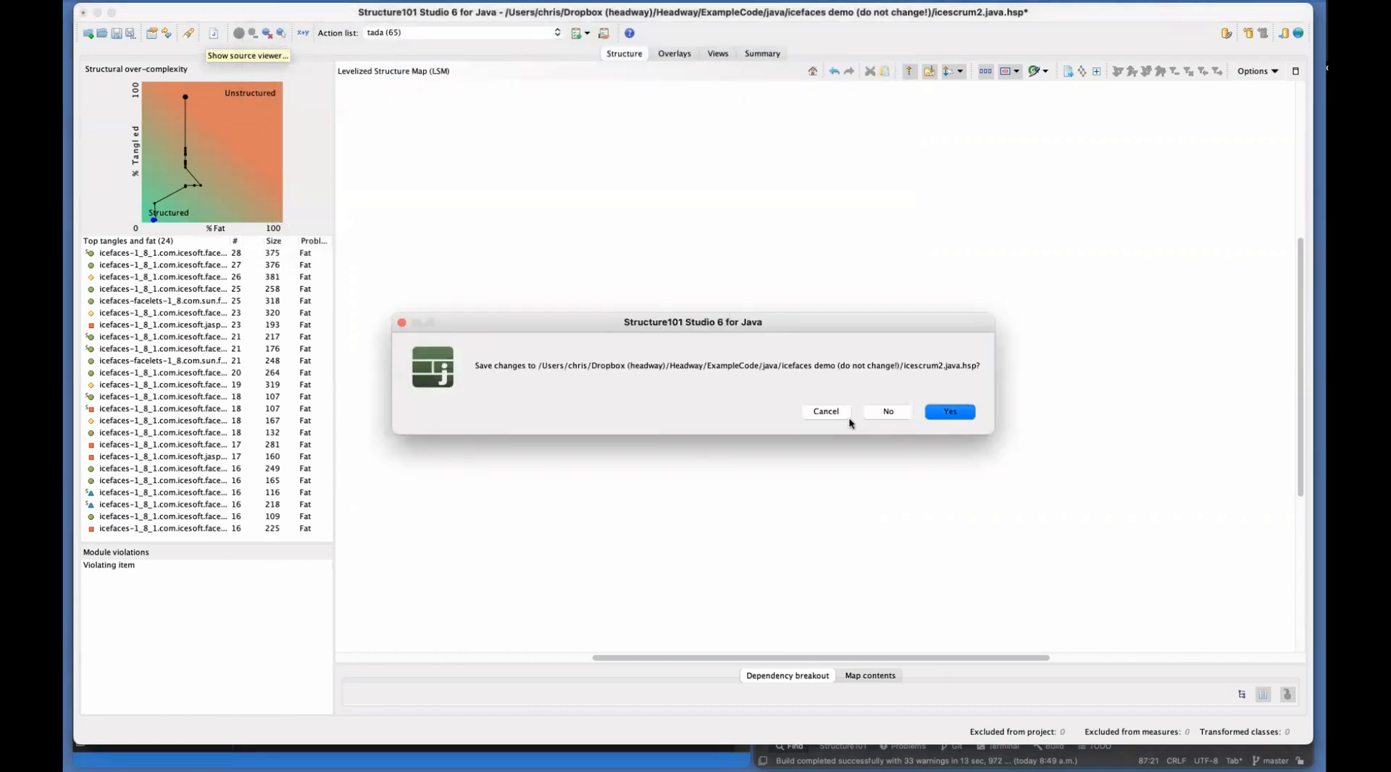
left_click(888, 411)
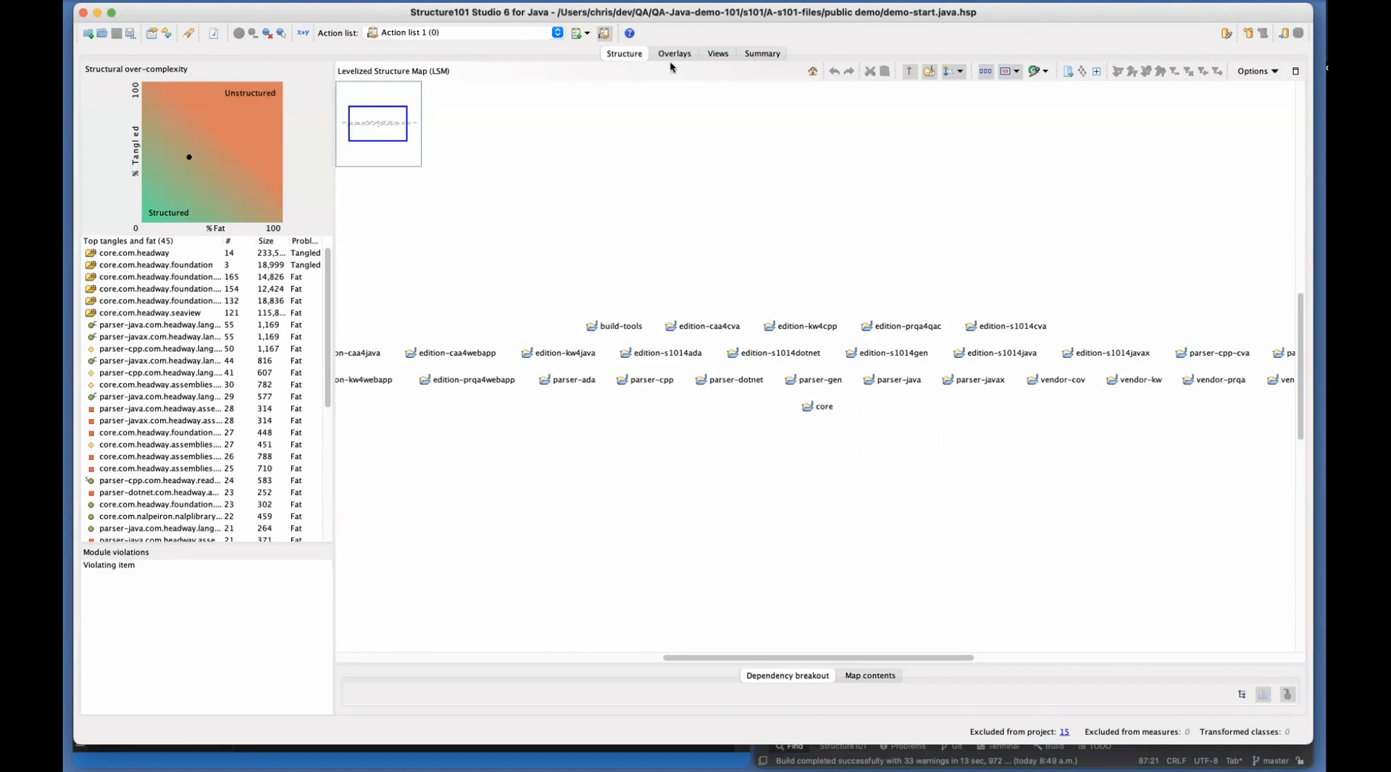
Display the Complexity view and drill into root to examine the size and over-complexity of the core module
left_click(717, 55)
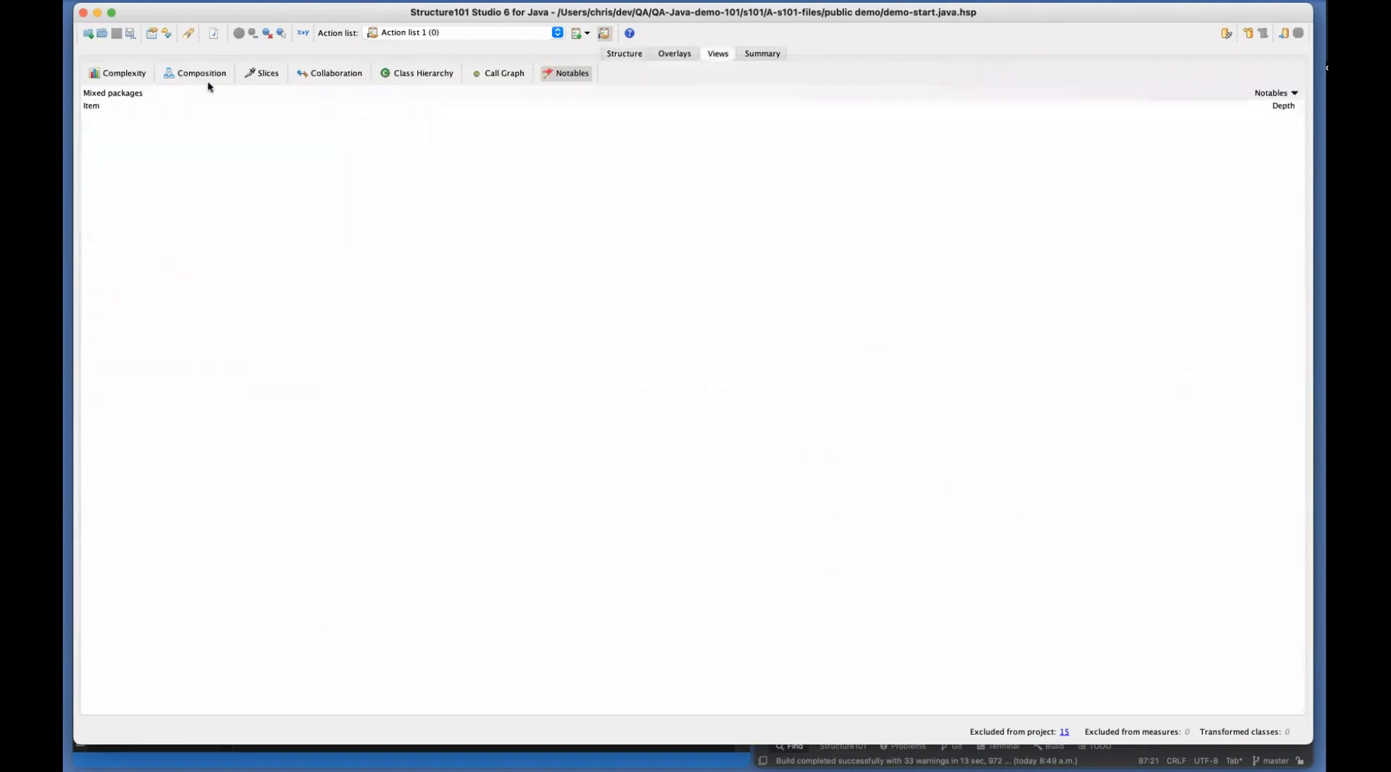
left_click(125, 75)
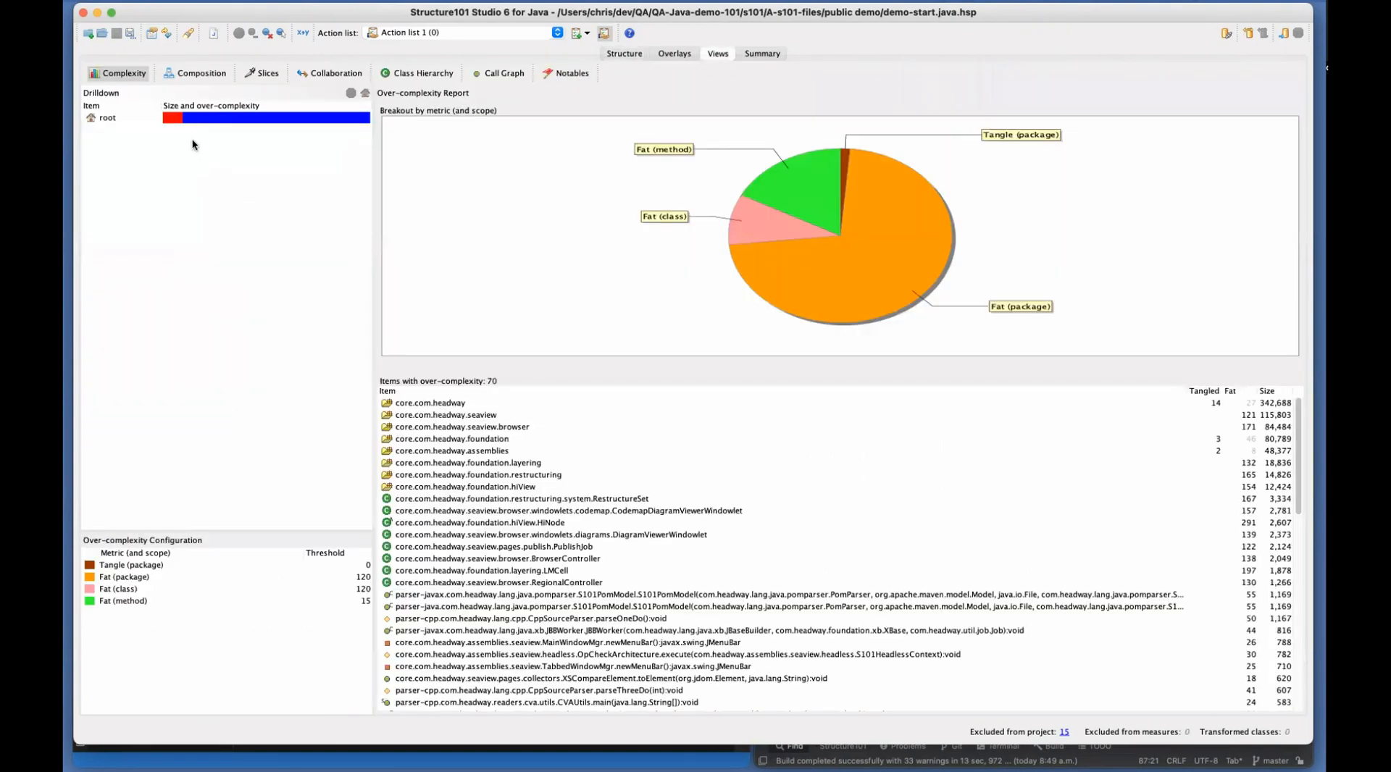
left_click(194, 124)
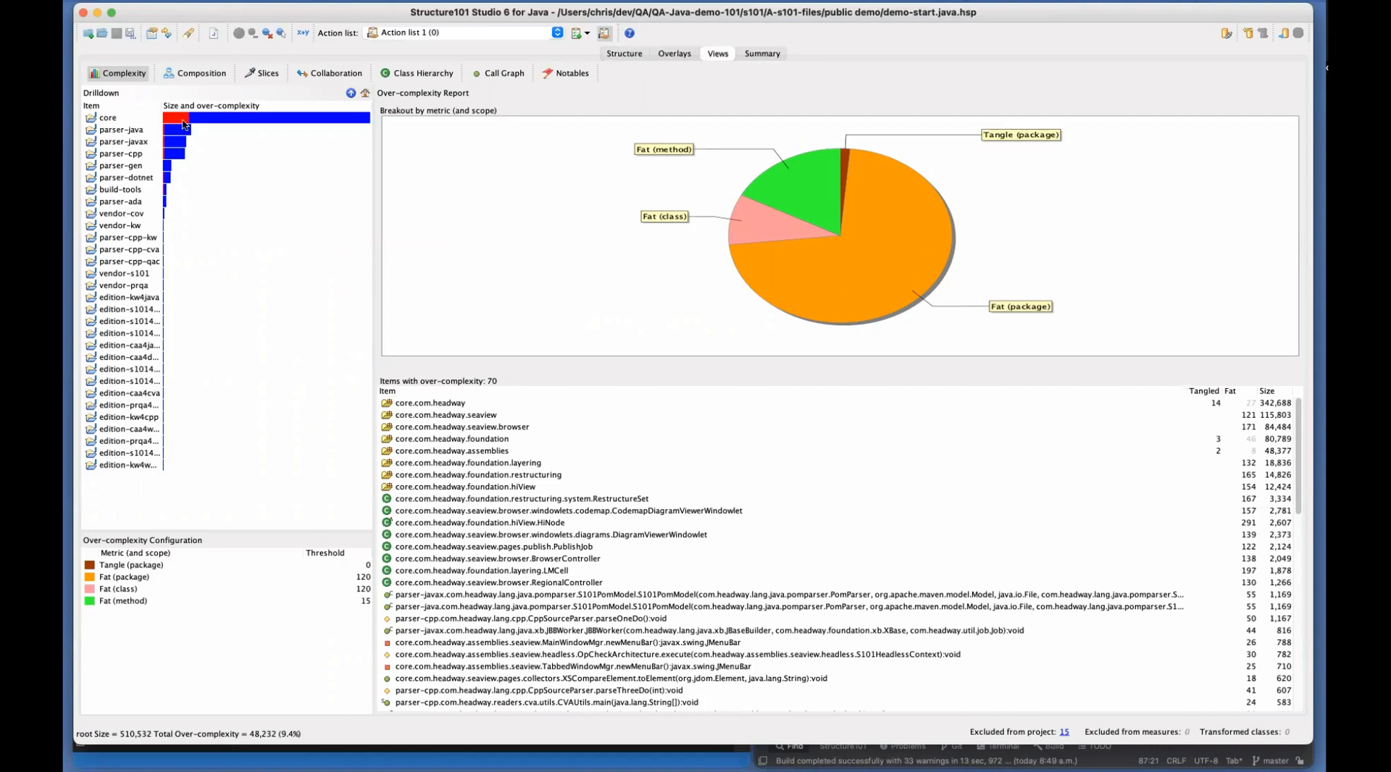
mouse_move(207, 123)
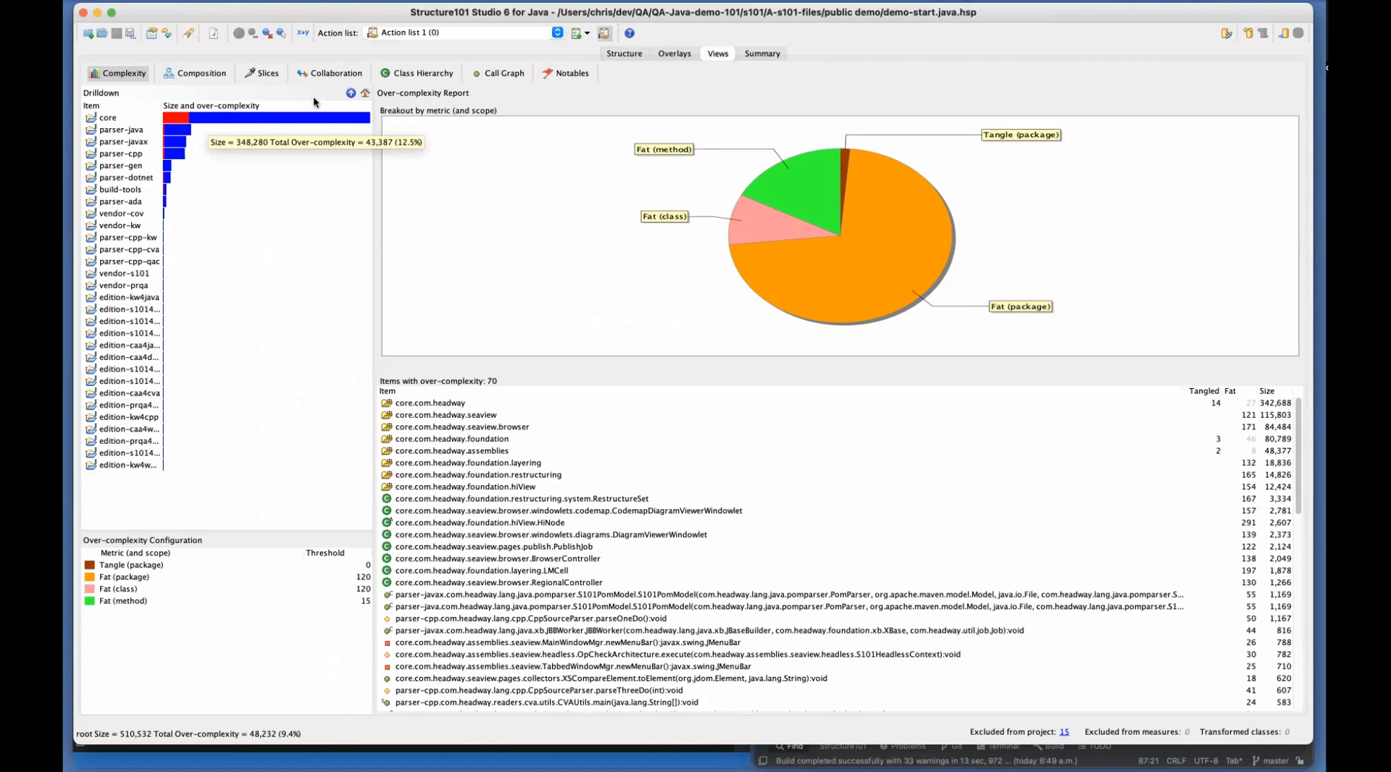
Return to the structure map and expand the core module to its headway and nalpeiron packages
left_click(622, 53)
left_click(823, 409)
double_click(822, 408)
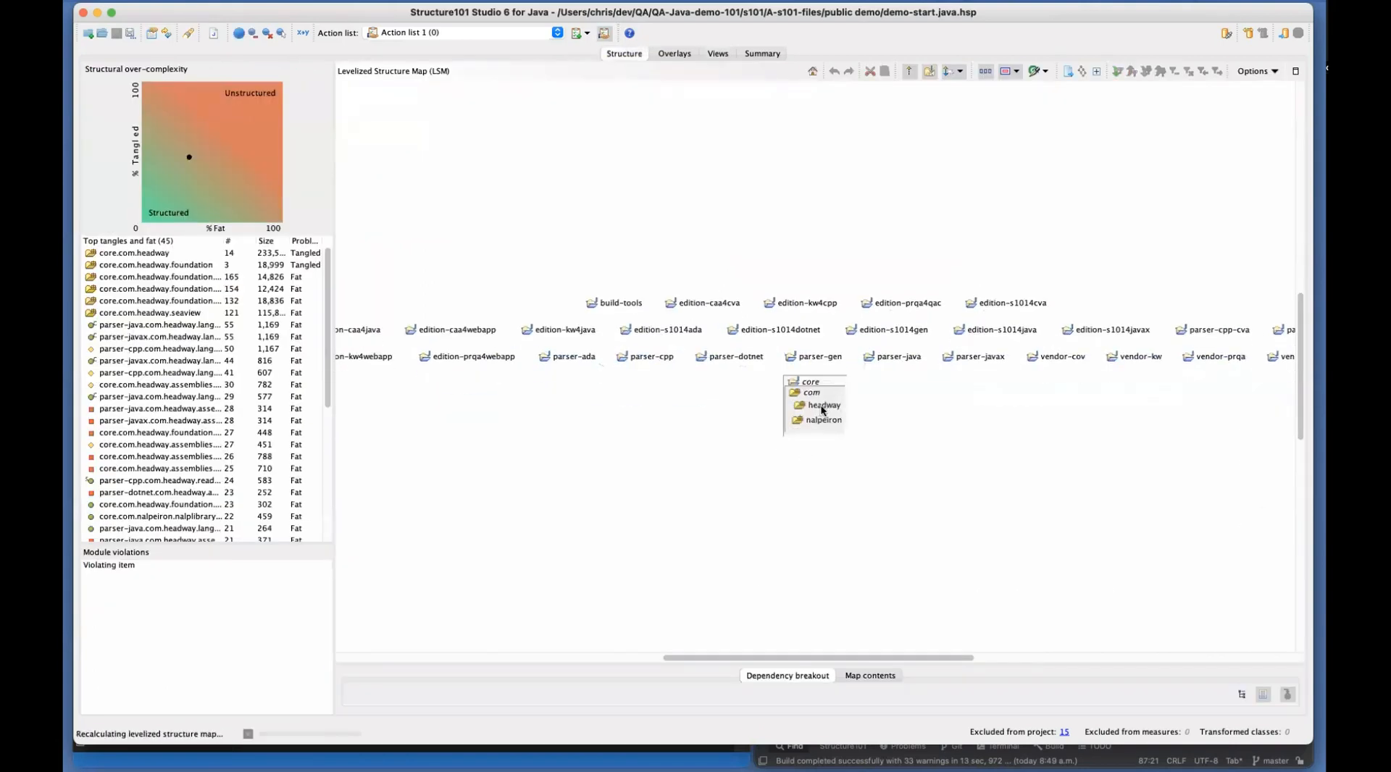
left_click(815, 386)
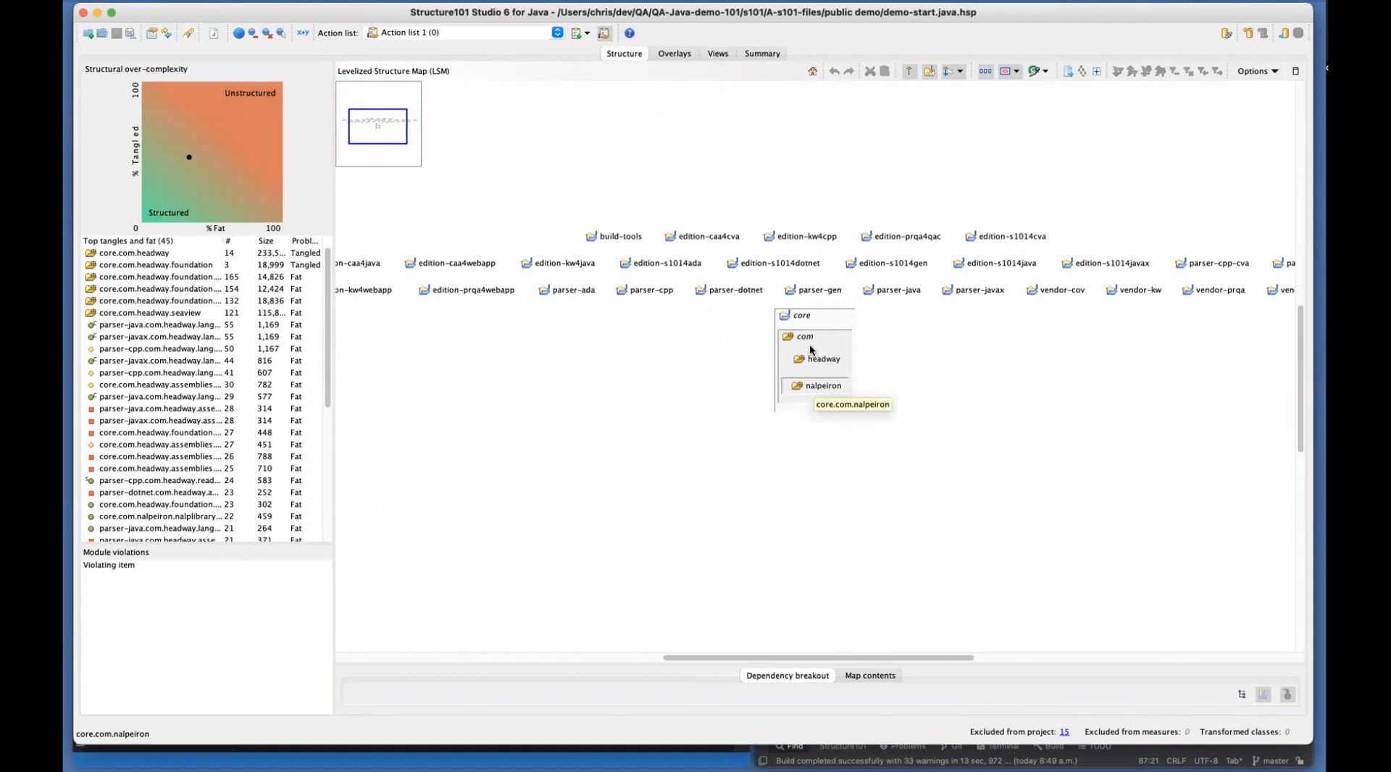
left_click(817, 369)
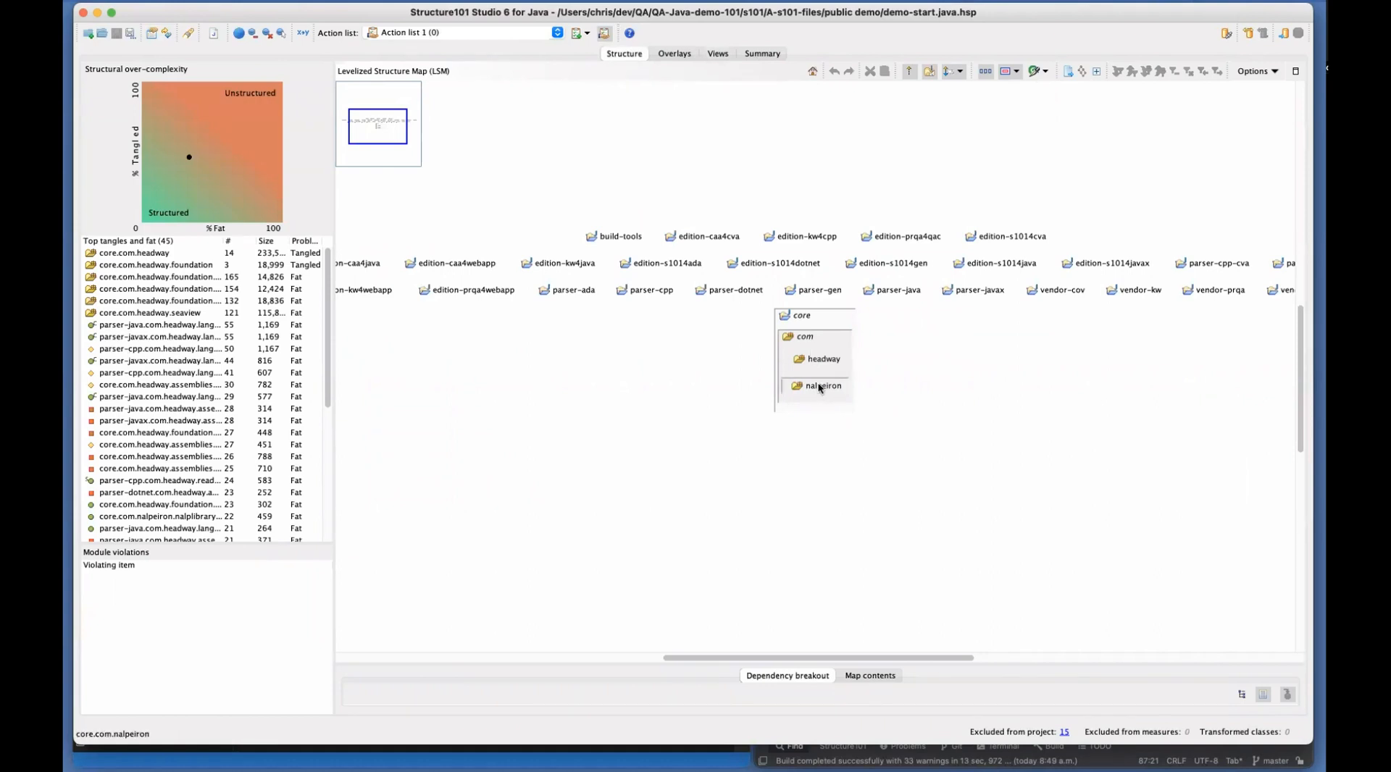
Add a new top-level module named licensing to the structure map
right_click(872, 370)
mouse_move(924, 506)
left_click(1042, 502)
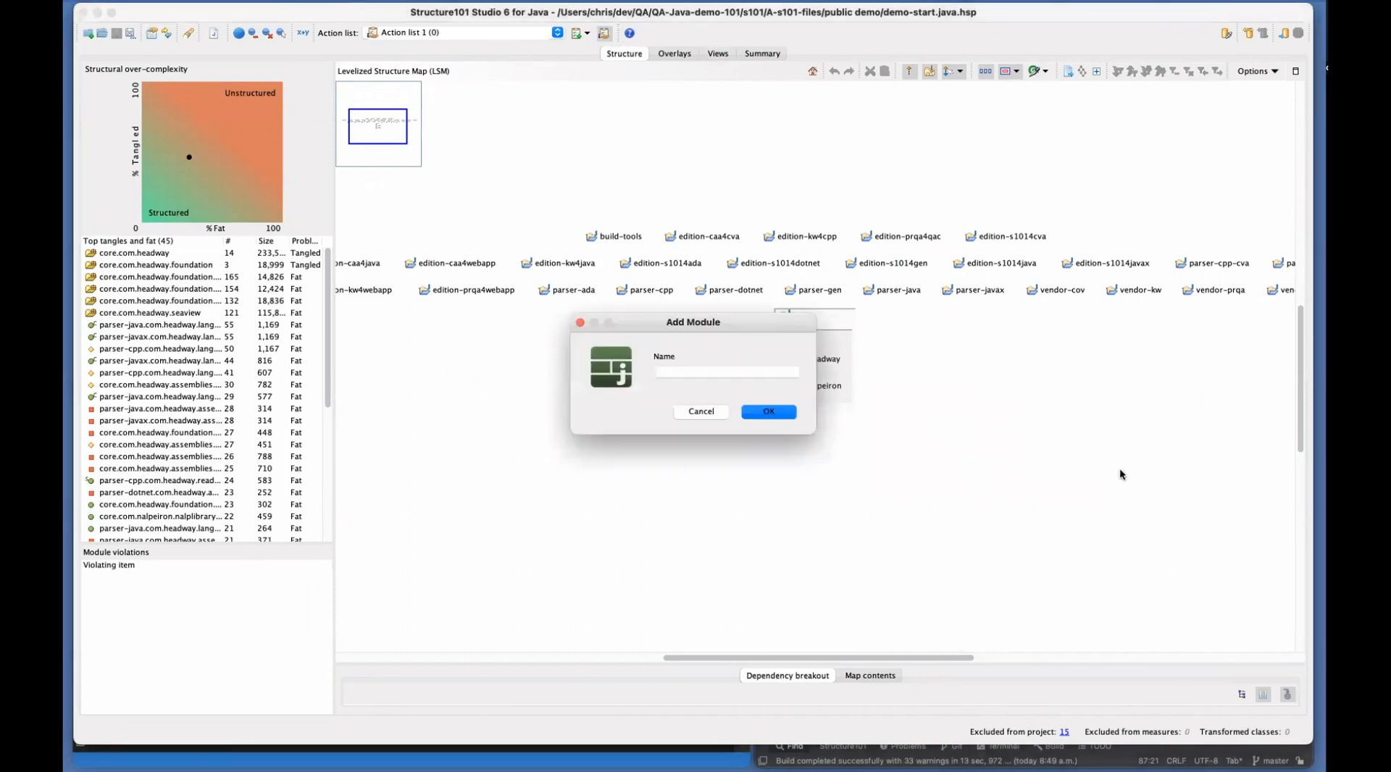
type("licensing")
key("Return")
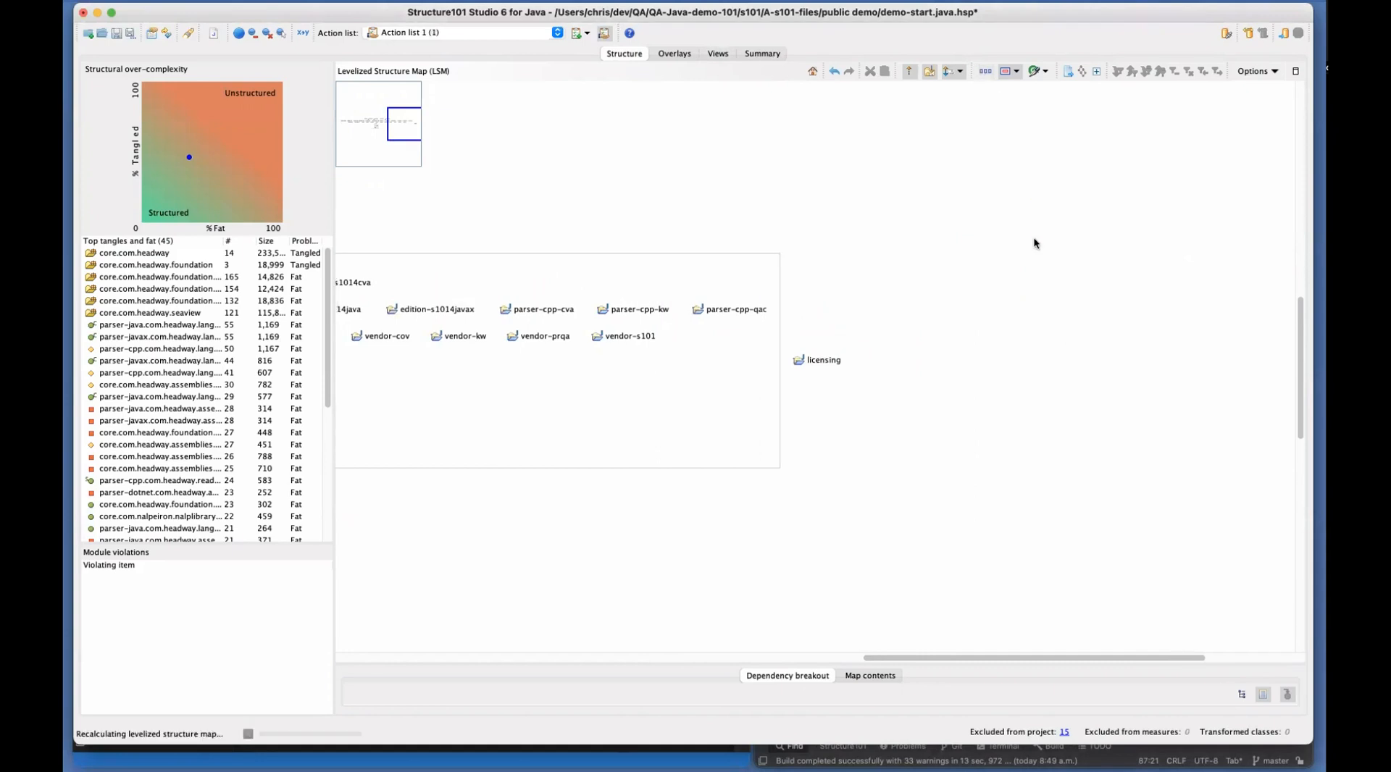
Limit the map's clustering to tangles and move the nalpeiron package from core into the licensing module
left_click(1014, 71)
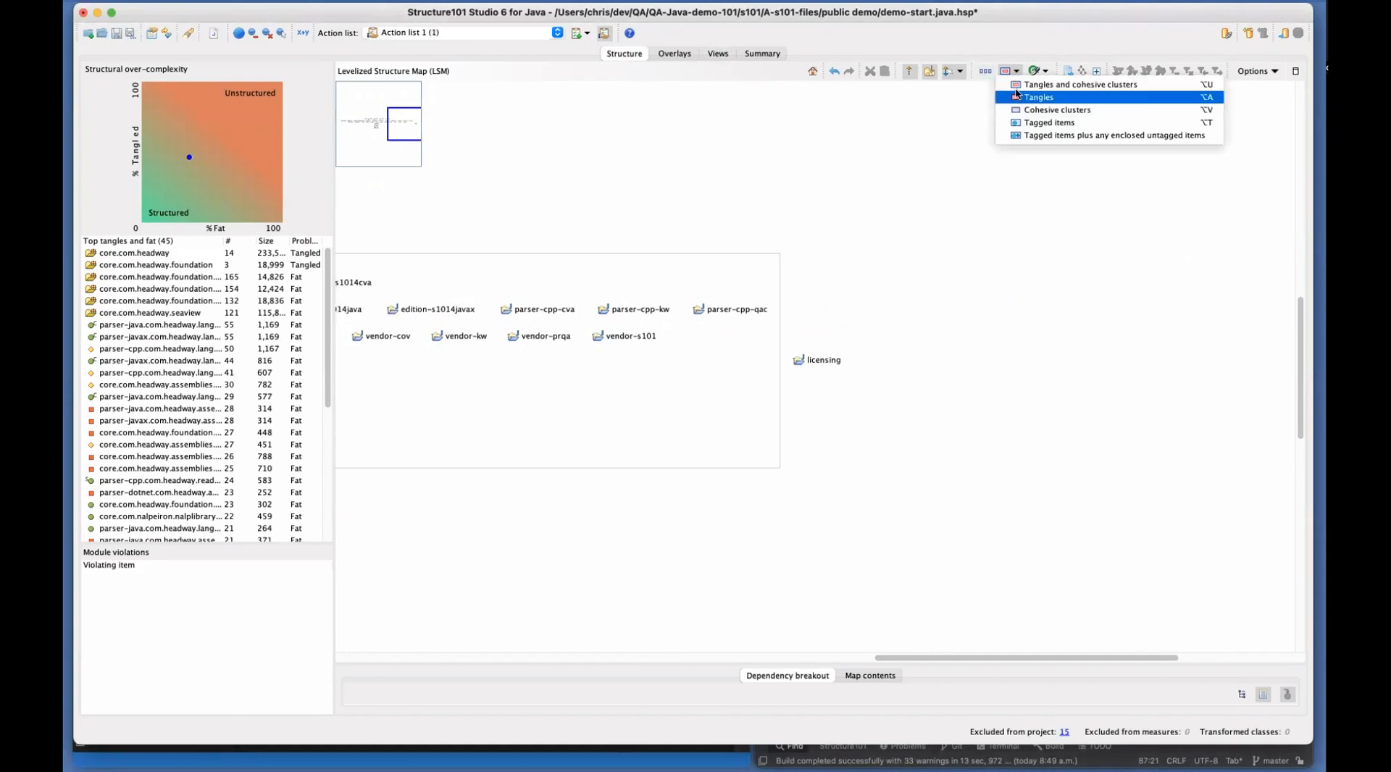
left_click(1018, 97)
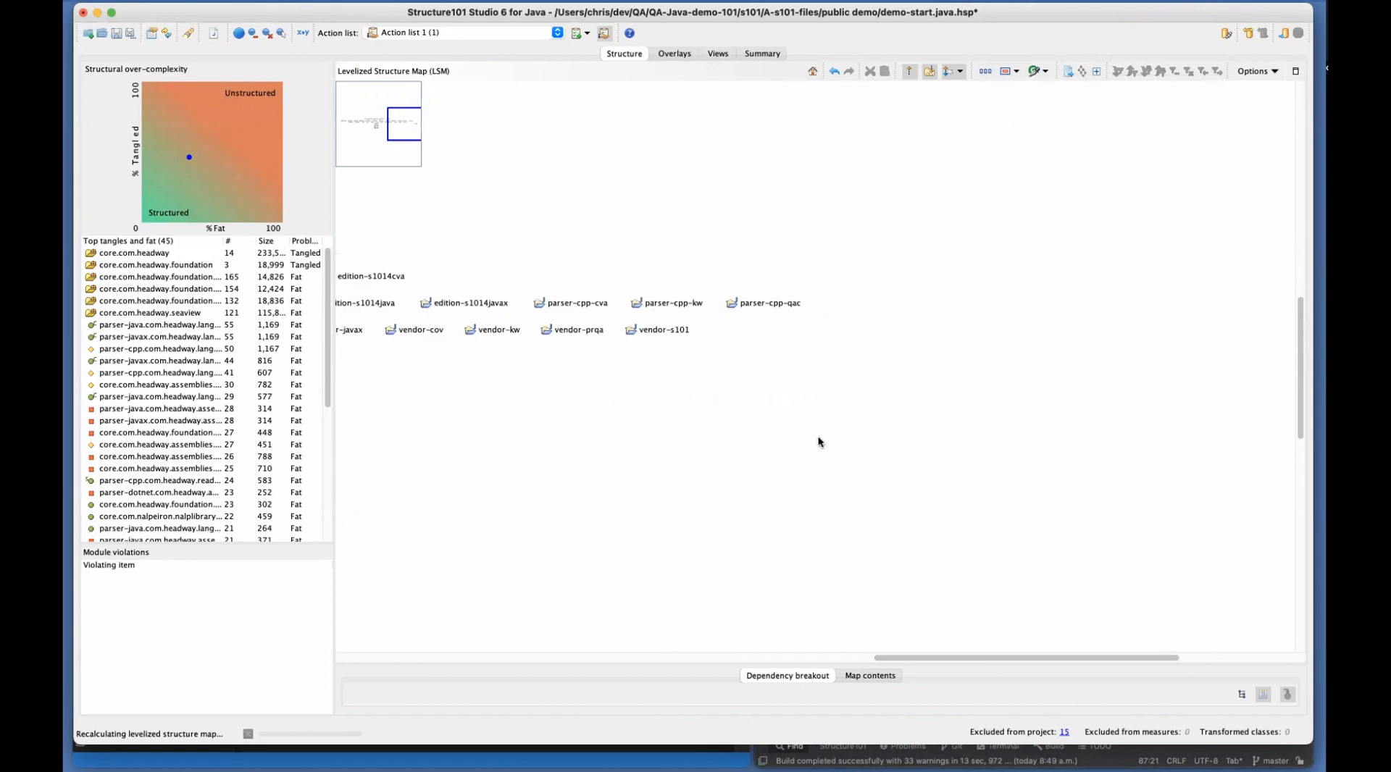
left_click_drag(971, 656, 830, 647)
left_click(635, 400)
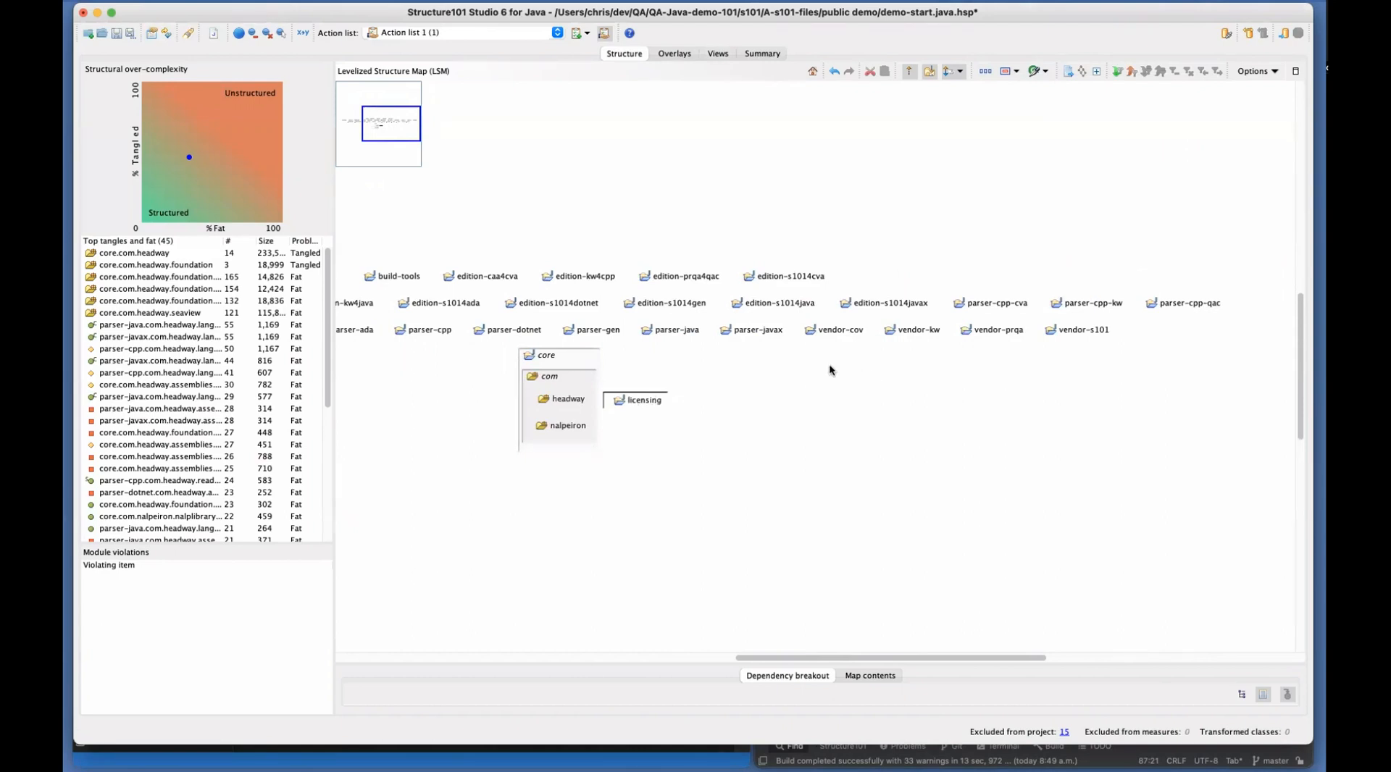
left_click(555, 428)
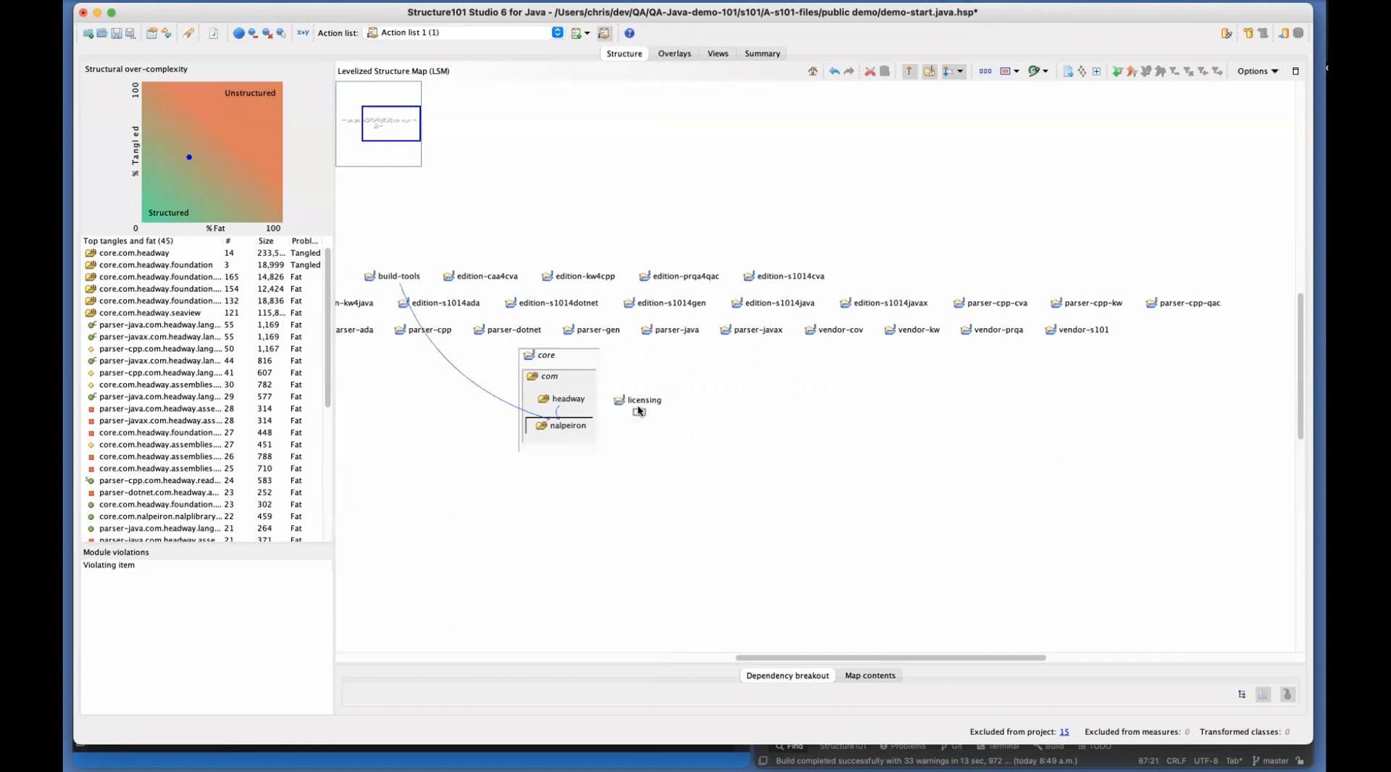
left_click_drag(640, 404, 639, 403)
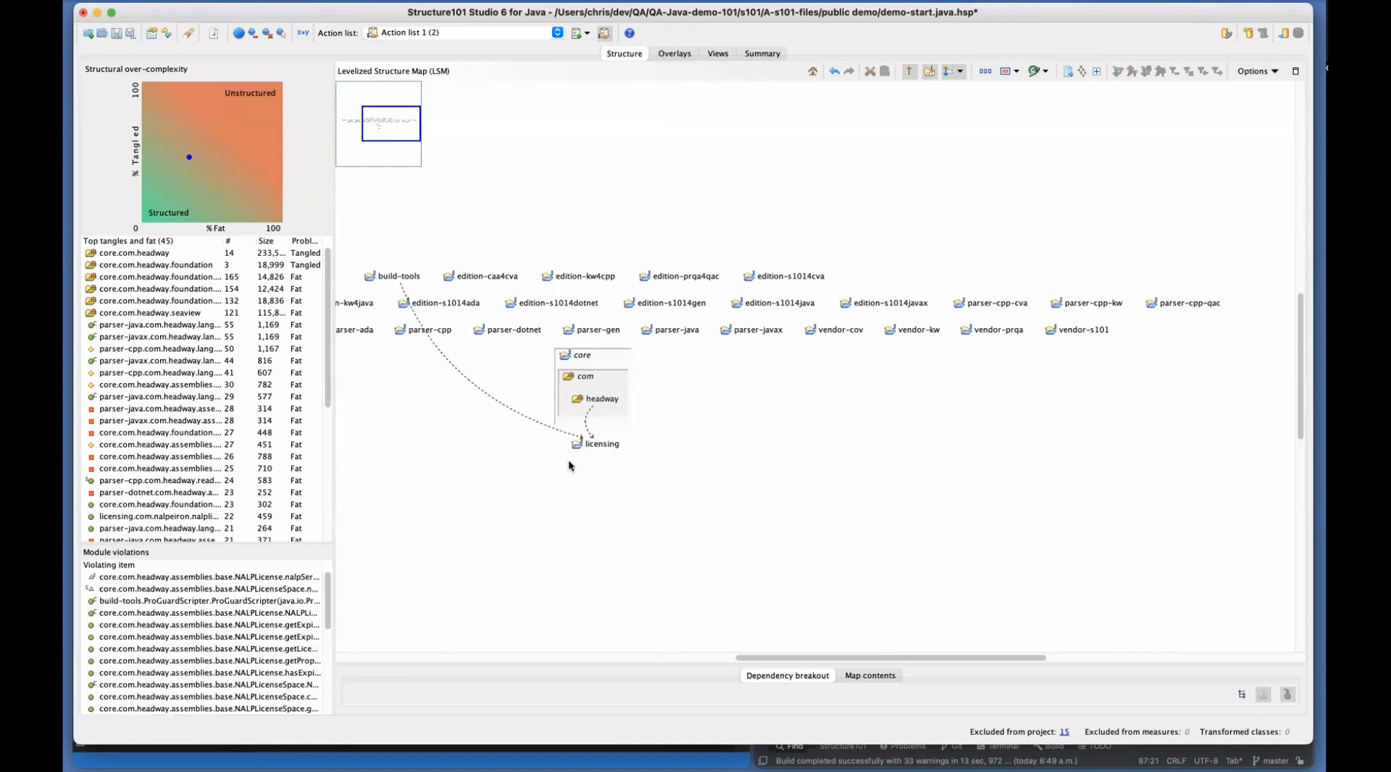
Inspect the classes inside licensing, collapse it, and list the breakout of headway's dependency on licensing in an enlarged pane
double_click(592, 444)
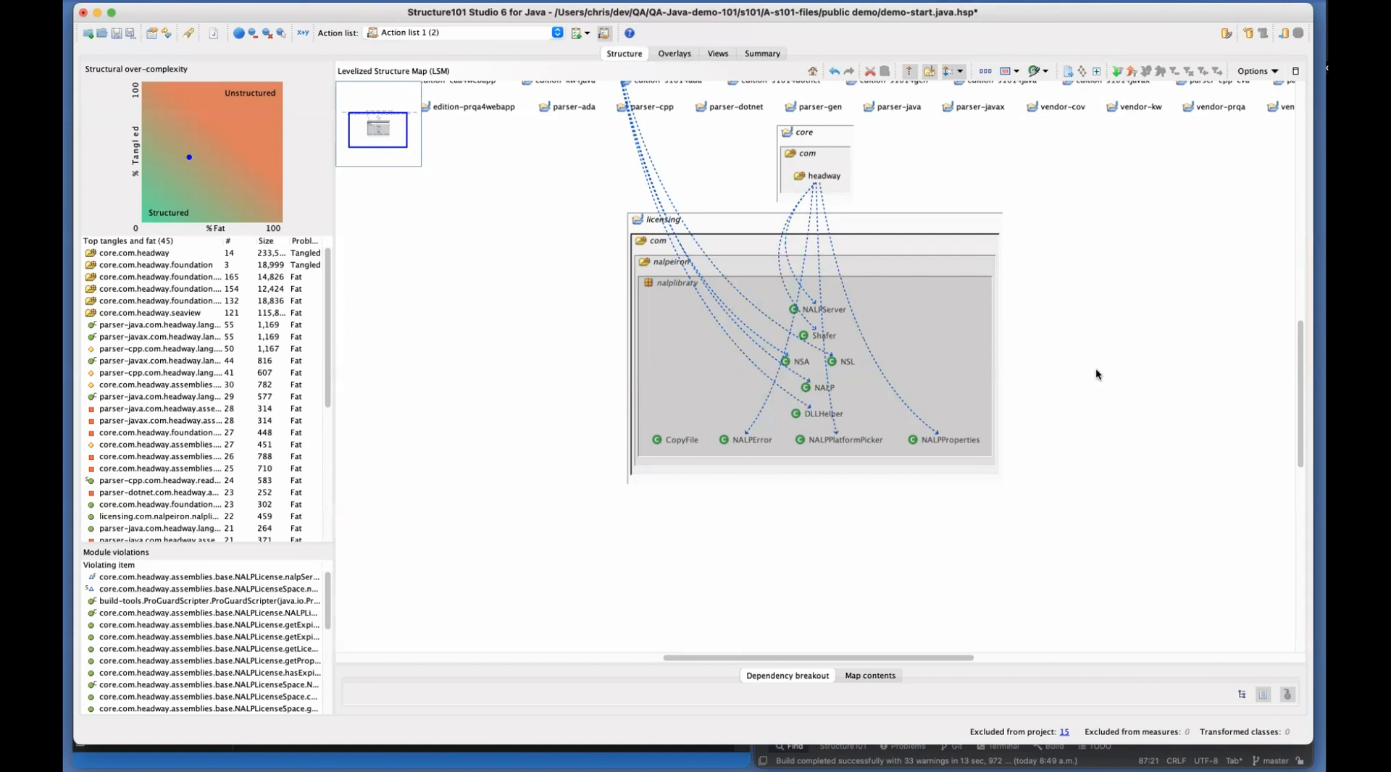
double_click(897, 226)
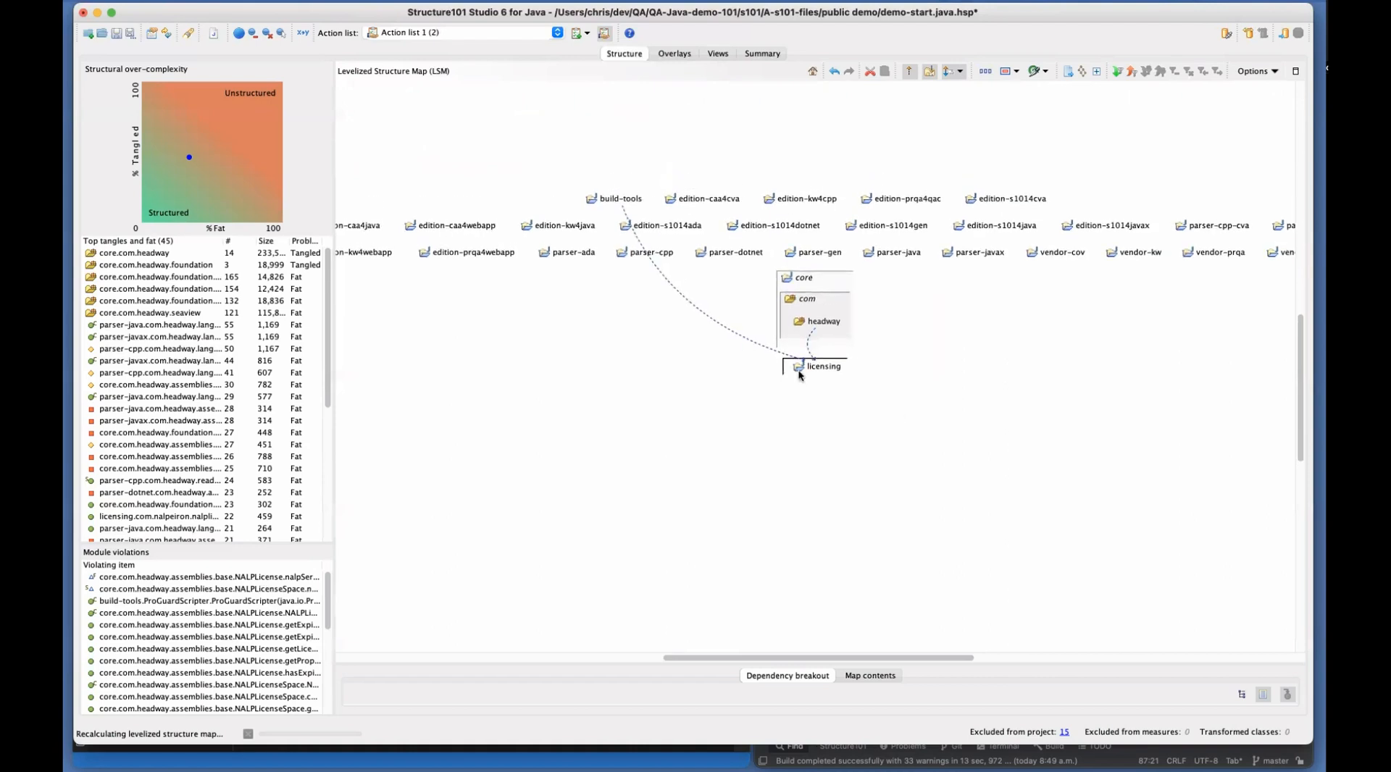
left_click(809, 346)
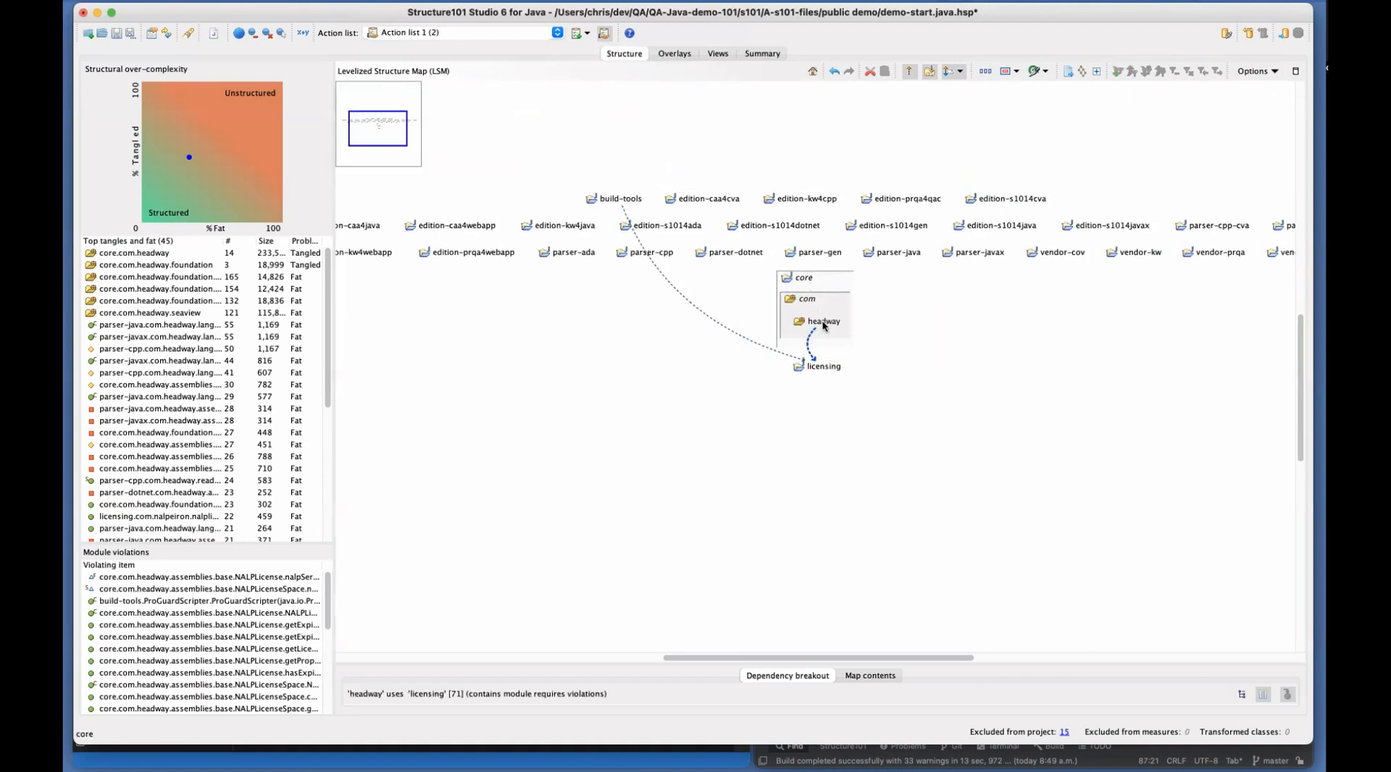
left_click_drag(736, 666, 739, 534)
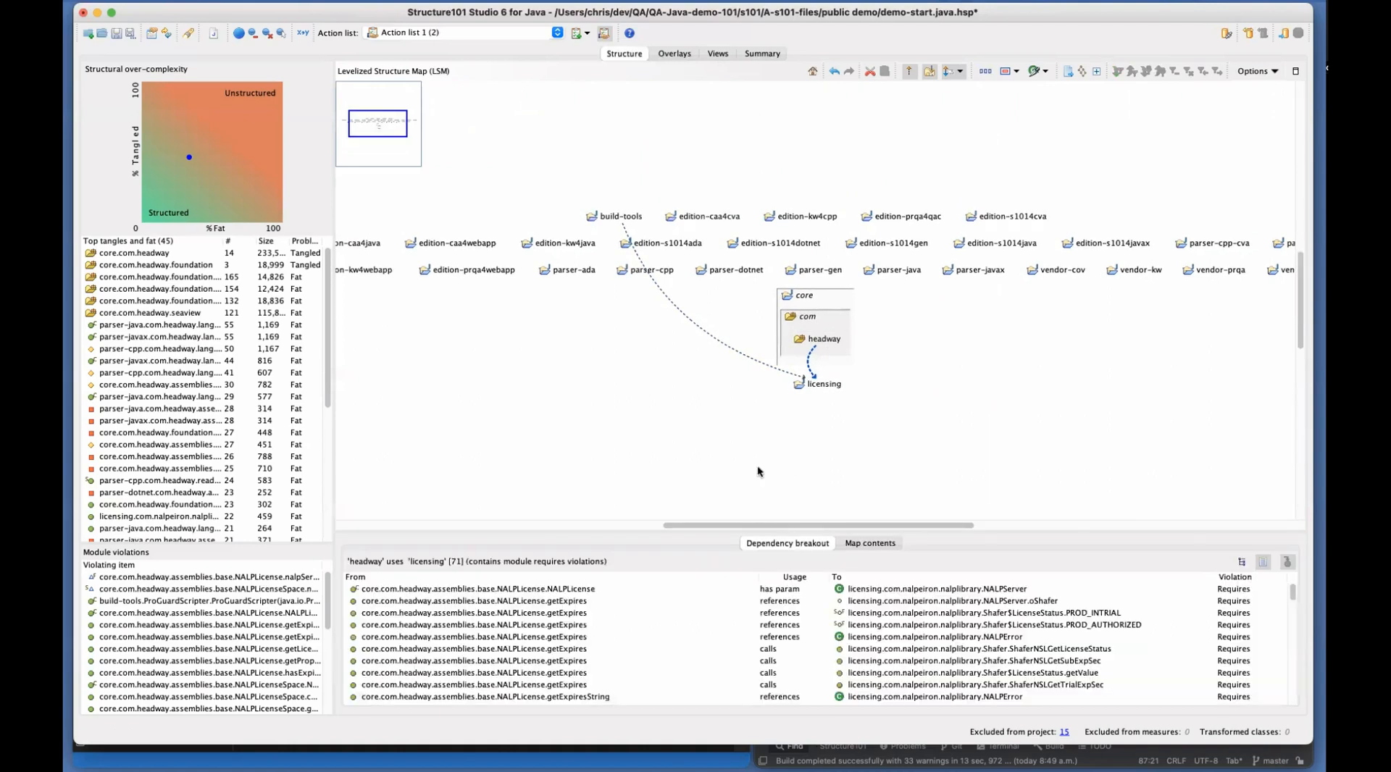
Collapse the core module and allow its dependency on the licensing module
double_click(802, 299)
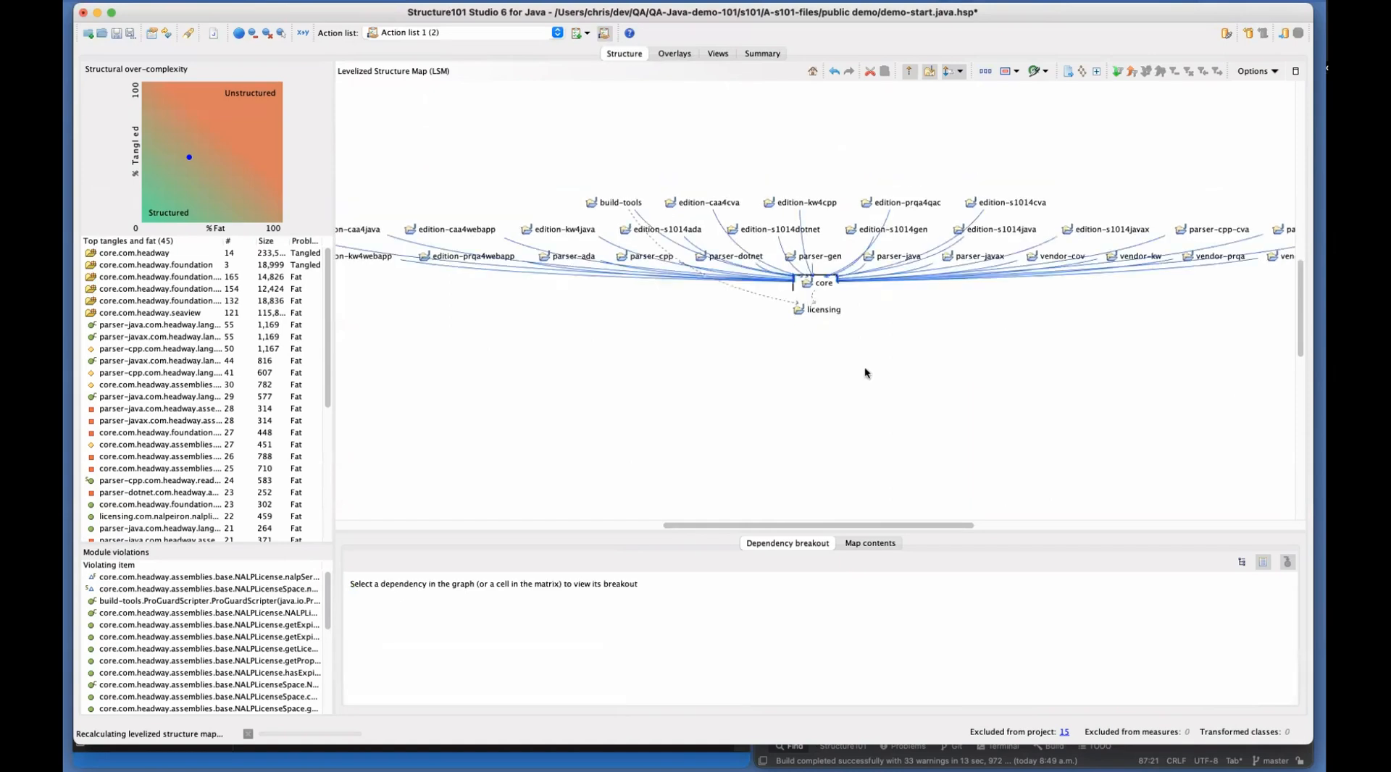
left_click(812, 315)
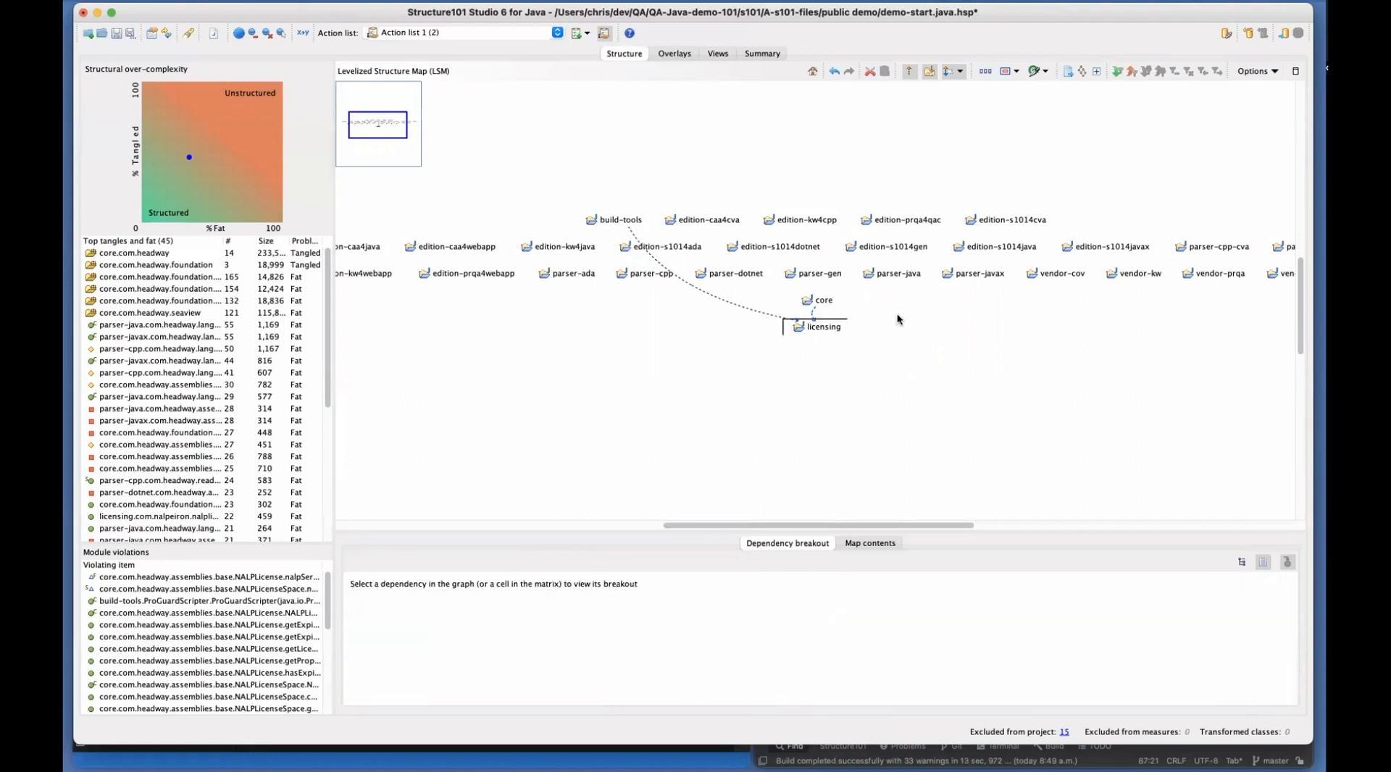
left_click(812, 314)
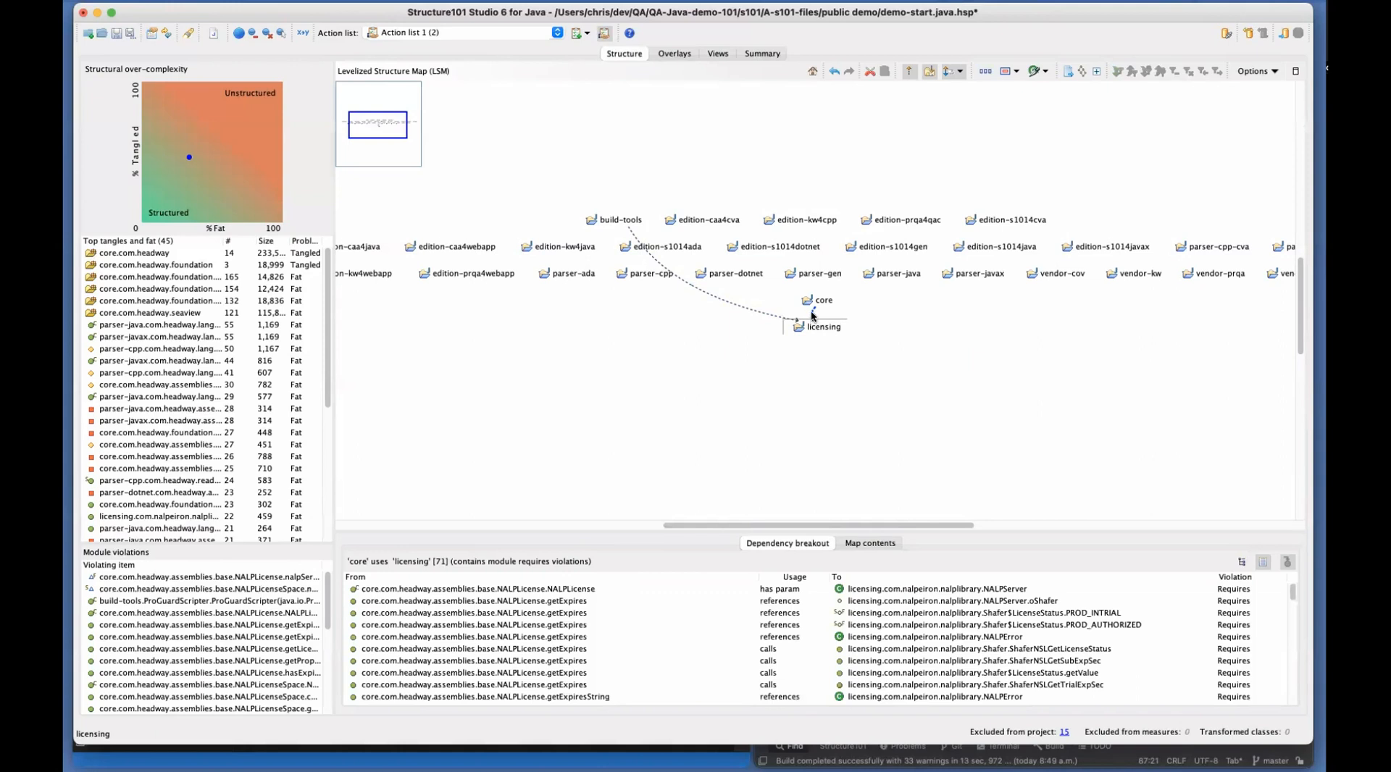
right_click(812, 314)
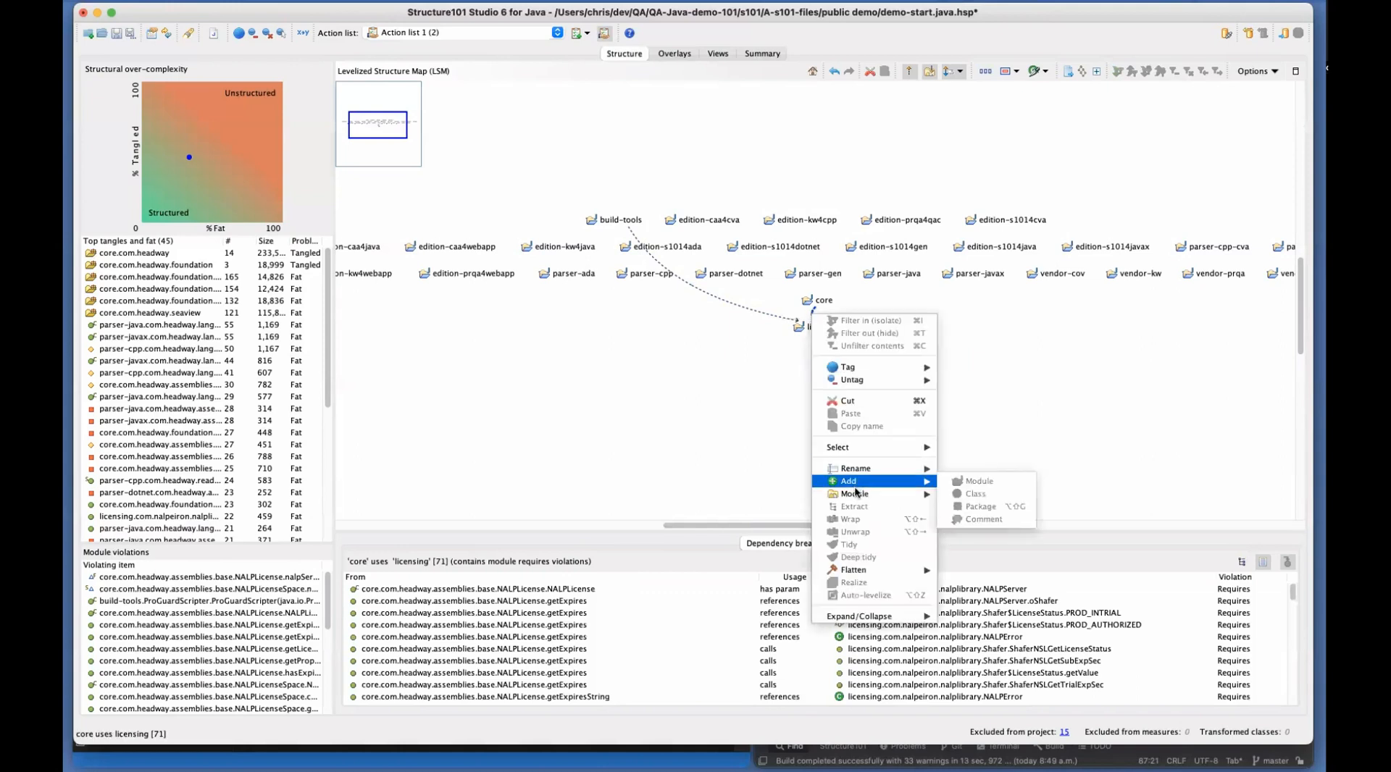
mouse_move(869, 493)
left_click(967, 594)
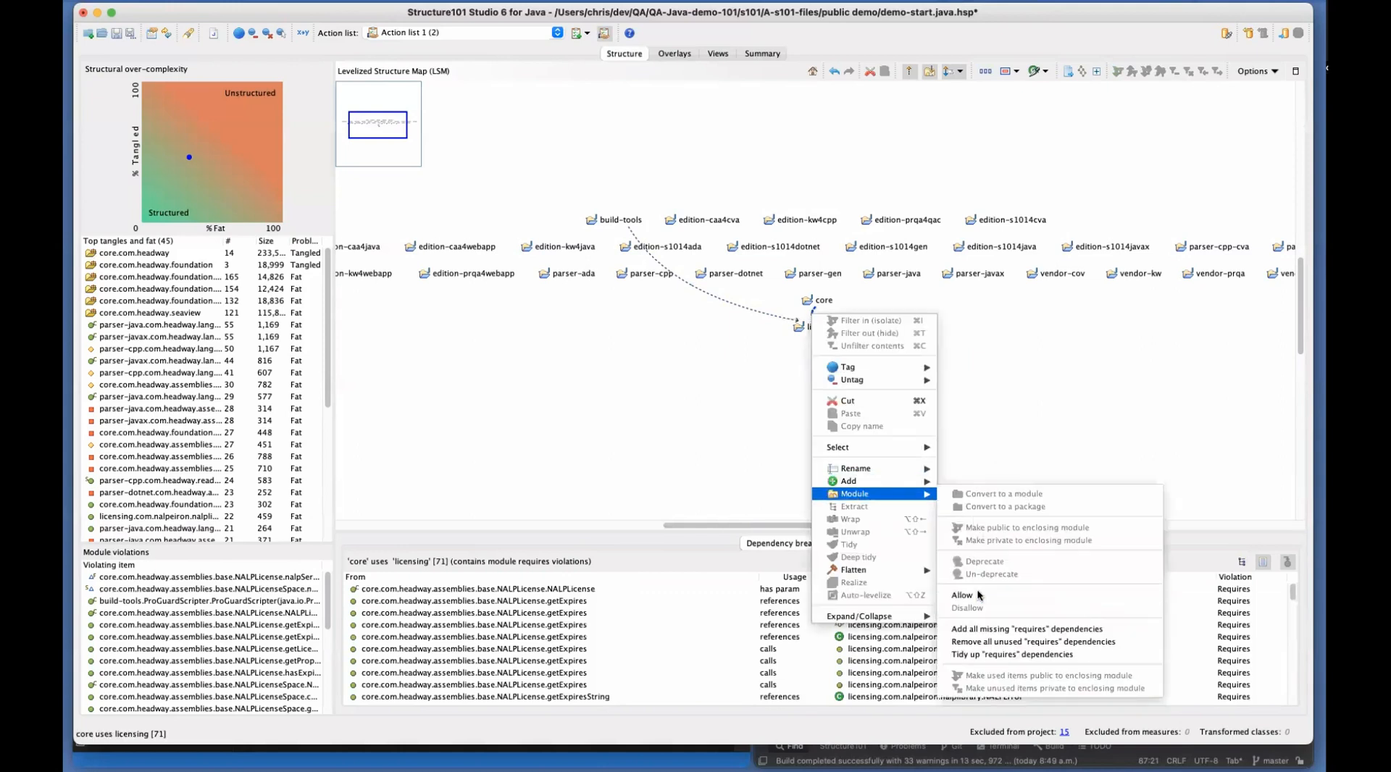
Allow the build-tools module's dependency on the licensing module
left_click(736, 302)
right_click(736, 303)
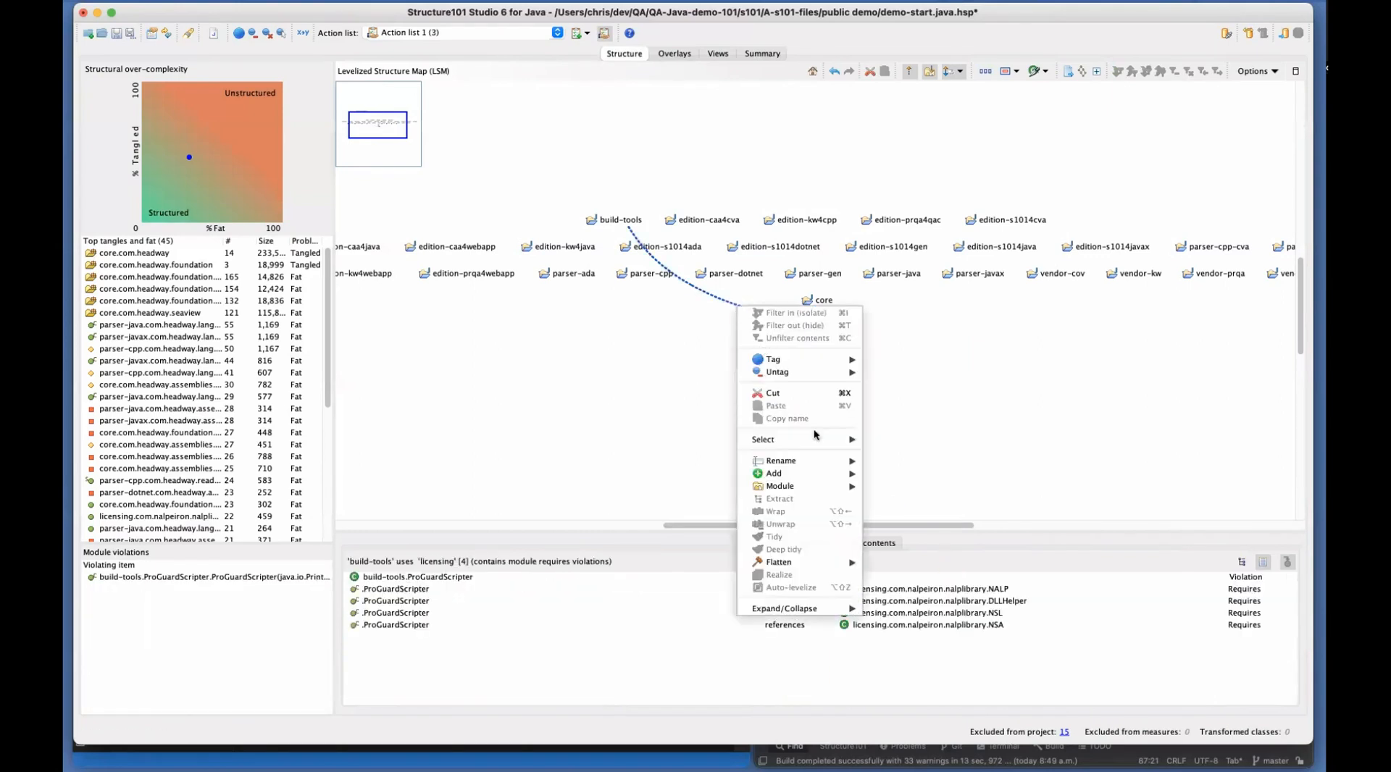
mouse_move(797, 486)
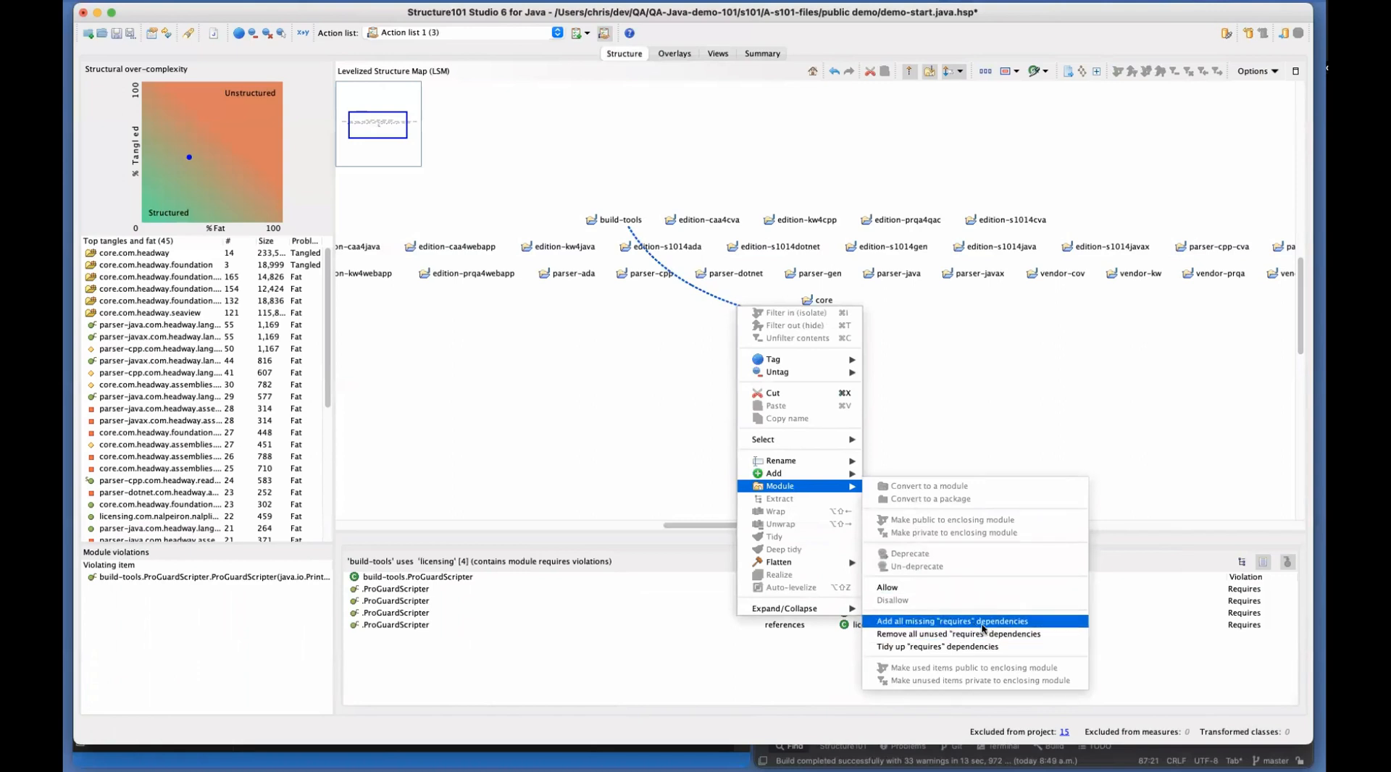
left_click(906, 588)
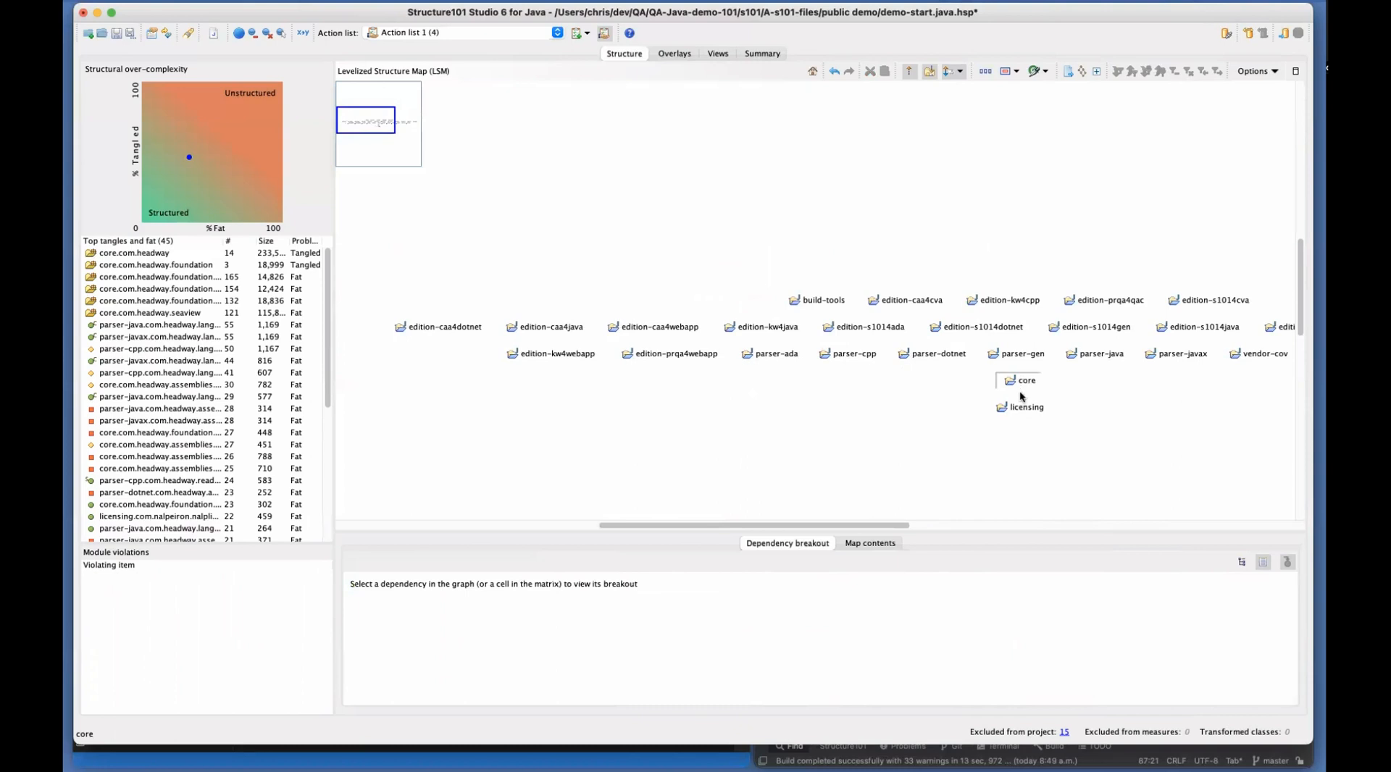
Expand the core module through headway and util down to the classes of its license package
left_click(1018, 381)
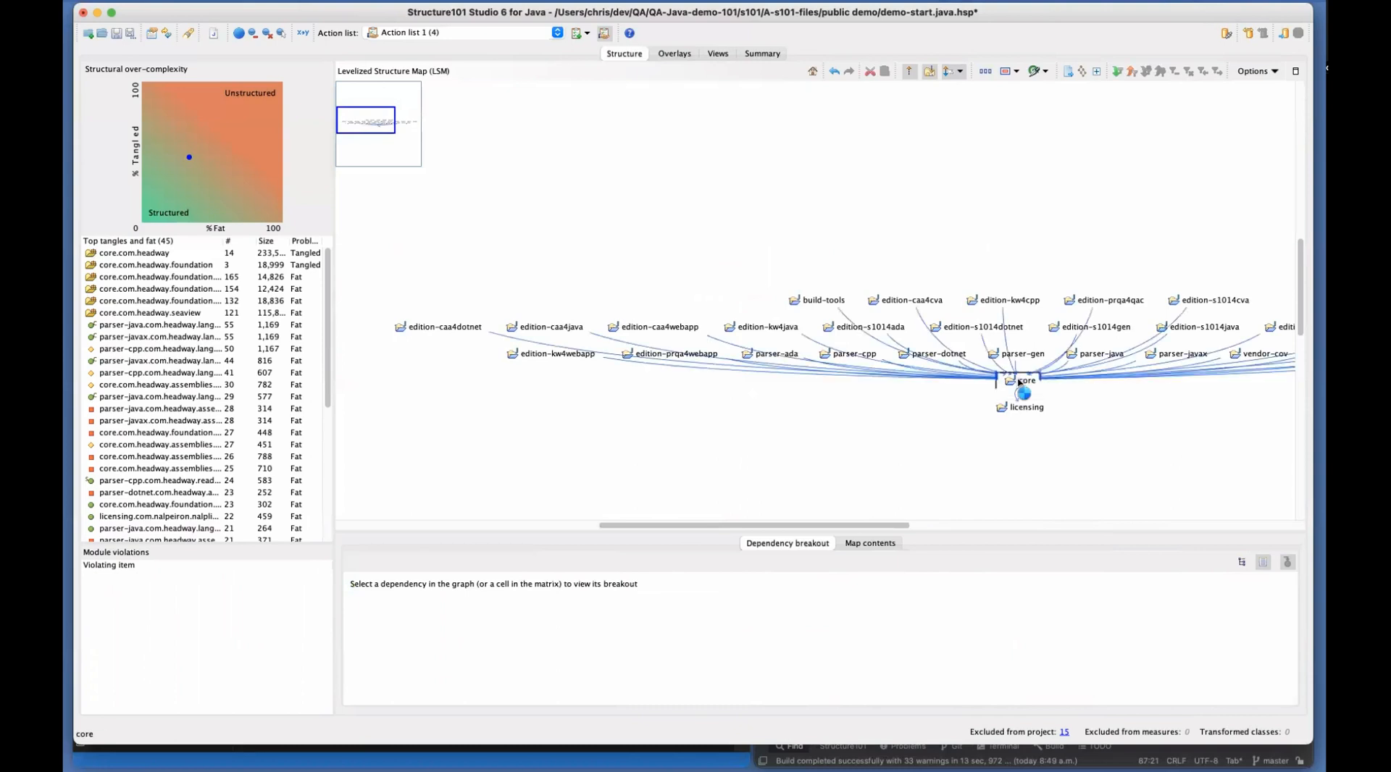
left_click(834, 443)
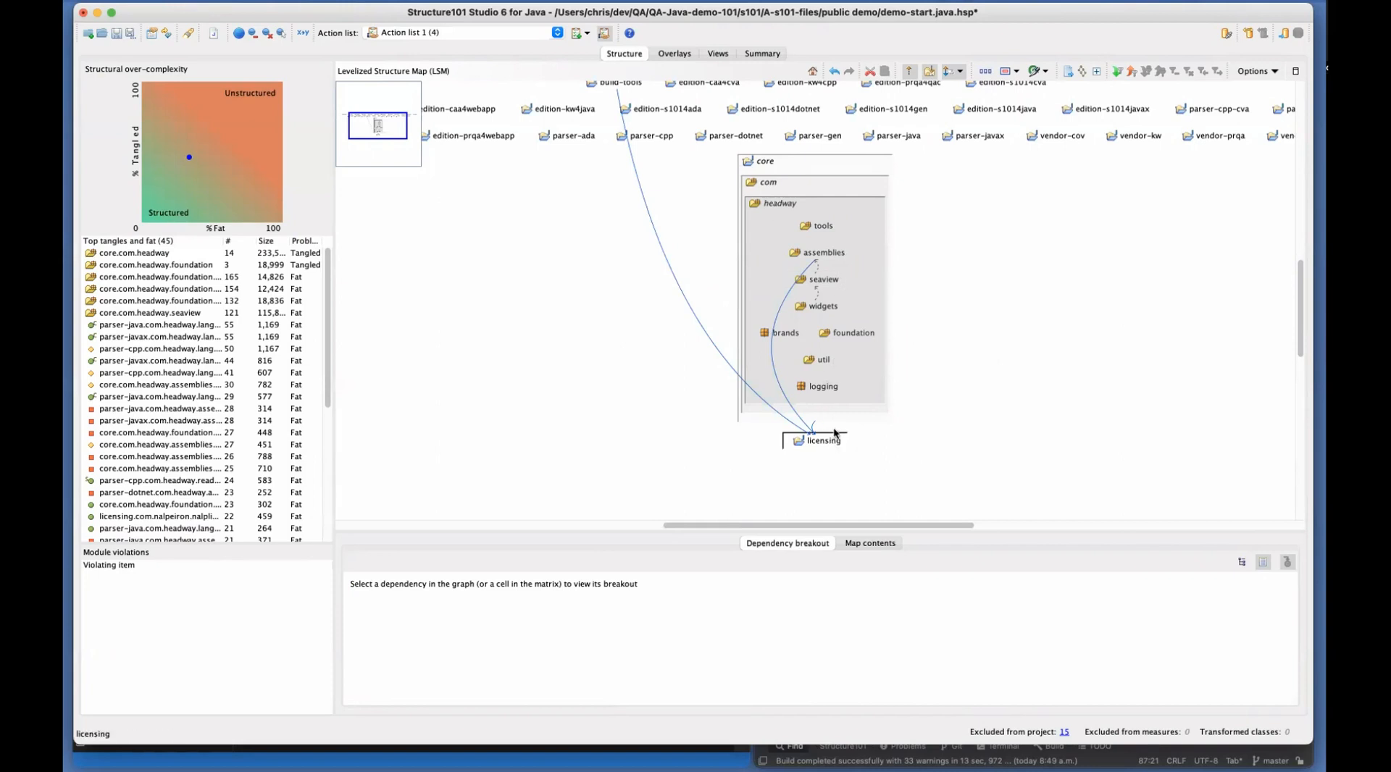
double_click(820, 359)
left_click(769, 281)
double_click(769, 281)
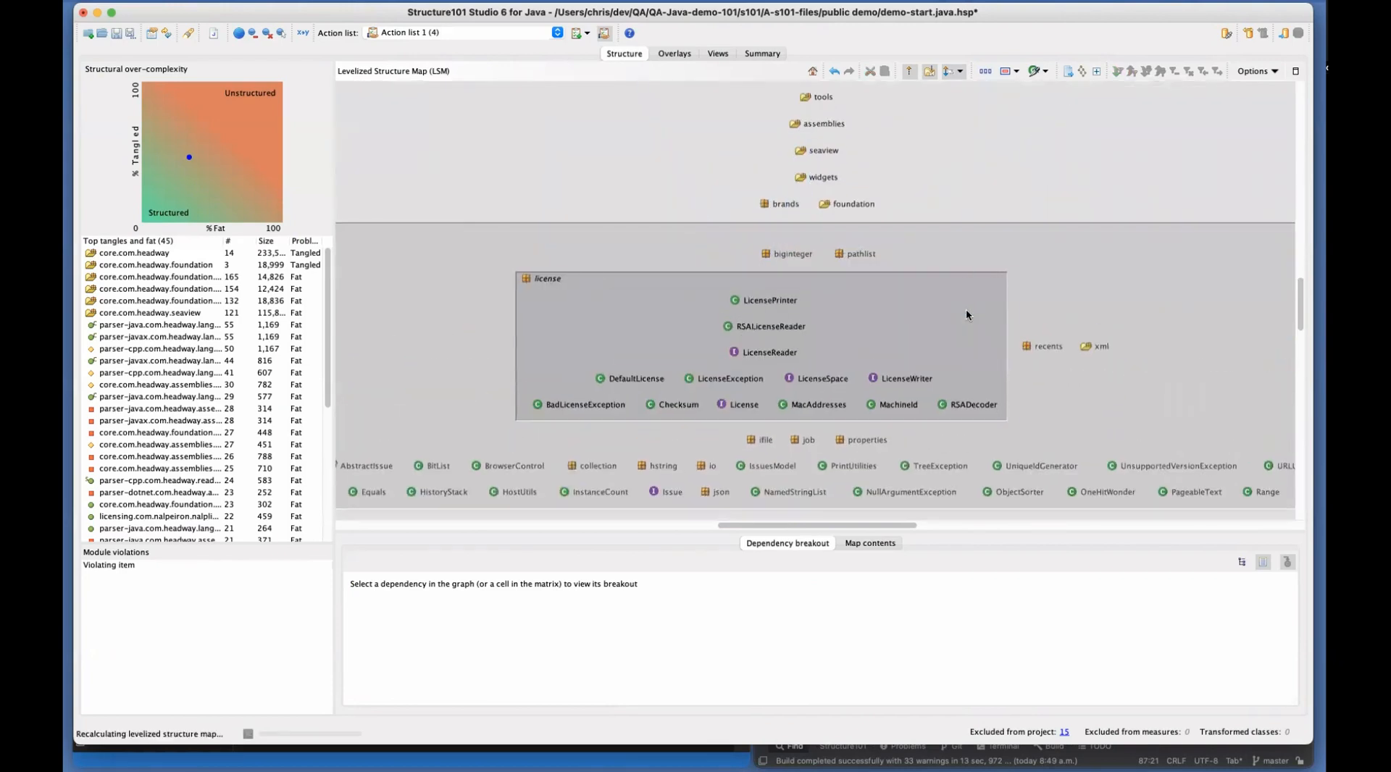
scroll(946, 400, "down", 1)
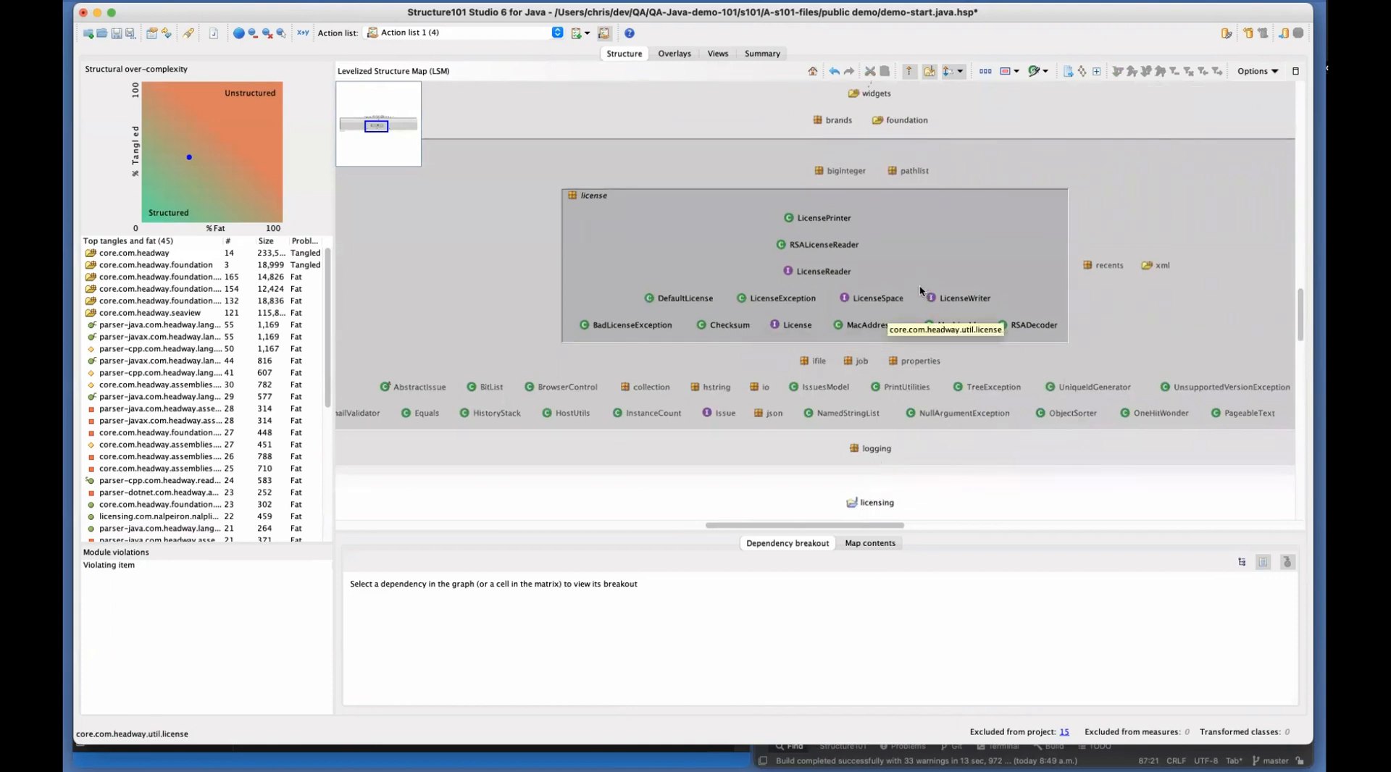
Move License, LicenseSpace, LicenseWriter, LicenseReader and LicenseException together from core's license package into the licensing module
left_click(774, 328)
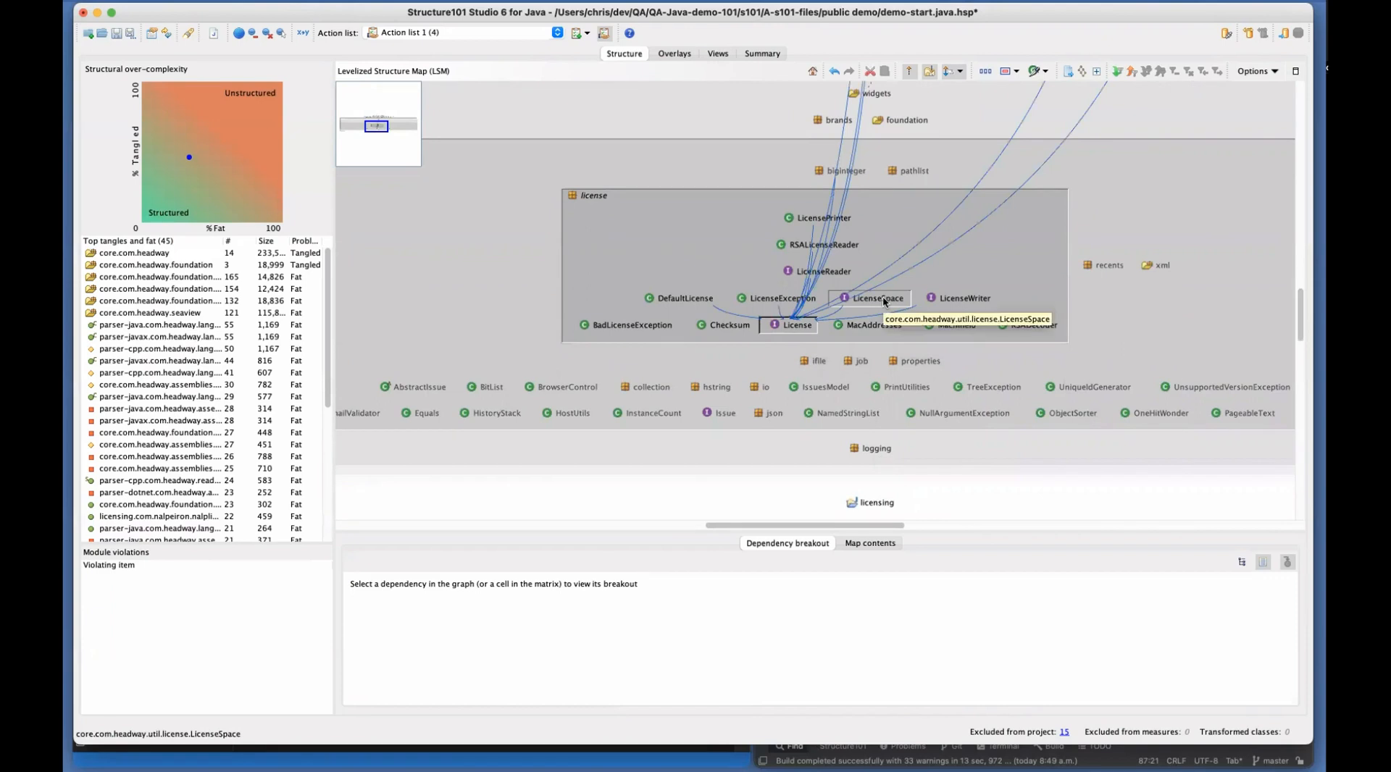
left_click(883, 301)
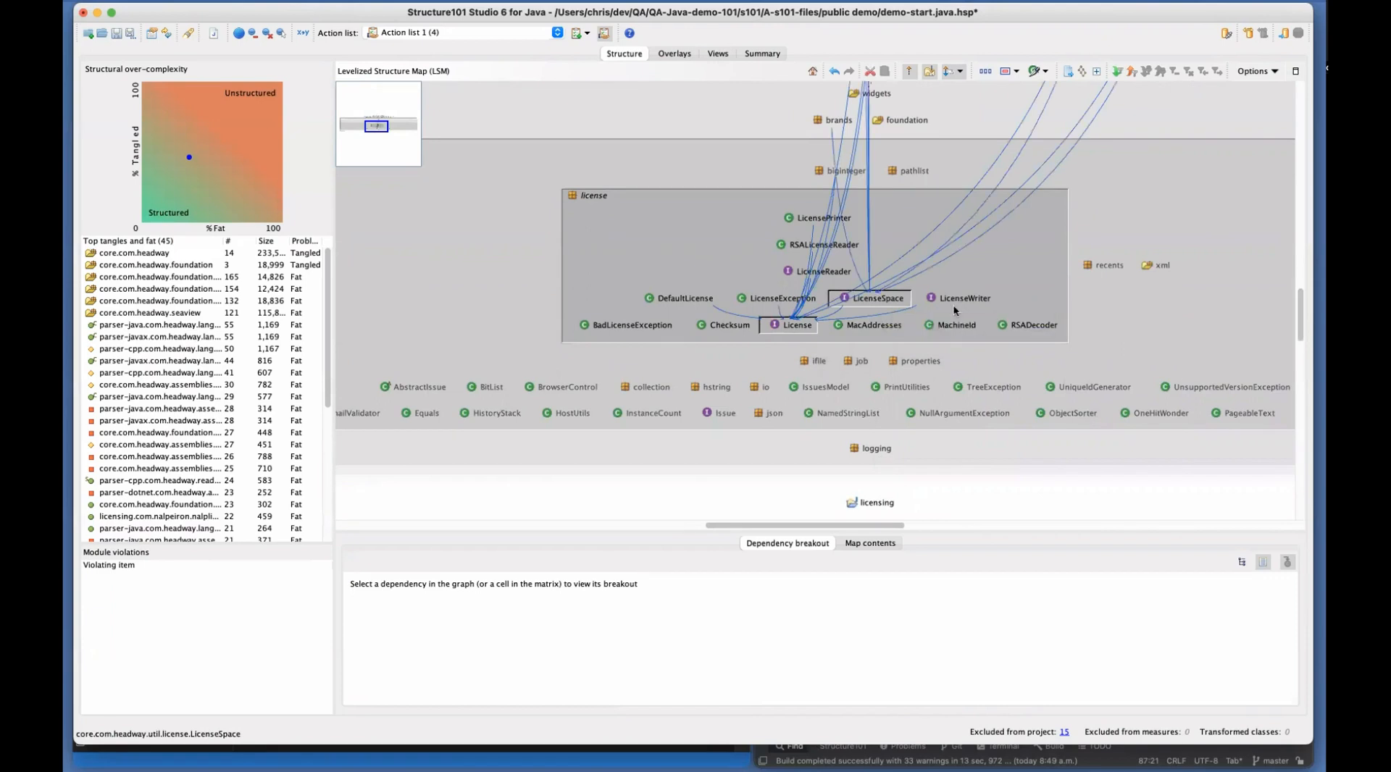
left_click(956, 302)
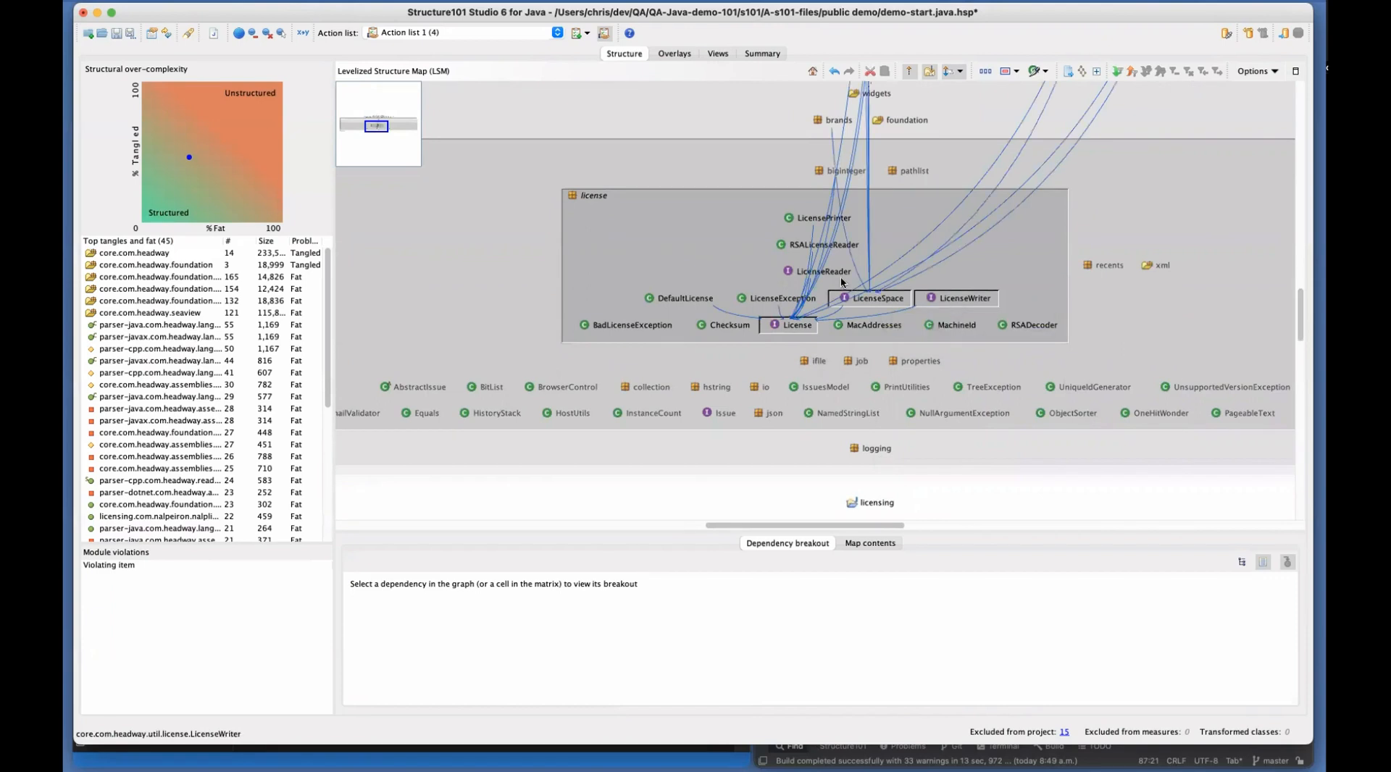
left_click(797, 279)
left_click(747, 302)
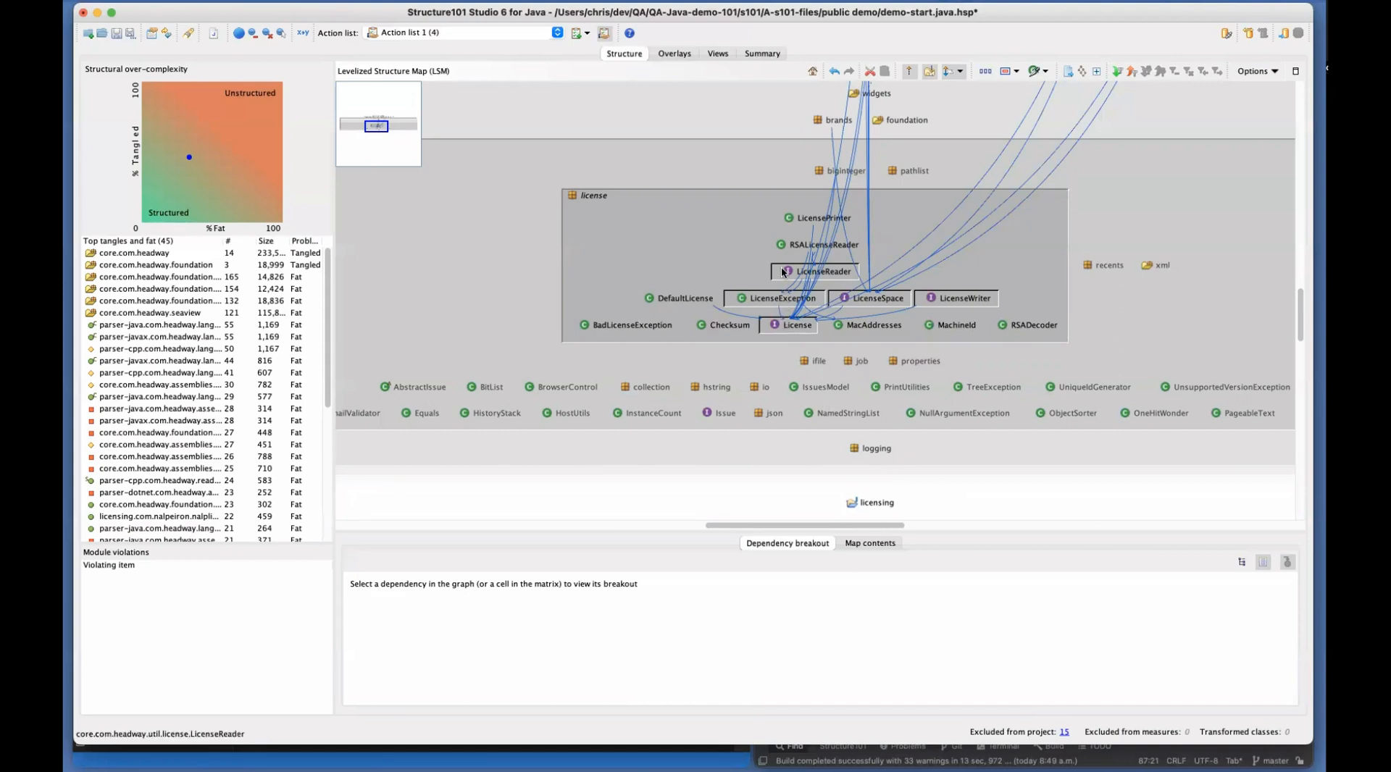
left_click_drag(863, 496, 864, 500)
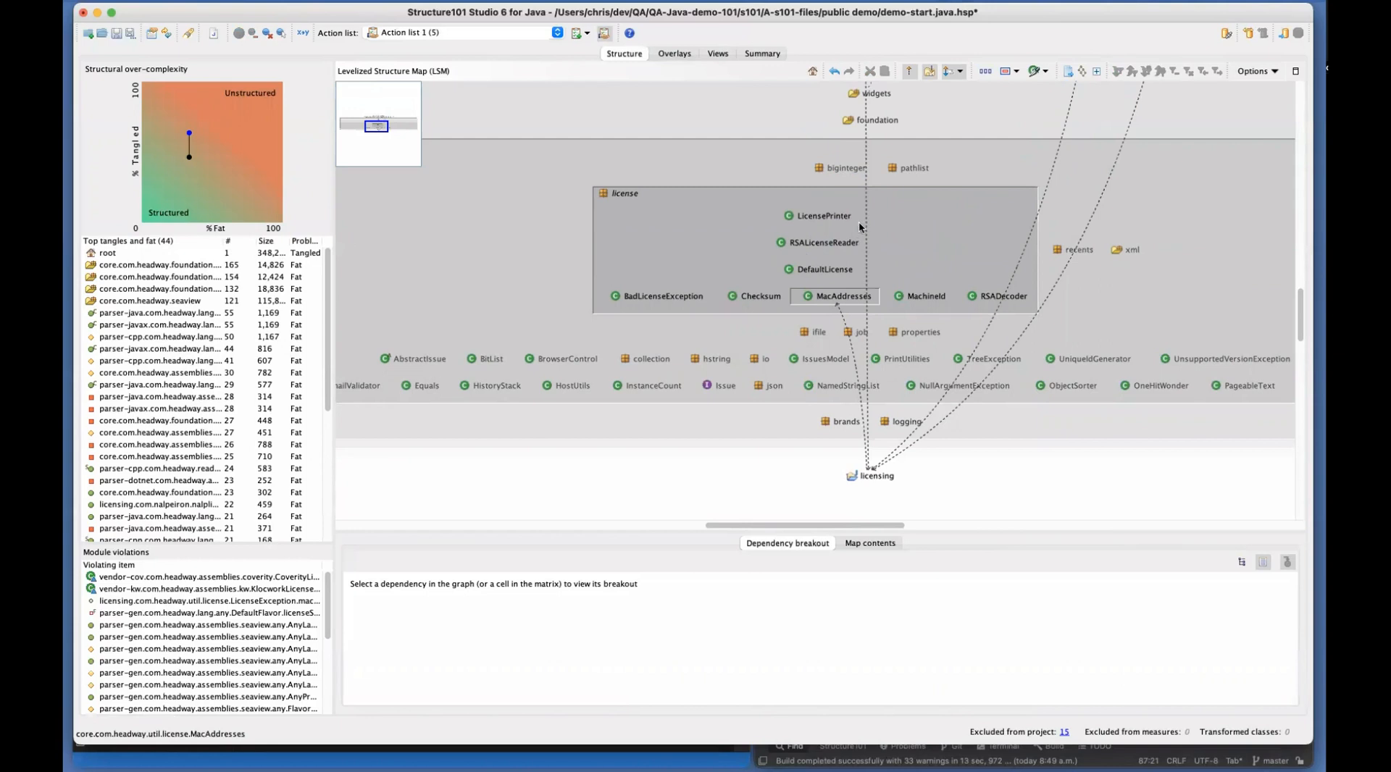
Examine licensing's violating dependency on MacAddresses and expand the licensing module down to its license package
scroll(714, 233, "up", 5)
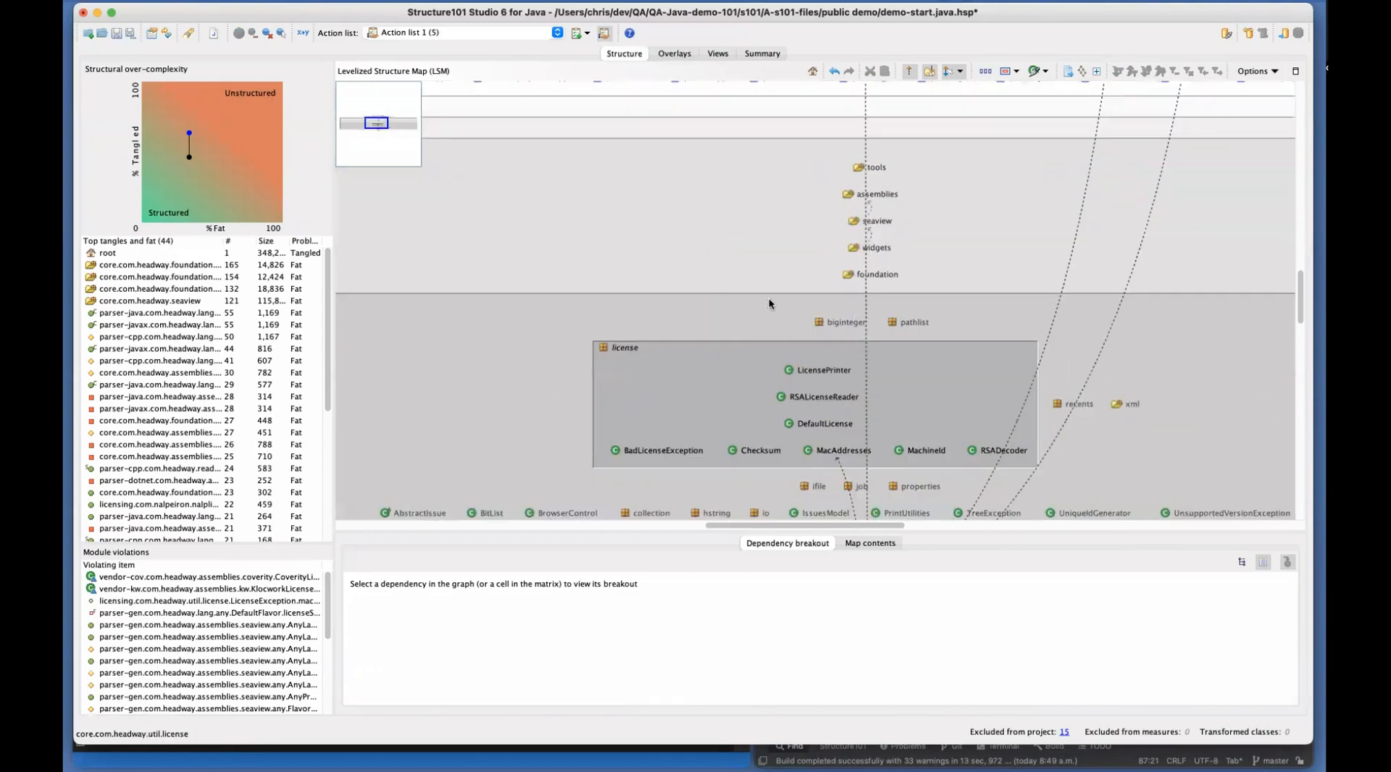
scroll(768, 302, "down", 2)
scroll(832, 362, "down", 2)
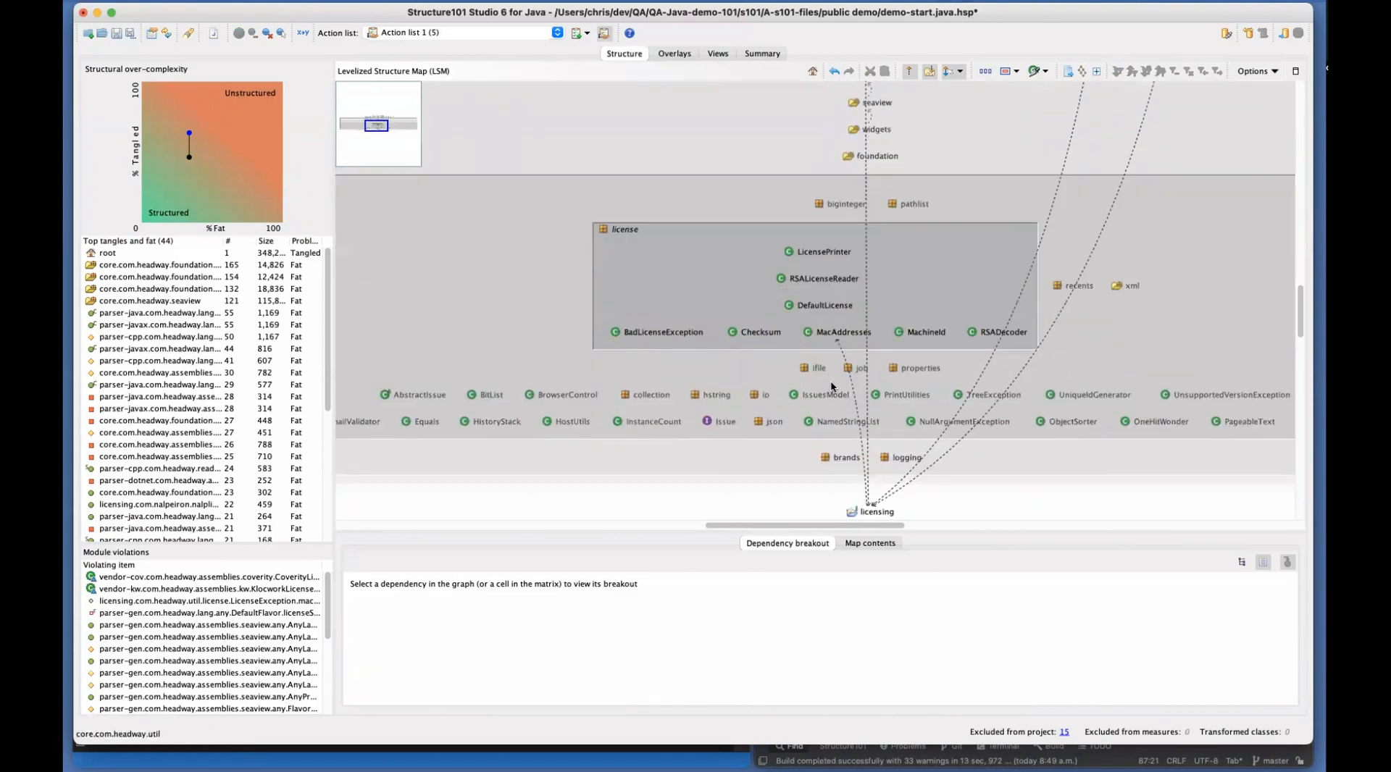
mouse_move(842, 355)
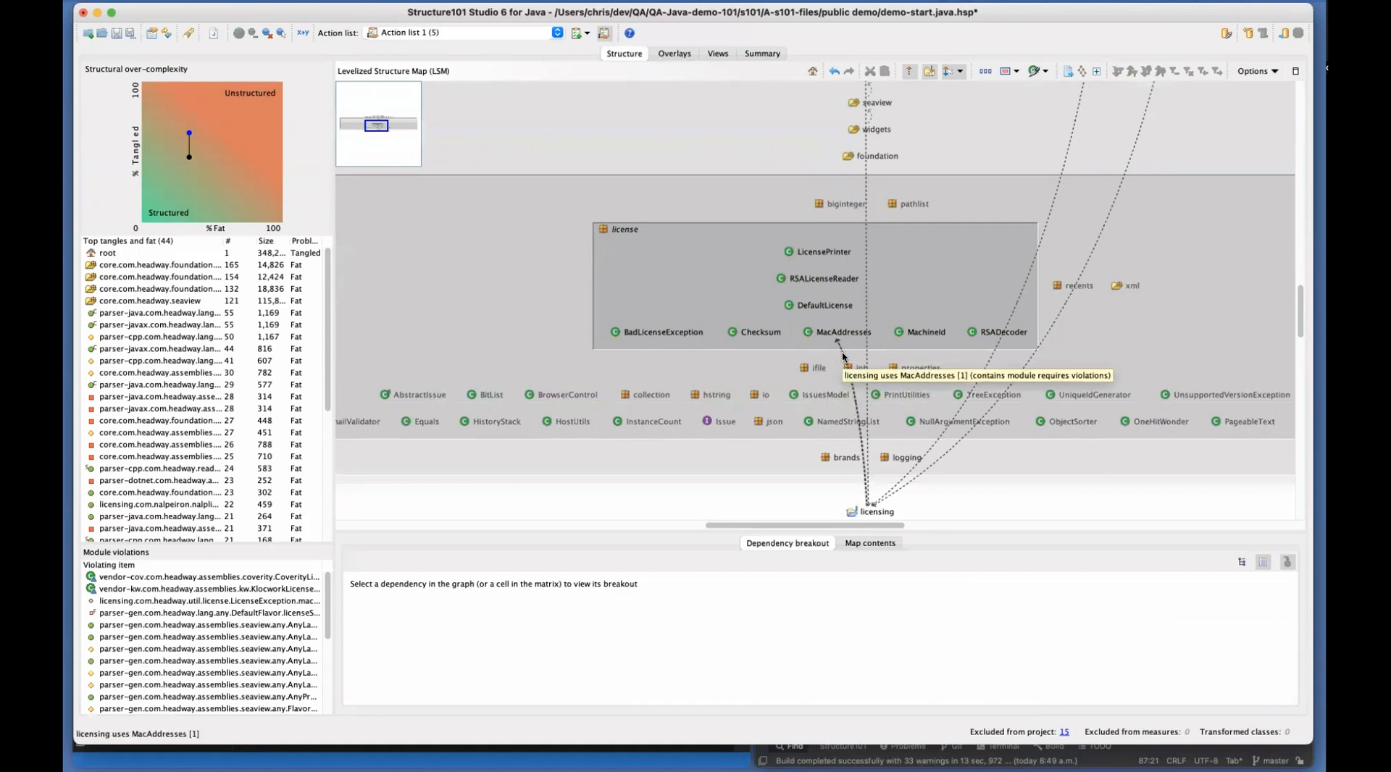
double_click(870, 512)
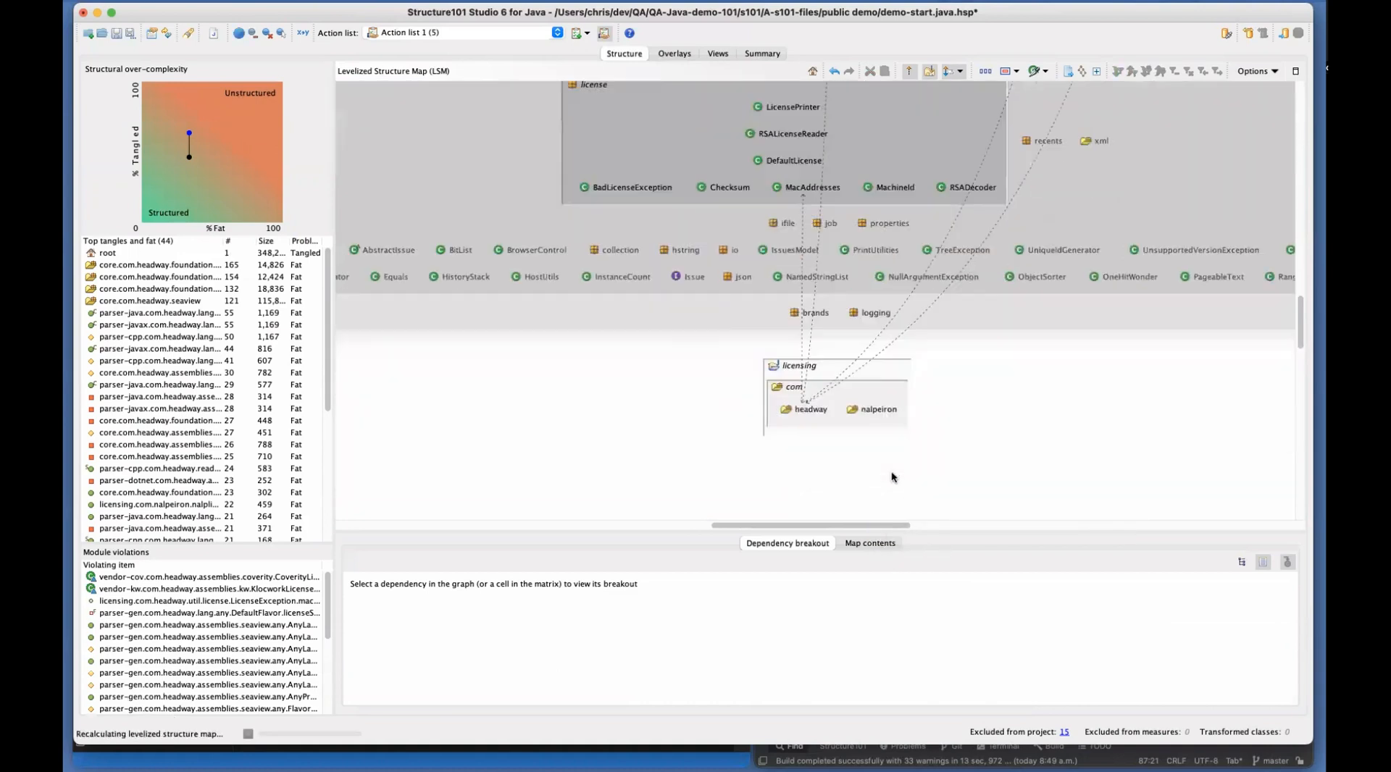
scroll(784, 310, "up", 2)
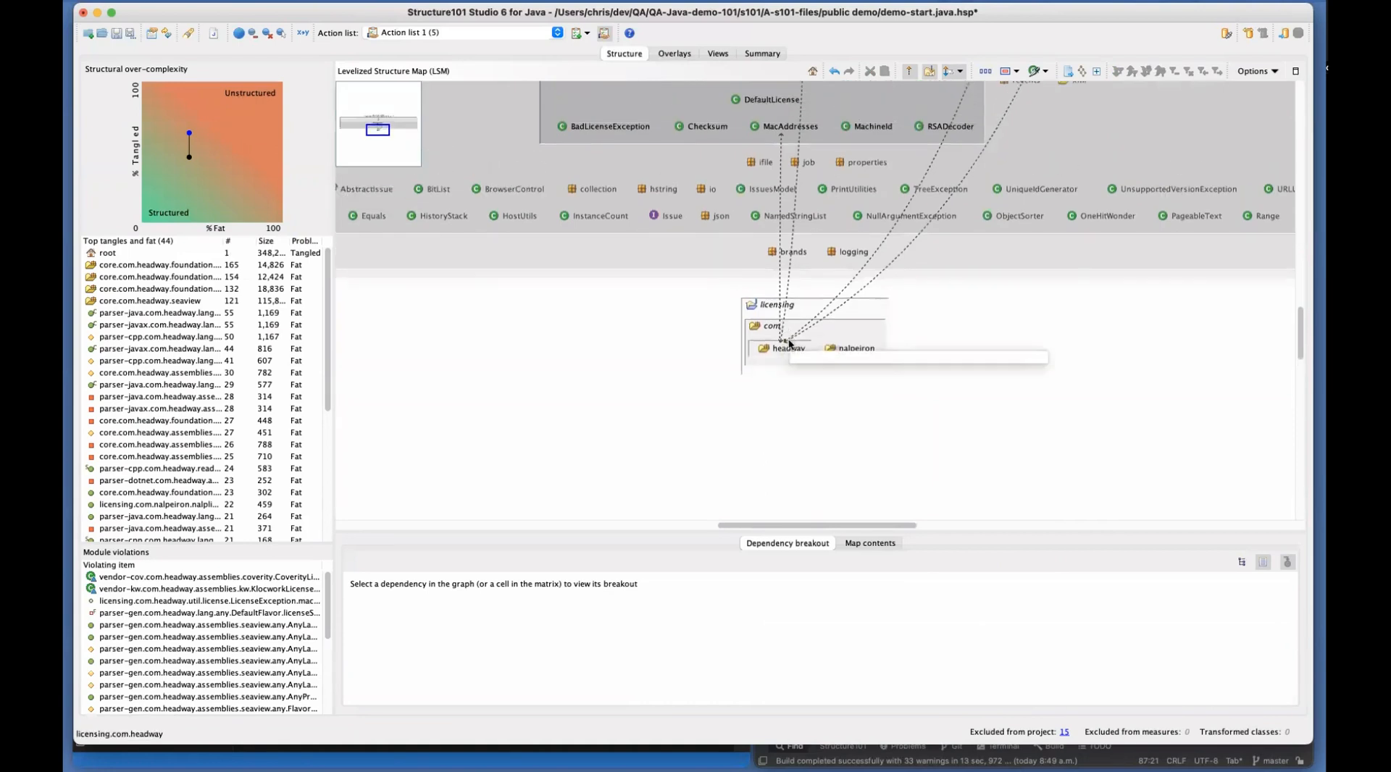
double_click(788, 346)
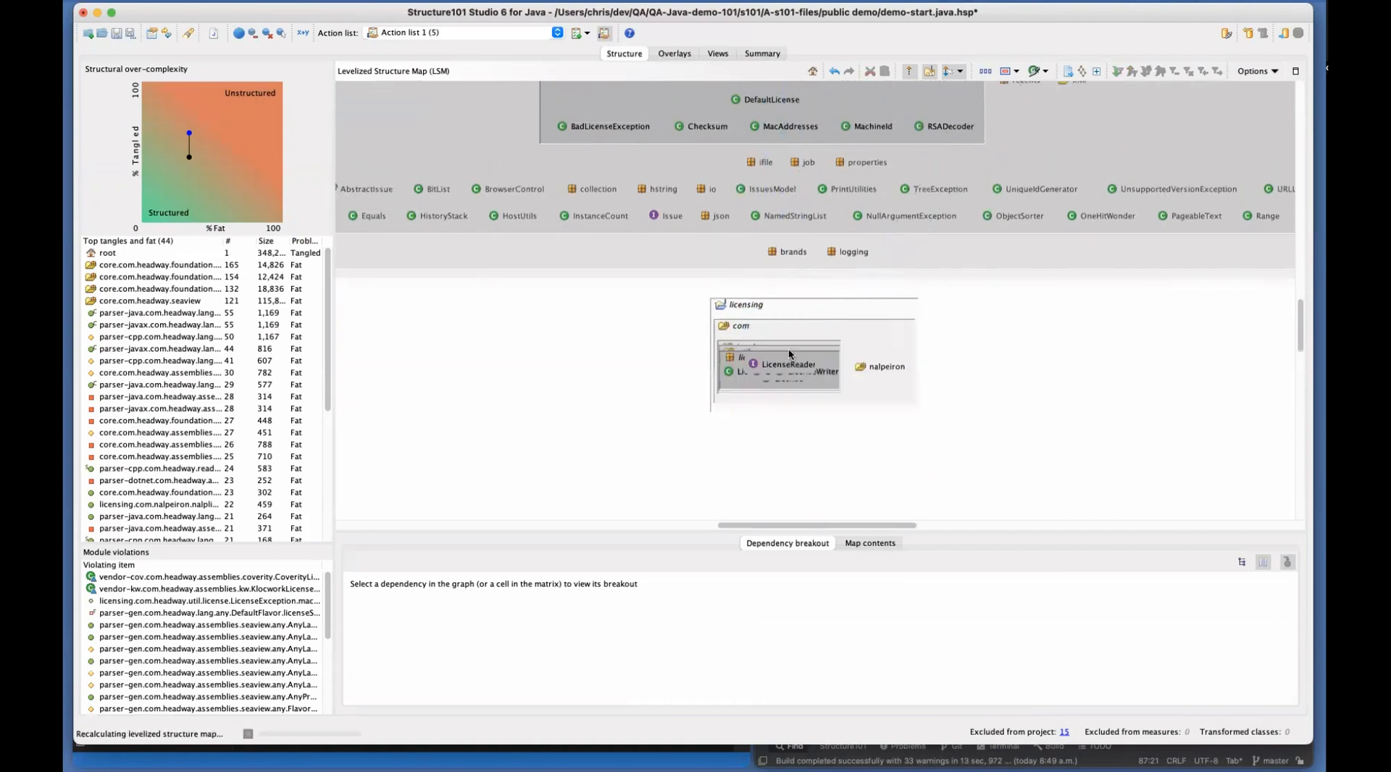
Enlarge the structure map to fill the window and show all dependencies into and out of the licensing module
scroll(774, 358, "up", 10)
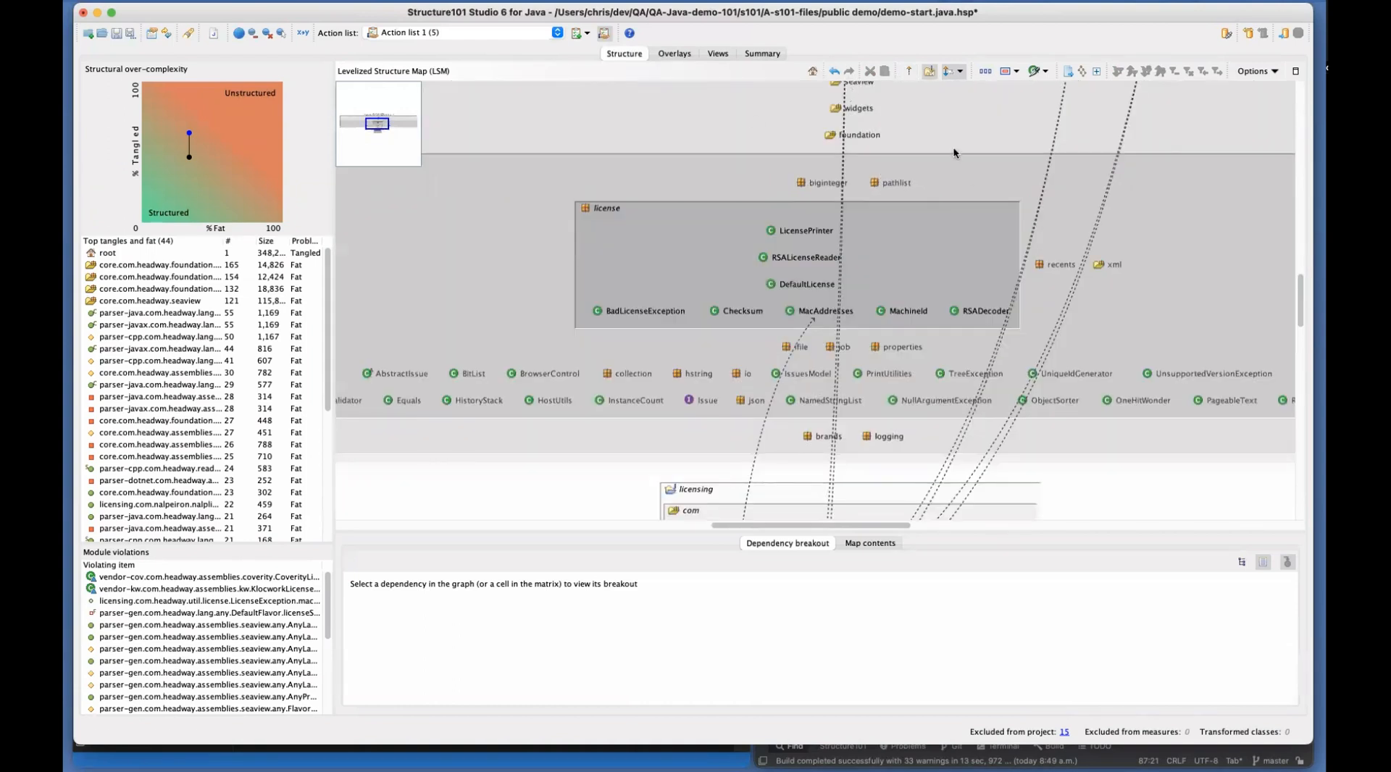
scroll(884, 434, "down", 2)
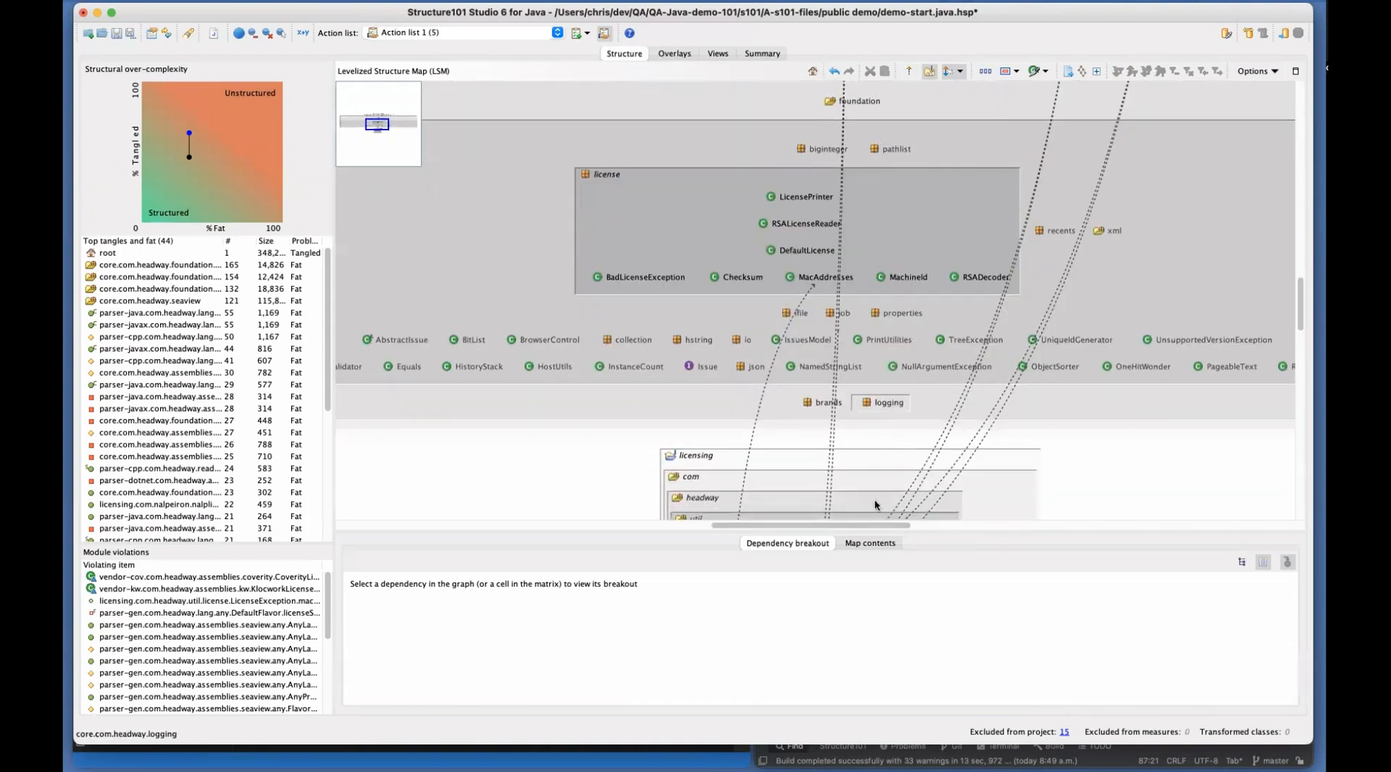
double_click(563, 66)
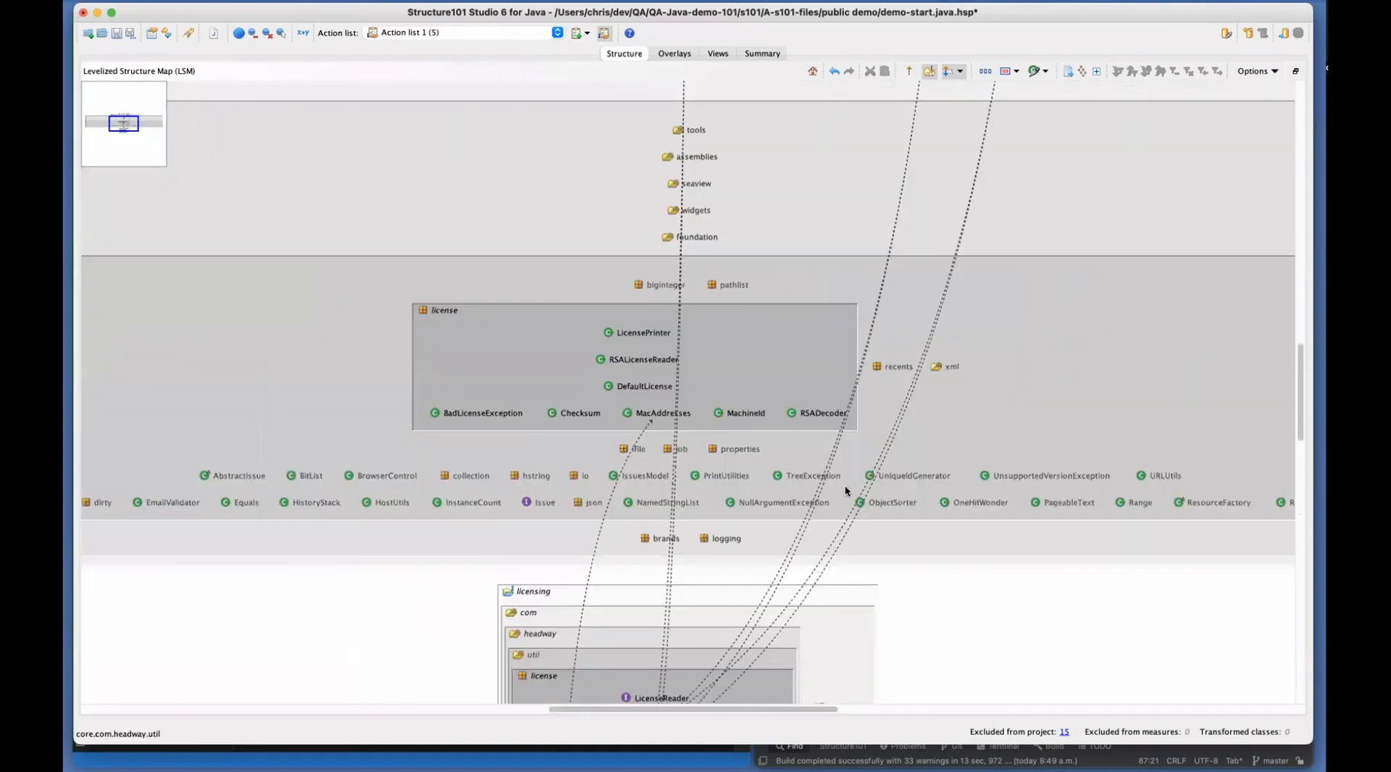
scroll(876, 502, "down", 3)
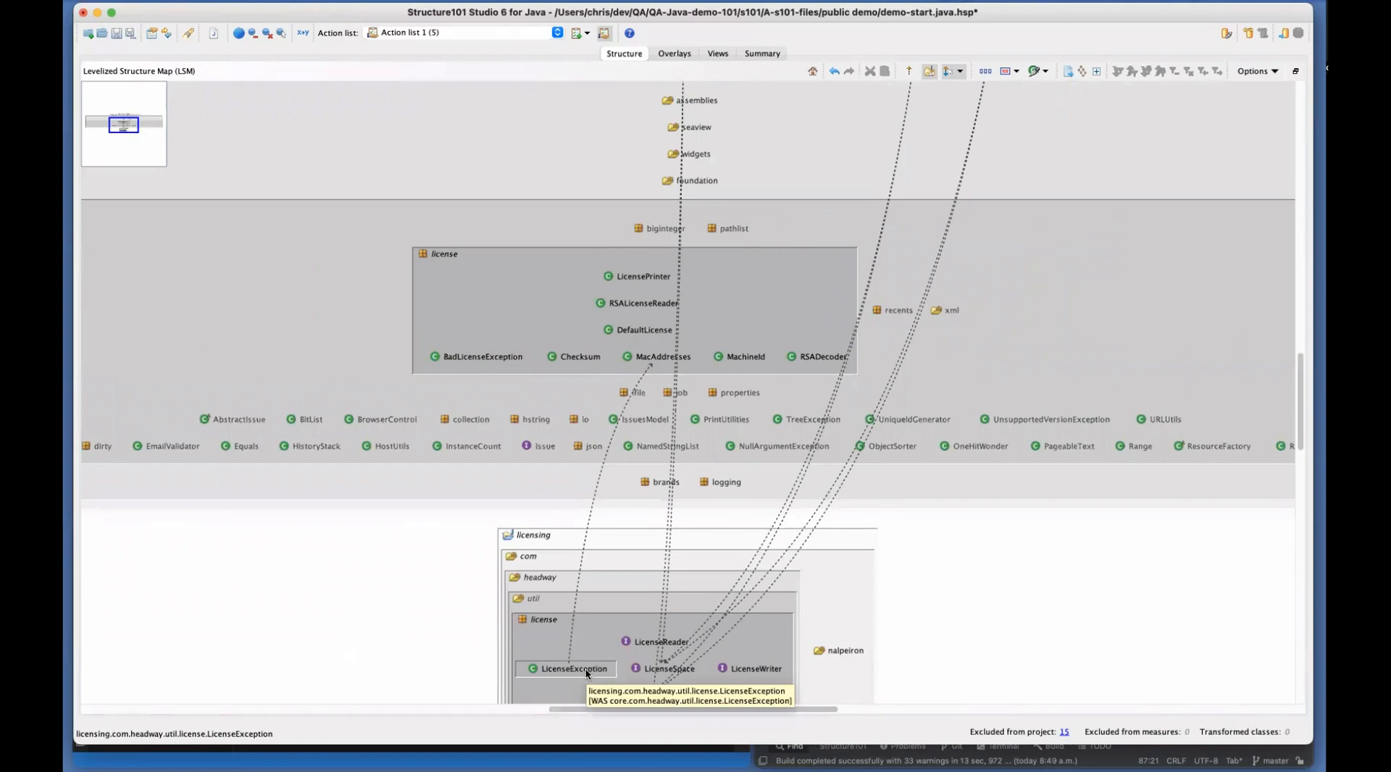
left_click(672, 610)
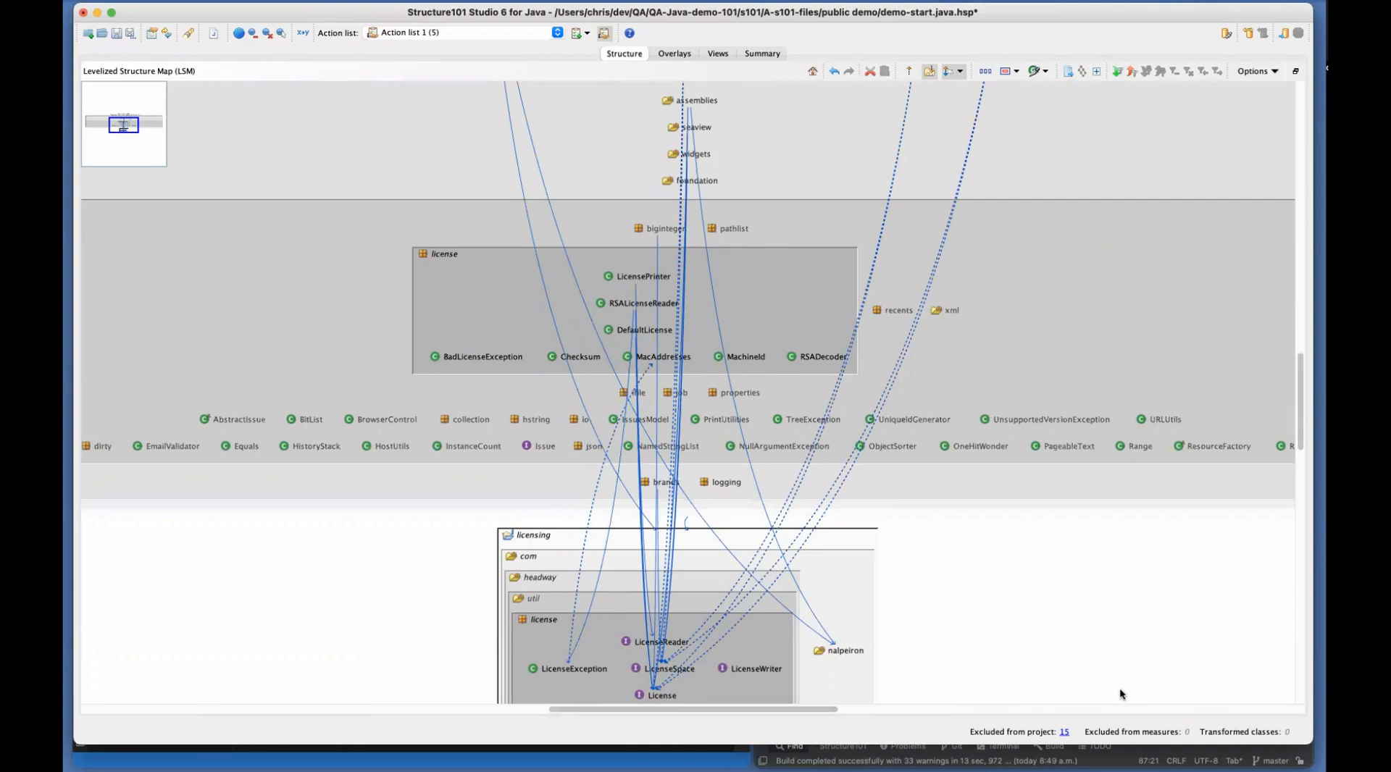
Collapse the licensing and core modules so the map shows only top-level modules
double_click(567, 536)
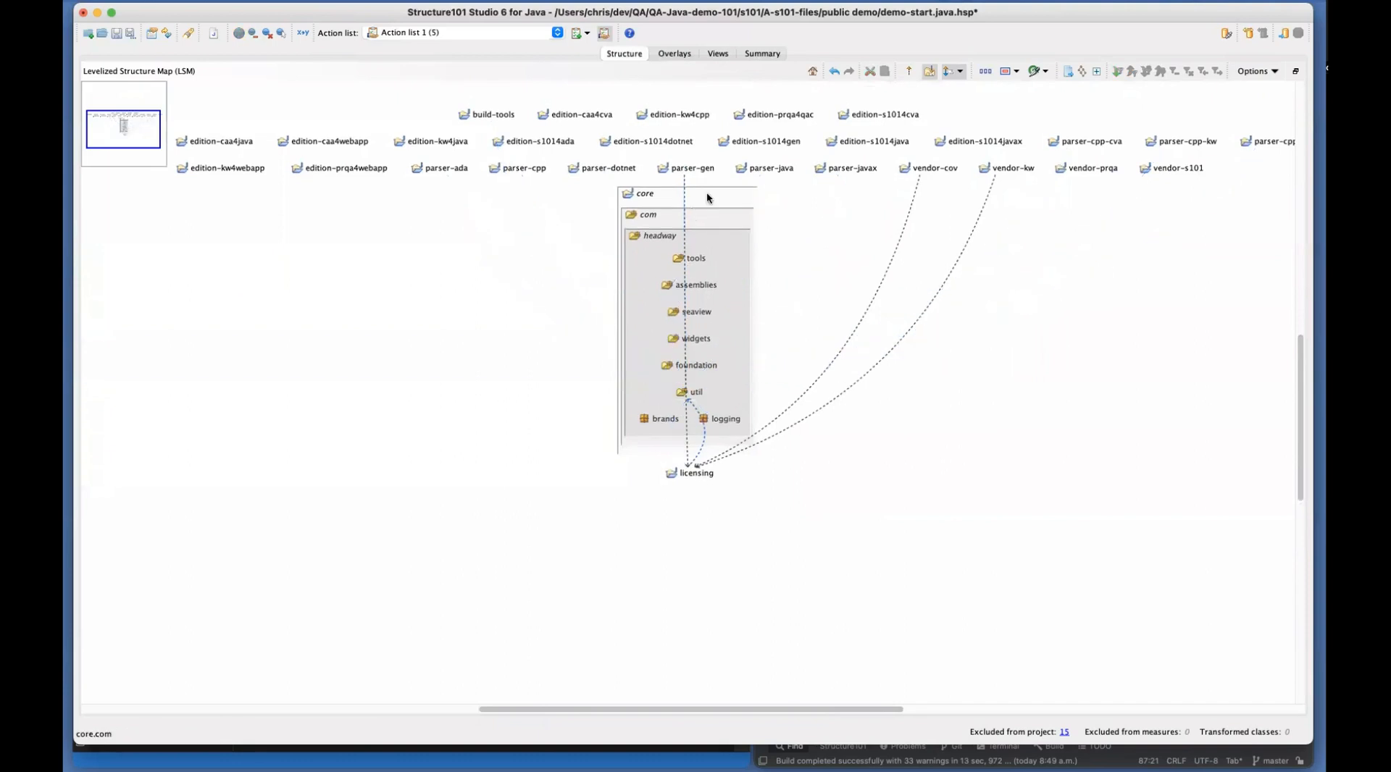
left_click(706, 193)
double_click(722, 201)
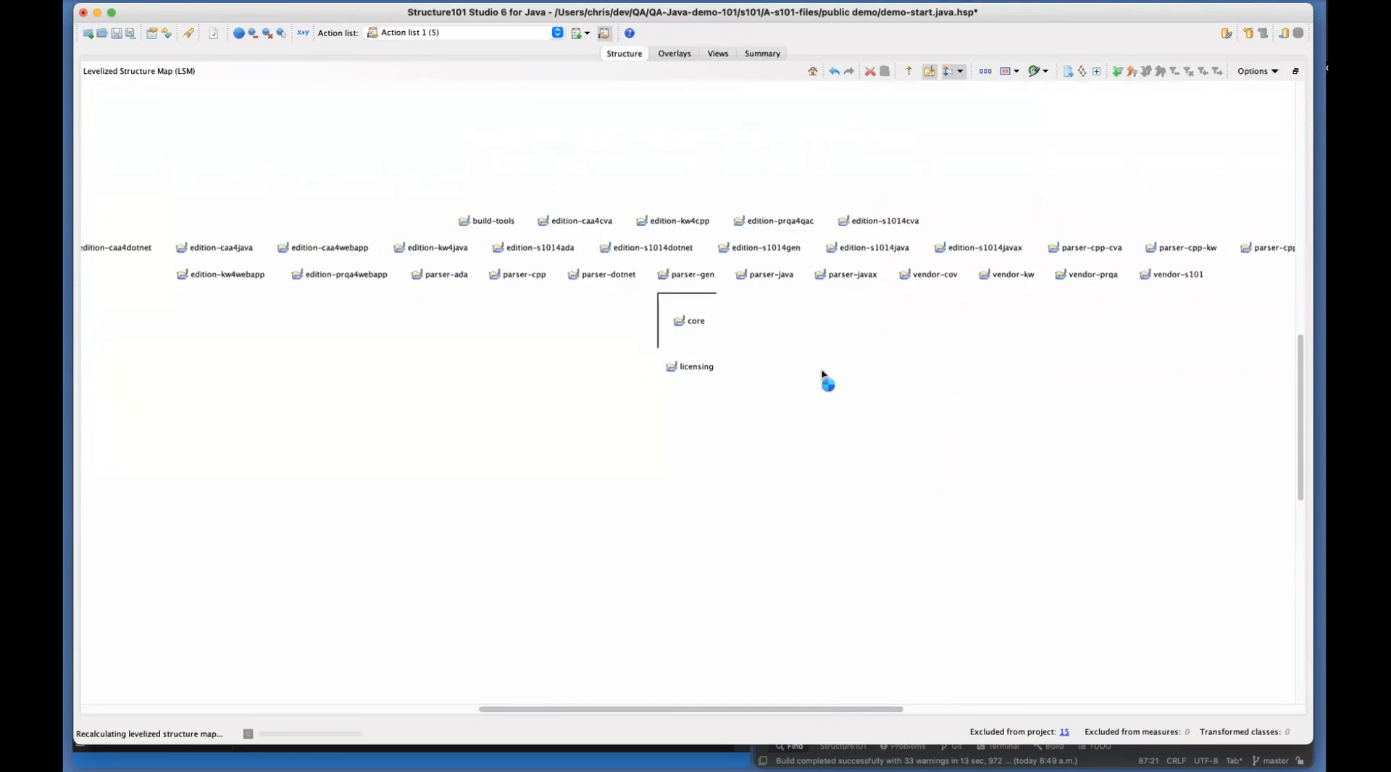
left_click(713, 422)
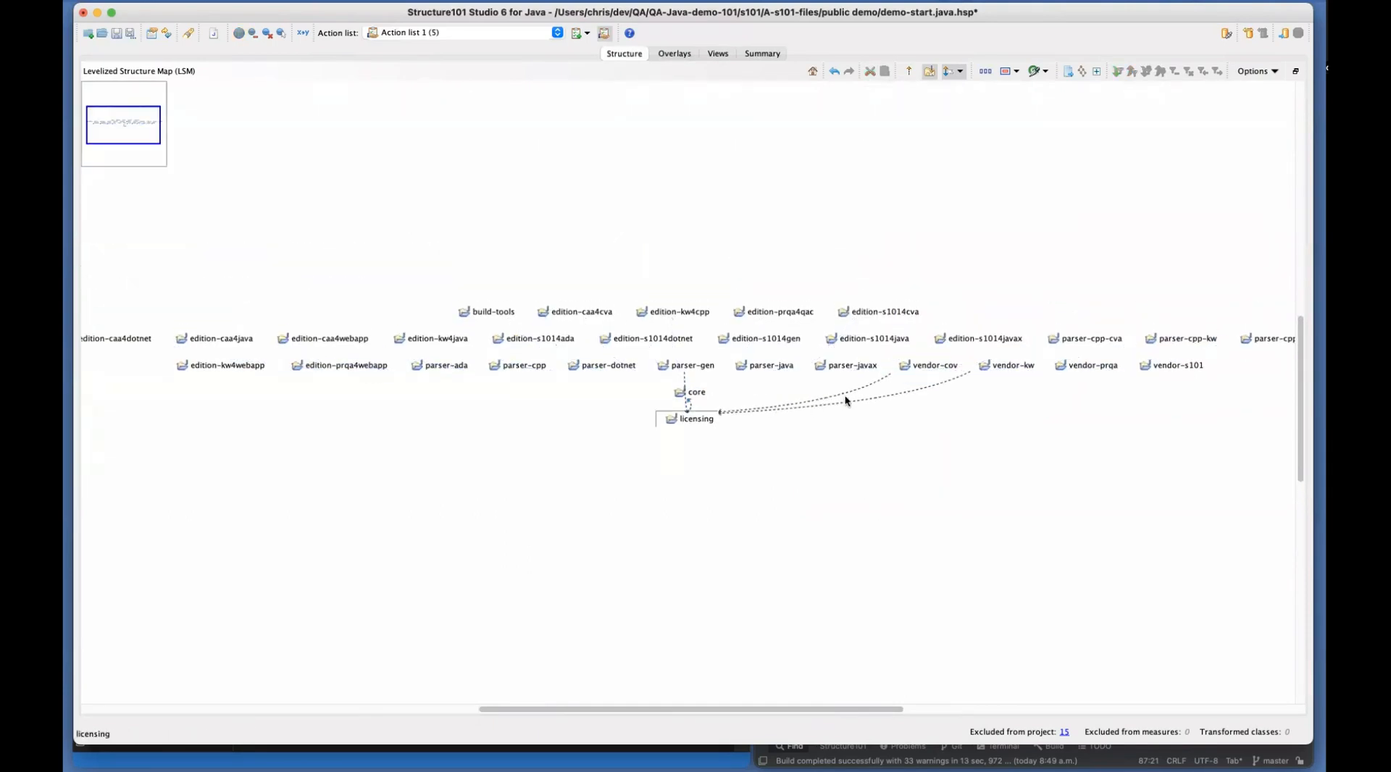
Allow the three violating dependencies on licensing from parser-gen, vendor-cov and vendor-kw together
left_click(954, 377)
left_click(949, 381)
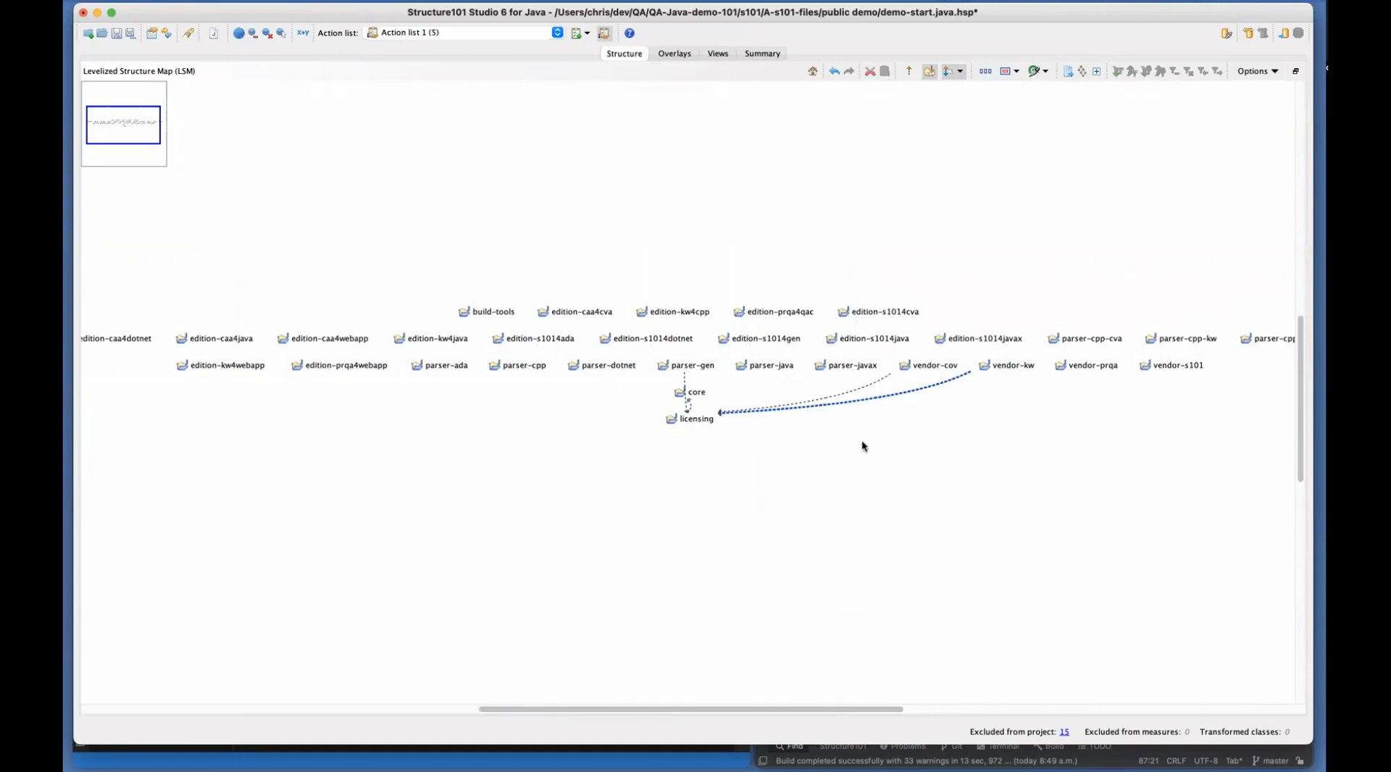
left_click(944, 368)
left_click(857, 388)
left_click(684, 382)
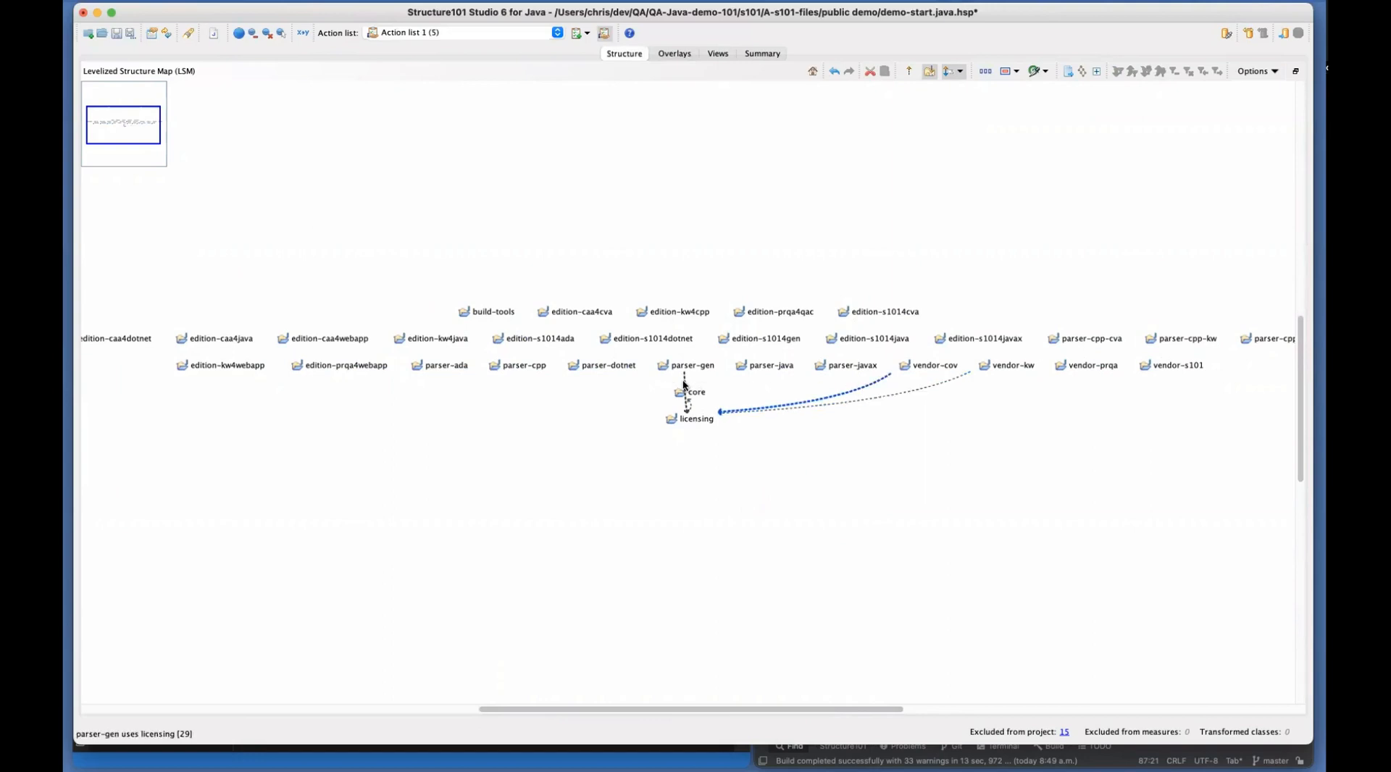
left_click(855, 400, "super")
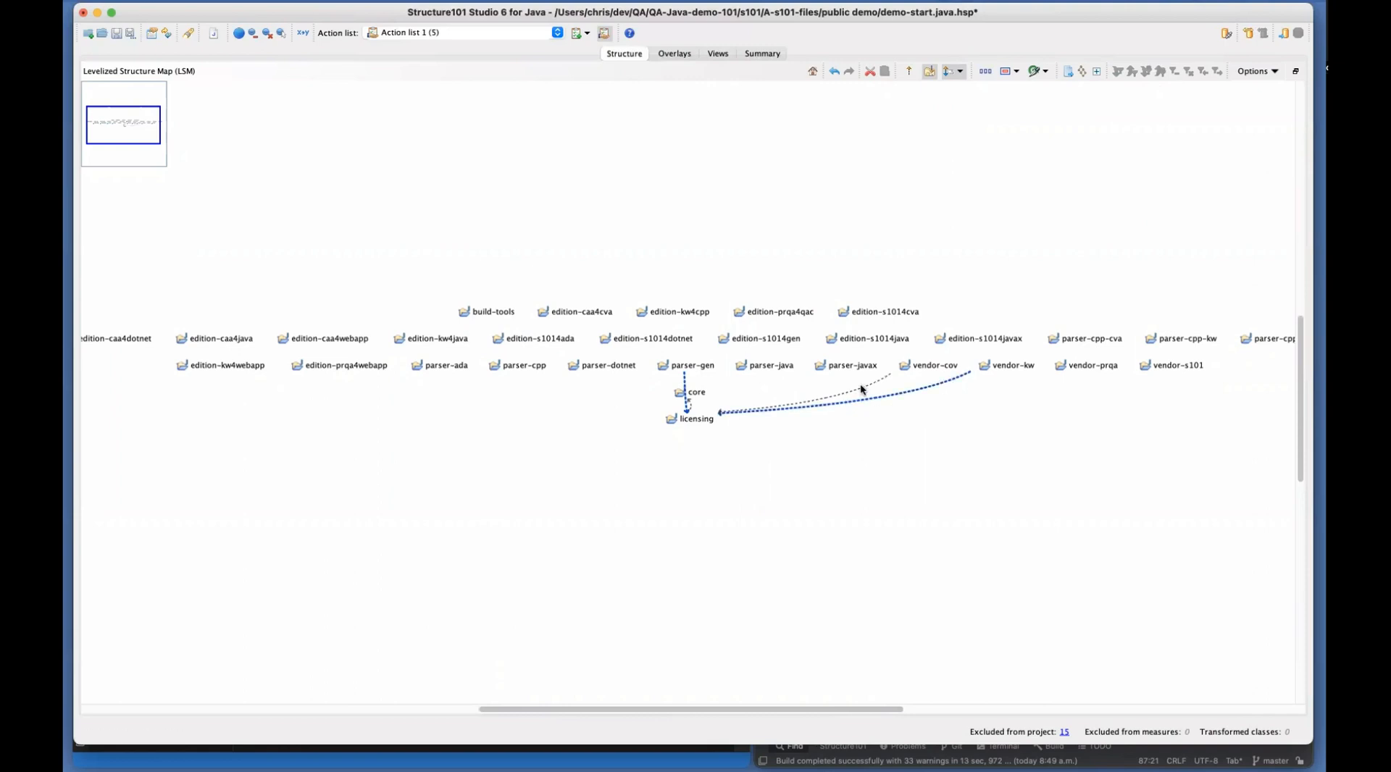
left_click(860, 388, "super")
right_click(860, 390)
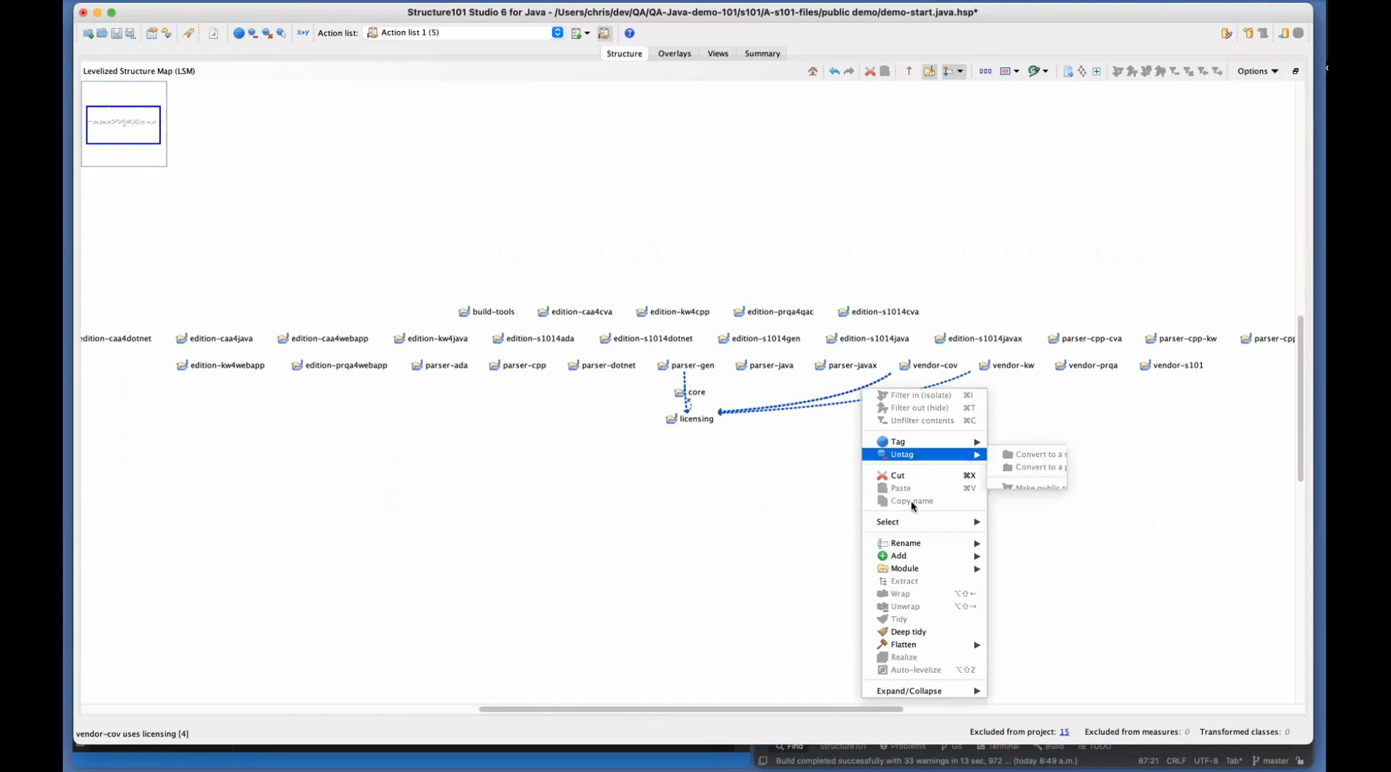
mouse_move(910, 570)
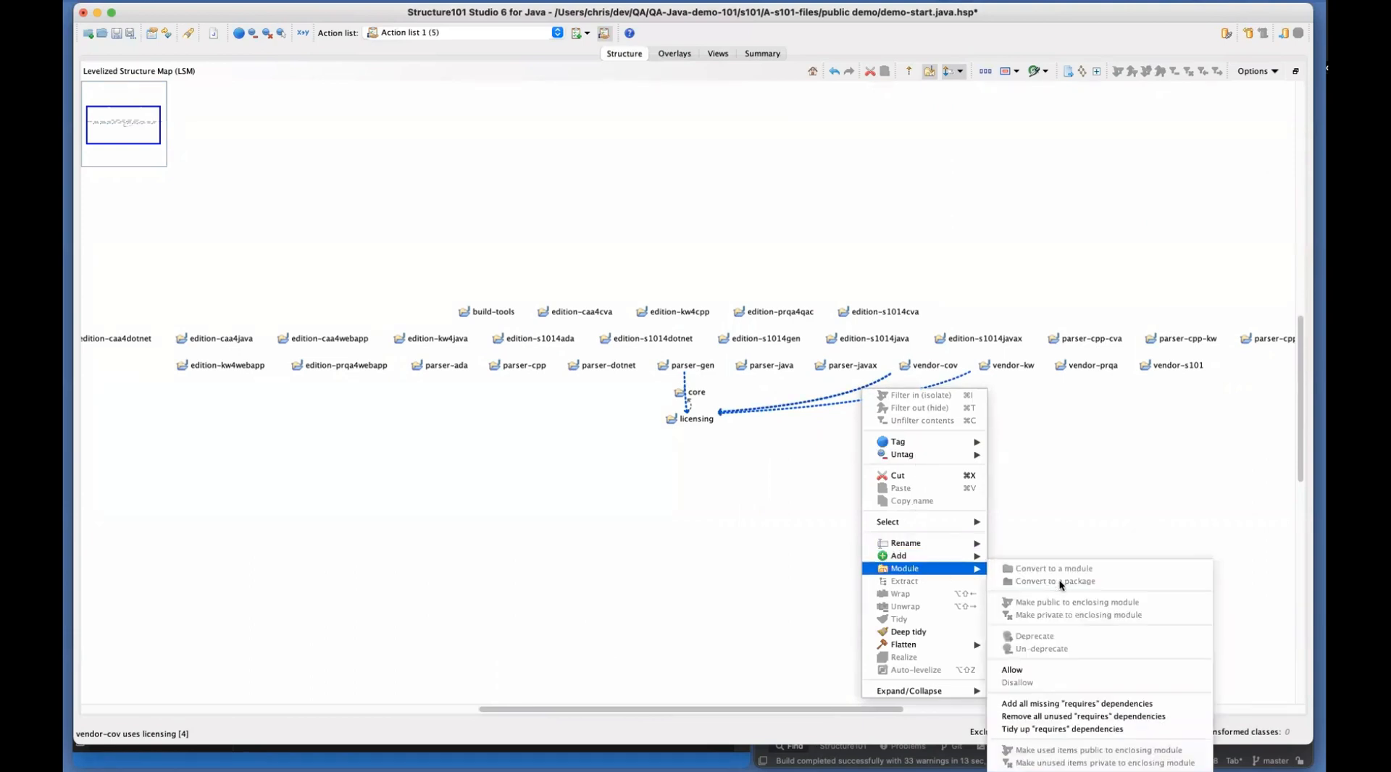
left_click(1047, 669)
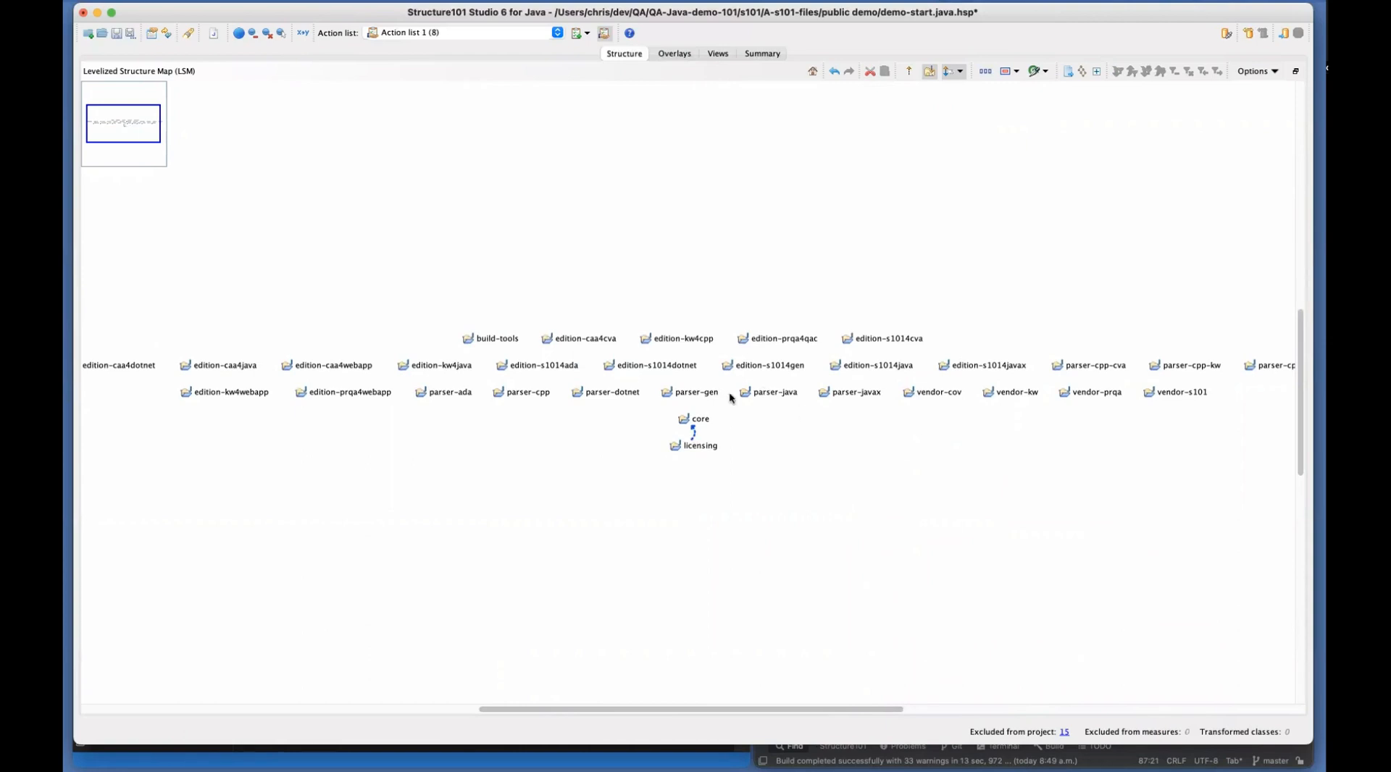
Inspect core's dependencies, including its dependency on licensing, and save the demo-start.java.hsp project
left_click(694, 420)
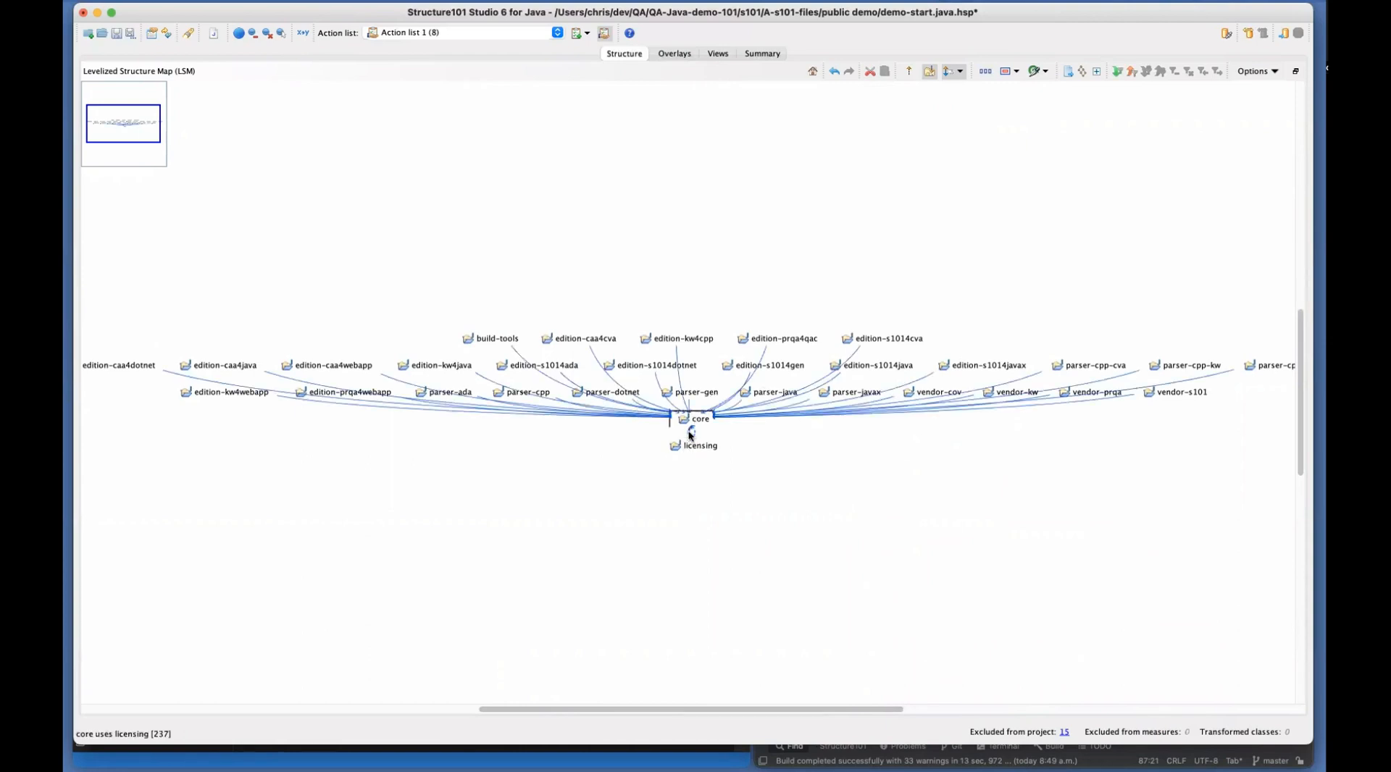
left_click(690, 433)
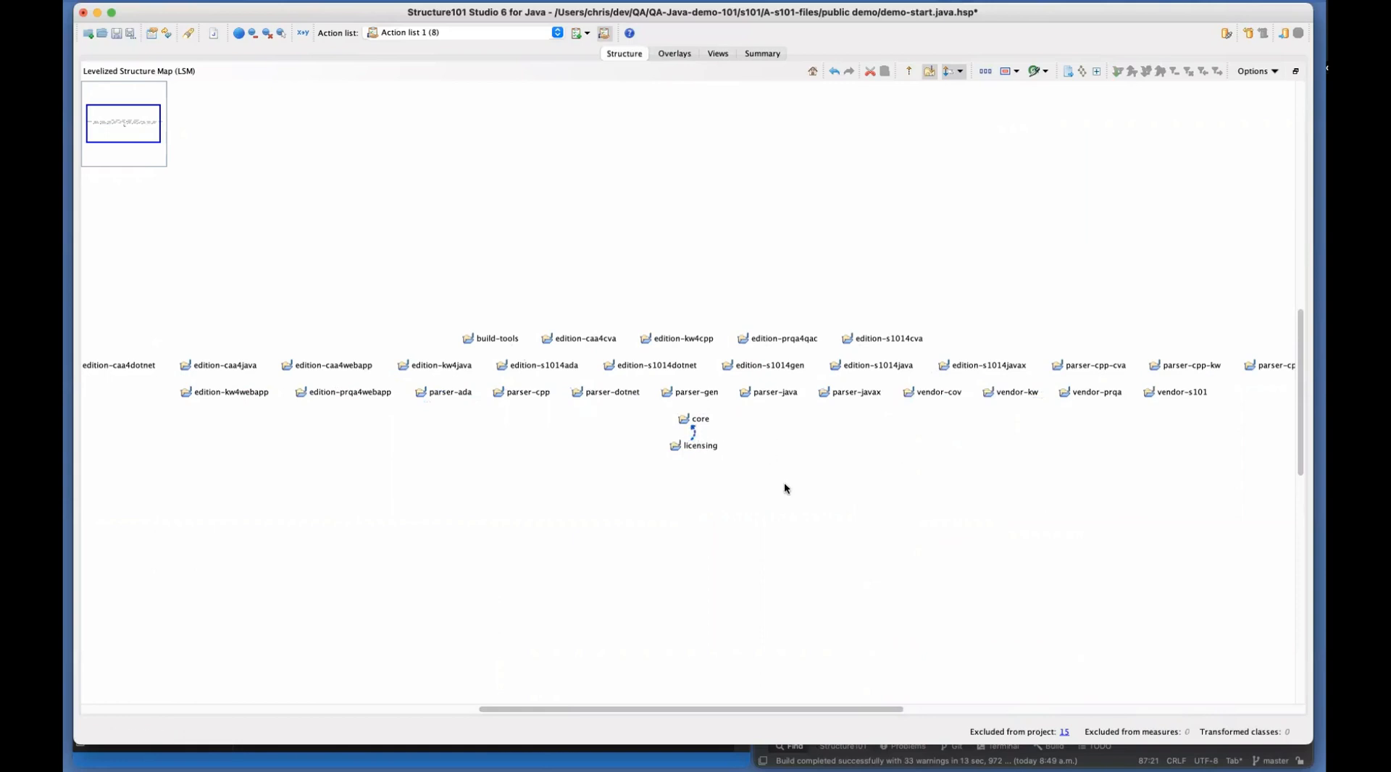
left_click(116, 34)
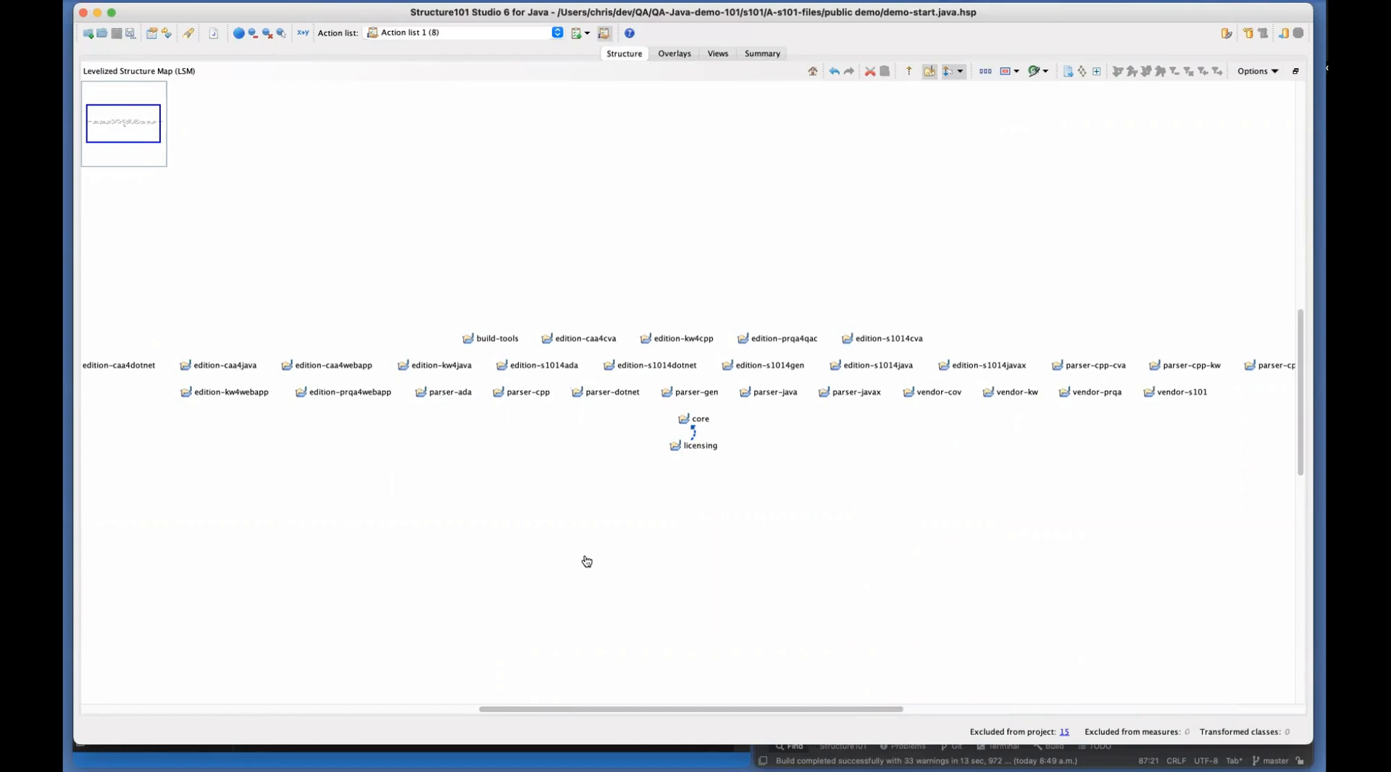
Switch to Structure101 Workspace and load the recent demo-start.java.hsp project with its actions applied
key("super+Tab")
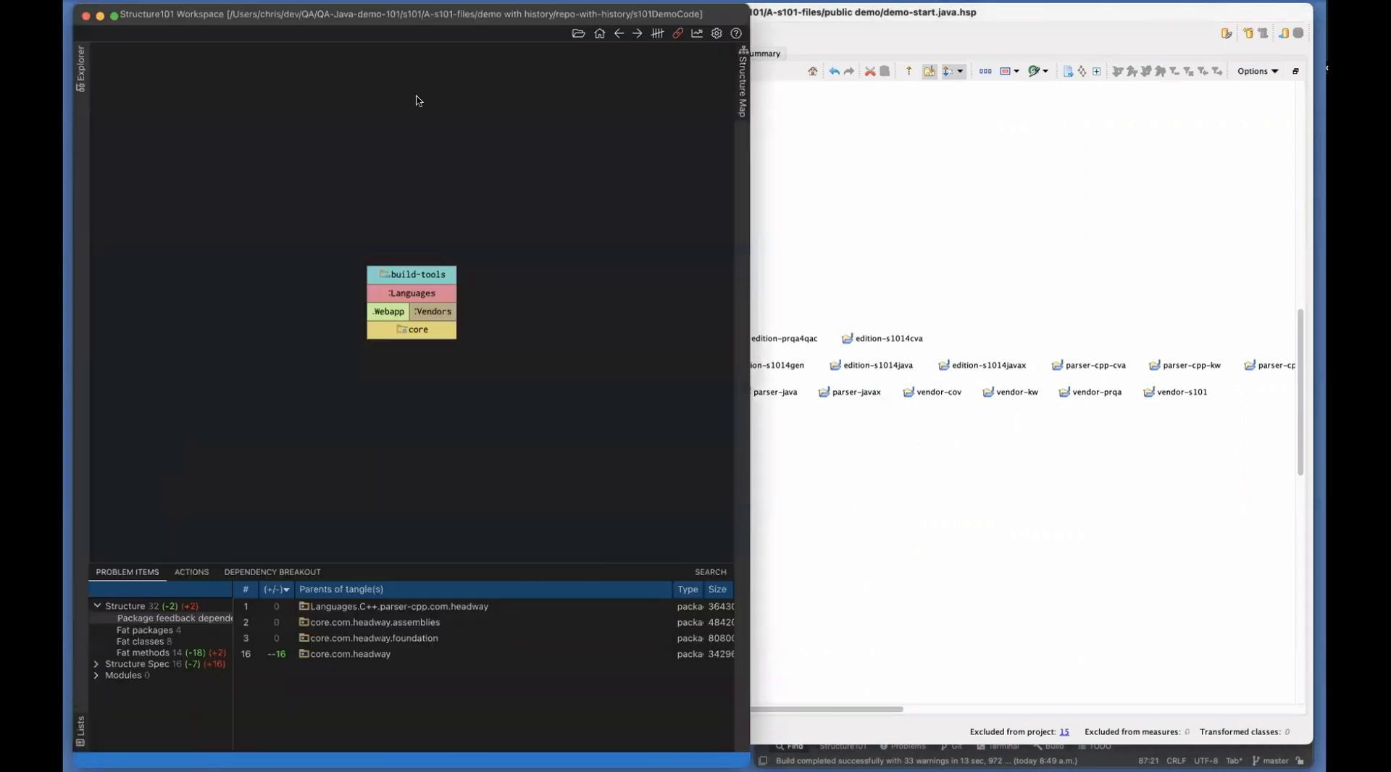
left_click(578, 33)
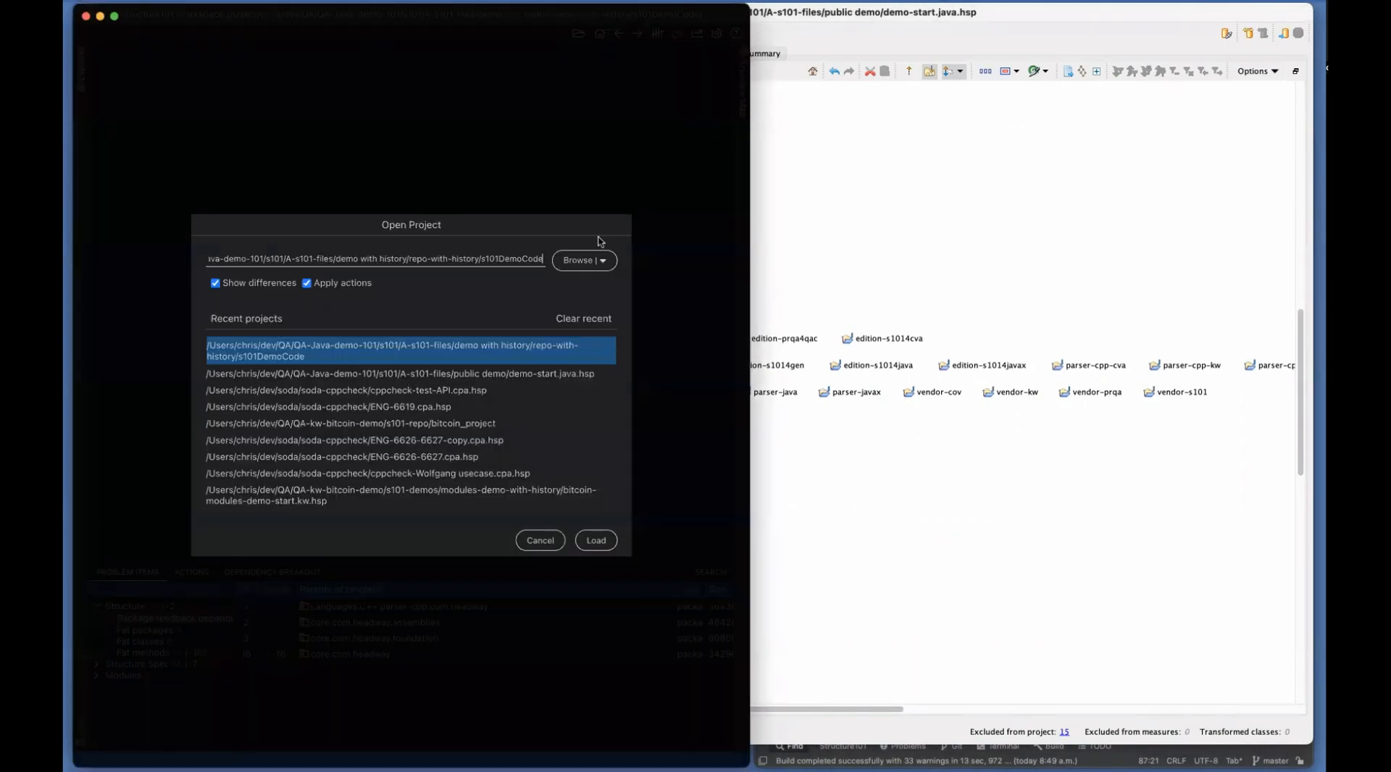
double_click(487, 377)
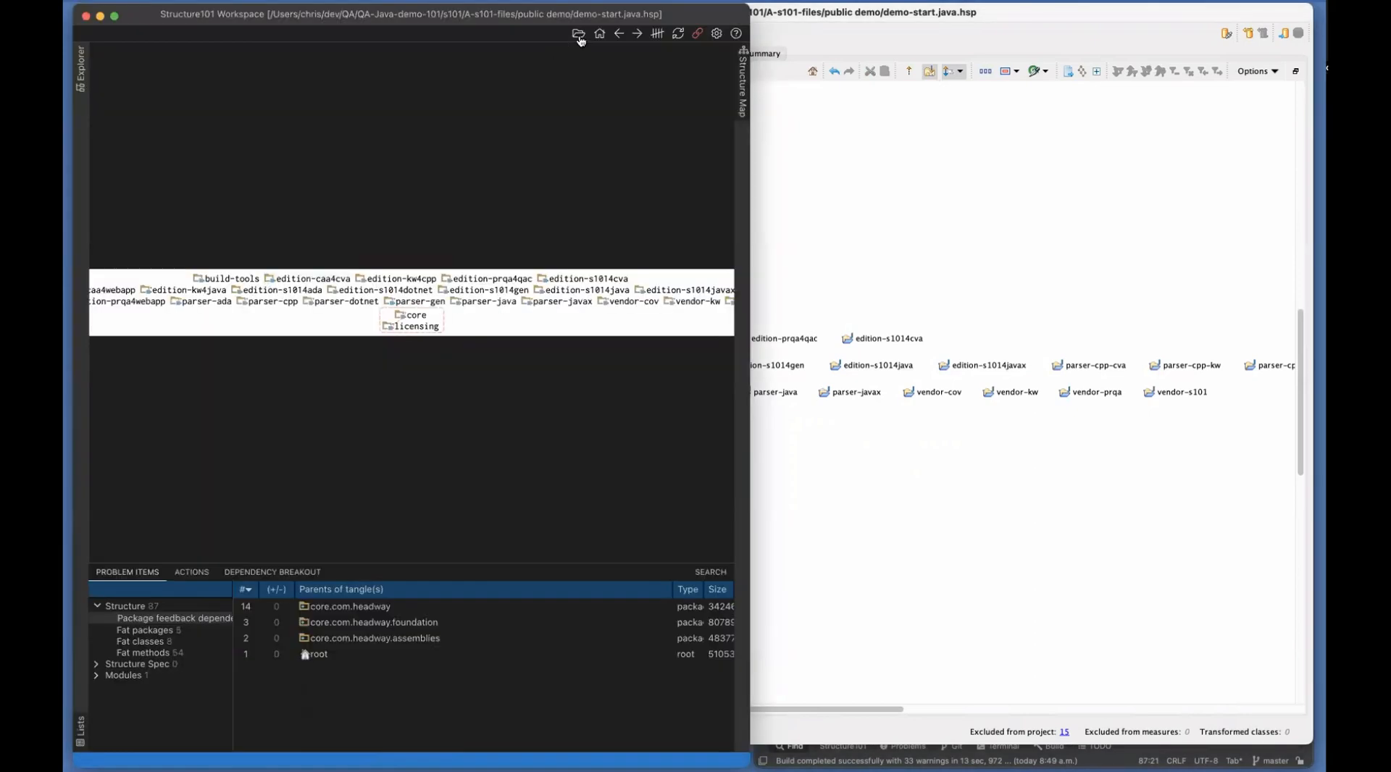
left_click(579, 35)
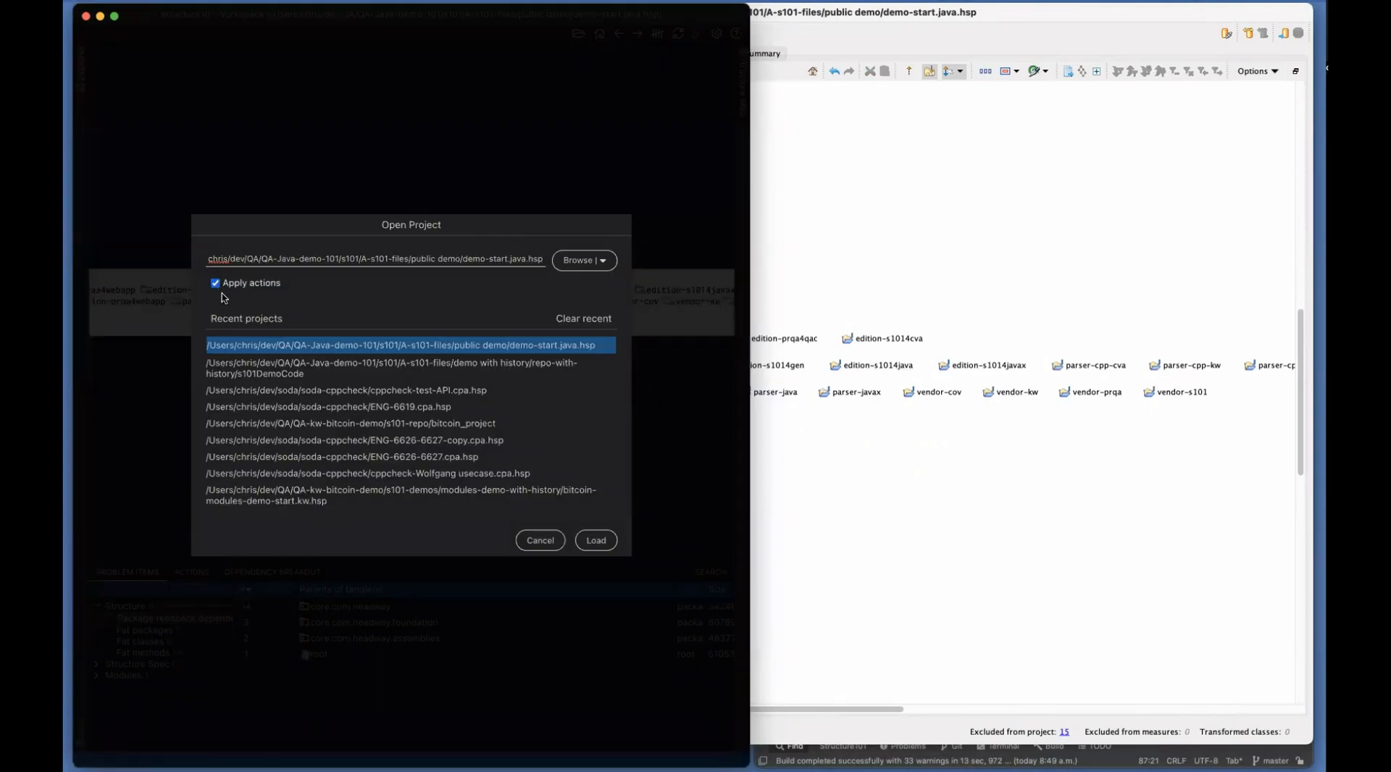
left_click(542, 541)
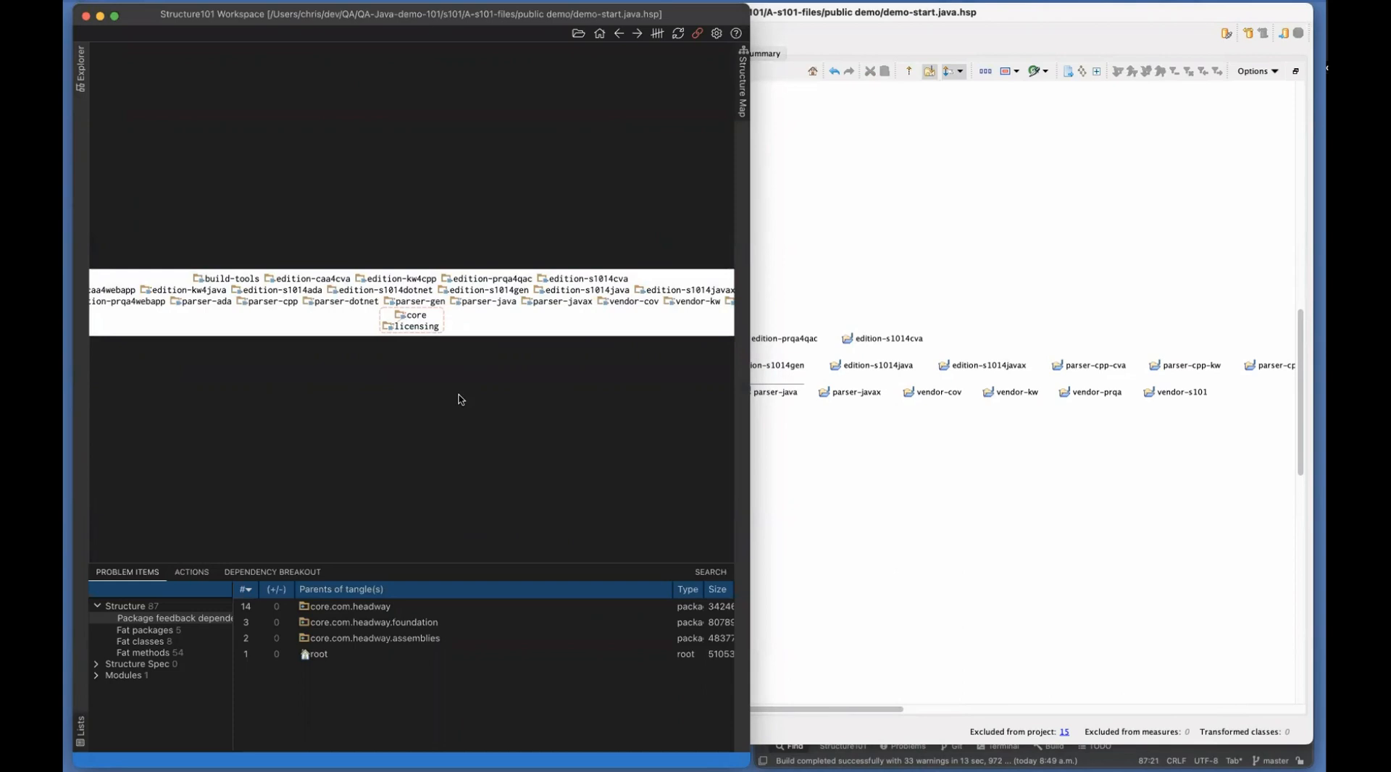
Expand licensing to its headway and nalpeiron packages, and collapse core in IntelliJ IDEA's project tree
double_click(404, 326)
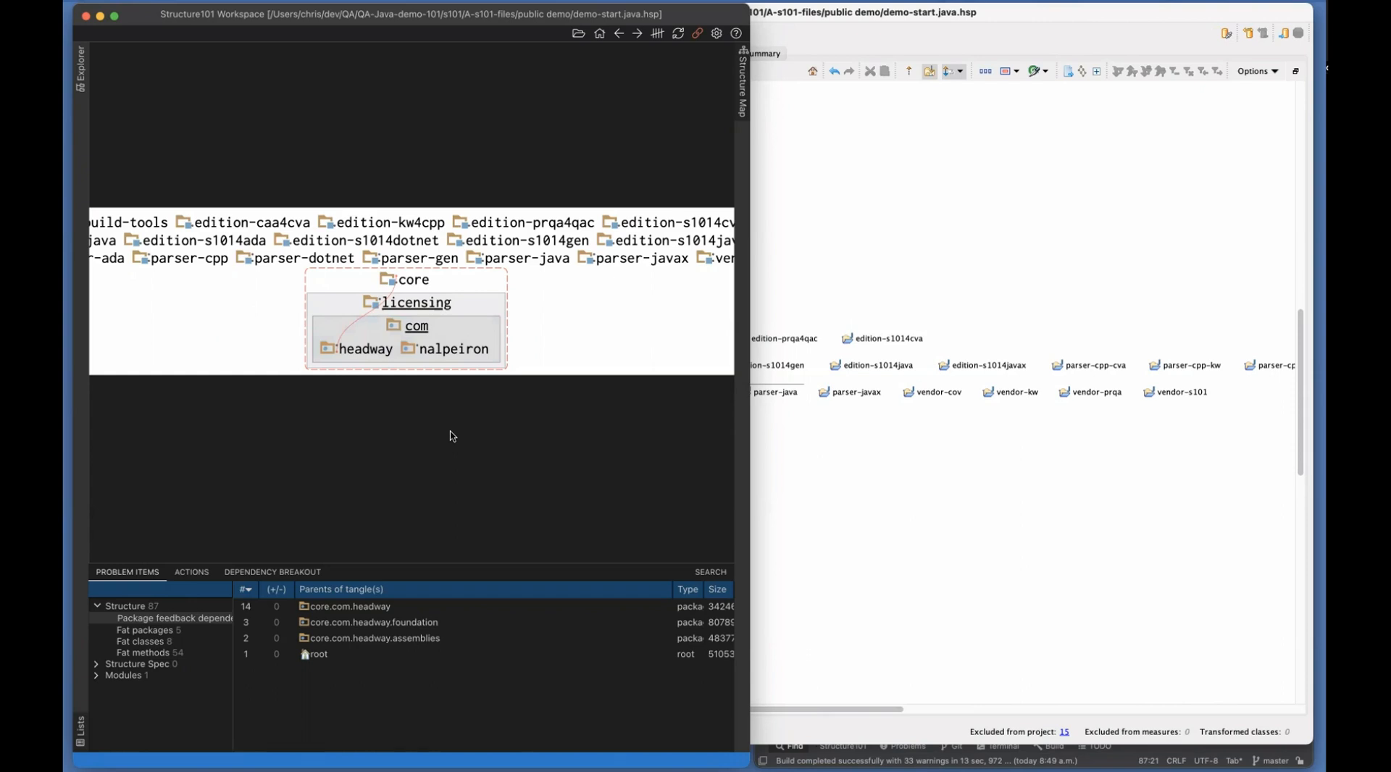
left_click(421, 312)
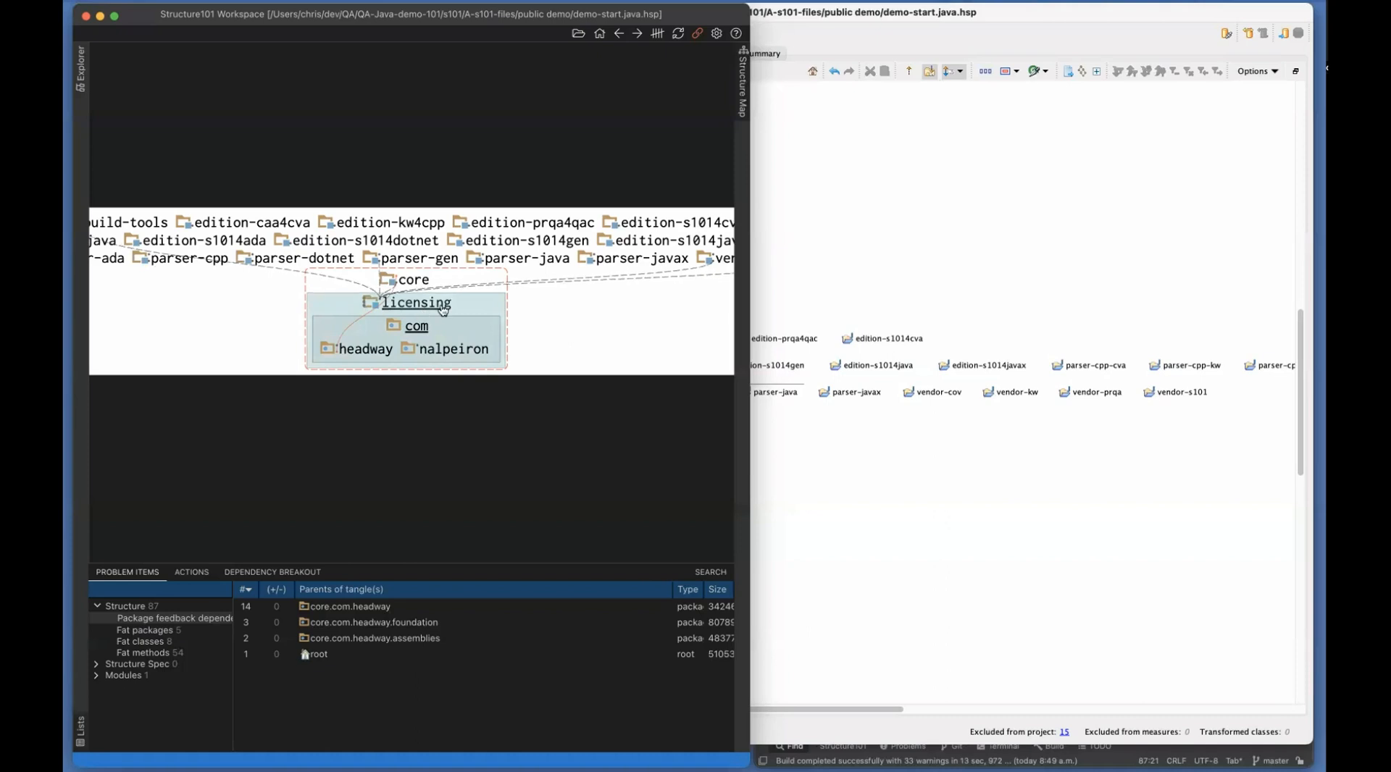
left_click(844, 747)
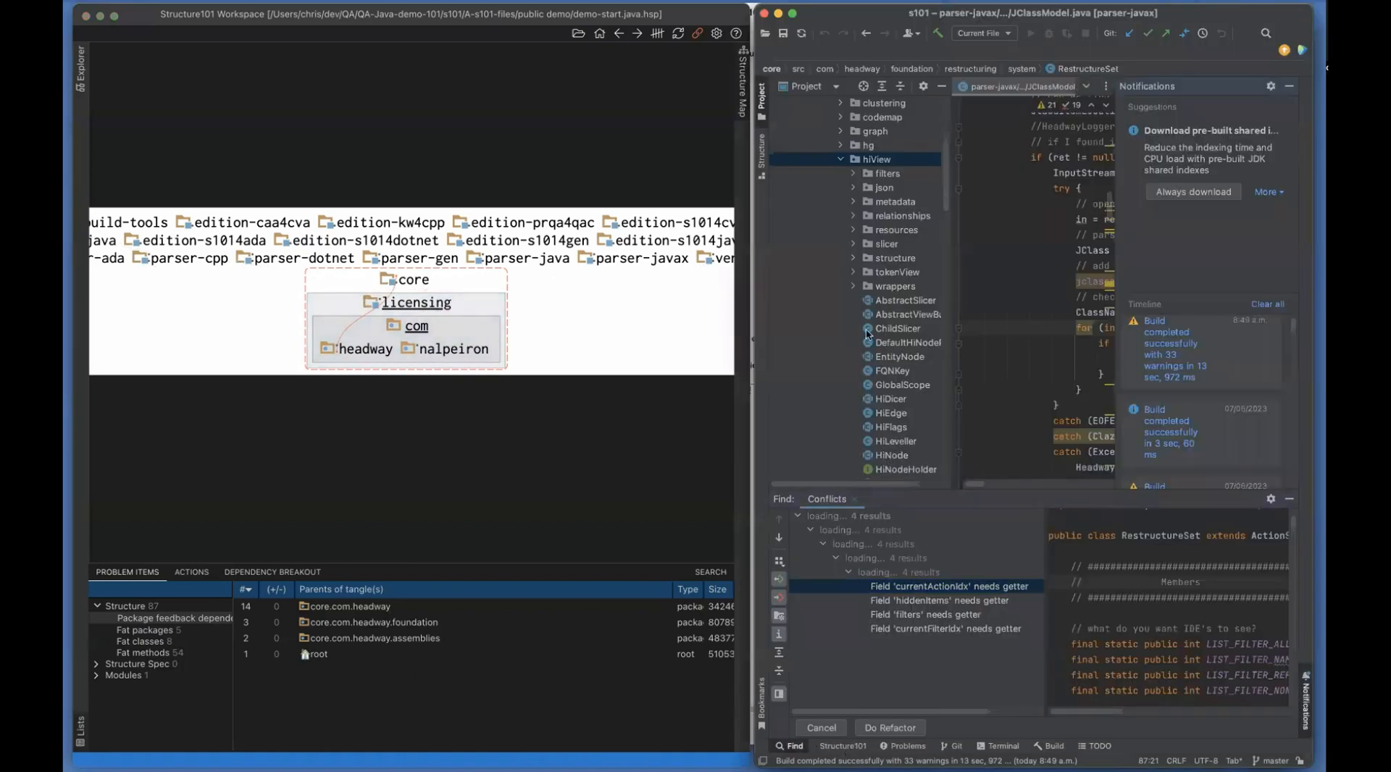
scroll(862, 130, "up", 5)
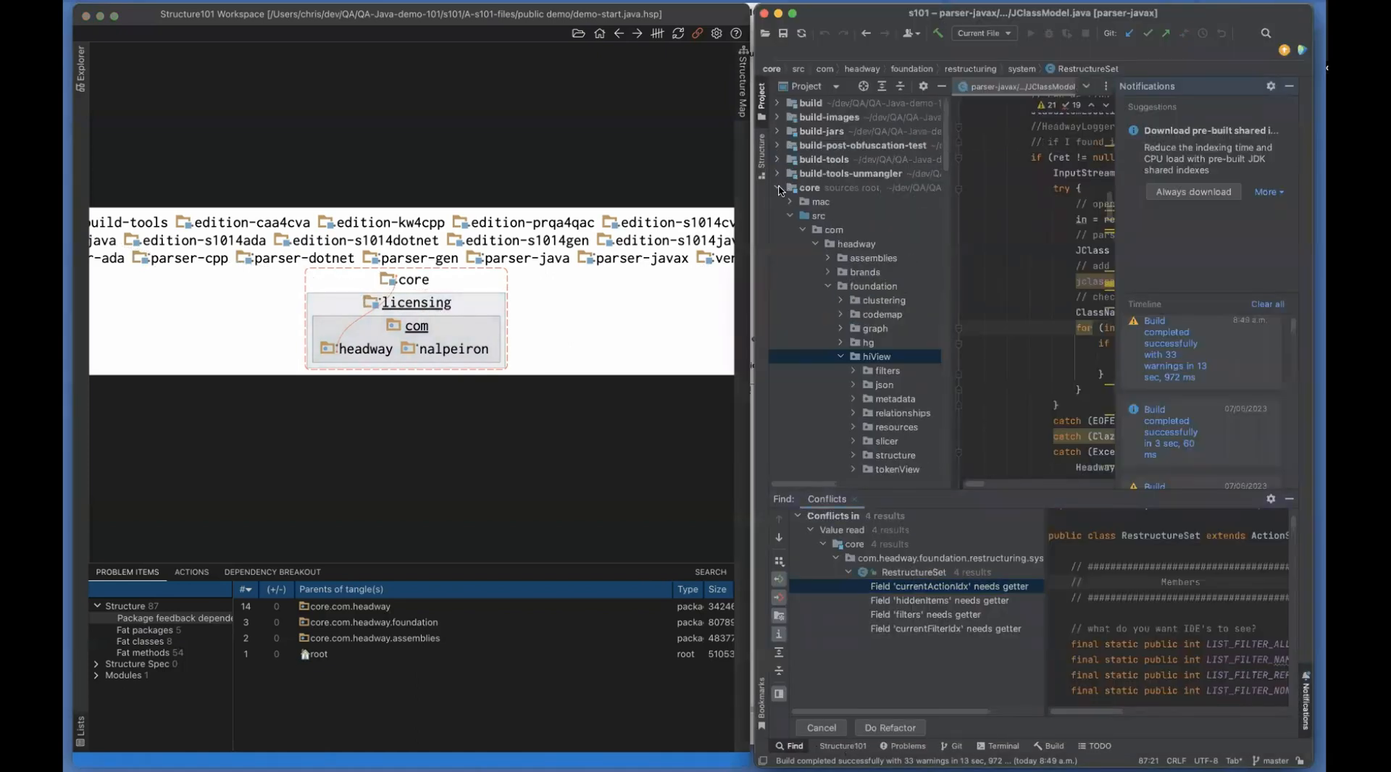
left_click(778, 188)
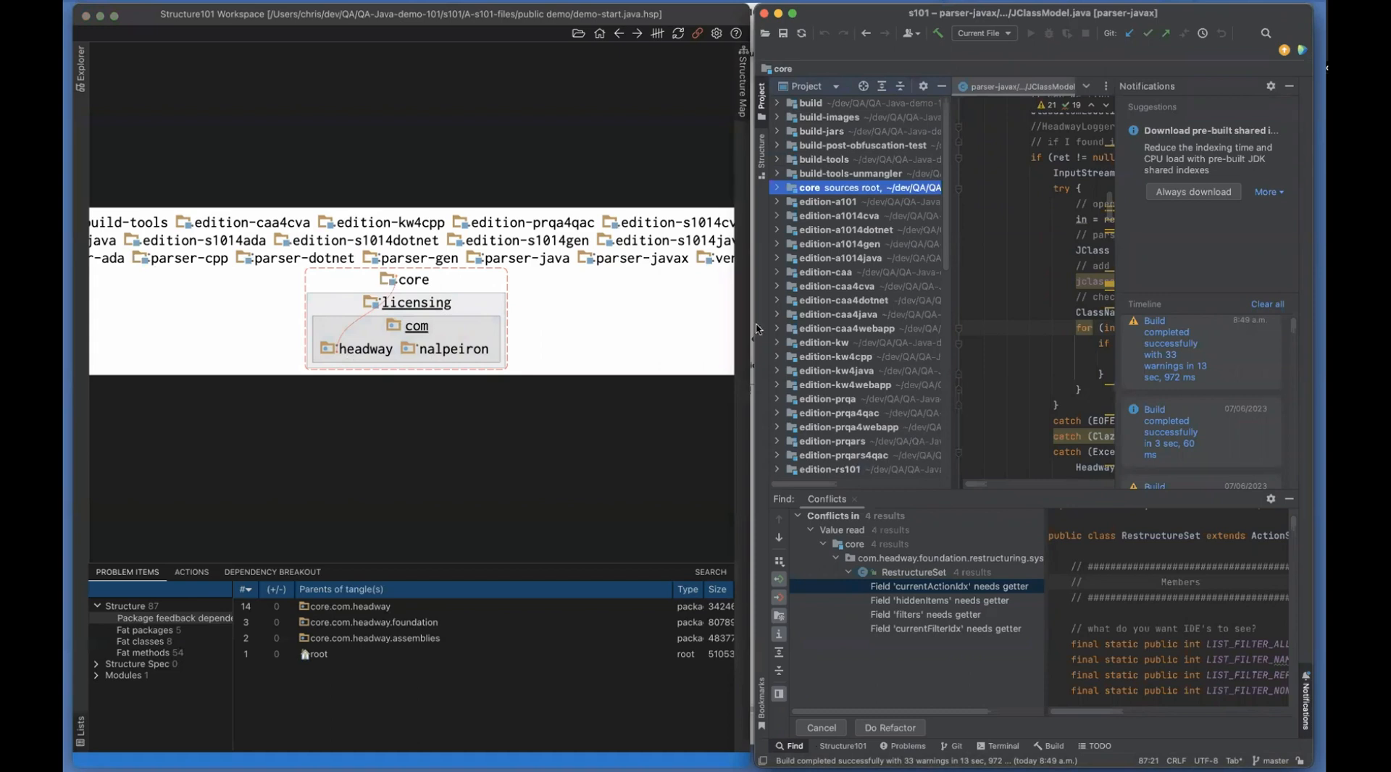
Expand licensing's headway package in Structure101 Workspace down to the license classes and the members of LicenseException
left_click(374, 355)
double_click(374, 355)
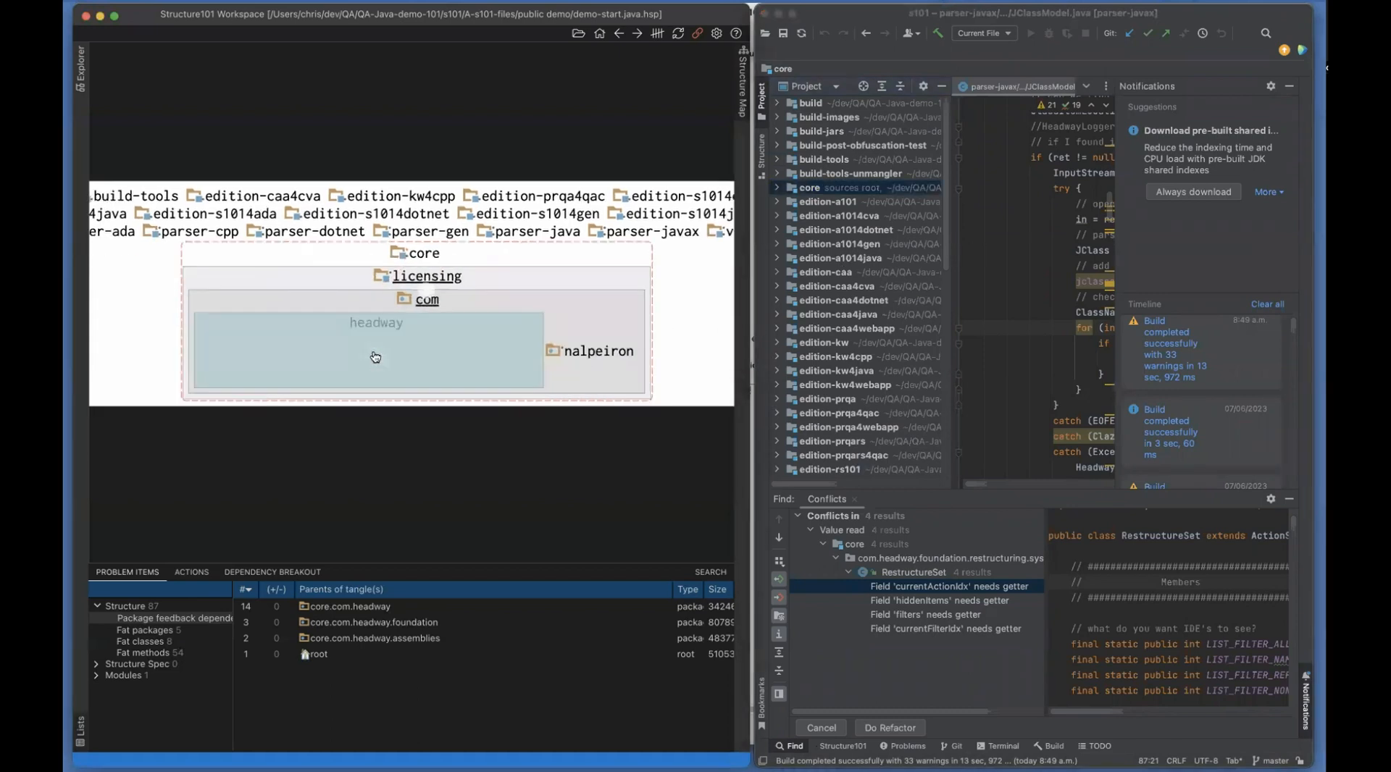
double_click(228, 362)
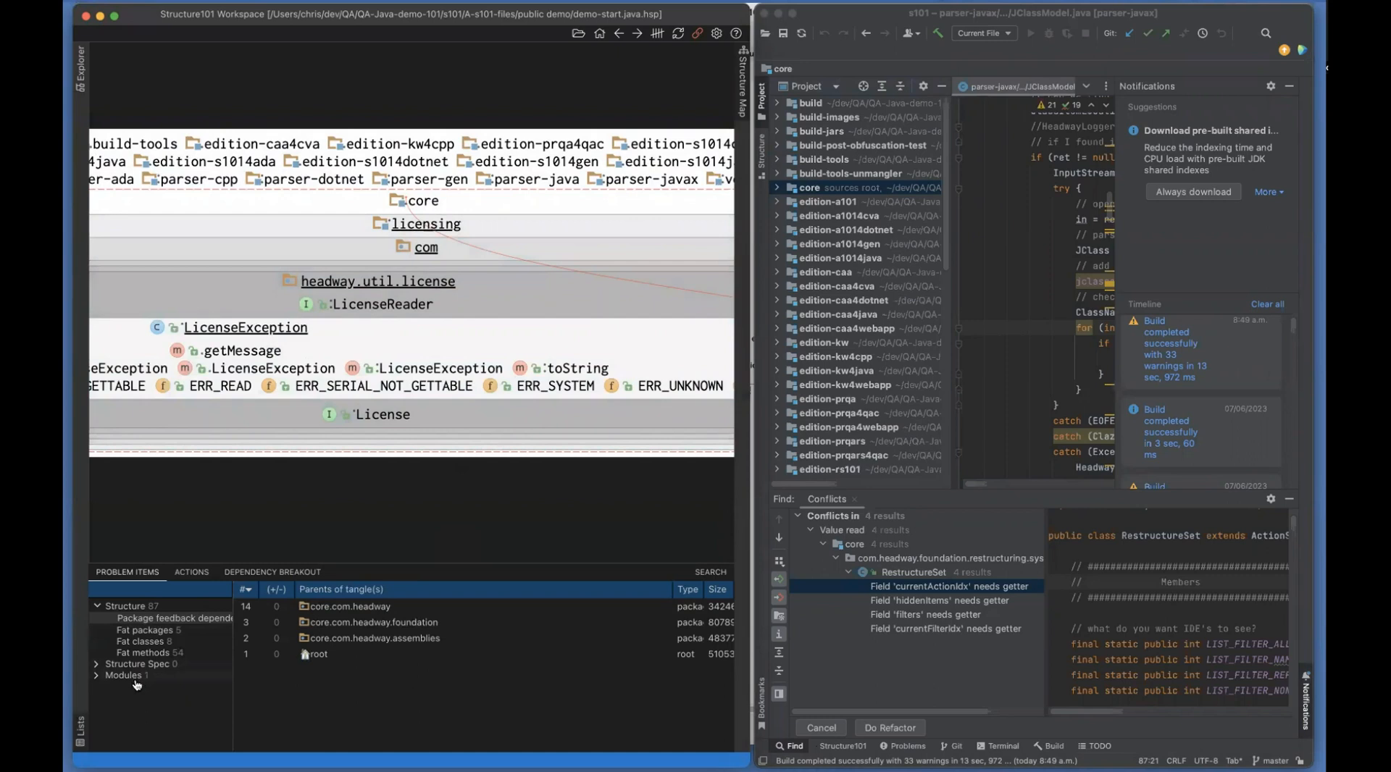
List the modules' requires violations and zoom in on the LicenseException.macadd violation in the structure map
left_click(93, 677)
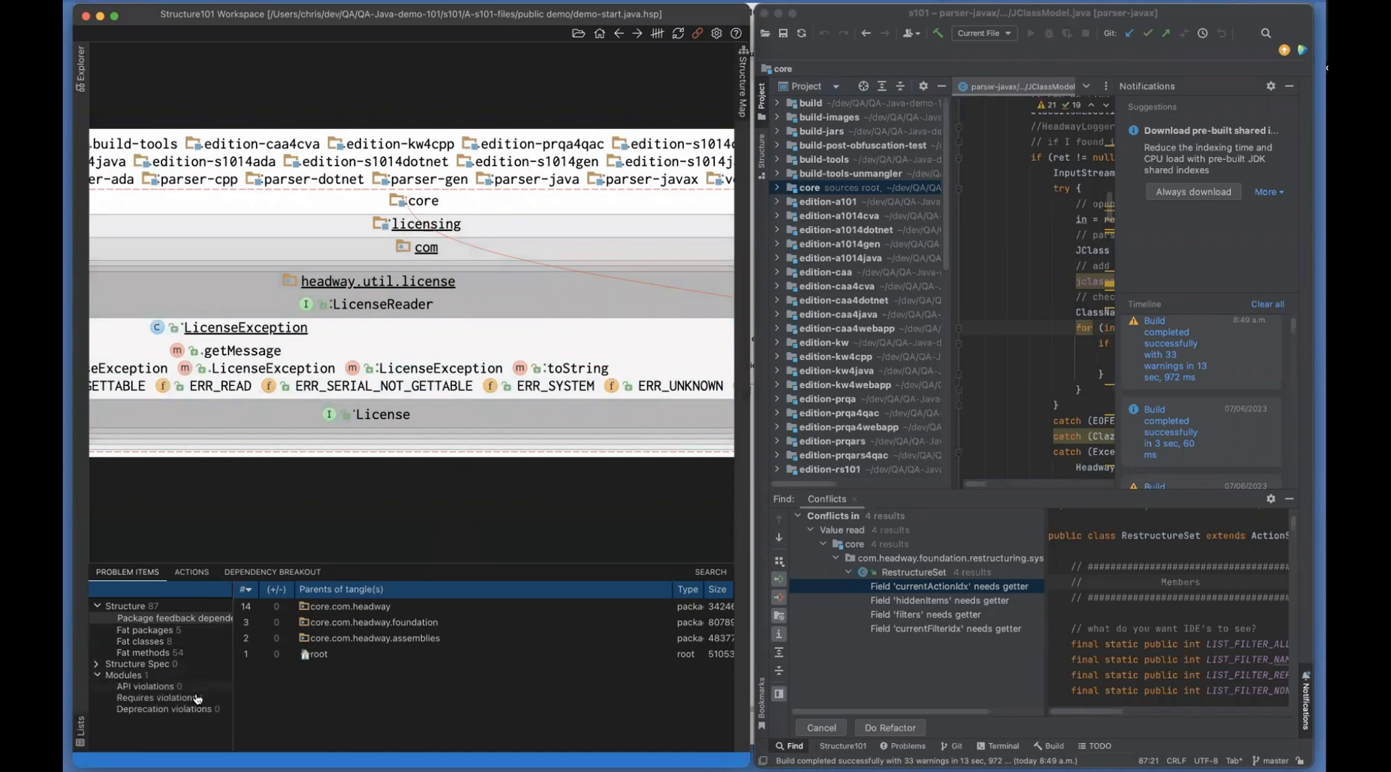
left_click(171, 699)
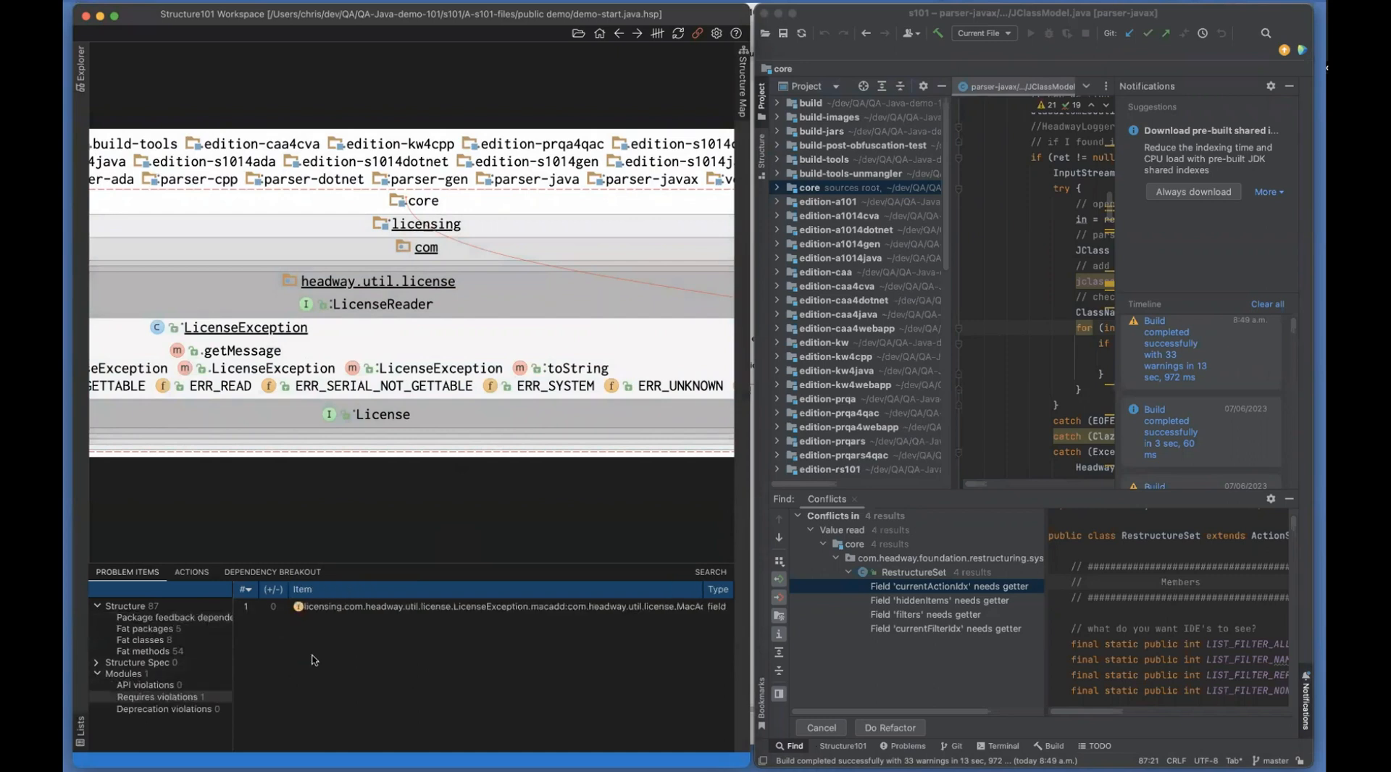
left_click(381, 610)
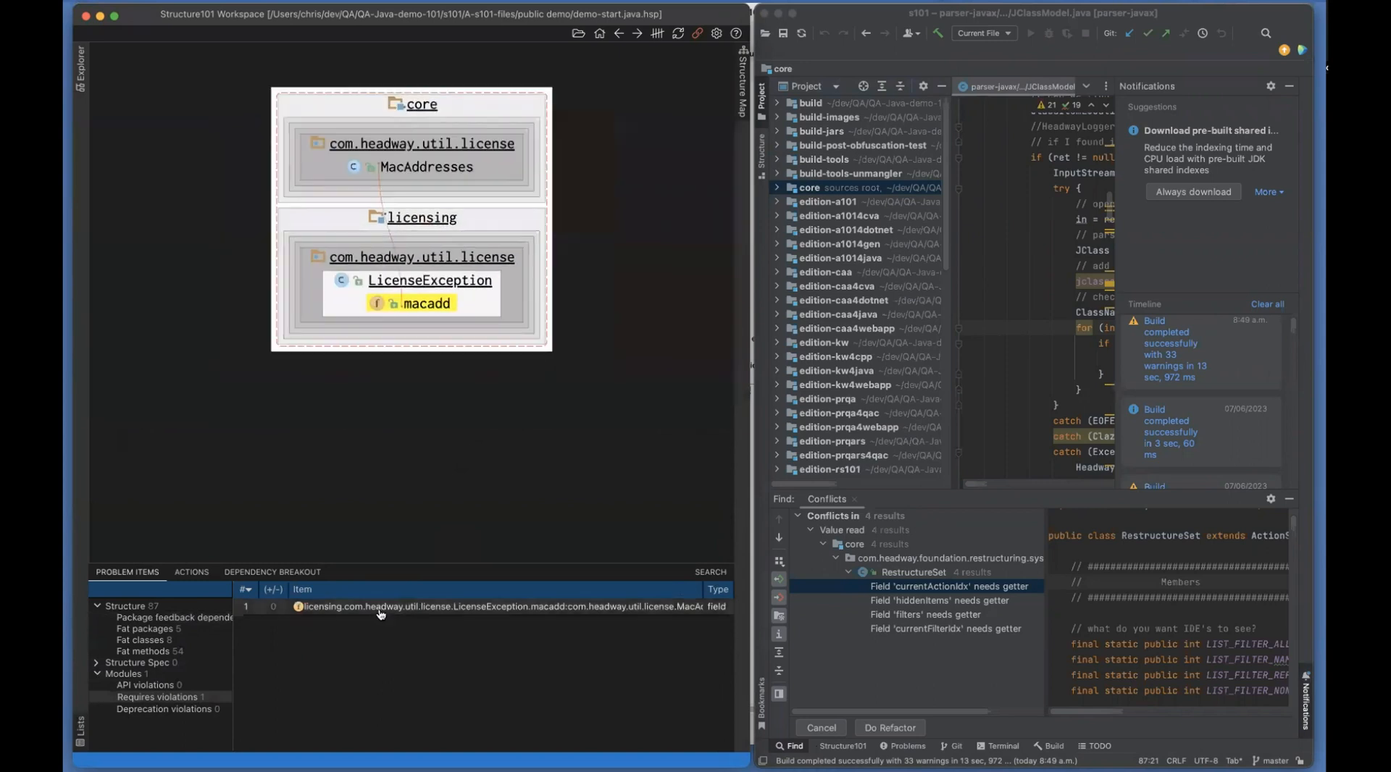
scroll(415, 365, "up", 3)
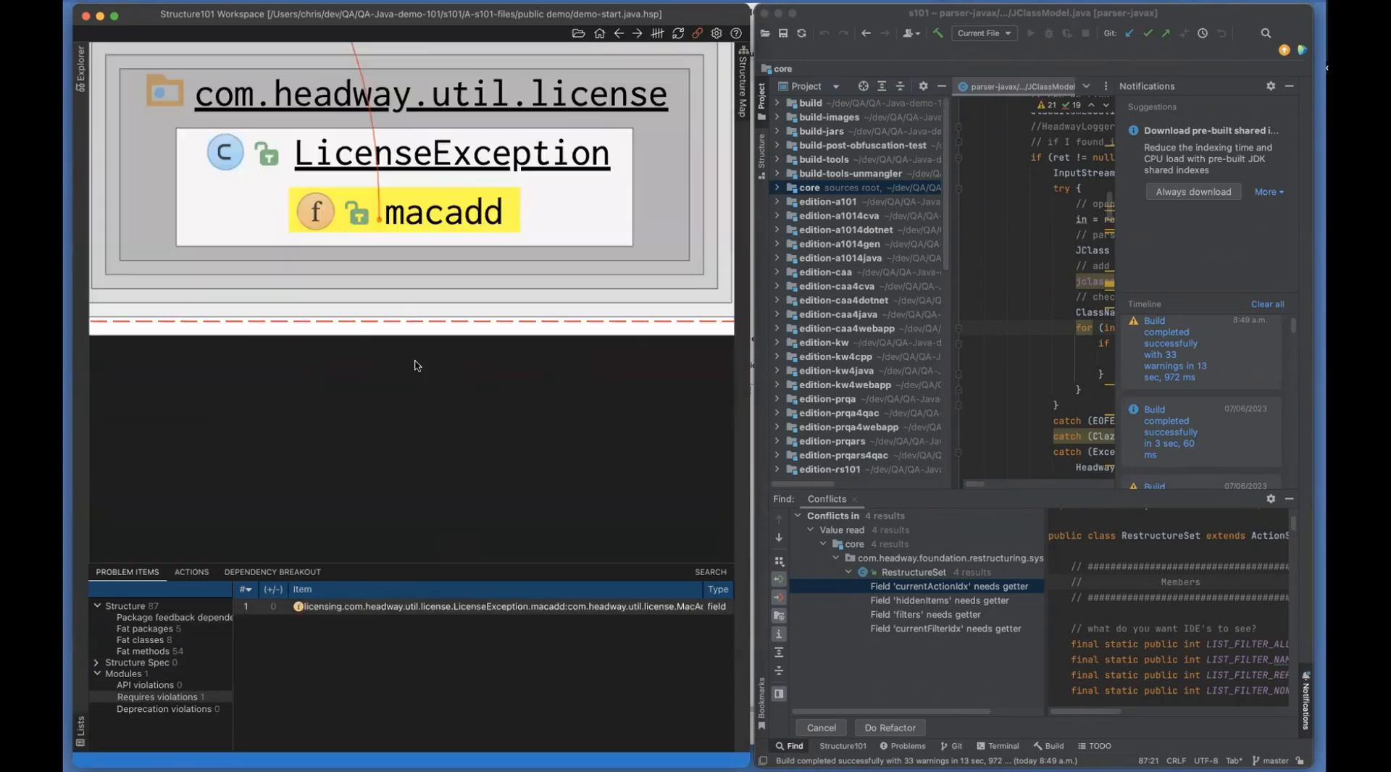
scroll(429, 391, "up", 3)
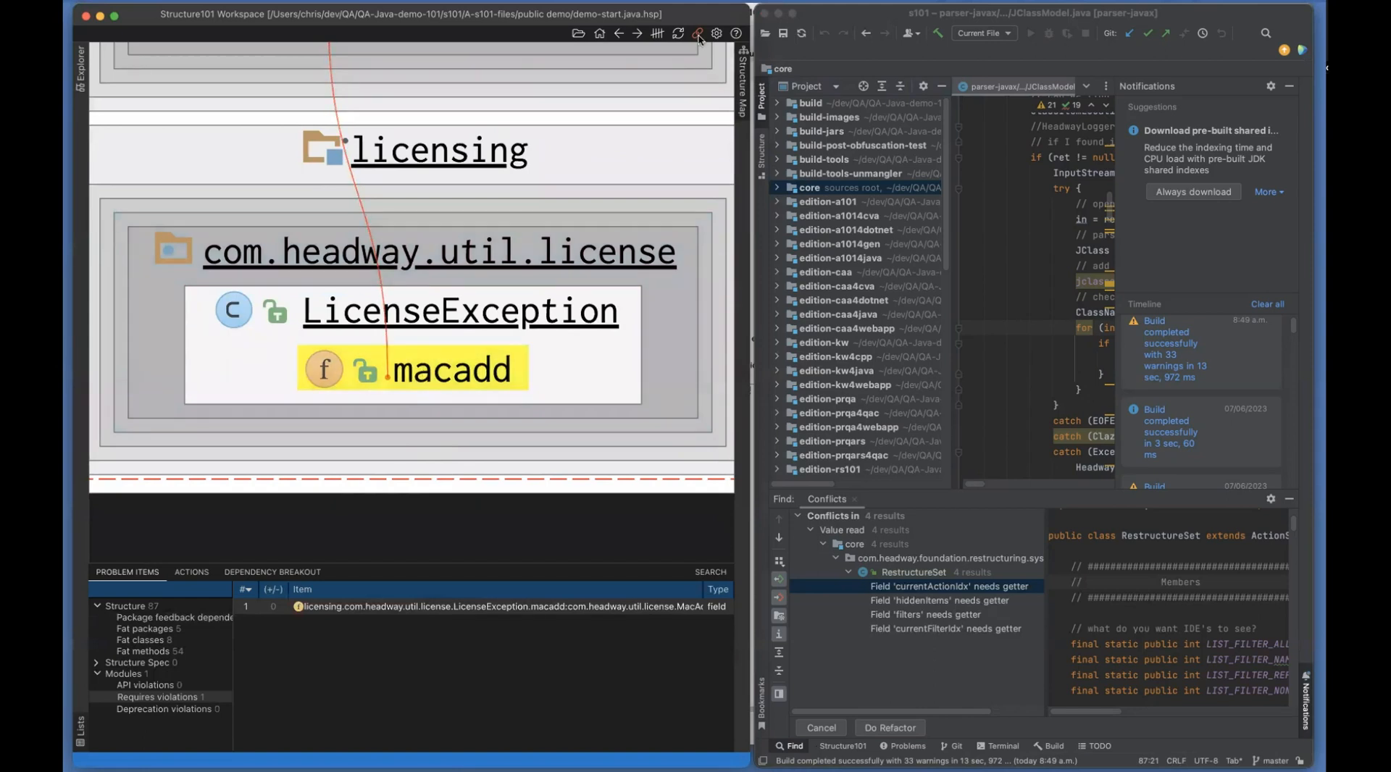
Open the macadd field in IntelliJ IDEA from the map and comment out its MacAddresses declaration in LicenseException.java
double_click(462, 373)
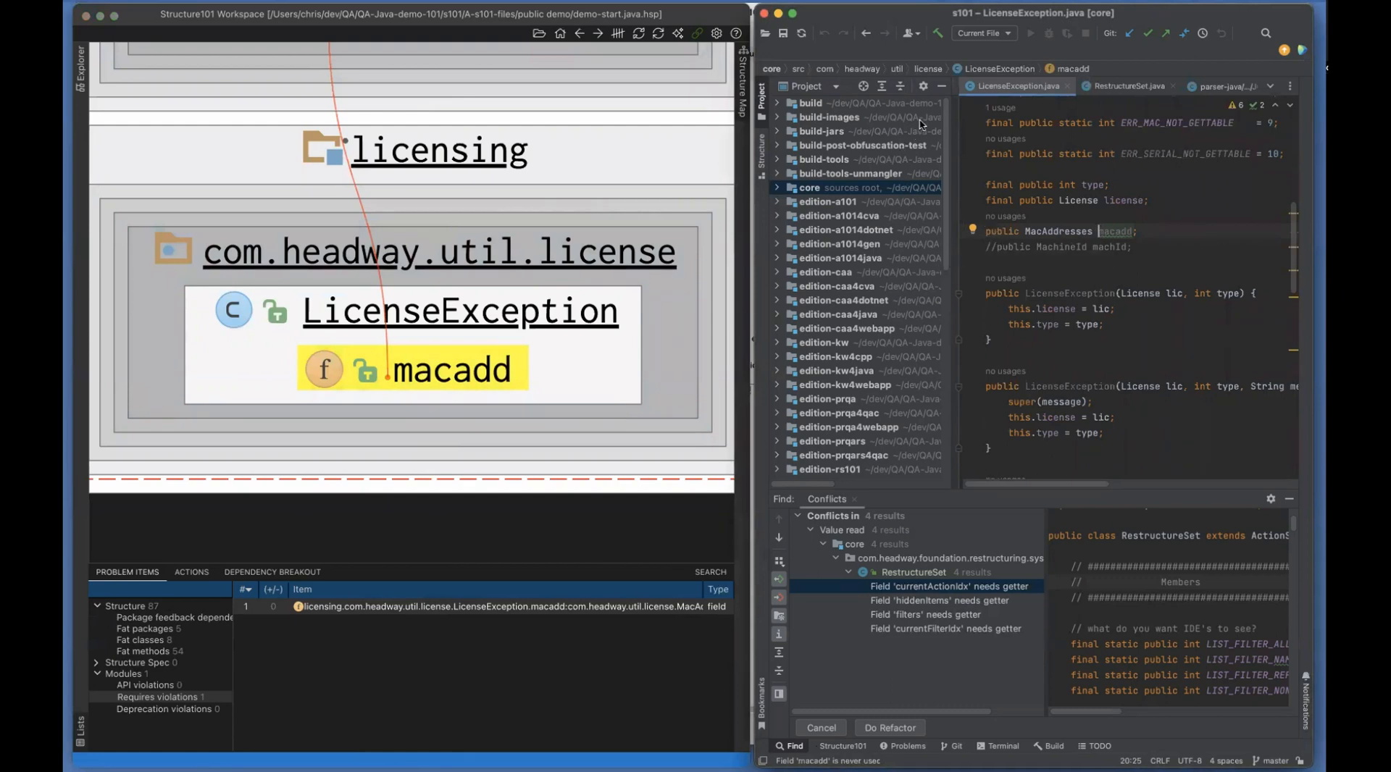
left_click(1001, 231)
left_click(985, 231)
type("//")
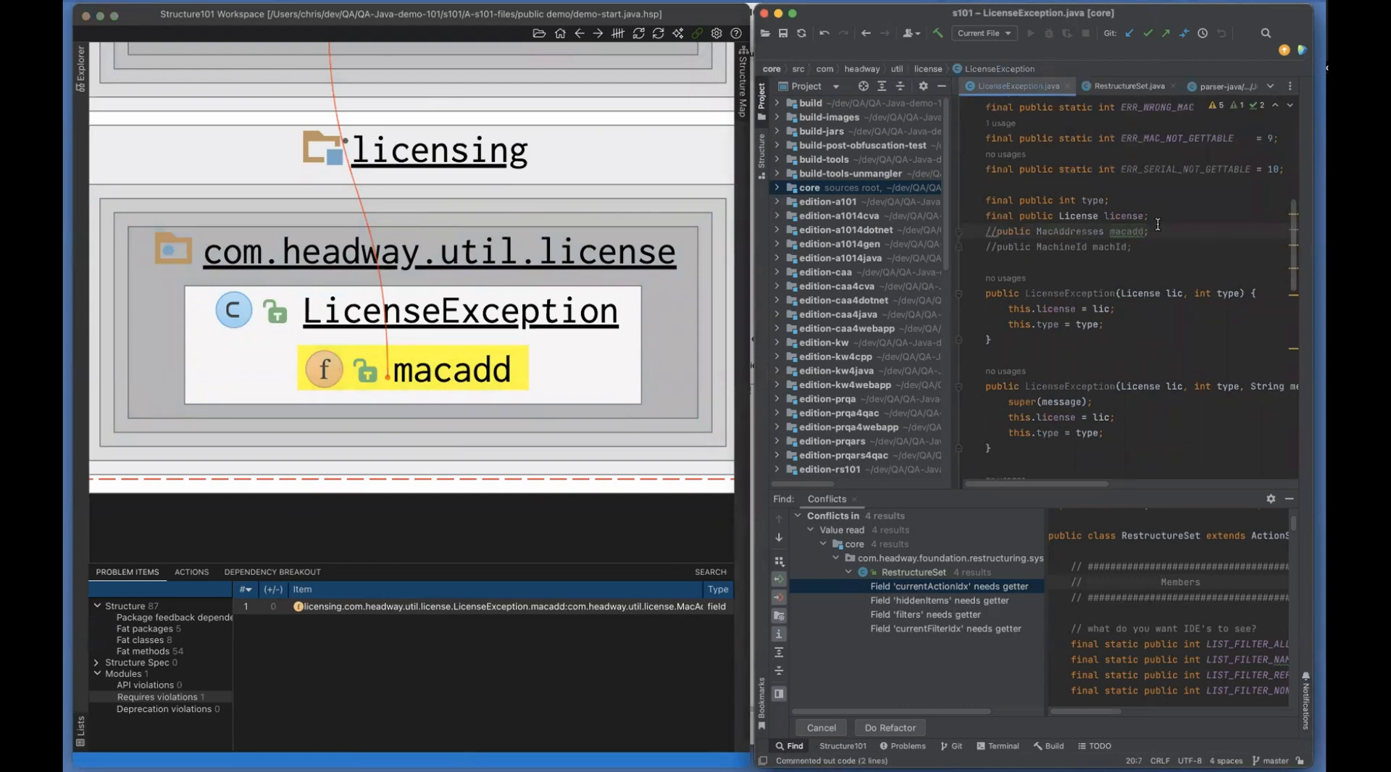
Build the project, refresh the structure map, and review the license packages in core and licensing
left_click(936, 36)
left_click(627, 22)
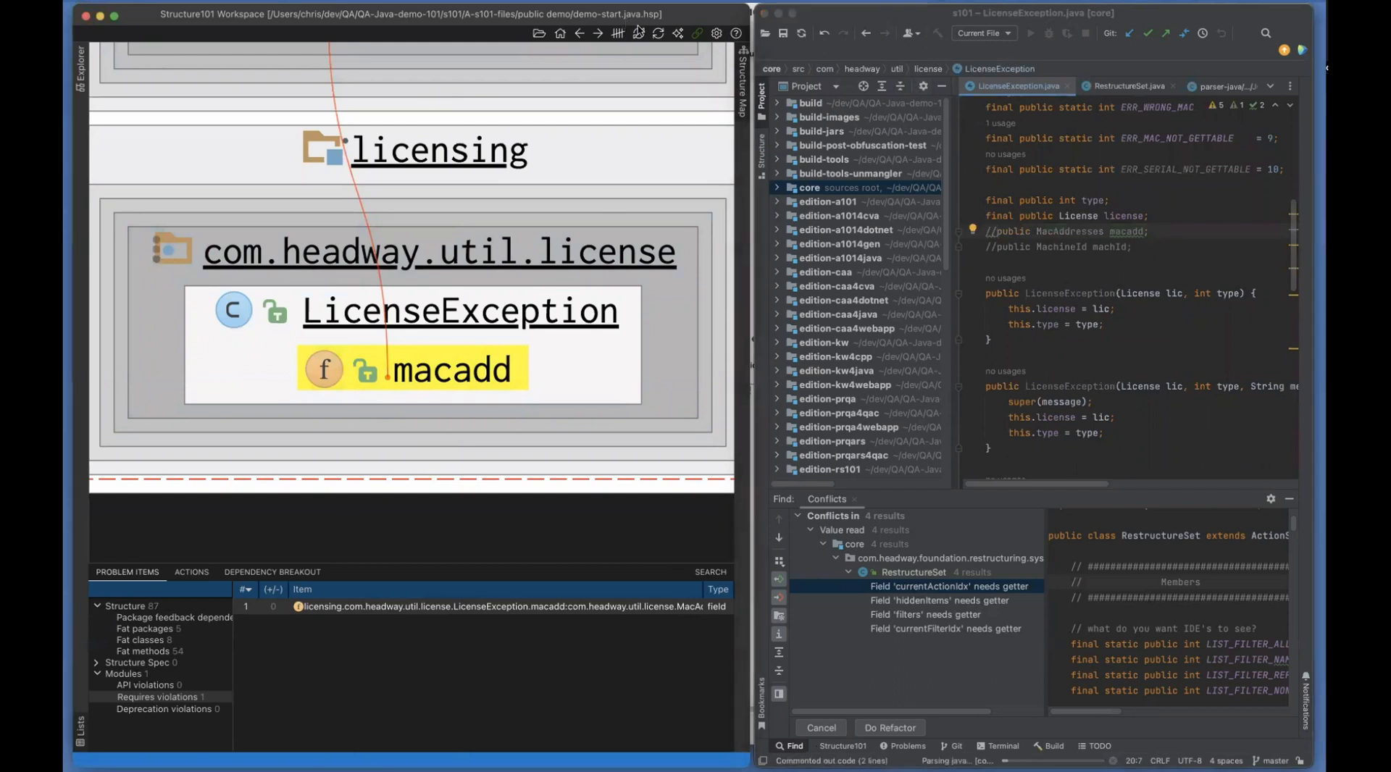
left_click(660, 34)
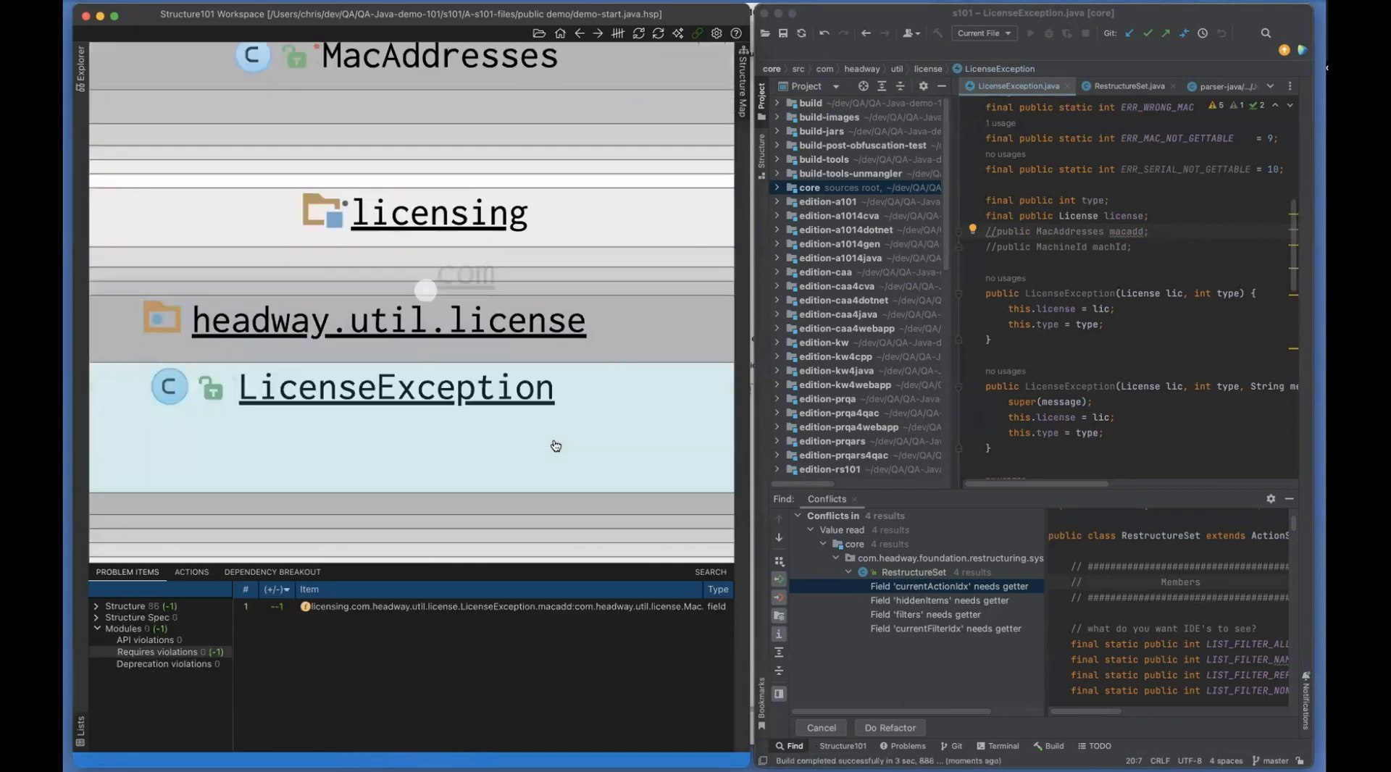
scroll(391, 368, "down", 10)
scroll(391, 368, "up", 1)
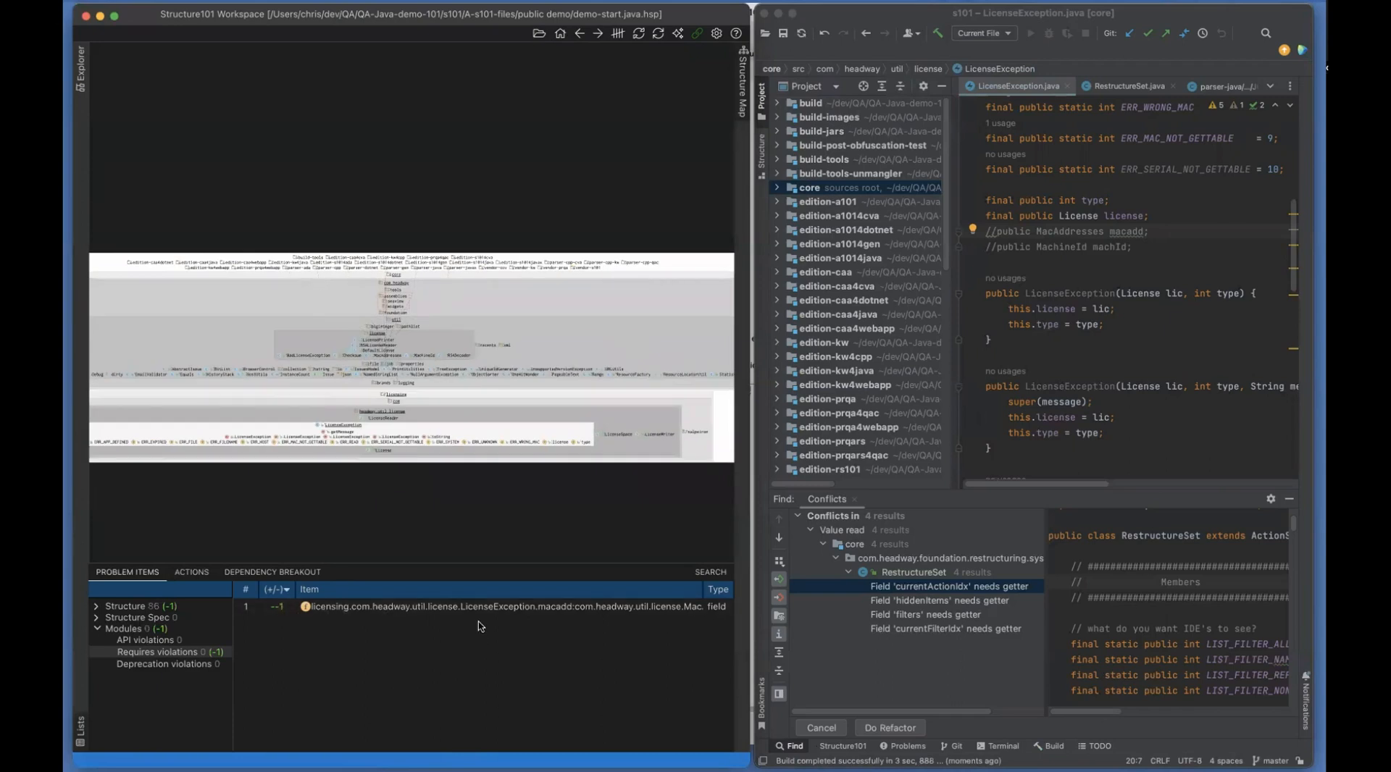
scroll(438, 438, "up", 8)
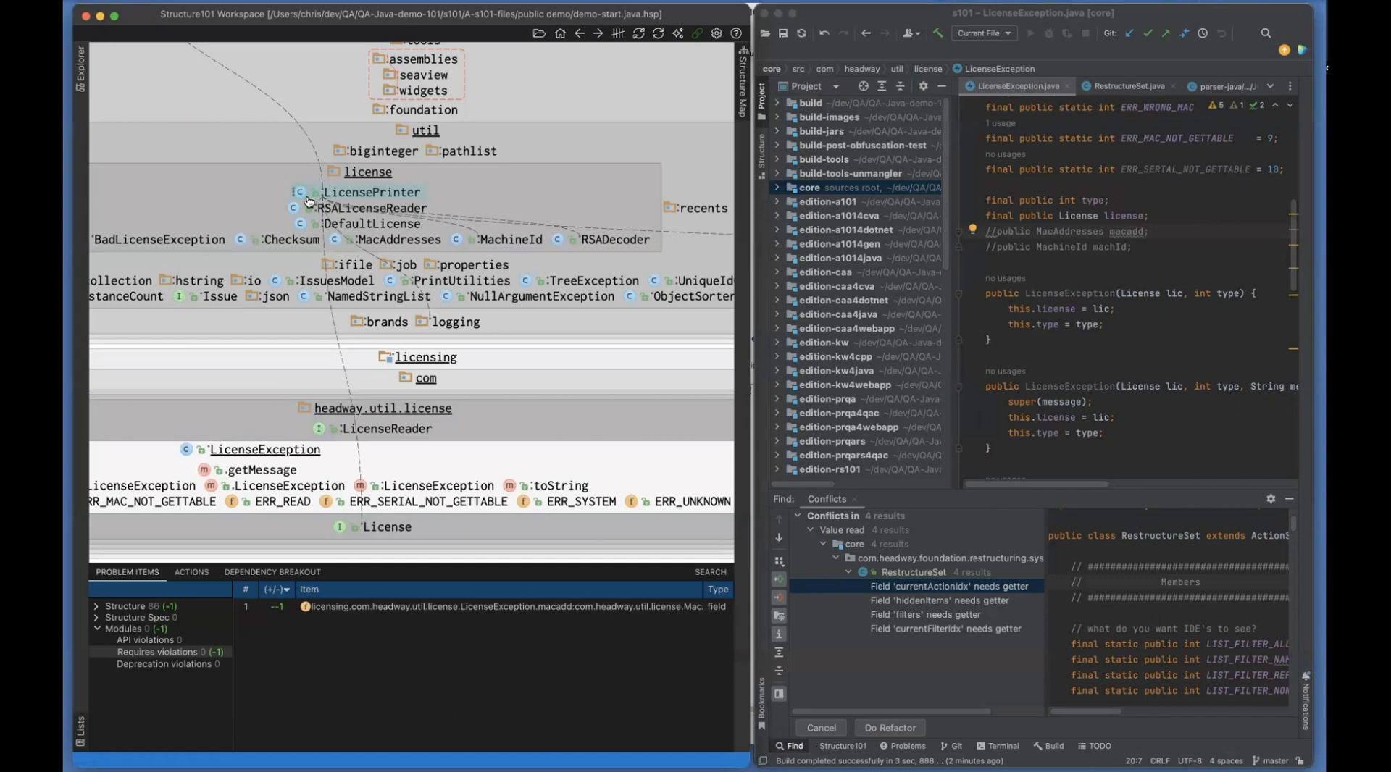
Uncomment the MacAddresses macadd declaration in LicenseException.java and rebuild the project
left_click(999, 262)
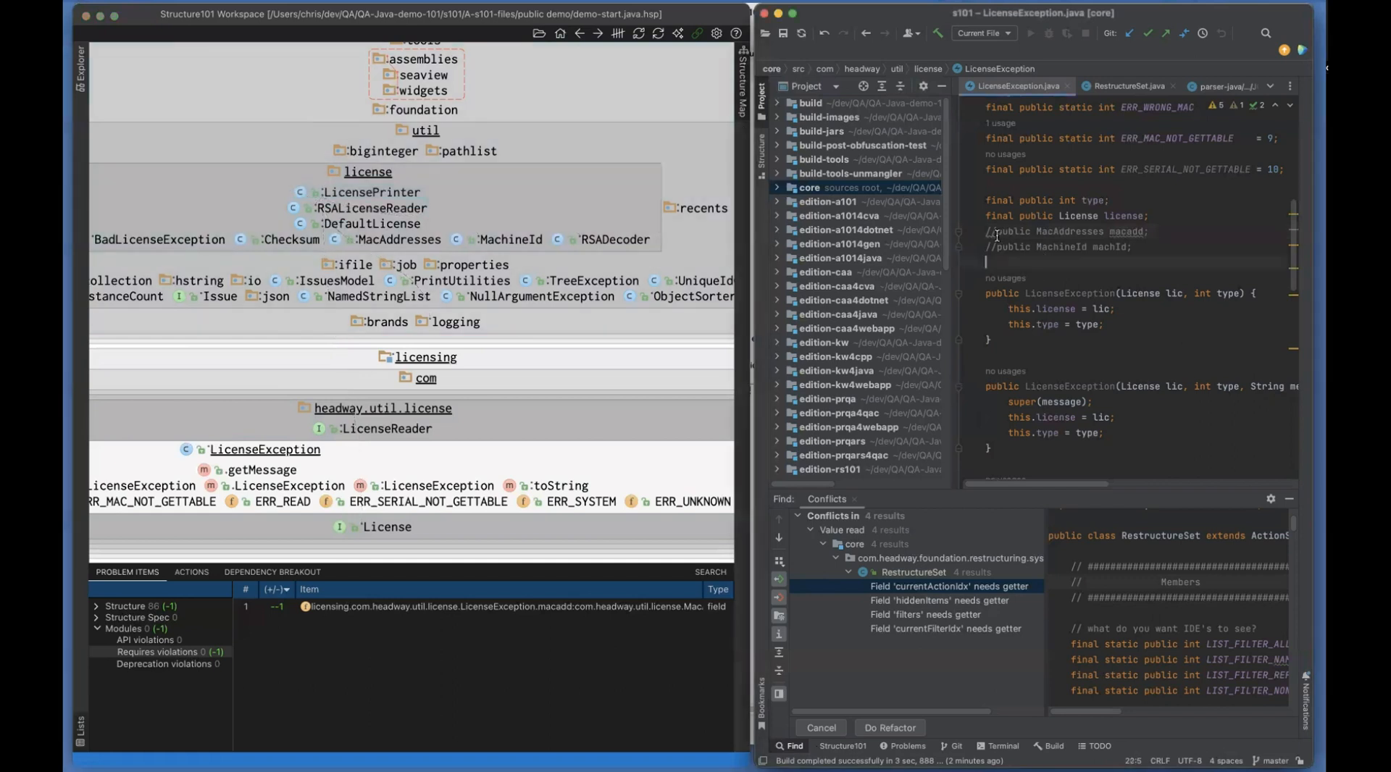
left_click(997, 232)
key("super+slash")
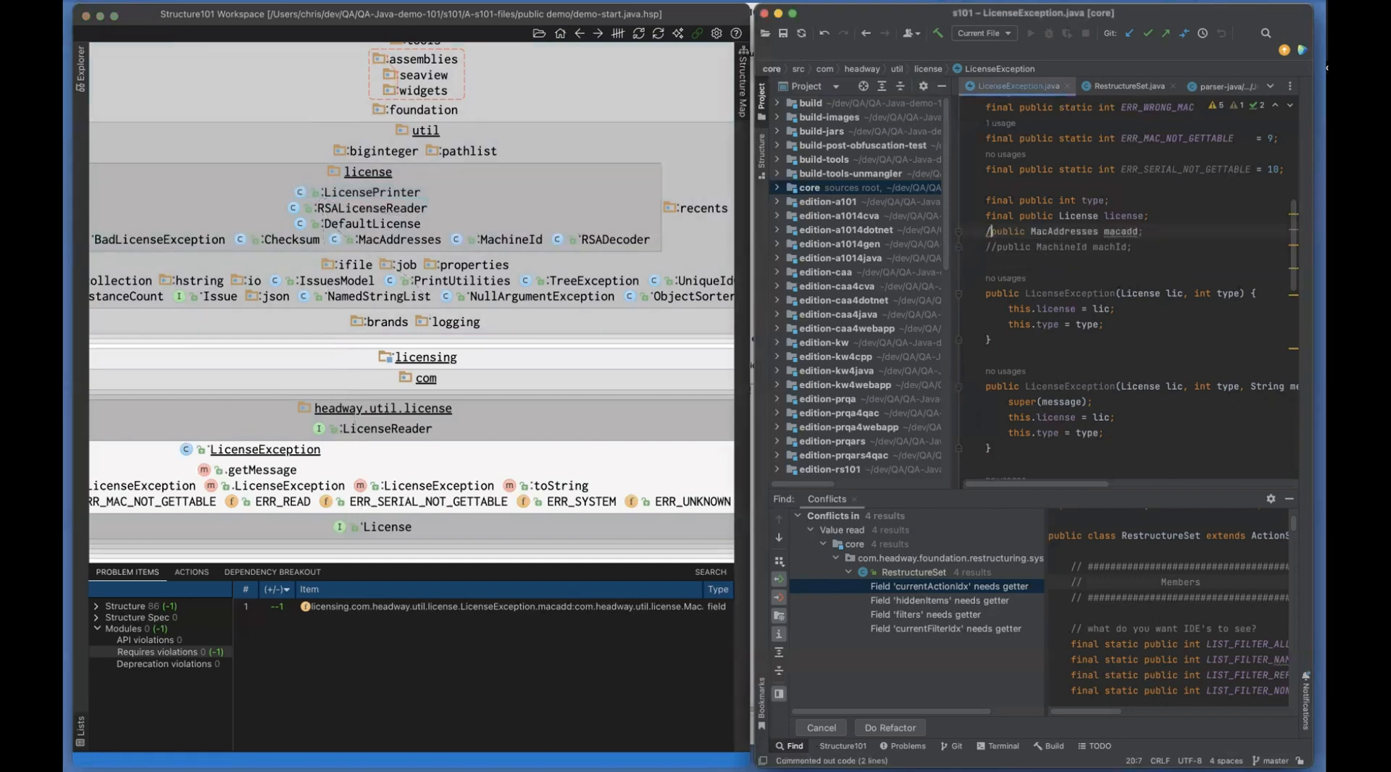
left_click(938, 33)
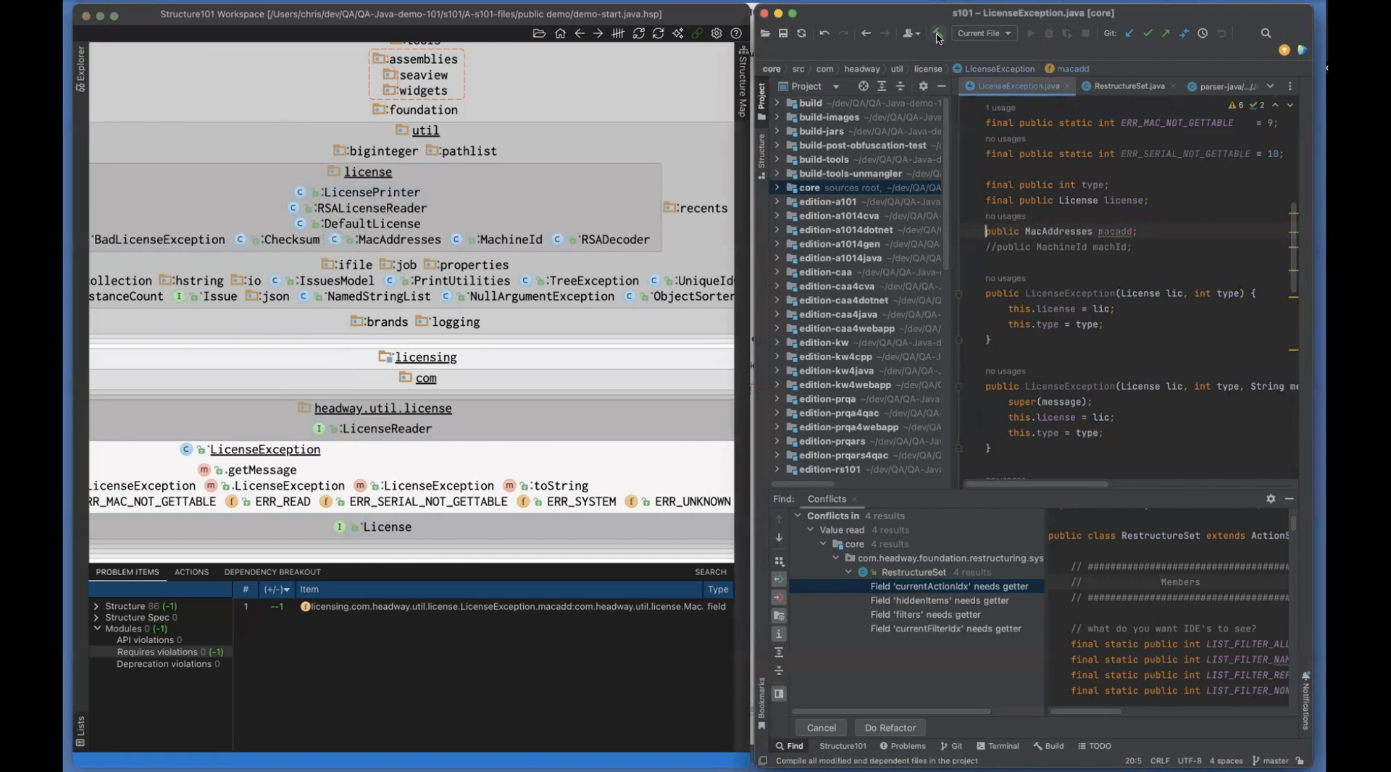
Refresh the structure map in Structure101 Workspace, review the core-to-licensing dependencies, and isolate the LicenseException.macadd requires violation
left_click(552, 30)
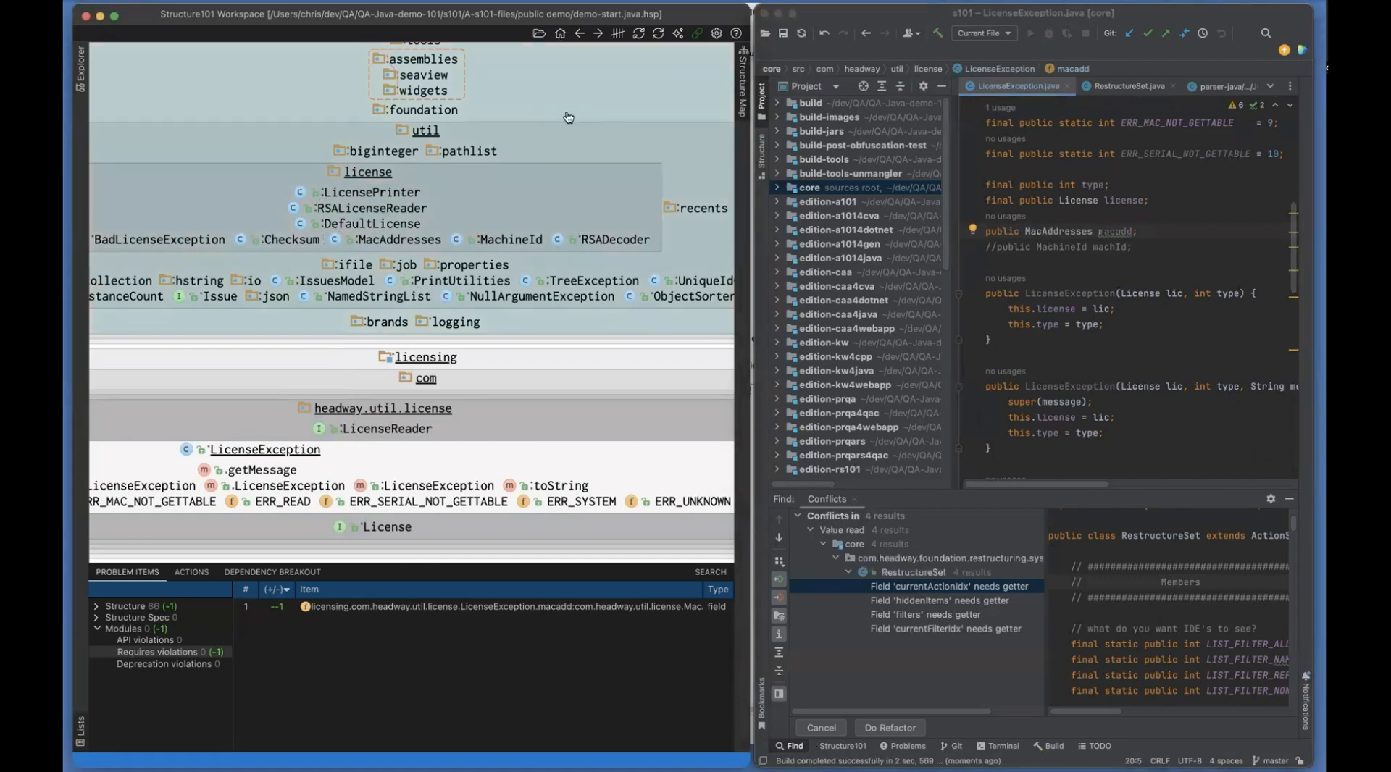
left_click(660, 36)
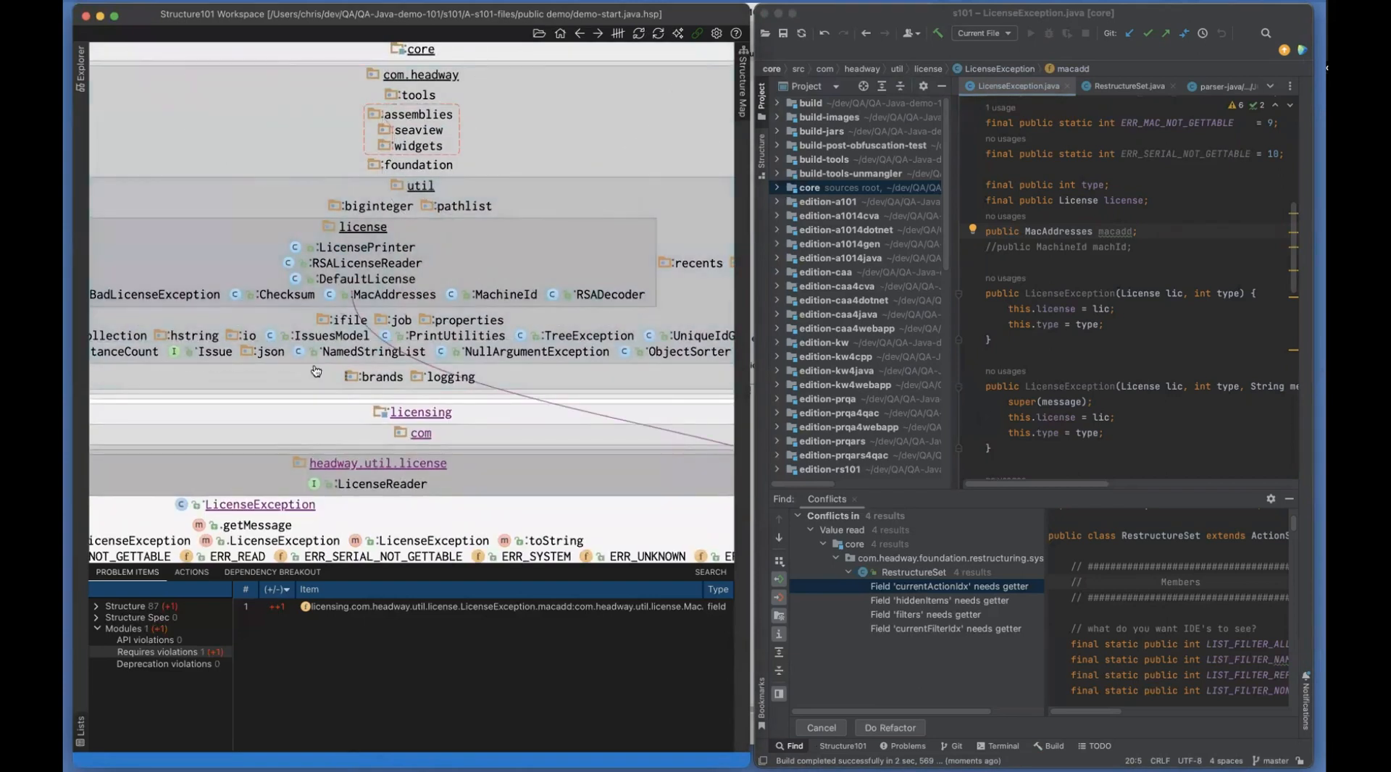
left_click(426, 291)
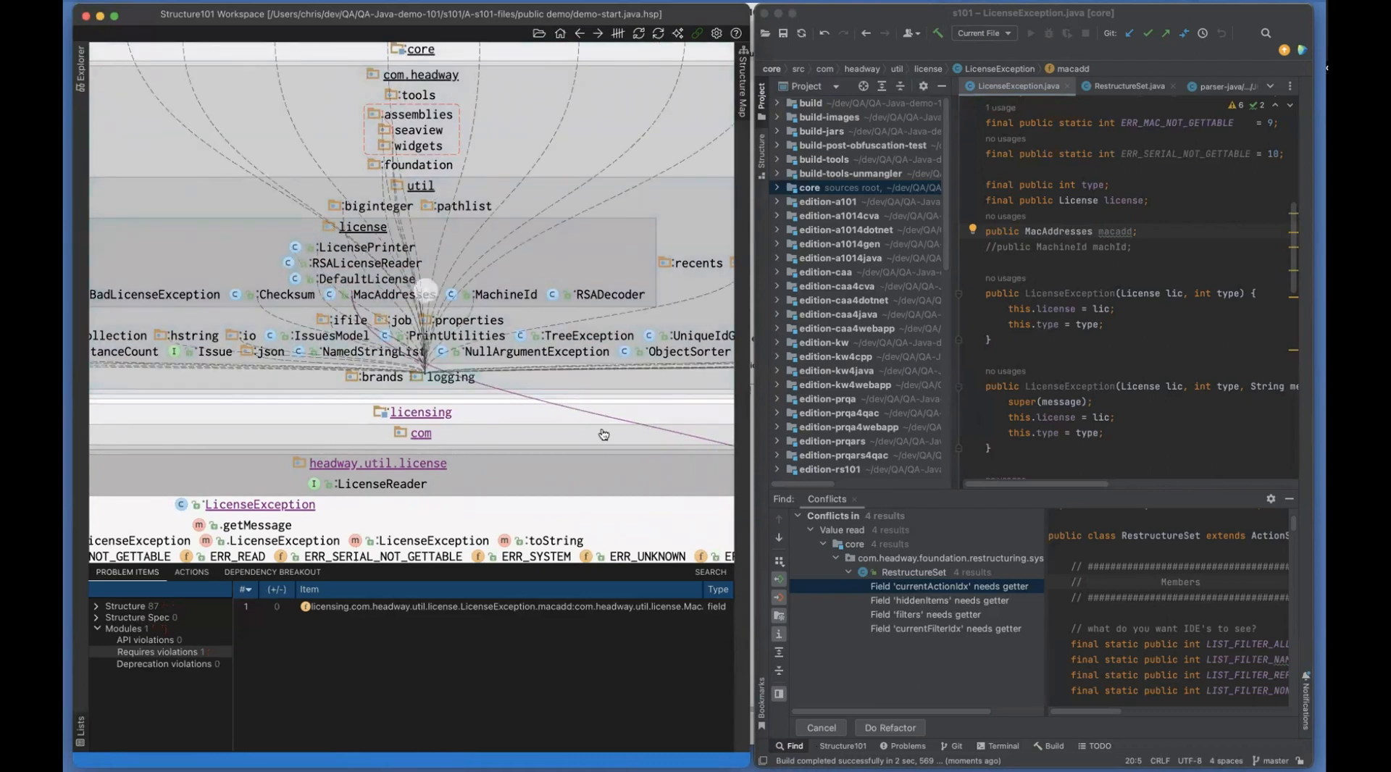
left_click(600, 481)
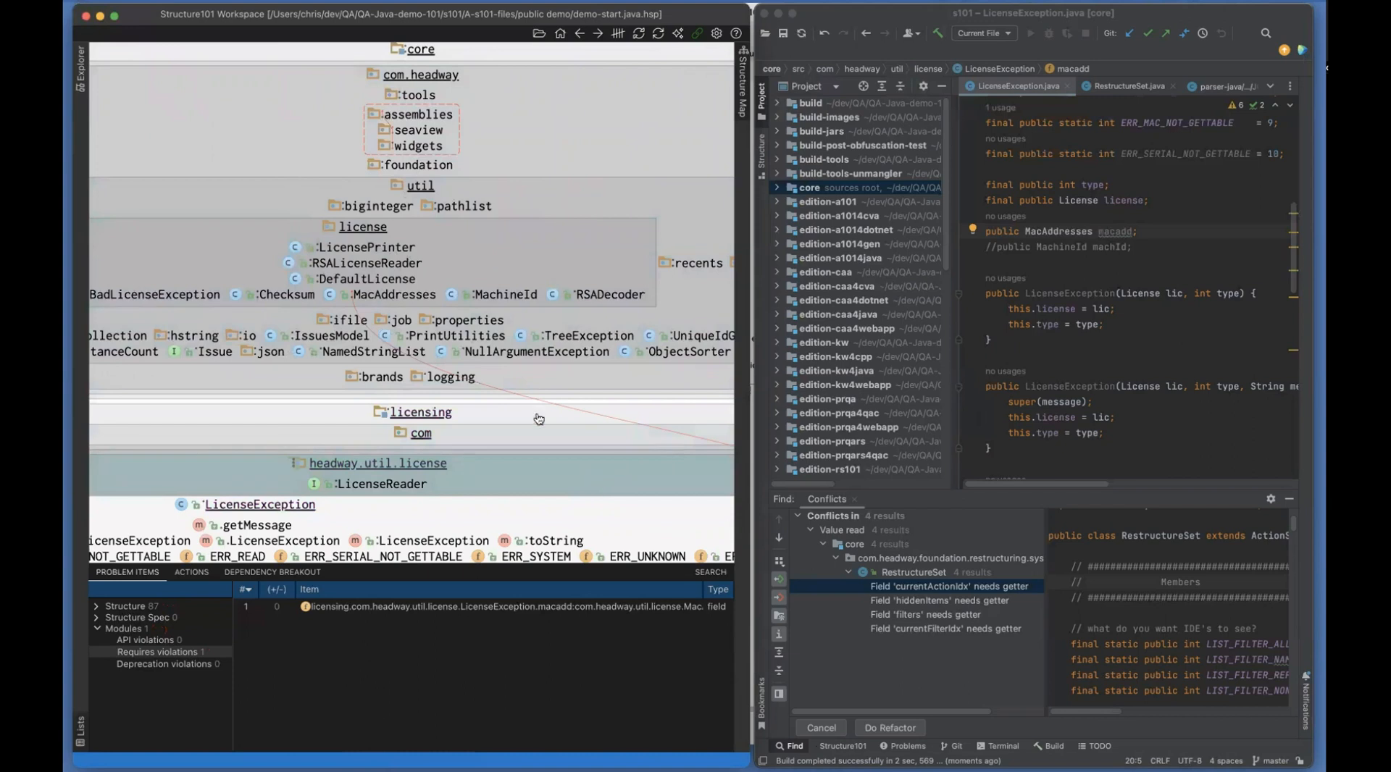
scroll(497, 378, "up", 2)
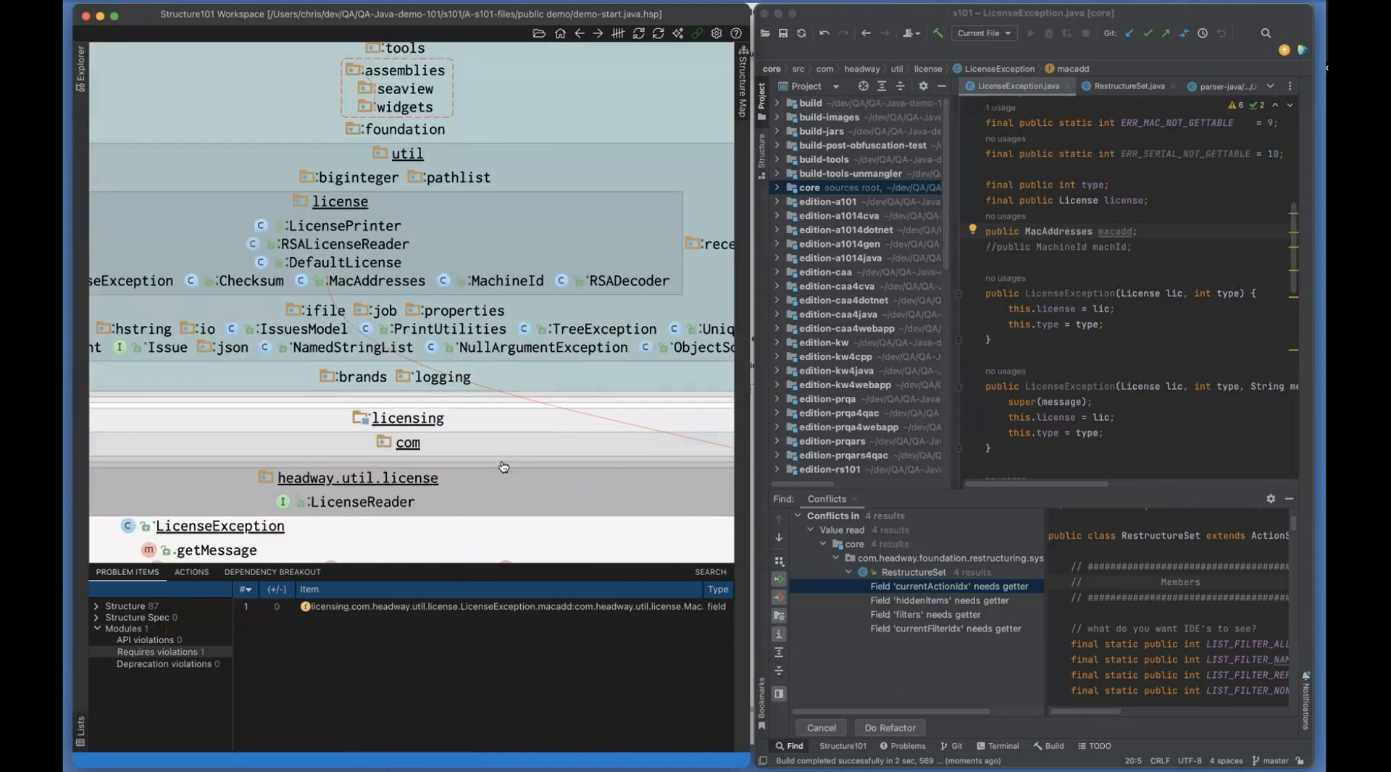
left_click(331, 608)
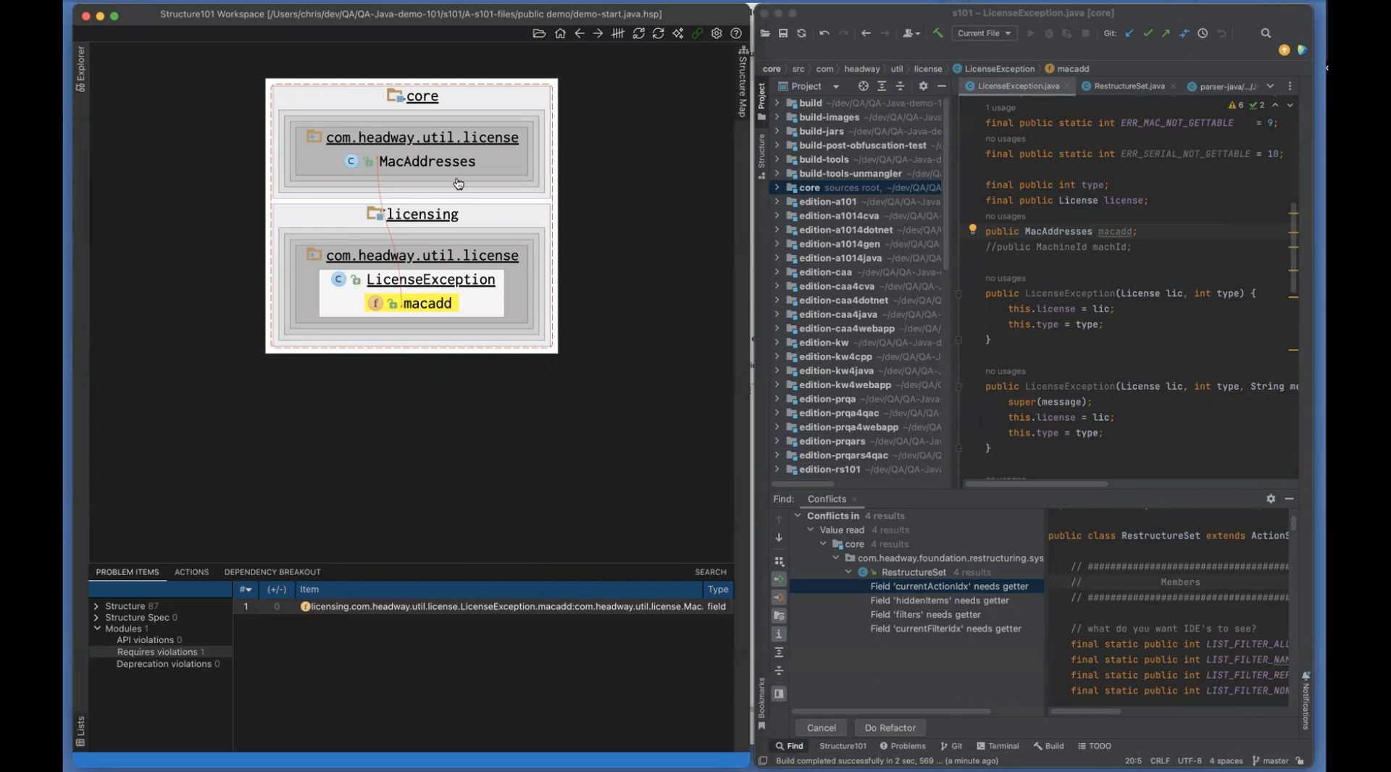
Uncomment the MachineId machId declaration in LicenseException.java in IntelliJ IDEA and rebuild the project
left_click(994, 247)
left_click(996, 246)
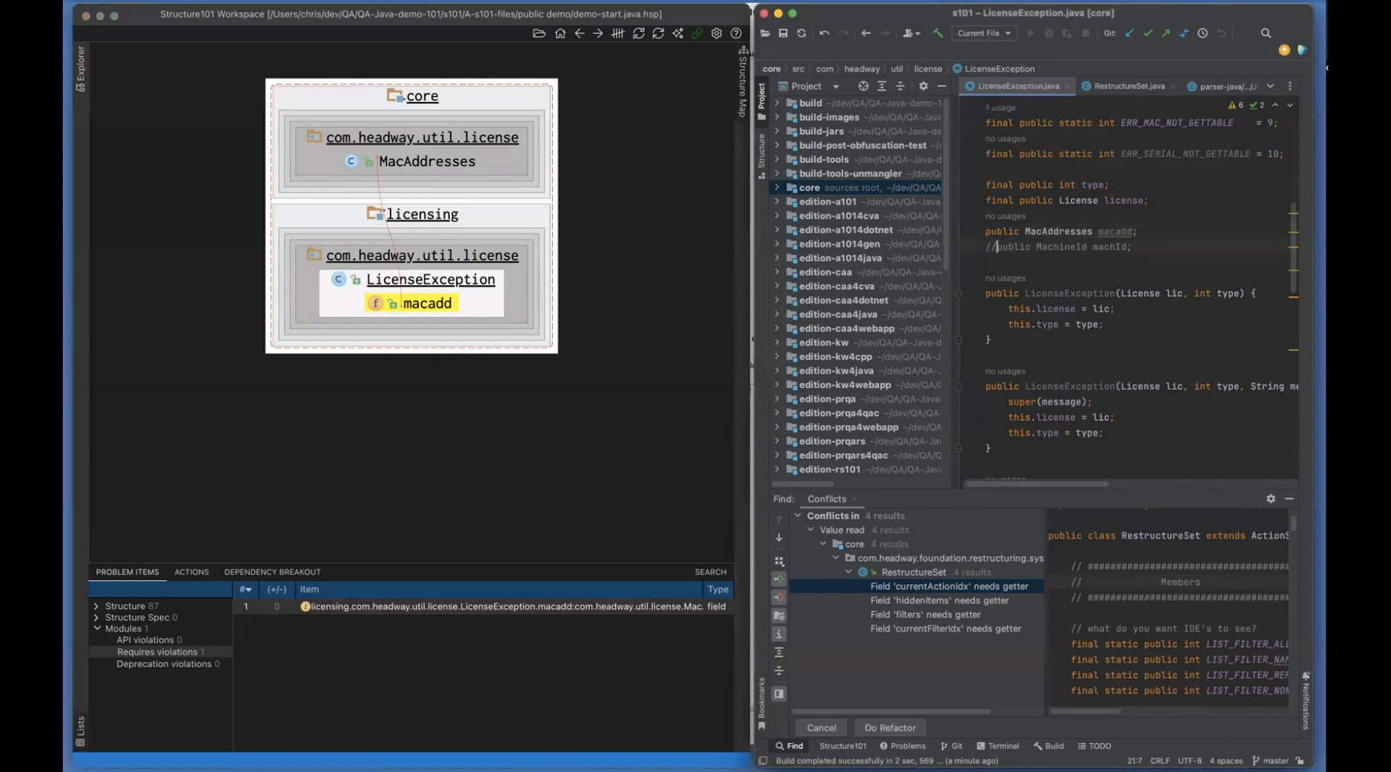
key("BackSpace")
key("BackSpace")
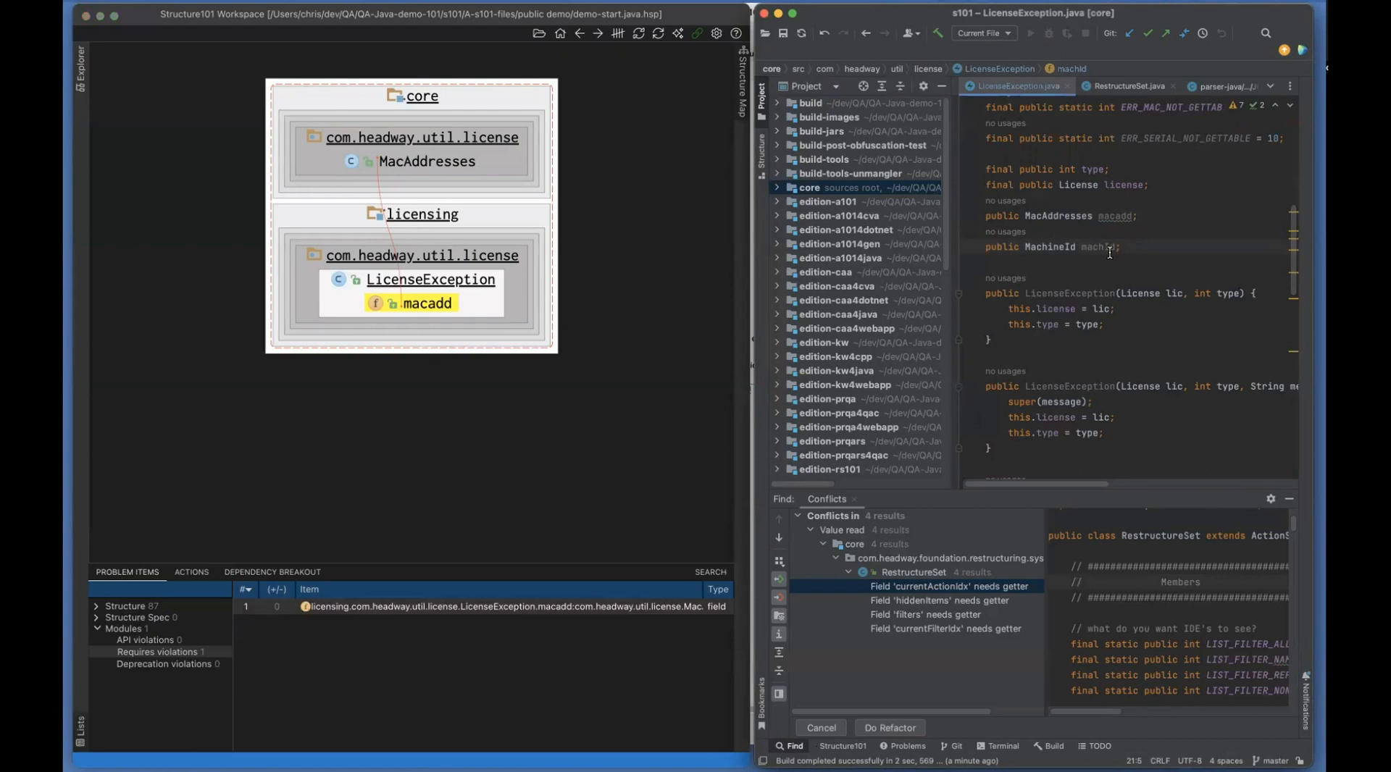
left_click(938, 33)
Refresh the structure map in Structure101 Workspace and isolate the LicenseException.machId requires violation
left_click(658, 33)
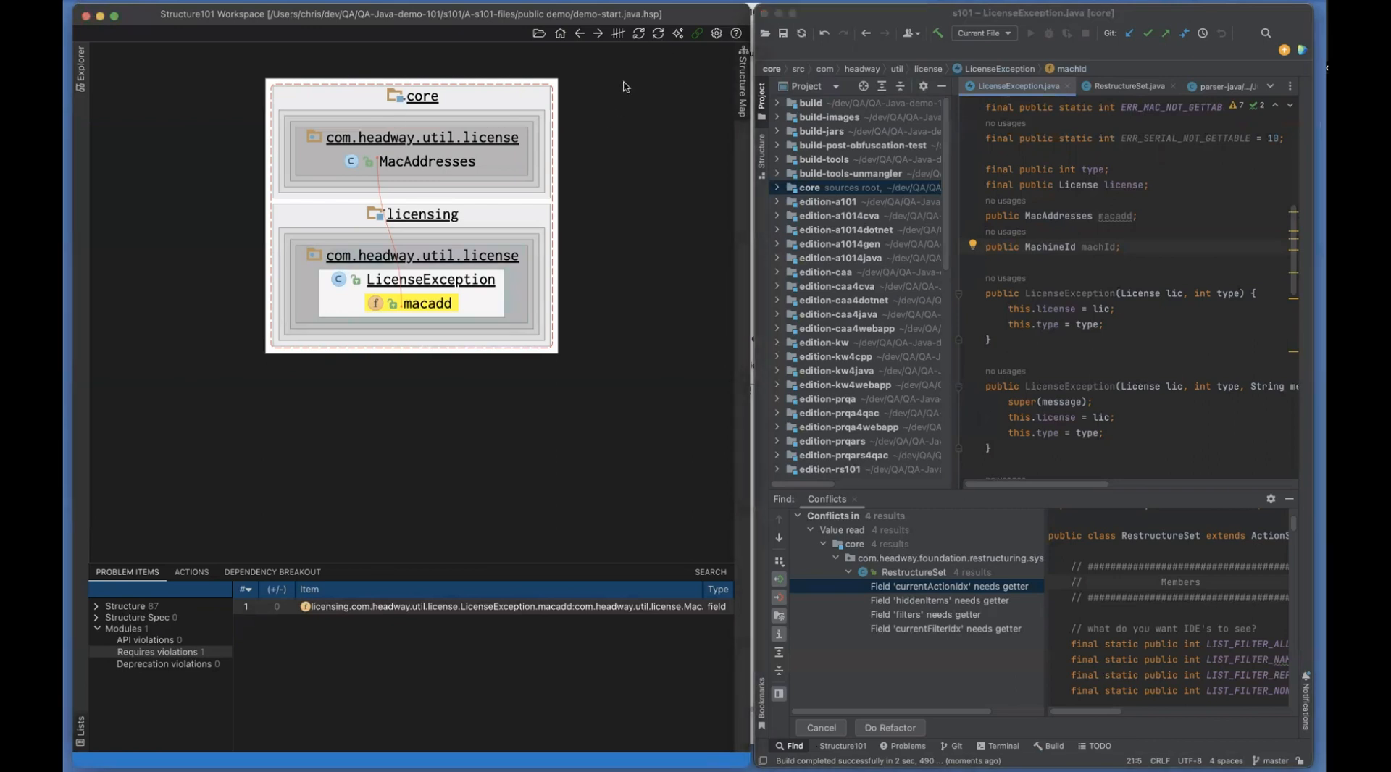
left_click(658, 34)
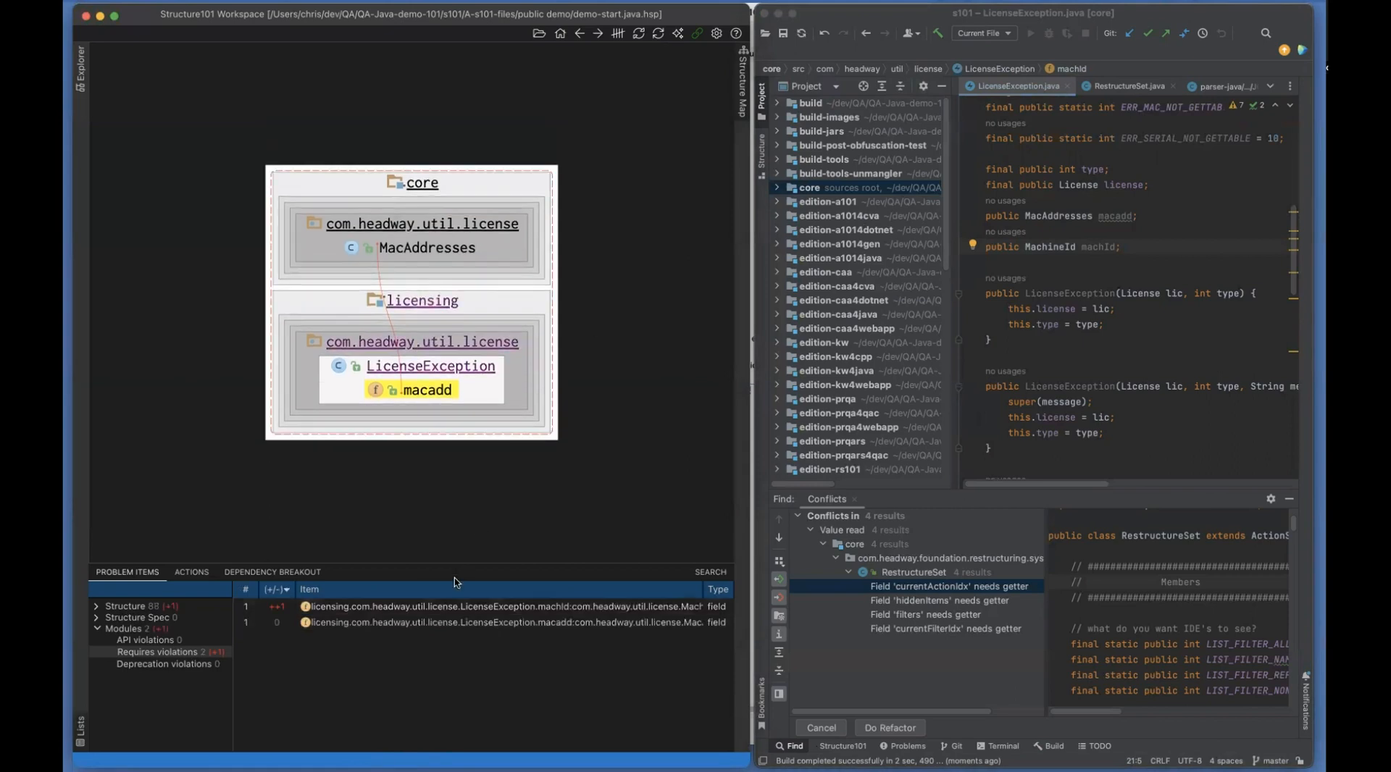
left_click(358, 608)
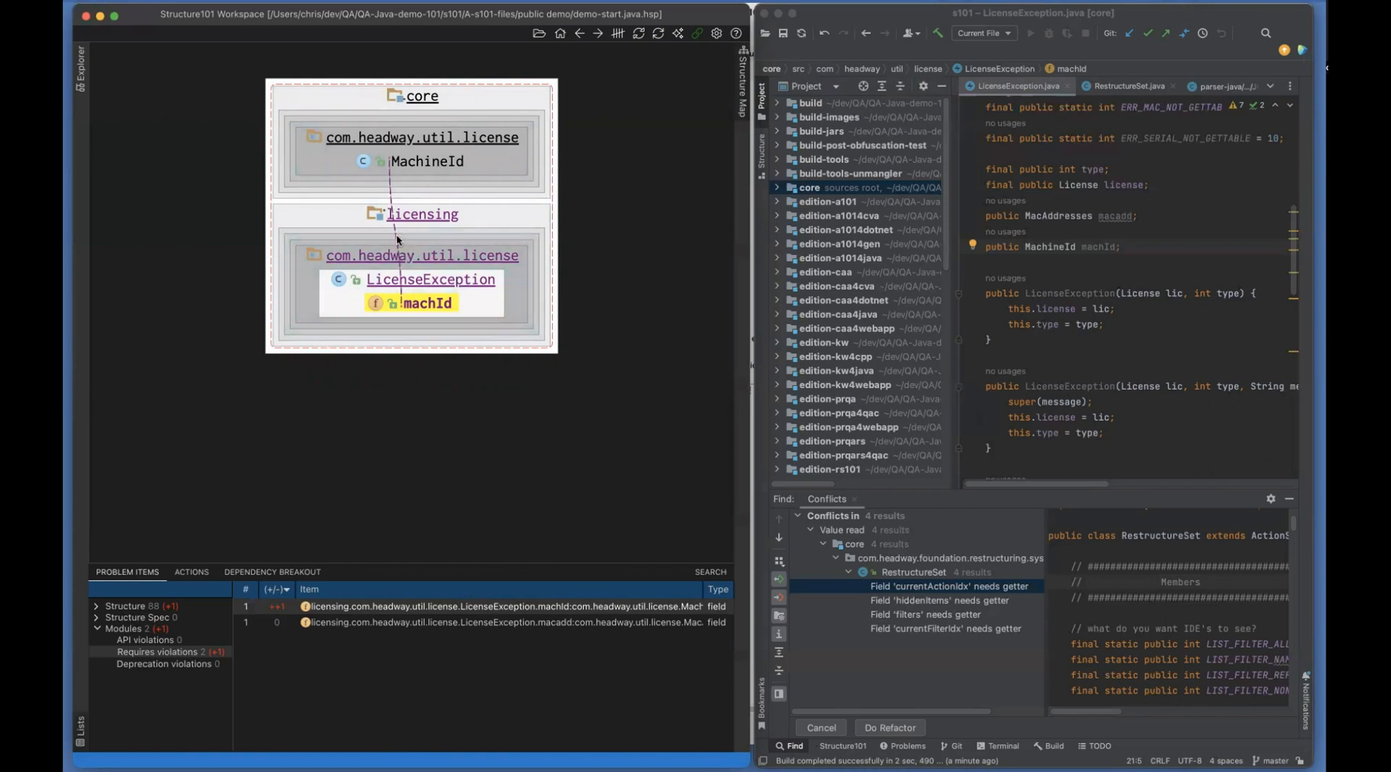
Expand the licensing module's headway package and core's util.license package in the full structure map to trace LicenseException's violating dependencies
left_click(490, 282)
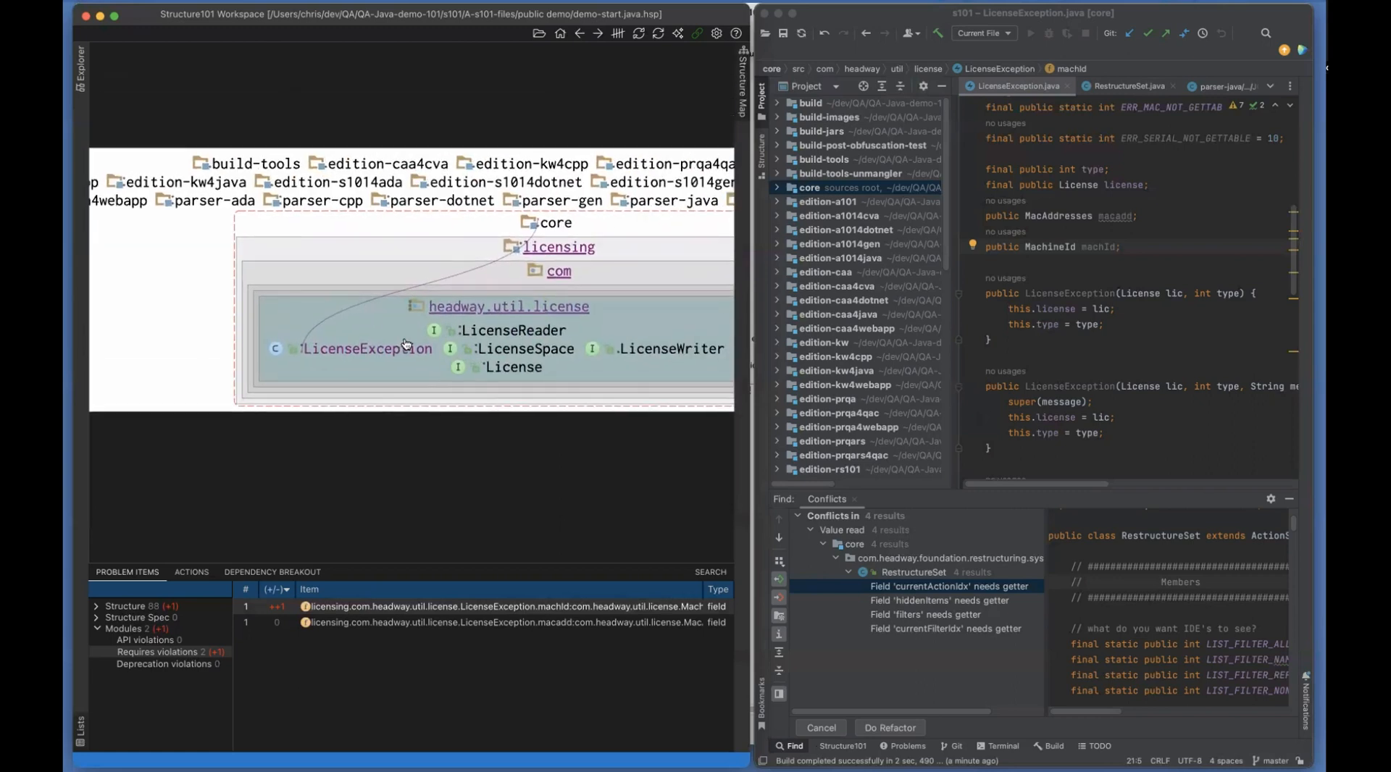
left_click(426, 290)
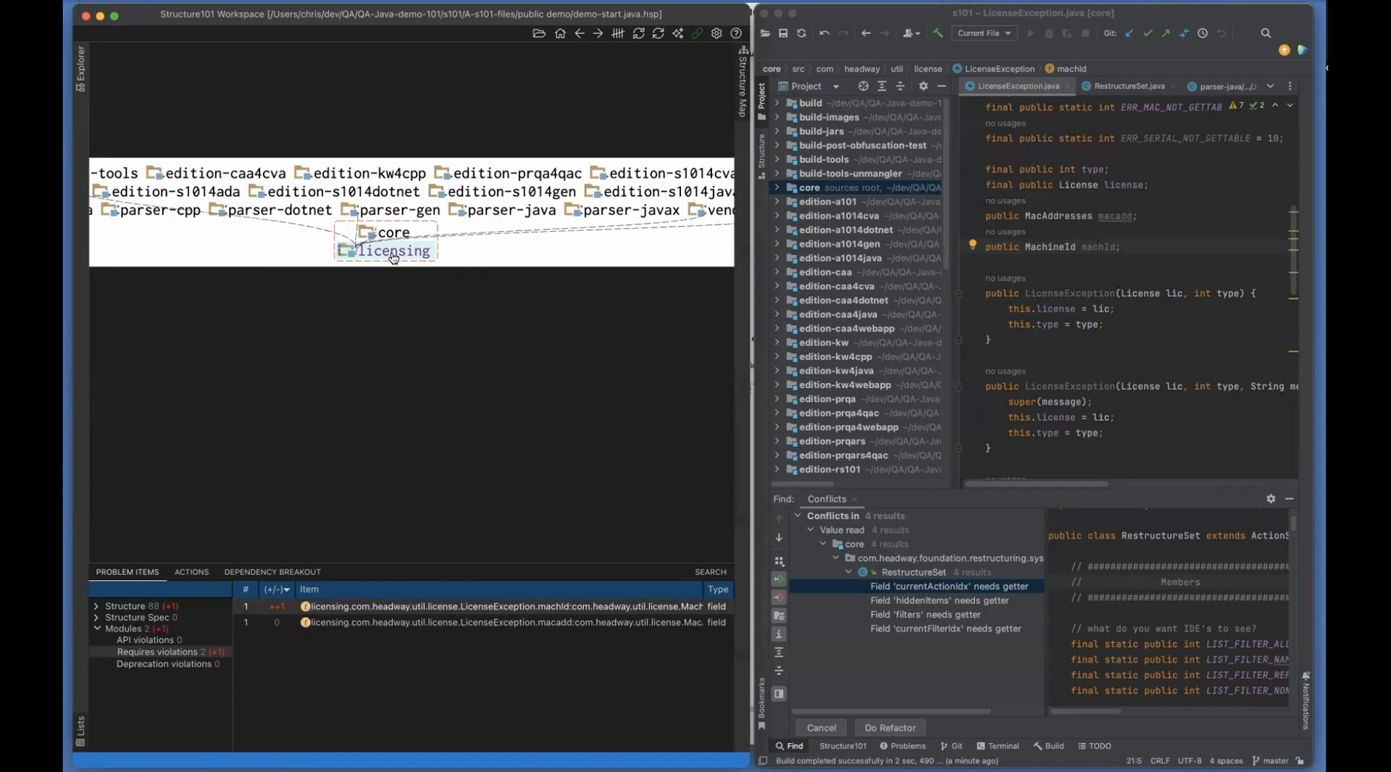
left_click(393, 254)
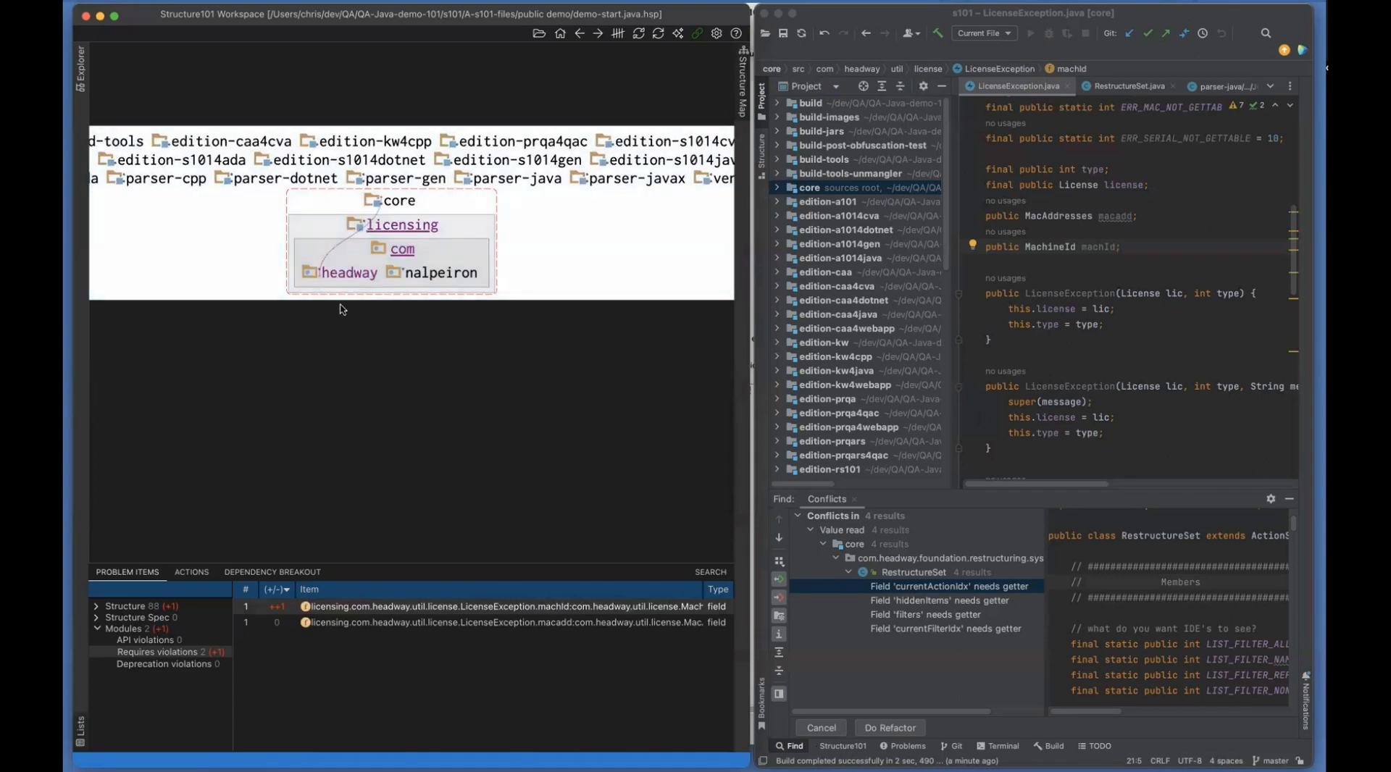
left_click(329, 274)
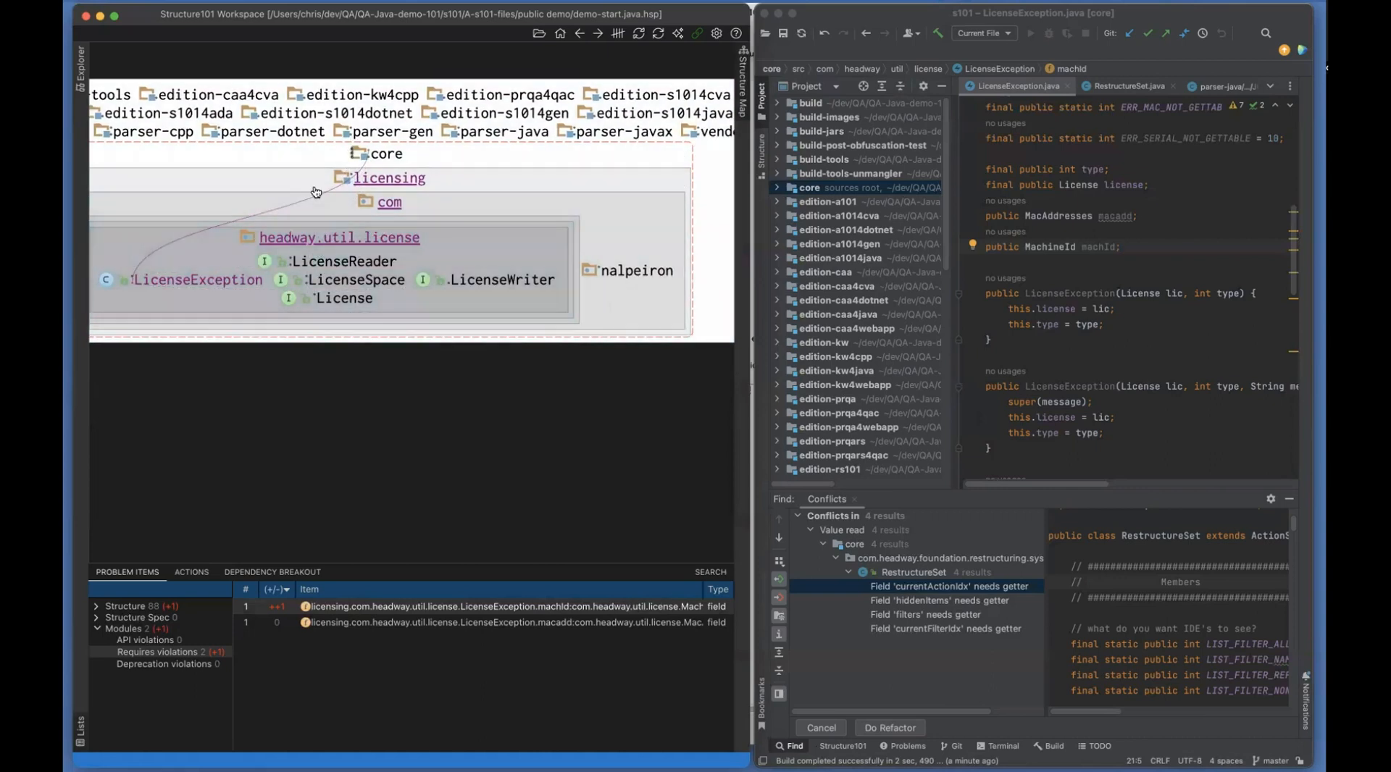
left_click(385, 155)
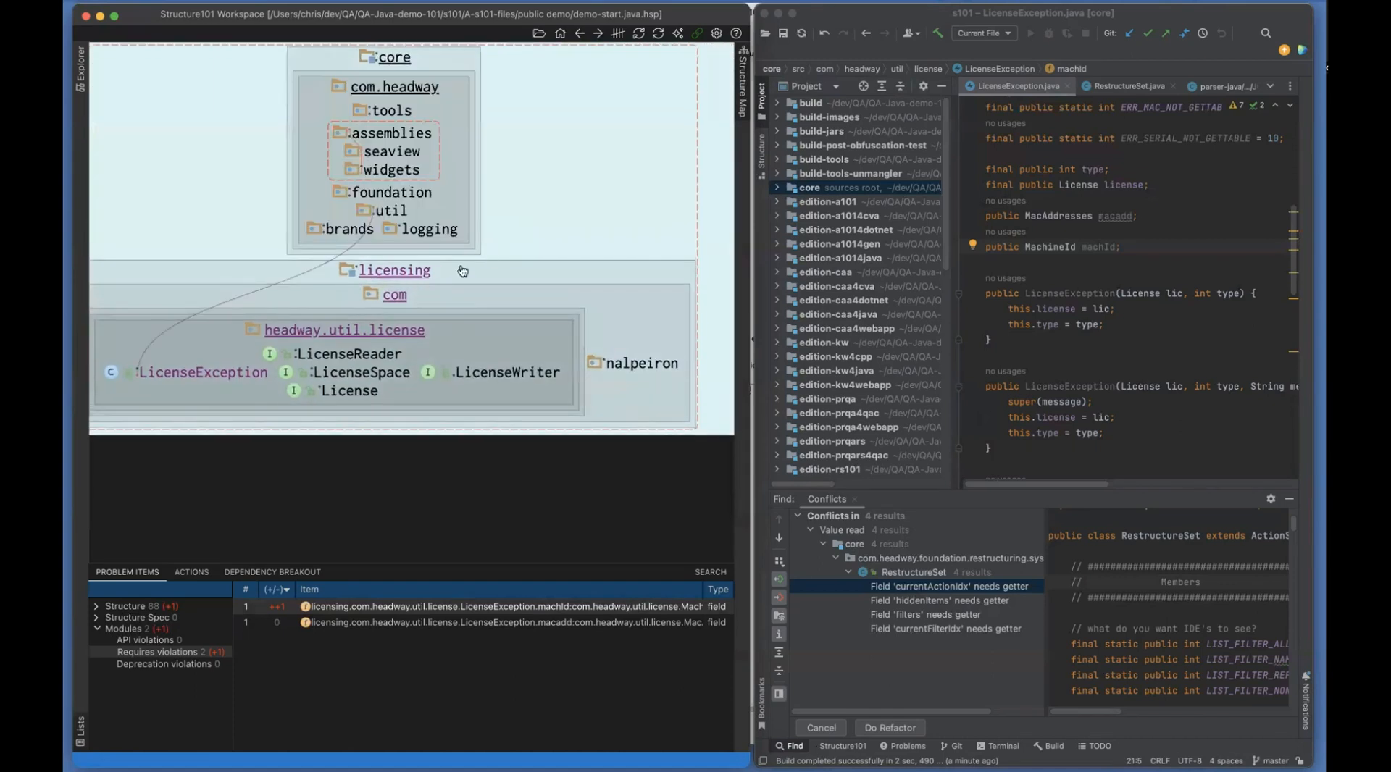
left_click(385, 212)
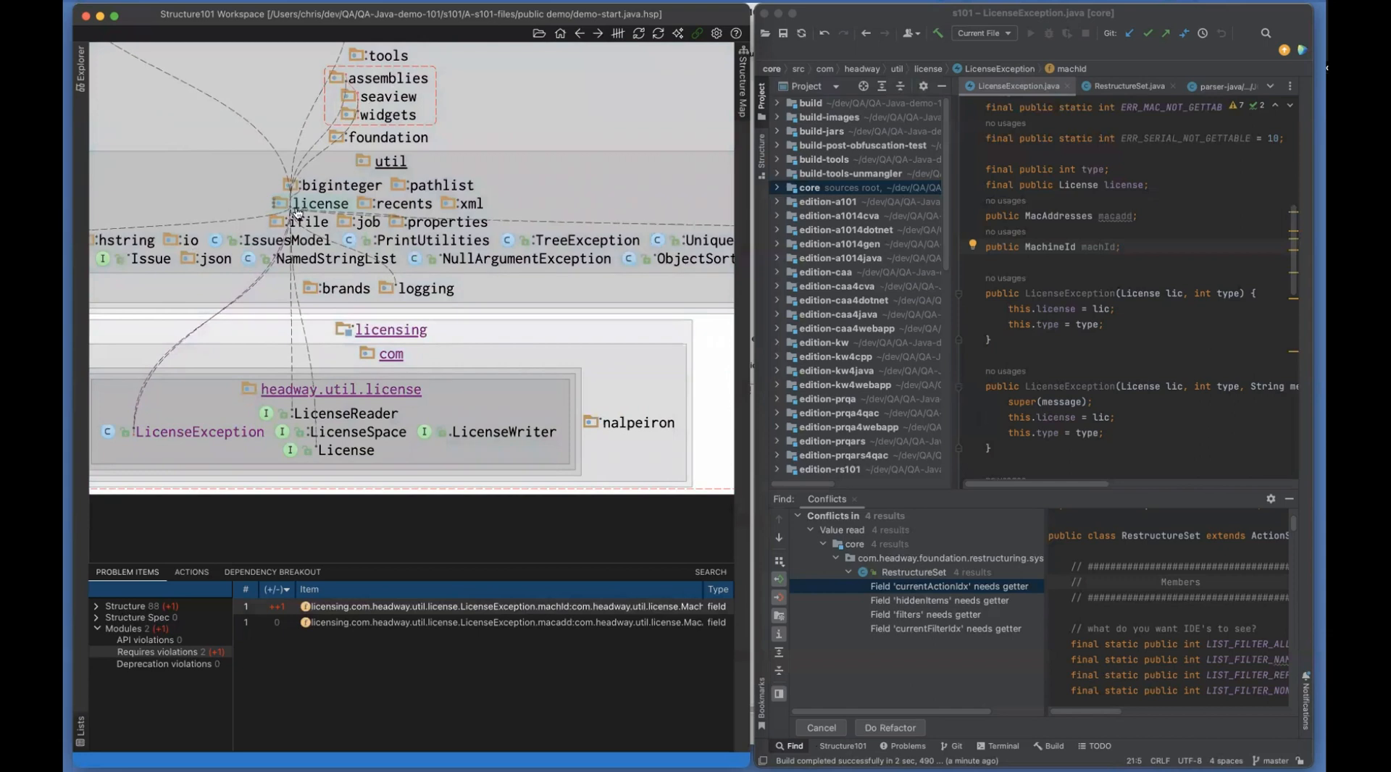
left_click(299, 205)
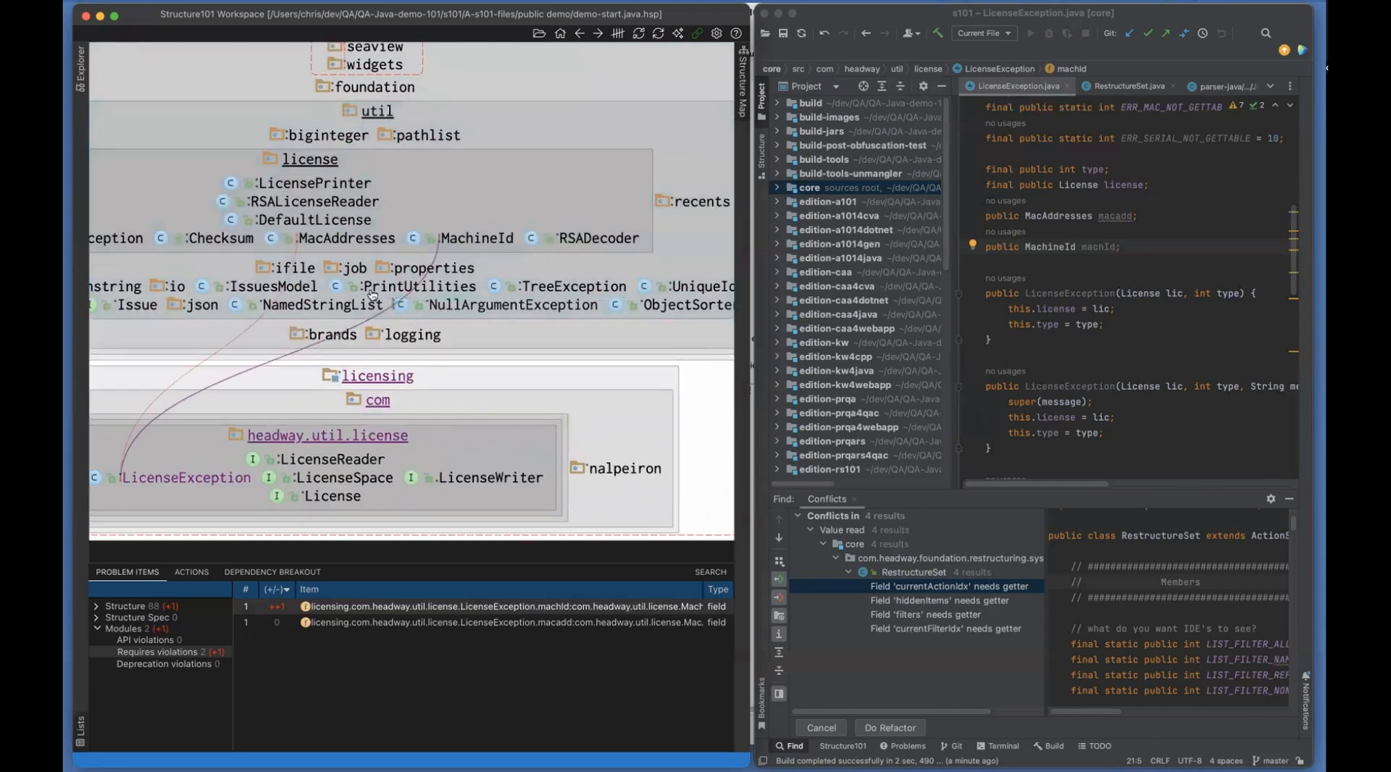